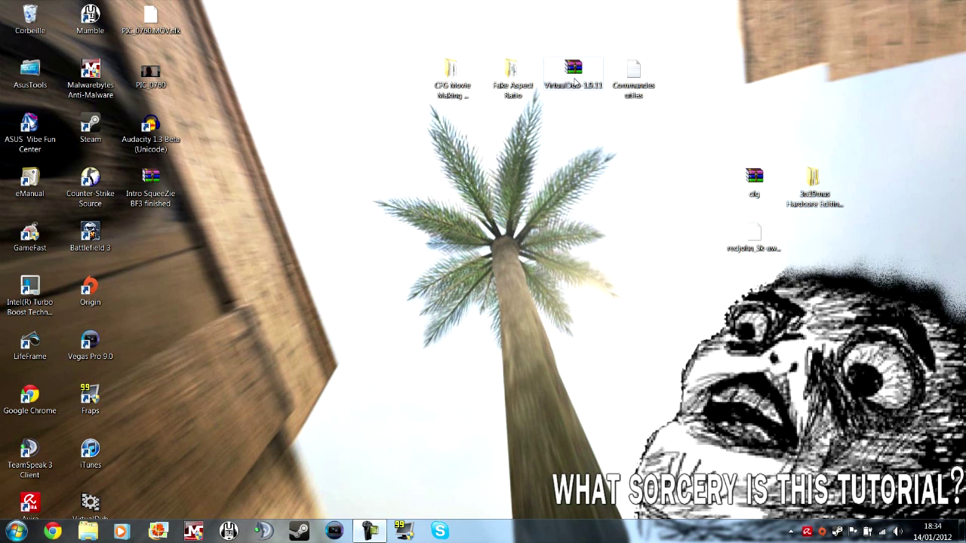
Open the VirtualDub-1.9.11 archive, examine the VirtualDub.exe entry, and close the archive.
{"action": "double_click", "coordinate": [575, 79]}
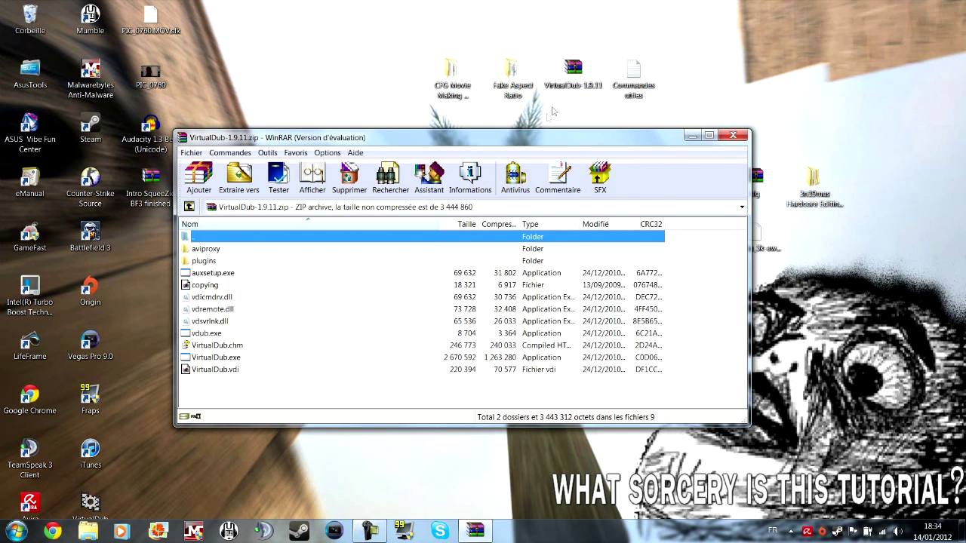
{"action": "left_click", "coordinate": [219, 358]}
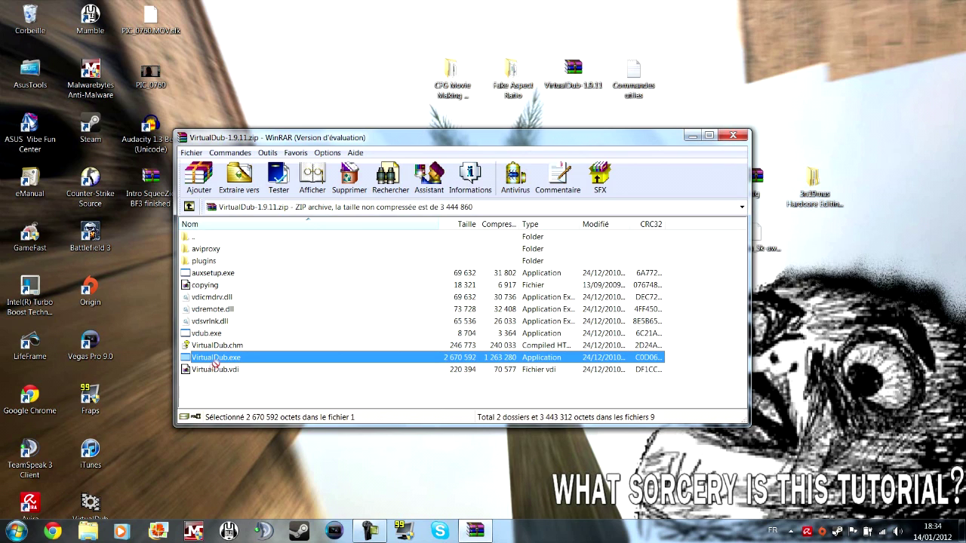
{"action": "left_click", "coordinate": [733, 137]}
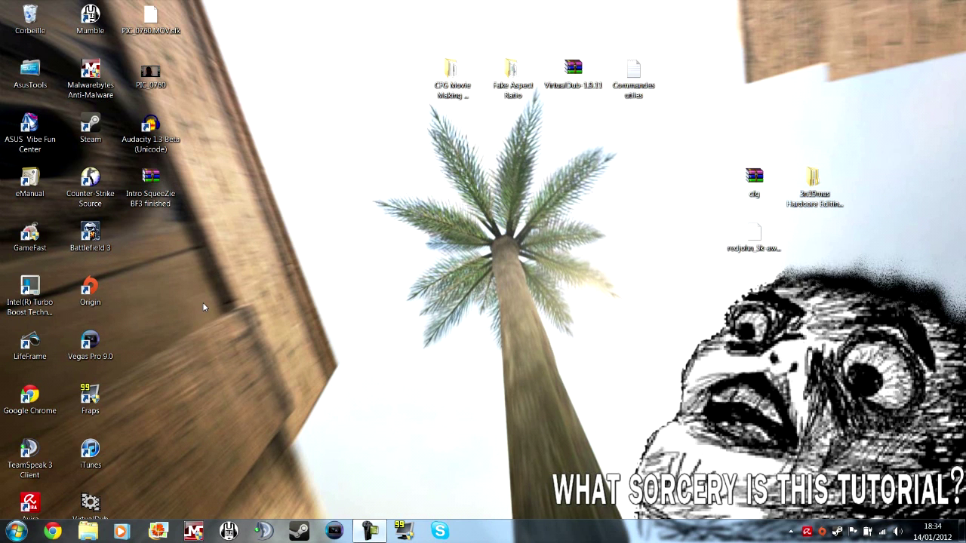
Launch VirtualDub, and find and open the cstrike folder using the search term cstrike.
{"action": "double_click", "coordinate": [102, 505]}
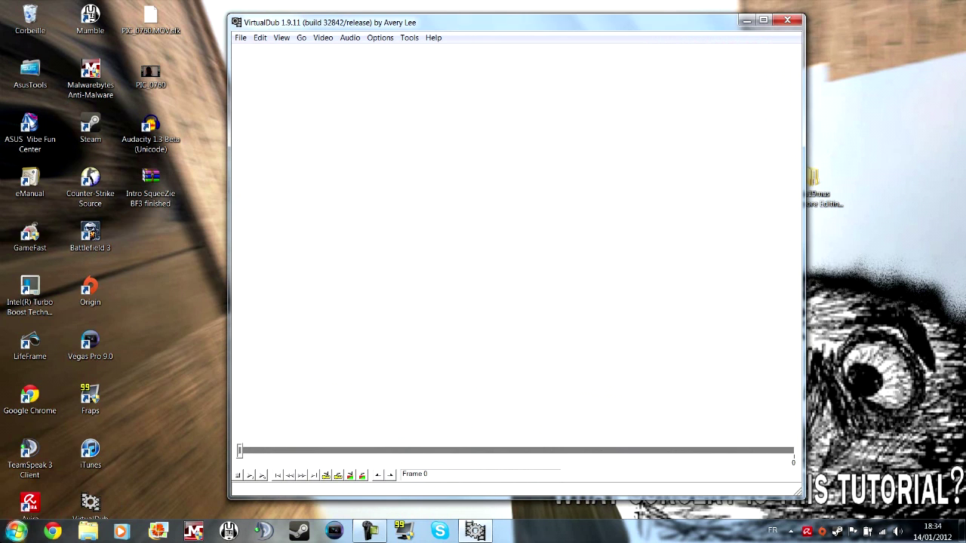
{"action": "left_click", "coordinate": [17, 532]}
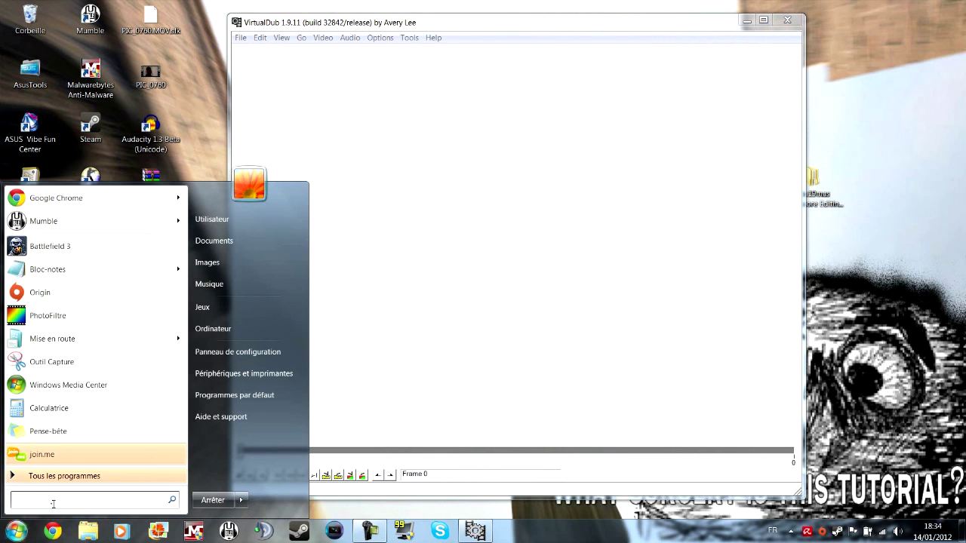
{"action": "type", "text": "cstrike"}
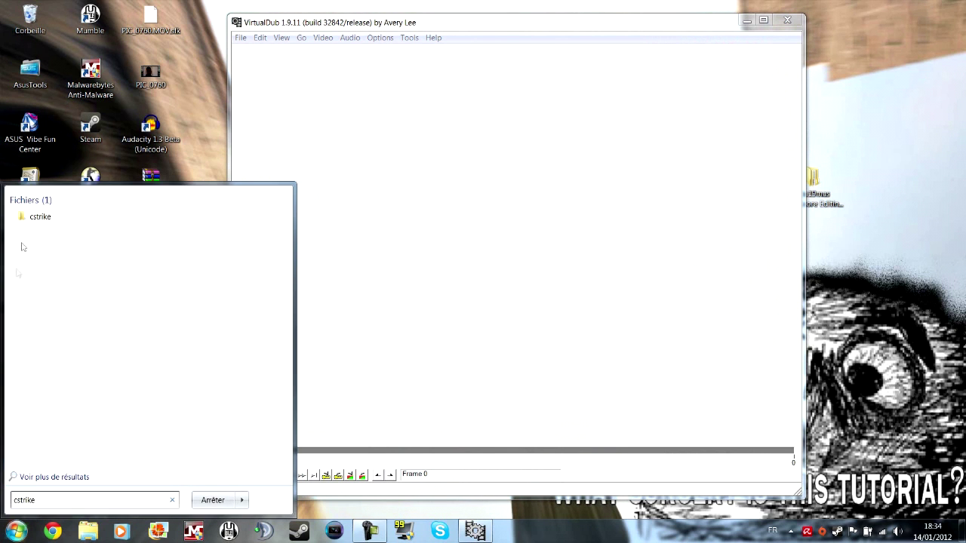
{"action": "left_click", "coordinate": [52, 219]}
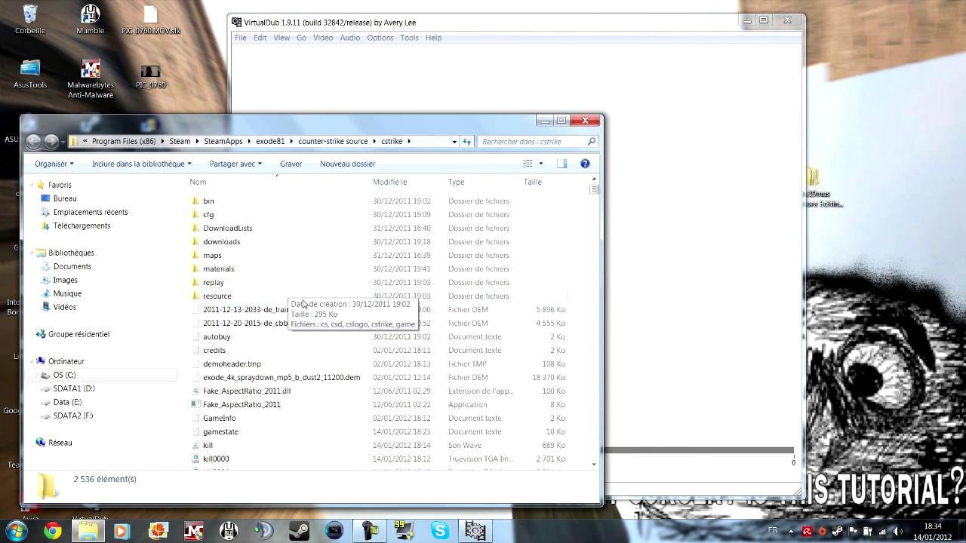
Load the kill TGA image sequence from the cstrike folder into VirtualDub, starting from kill0000.
{"action": "scroll", "coordinate": [298, 313], "scroll_direction": "down", "scroll_amount": 3}
{"action": "scroll", "coordinate": [466, 359], "scroll_direction": "down", "scroll_amount": 17}
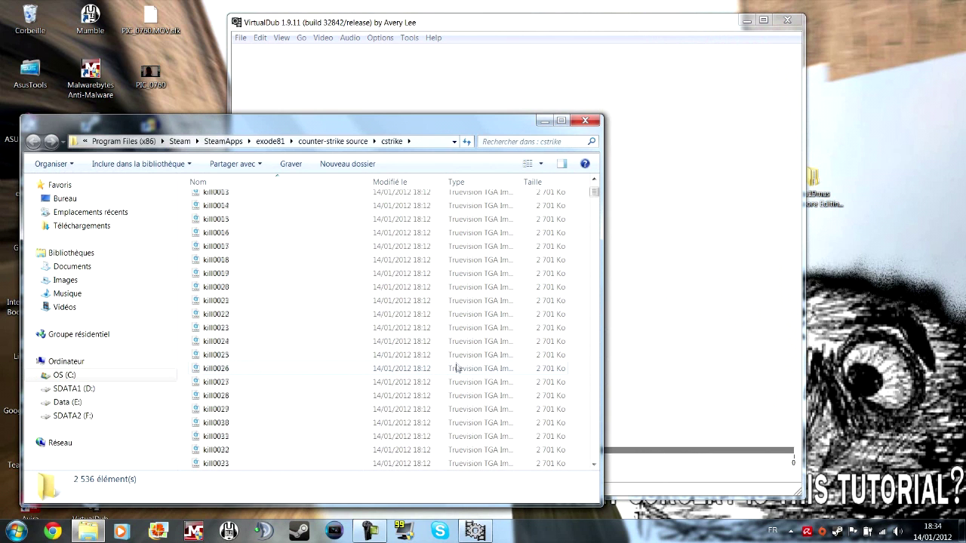
{"action": "mouse_move", "coordinate": [595, 197]}
{"action": "left_mouse_down"}
{"action": "mouse_move", "coordinate": [596, 285]}
{"action": "mouse_move", "coordinate": [595, 189]}
{"action": "left_mouse_up"}
{"action": "left_click", "coordinate": [557, 285]}
{"action": "left_click", "coordinate": [199, 459]}
{"action": "scroll", "coordinate": [261, 428], "scroll_direction": "down", "scroll_amount": 1}
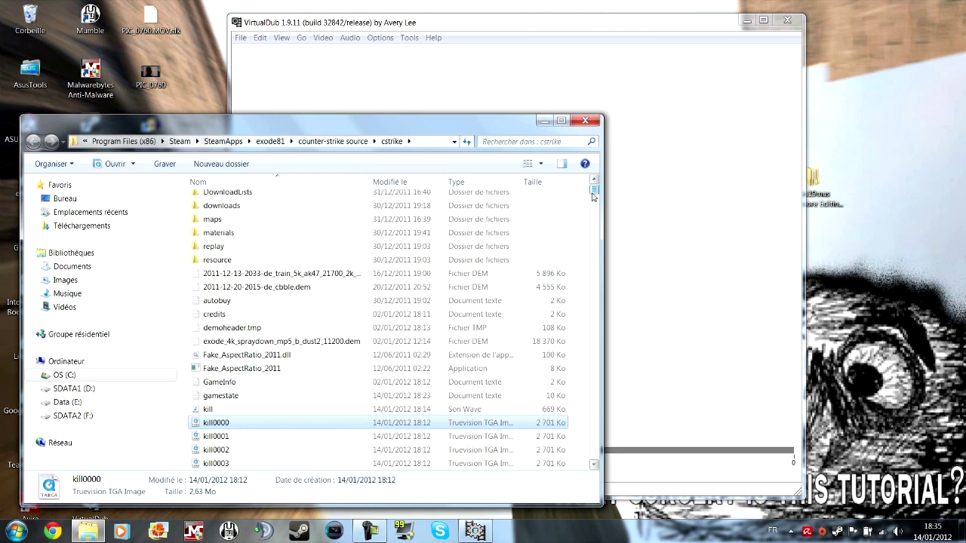
{"action": "mouse_move", "coordinate": [593, 192]}
{"action": "left_mouse_down"}
{"action": "mouse_move", "coordinate": [594, 410]}
{"action": "mouse_move", "coordinate": [594, 187]}
{"action": "left_mouse_up"}
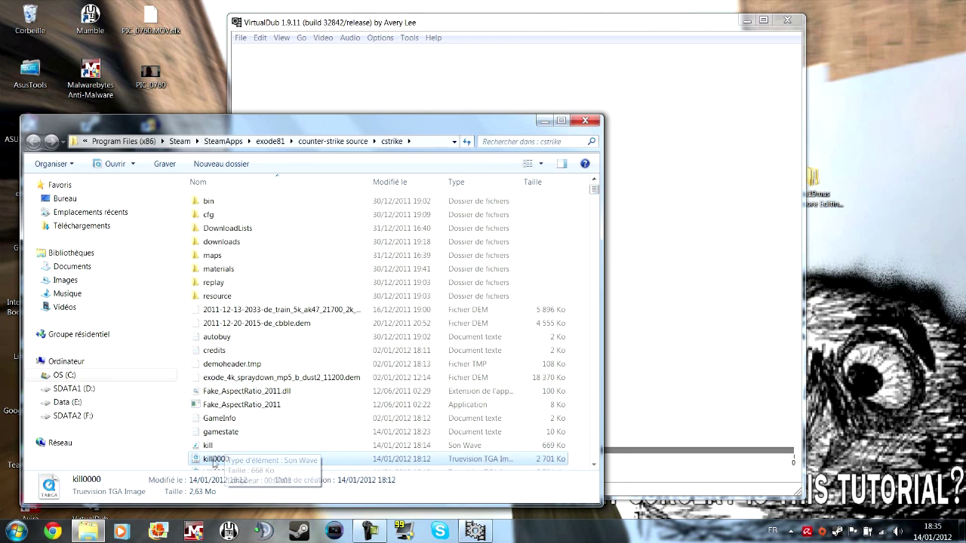
{"action": "scroll", "coordinate": [225, 435], "scroll_direction": "down", "scroll_amount": 1}
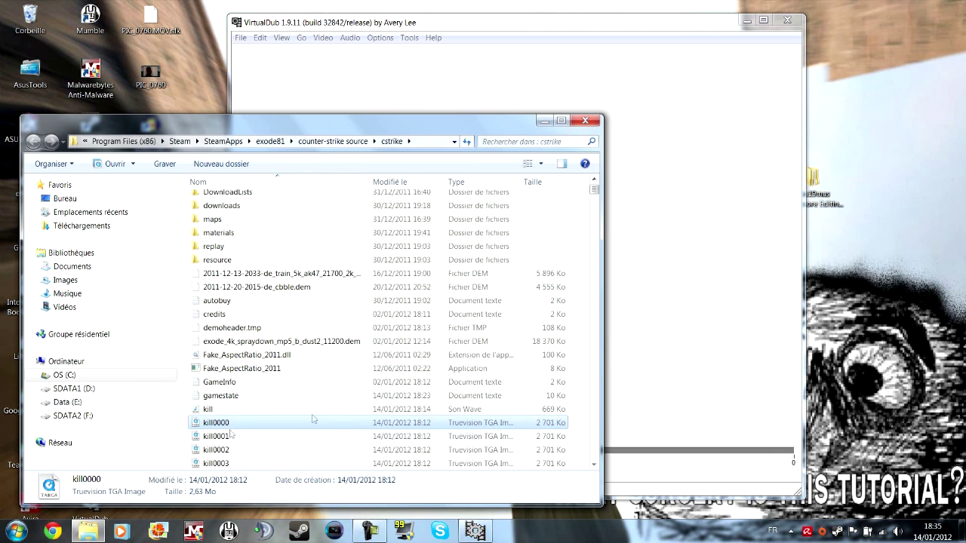
{"action": "left_click_drag", "start_coordinate": [240, 423], "coordinate": [695, 123]}
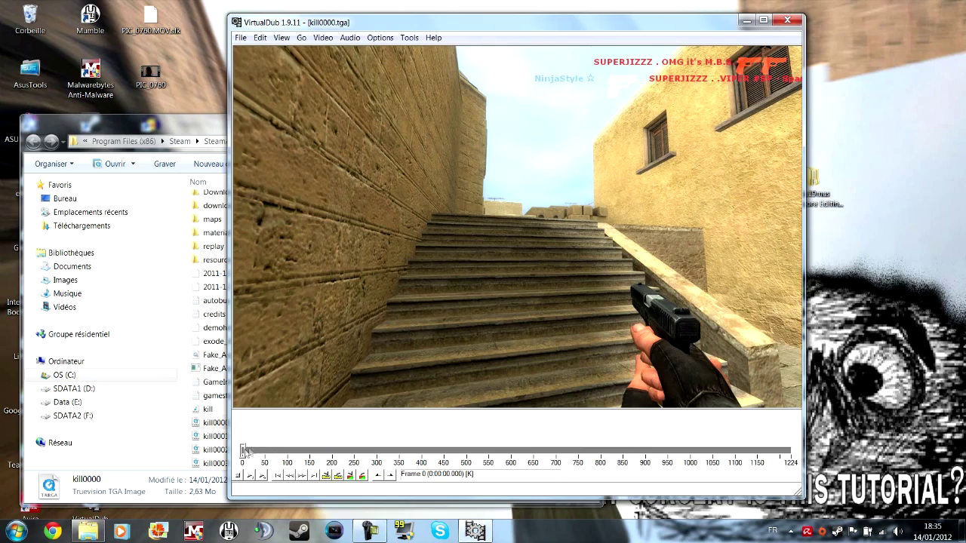
Scrub through the loaded kill sequence and briefly play it back to review the footage.
{"action": "left_click_drag", "start_coordinate": [243, 451], "coordinate": [558, 435]}
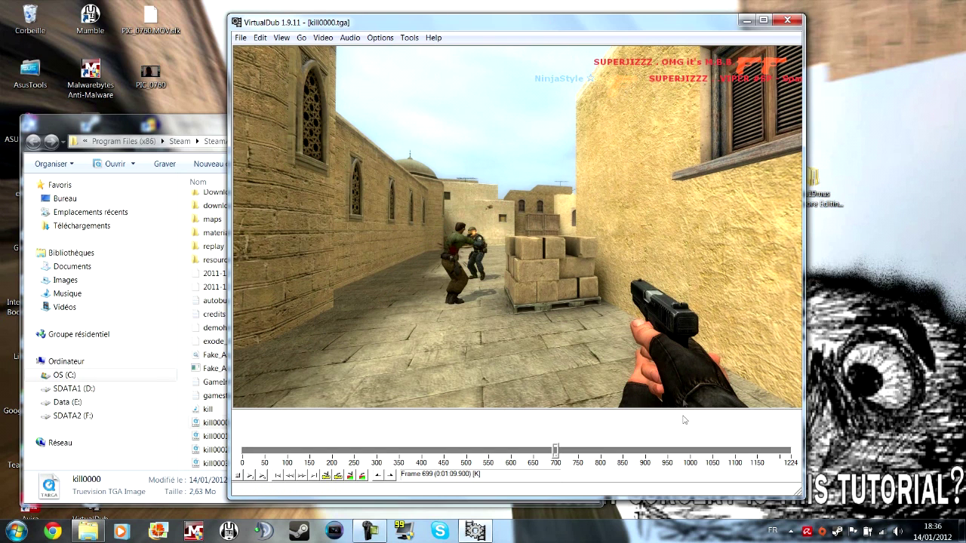
{"action": "left_click_drag", "start_coordinate": [555, 451], "coordinate": [520, 450]}
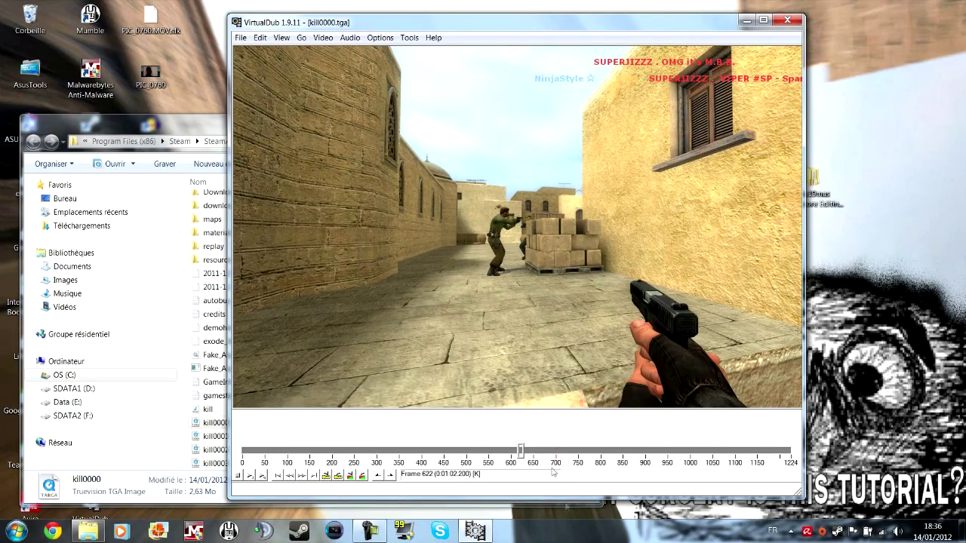
{"action": "left_click_drag", "start_coordinate": [520, 450], "coordinate": [337, 450]}
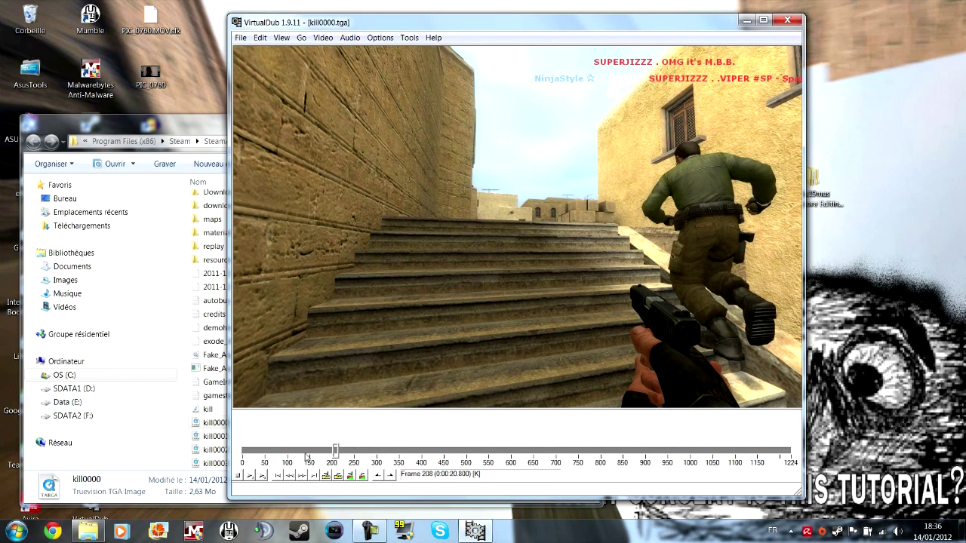
{"action": "left_click", "coordinate": [250, 475]}
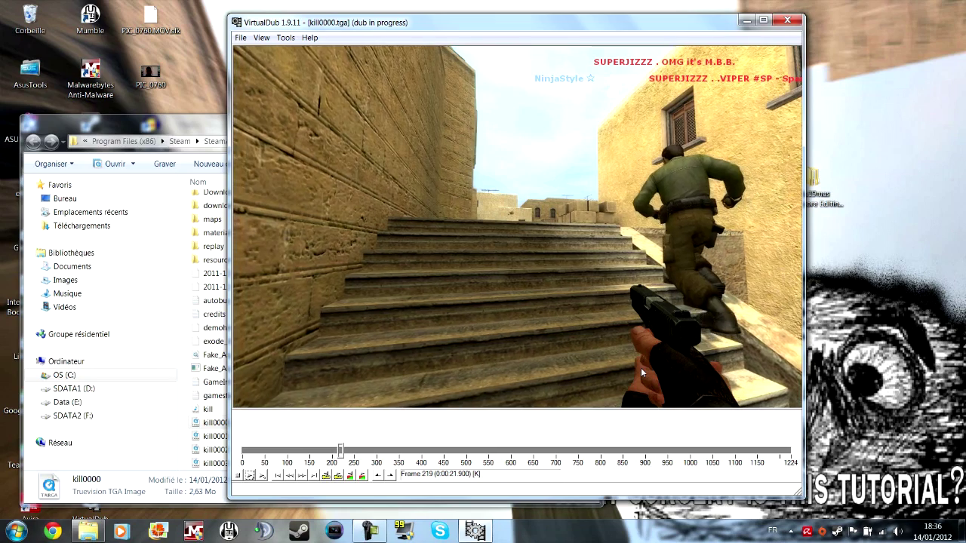
{"action": "left_click", "coordinate": [238, 475]}
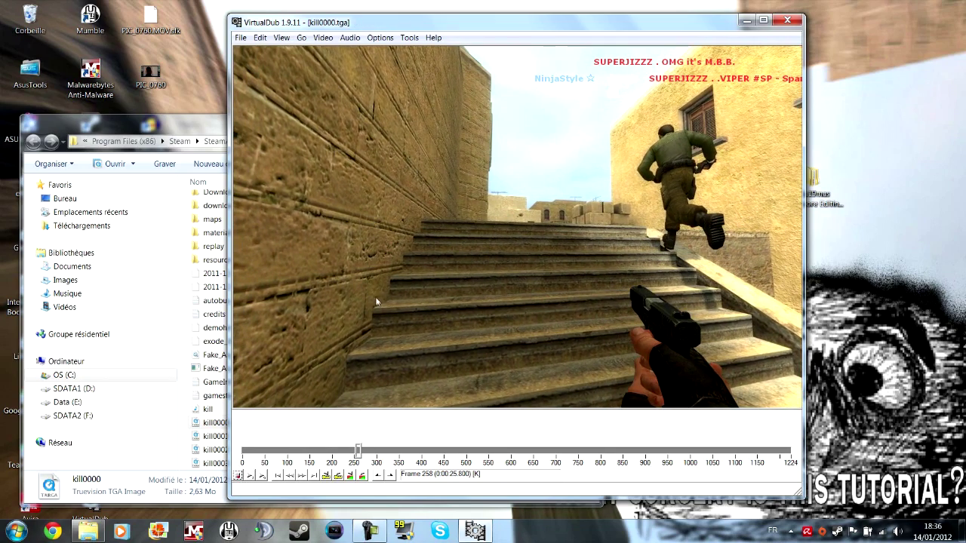
Attach the kill wave file from the cstrike folder as the audio track of the sequence.
{"action": "left_click", "coordinate": [349, 37]}
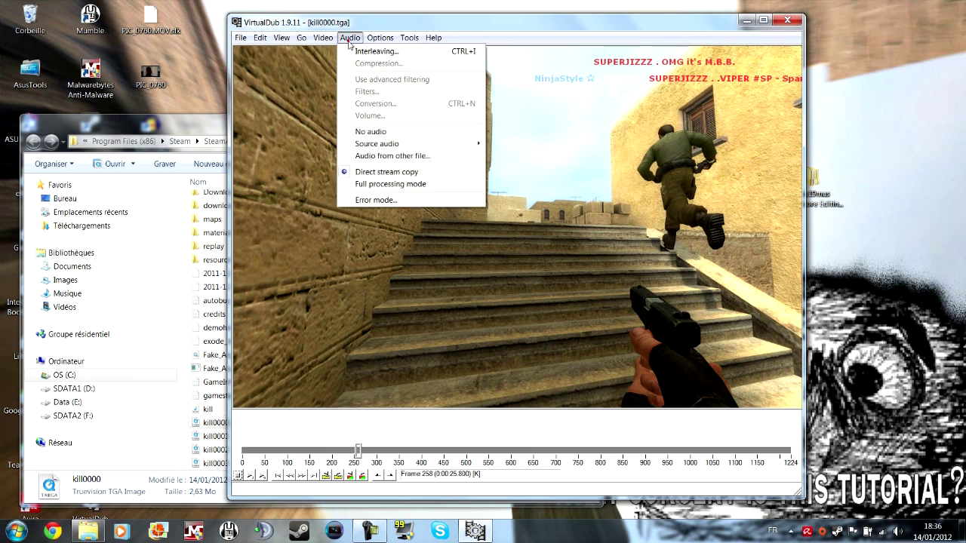
{"action": "left_click", "coordinate": [382, 156]}
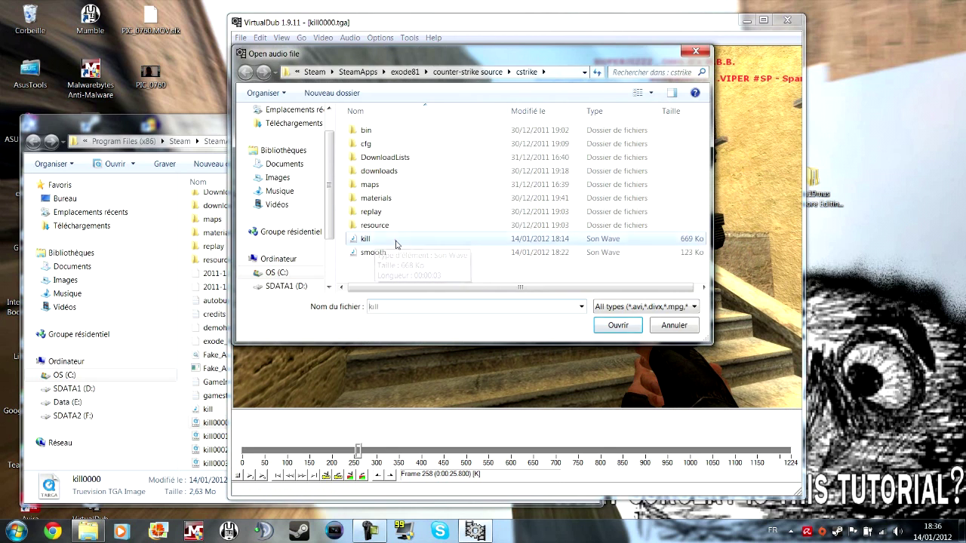
{"action": "double_click", "coordinate": [376, 243]}
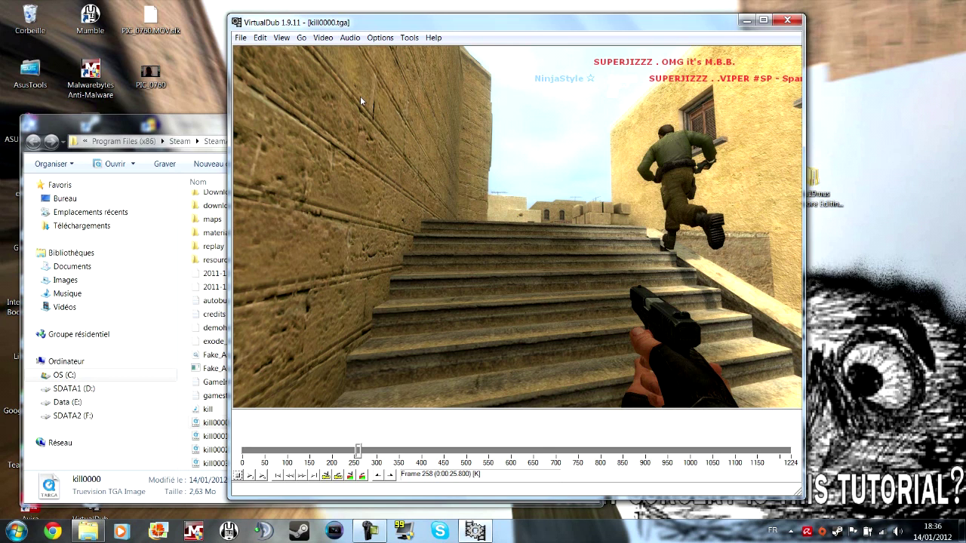
Change the video's source frame rate to 240 fps, keeping all frames processed.
{"action": "left_click", "coordinate": [325, 39]}
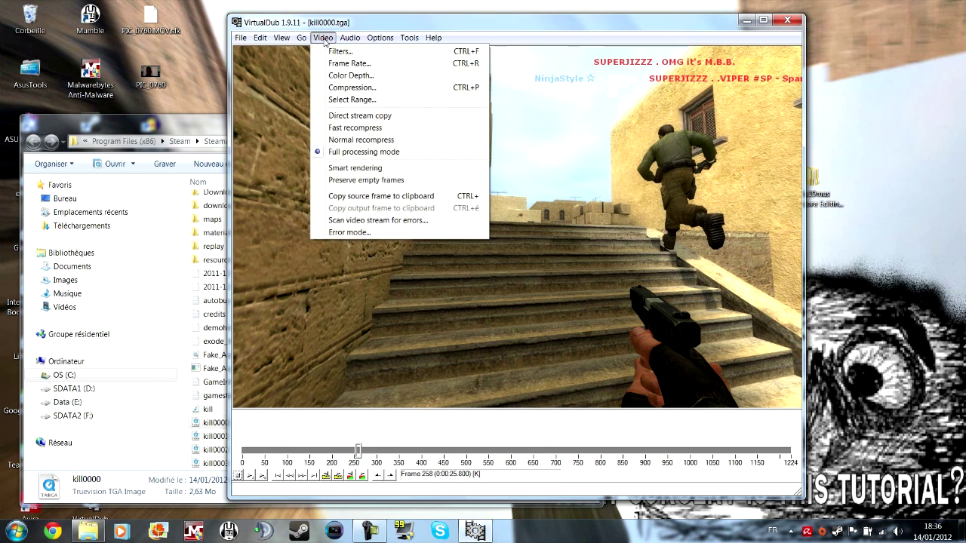
{"action": "left_click", "coordinate": [342, 62]}
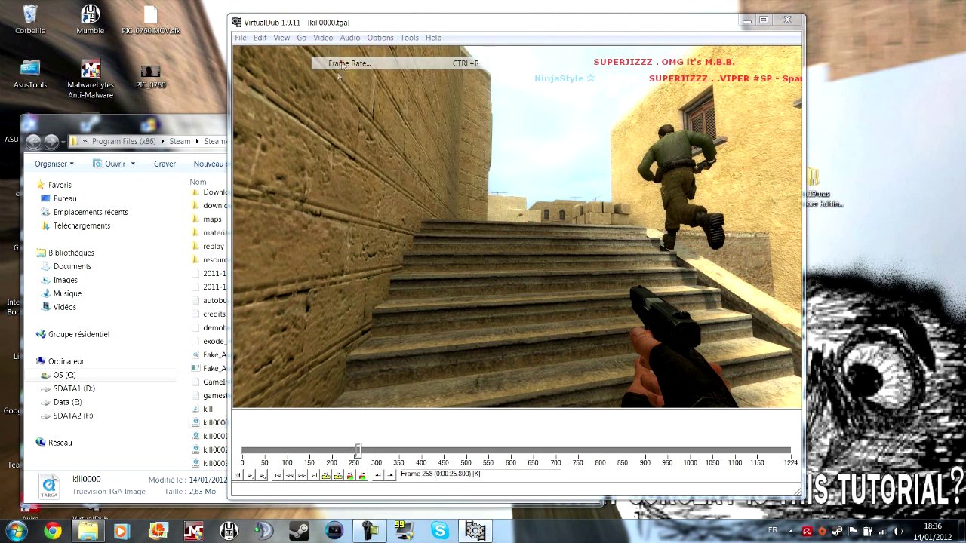
{"action": "left_click", "coordinate": [295, 91]}
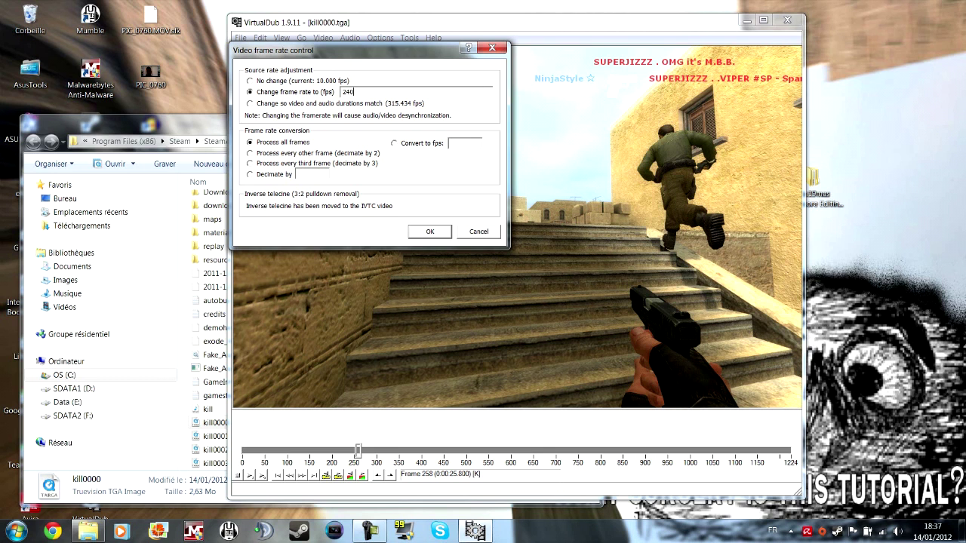
{"action": "left_click", "coordinate": [430, 234]}
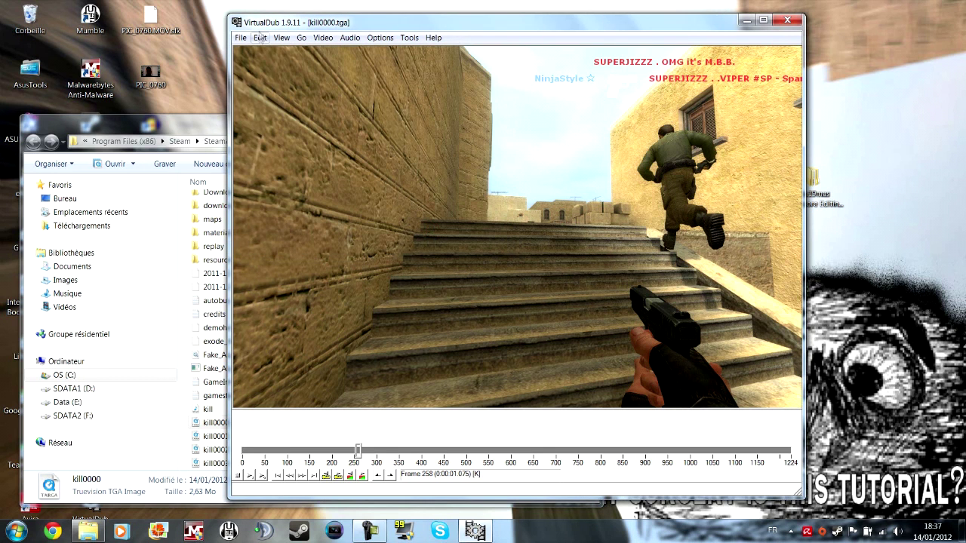
Save the sequence to the desktop as an AVI named kill0000, and close VirtualDub once it is rendered.
{"action": "left_click", "coordinate": [240, 37]}
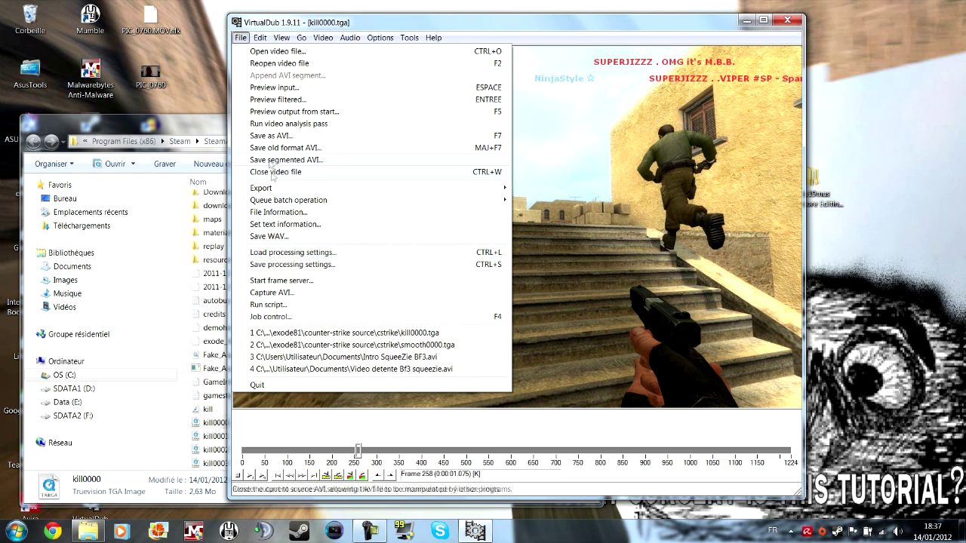
{"action": "left_click", "coordinate": [269, 136]}
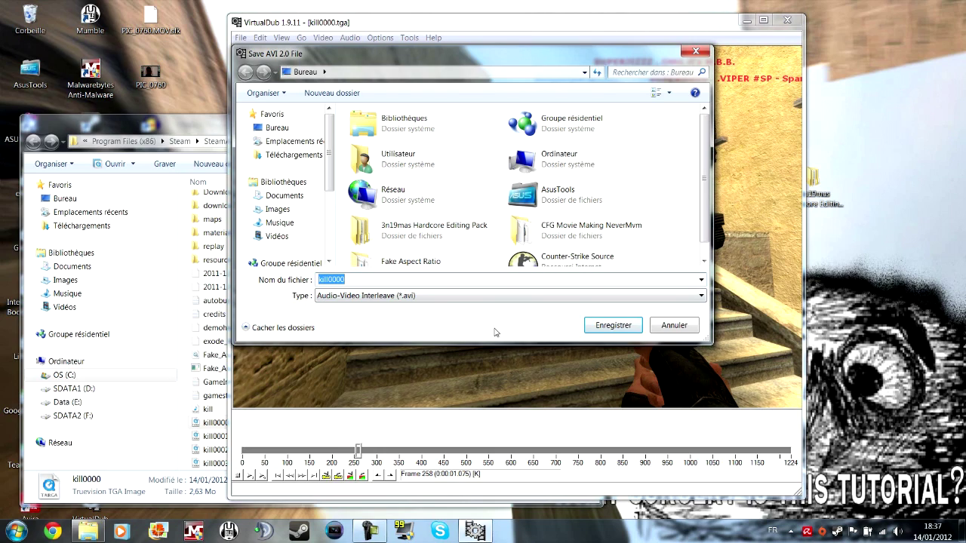
{"action": "left_click", "coordinate": [605, 329]}
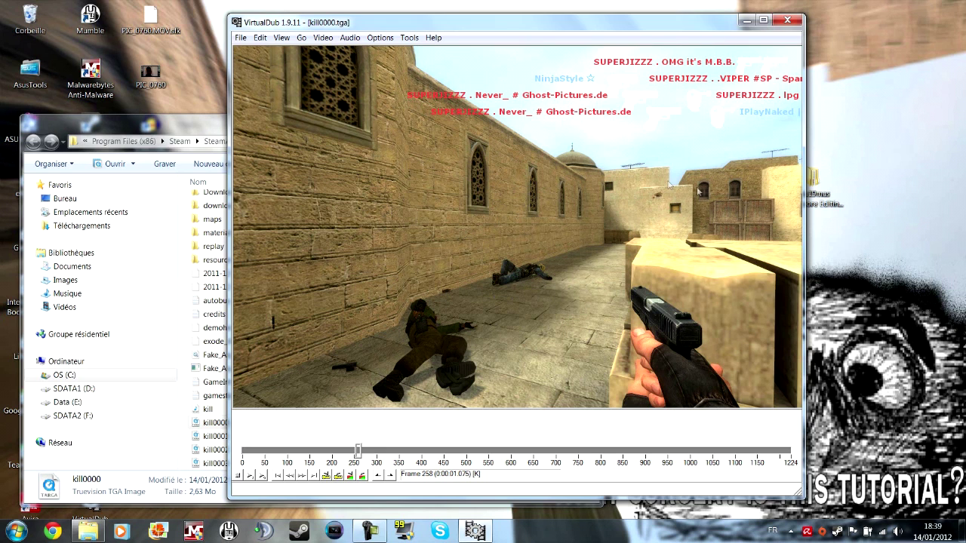
{"action": "left_click", "coordinate": [788, 20]}
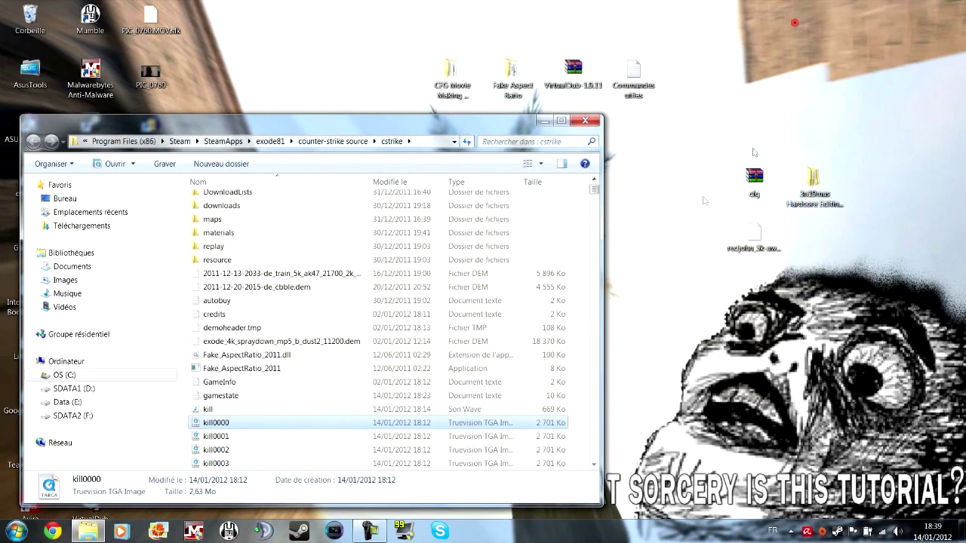
Look through the cstrike folder for the smooth TGA frames and wave file, and close the folder.
{"action": "left_click_drag", "start_coordinate": [593, 190], "coordinate": [589, 299]}
{"action": "scroll", "coordinate": [260, 443], "scroll_direction": "down", "scroll_amount": 20}
{"action": "scroll", "coordinate": [258, 442], "scroll_direction": "down", "scroll_amount": 20}
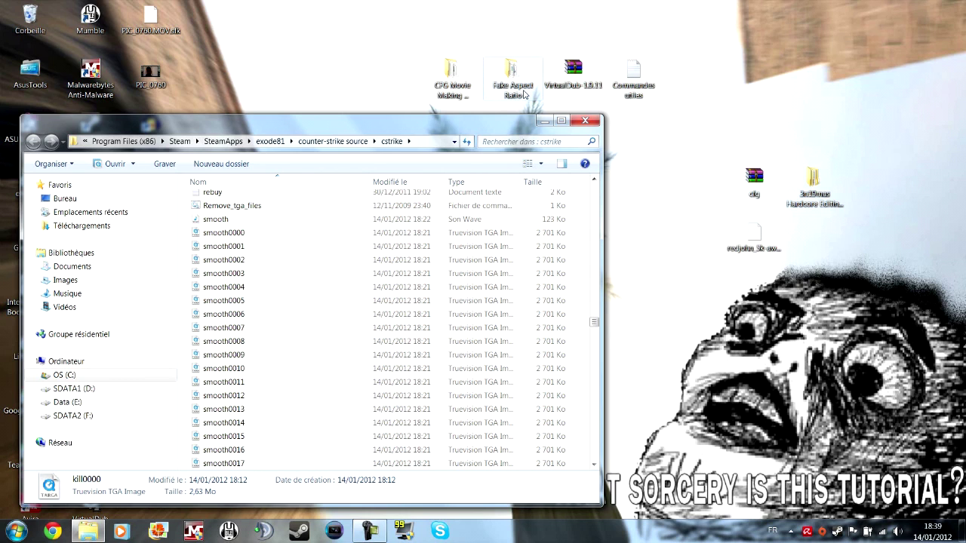
{"action": "left_click", "coordinate": [586, 122]}
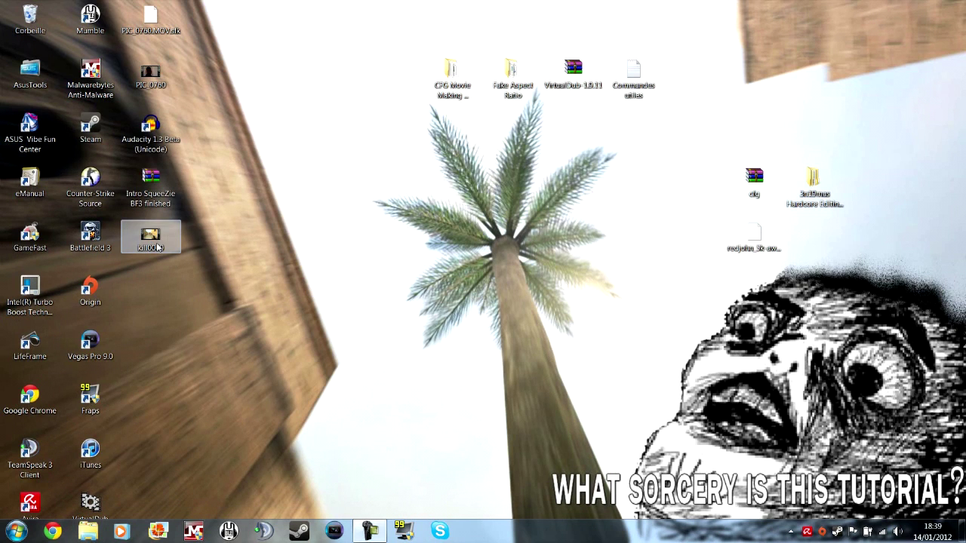
Move the kill0000 video to an empty area of the desktop below the palm leaves.
{"action": "left_click_drag", "start_coordinate": [153, 240], "coordinate": [406, 410]}
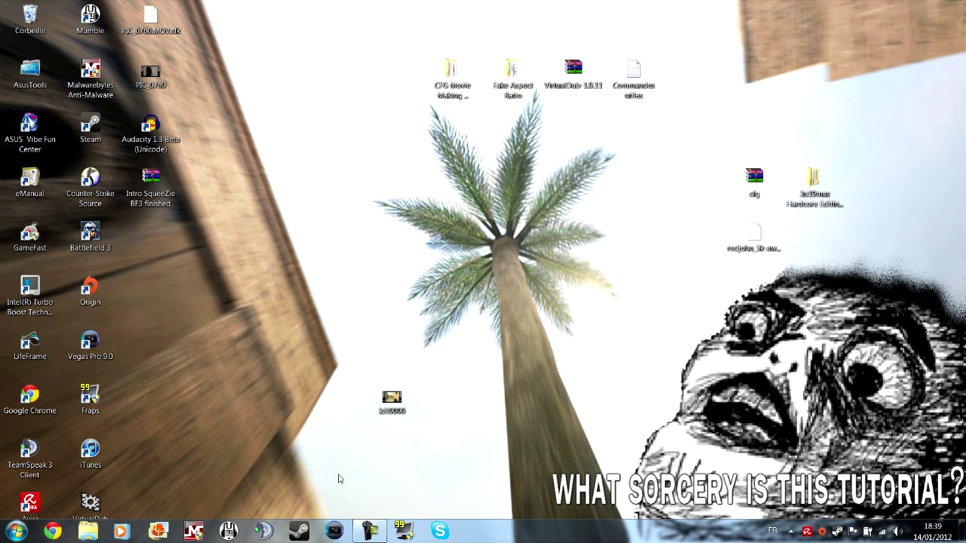
{"action": "left_click_drag", "start_coordinate": [394, 405], "coordinate": [446, 408]}
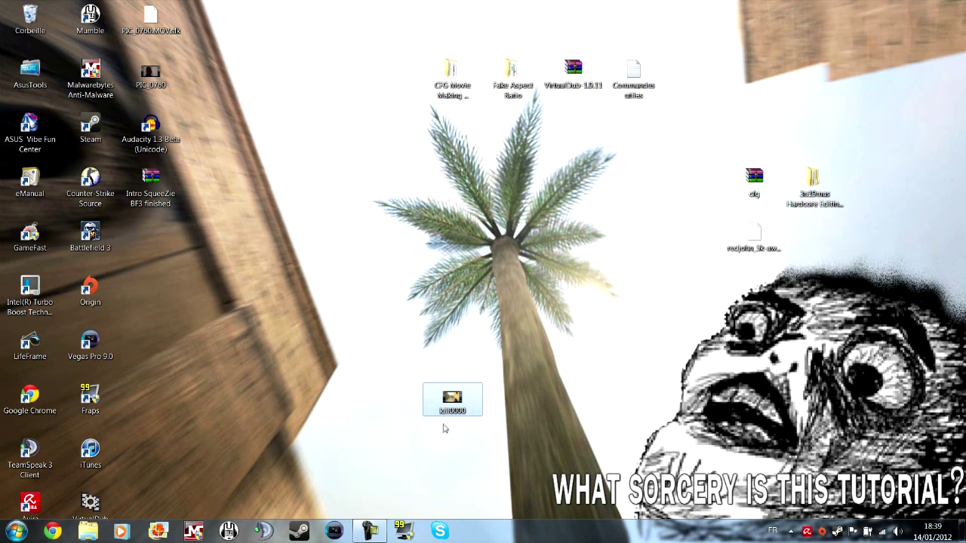
{"action": "left_click", "coordinate": [443, 431]}
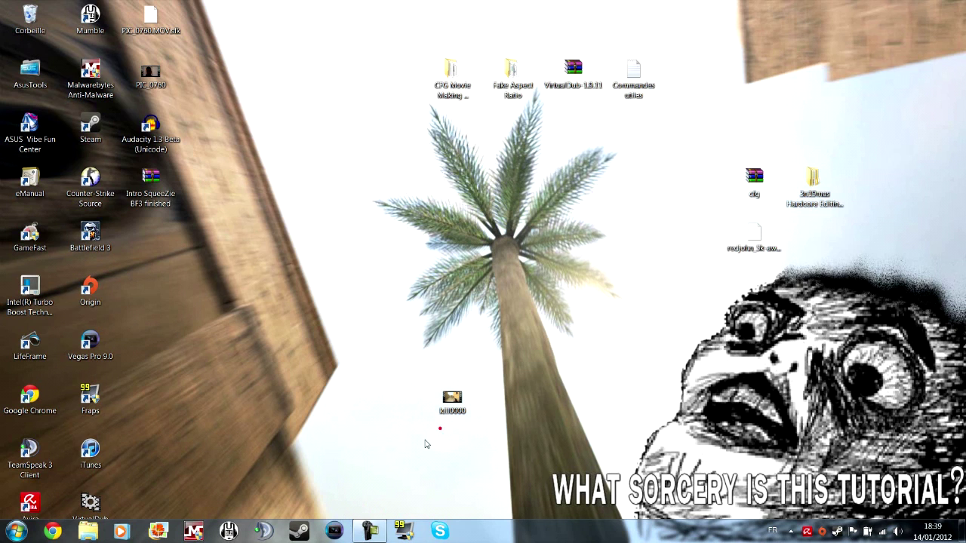
Open Vegas Pro 9.0 with the Clip Never project, ignoring all missing files and leaving them offline.
{"action": "left_click", "coordinate": [336, 532]}
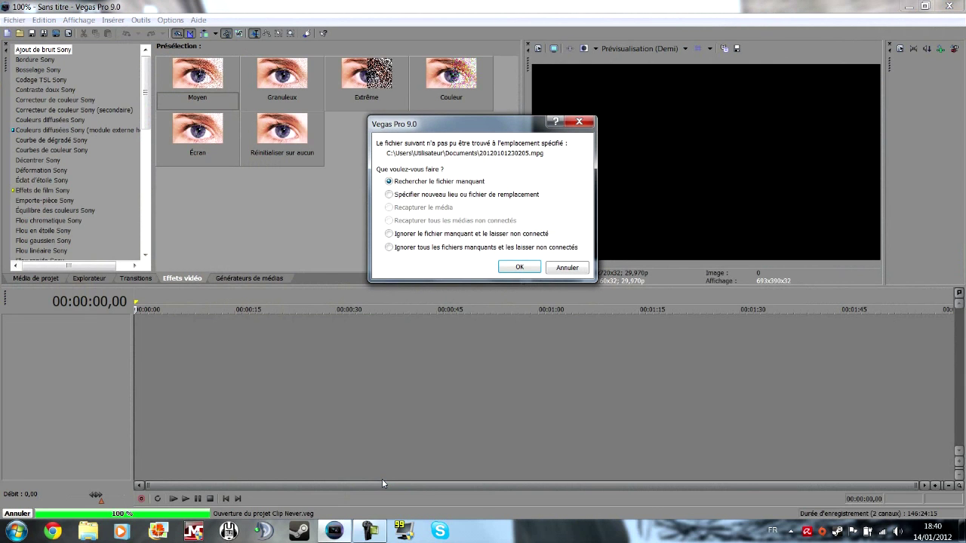
{"action": "left_click", "coordinate": [412, 247]}
{"action": "left_click", "coordinate": [518, 268]}
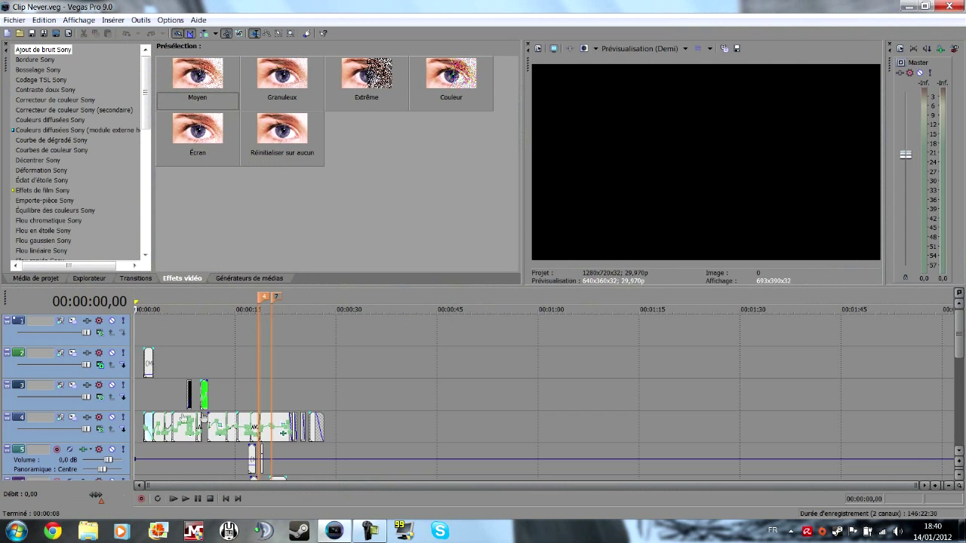
Examine the opening gameplay clips on the Clip Never timeline at several points within the first five seconds.
{"action": "scroll", "coordinate": [158, 396], "scroll_direction": "up", "scroll_amount": 8}
{"action": "left_click", "coordinate": [265, 393]}
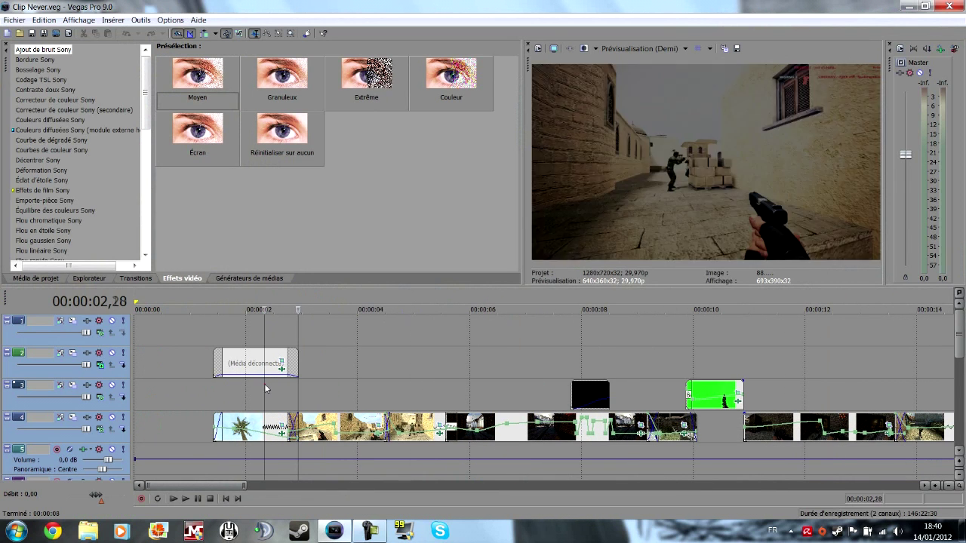
{"action": "left_click", "coordinate": [318, 393]}
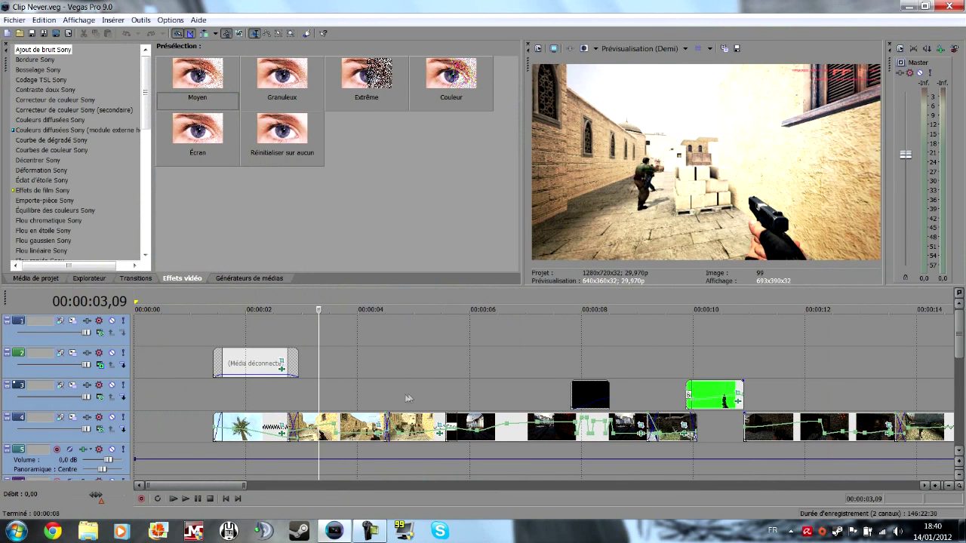
{"action": "left_click", "coordinate": [408, 394]}
{"action": "left_click", "coordinate": [361, 393]}
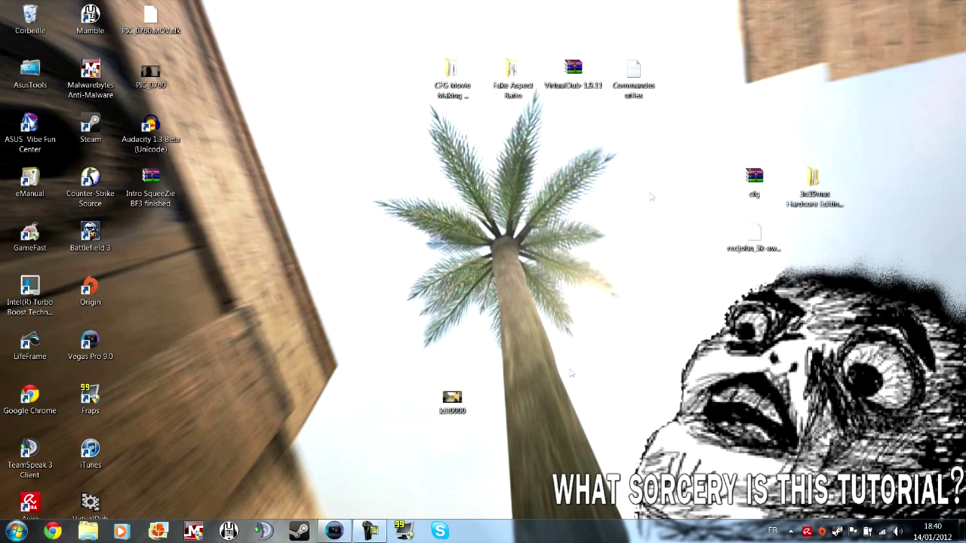
Move the kill0000 video into the desktop icon column below the Intro SqueeZie BF3 archive, and switch back to Vegas Pro.
{"action": "left_click_drag", "start_coordinate": [473, 400], "coordinate": [216, 292]}
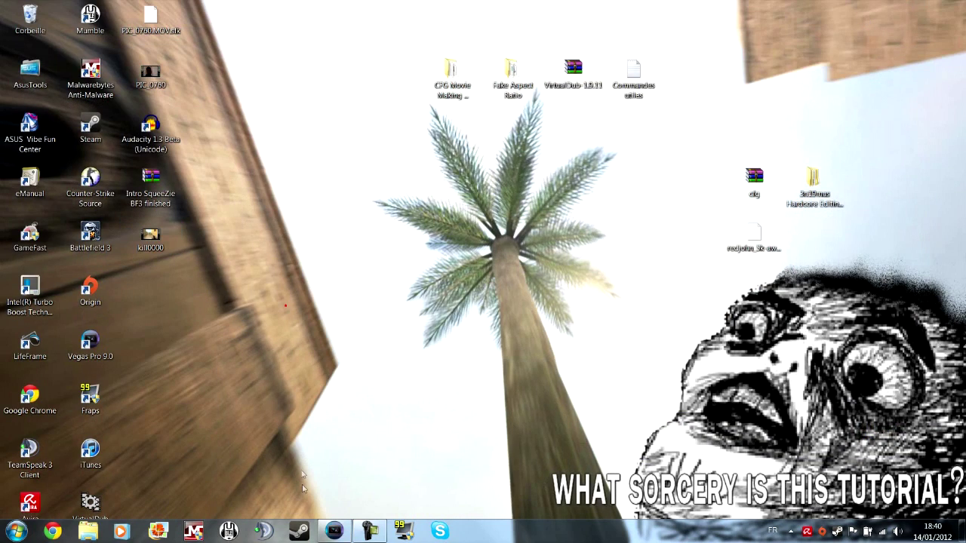
{"action": "left_click", "coordinate": [332, 532]}
Examine the palm tree shot at the start of the Clip Never timeline and the clips that follow it.
{"action": "scroll", "coordinate": [338, 391], "scroll_direction": "down", "scroll_amount": 3}
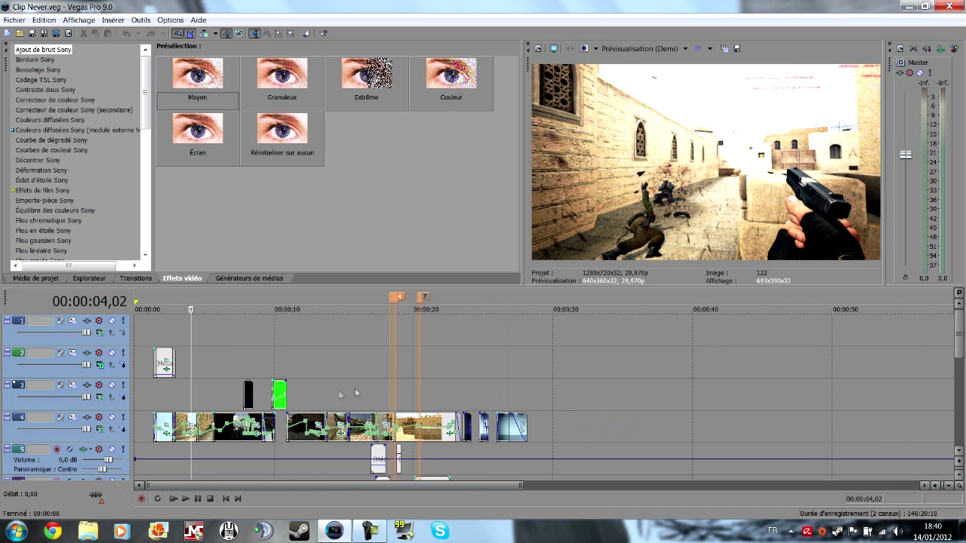
{"action": "left_click", "coordinate": [172, 398]}
{"action": "scroll", "coordinate": [171, 397], "scroll_direction": "up", "scroll_amount": 3}
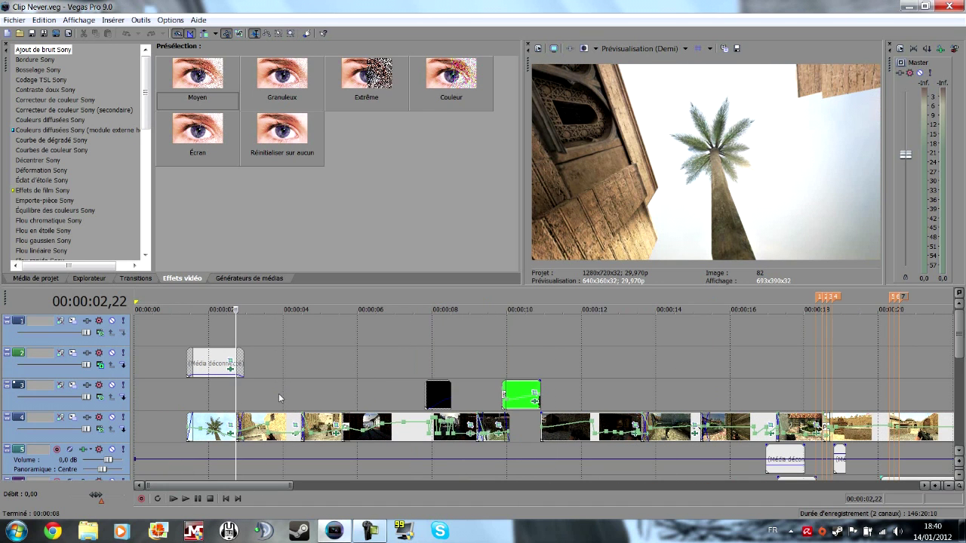
{"action": "left_click", "coordinate": [270, 410]}
{"action": "left_click", "coordinate": [220, 395]}
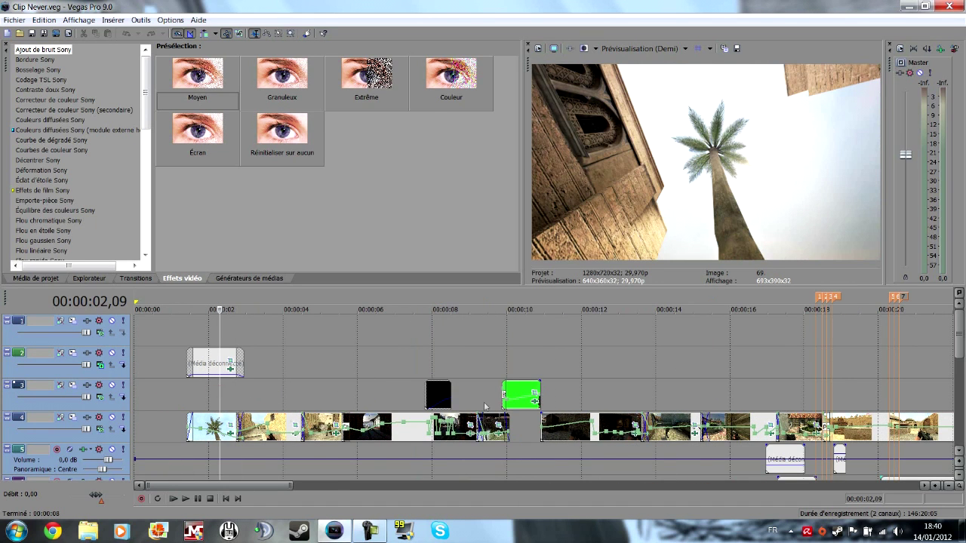
{"action": "scroll", "coordinate": [496, 399], "scroll_direction": "down", "scroll_amount": 3}
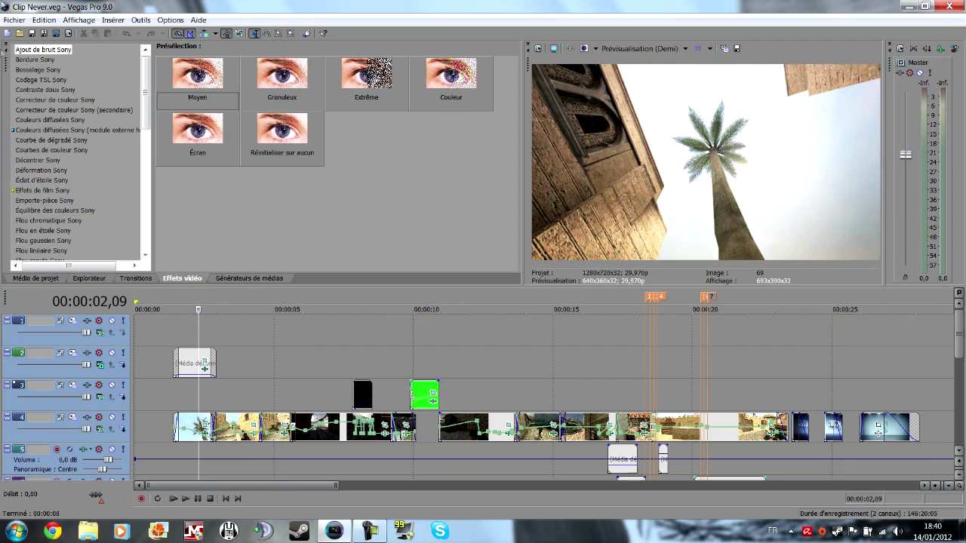
Create a new empty project, and open the Records FRAPS folder on the SDATA1 (D:) drive in Windows Explorer.
{"action": "left_click", "coordinate": [6, 33]}
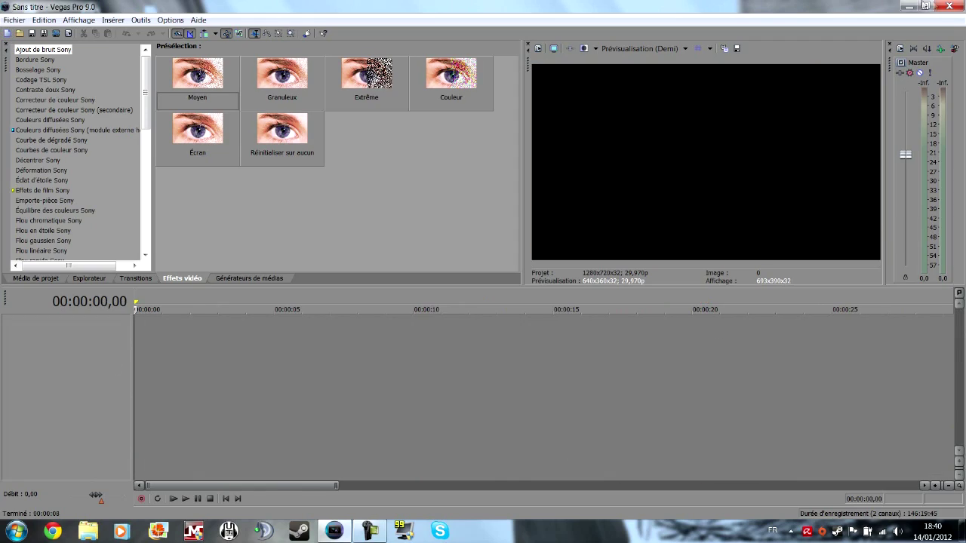
{"action": "left_click", "coordinate": [934, 6]}
{"action": "key", "text": "super"}
{"action": "left_click", "coordinate": [263, 331]}
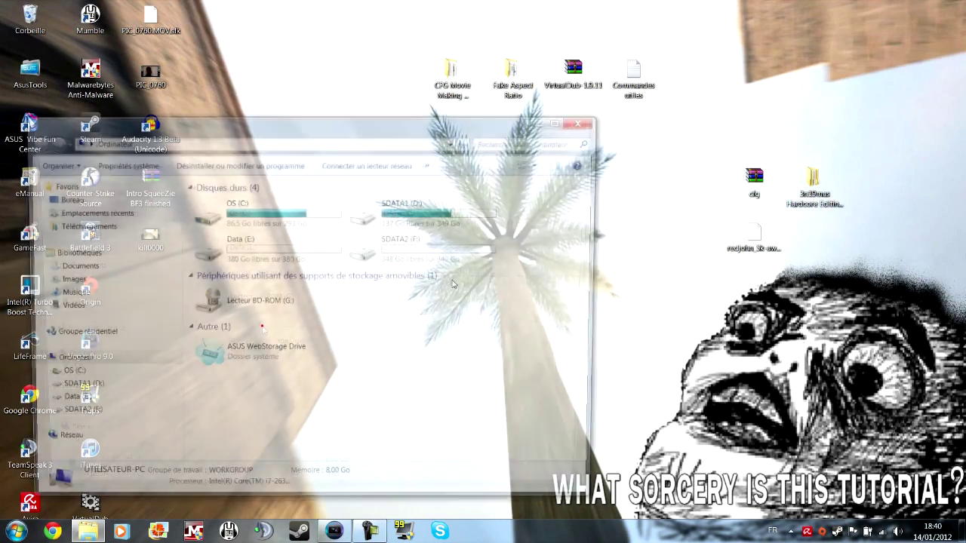
{"action": "double_click", "coordinate": [392, 203]}
{"action": "double_click", "coordinate": [208, 201]}
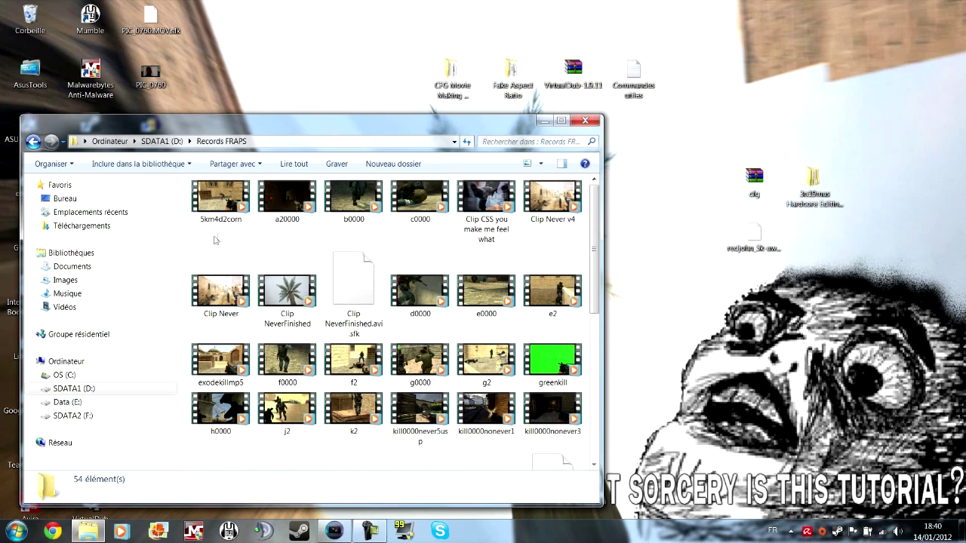
Add the smooth00002never video from the Records FRAPS folder at the start of the empty timeline.
{"action": "left_click", "coordinate": [306, 302]}
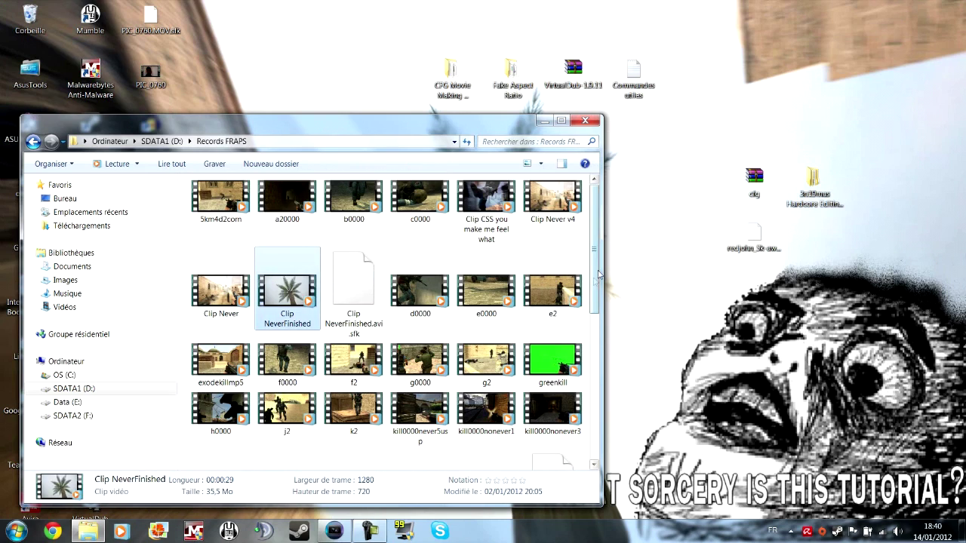
{"action": "scroll", "coordinate": [585, 332], "scroll_direction": "down", "scroll_amount": 3}
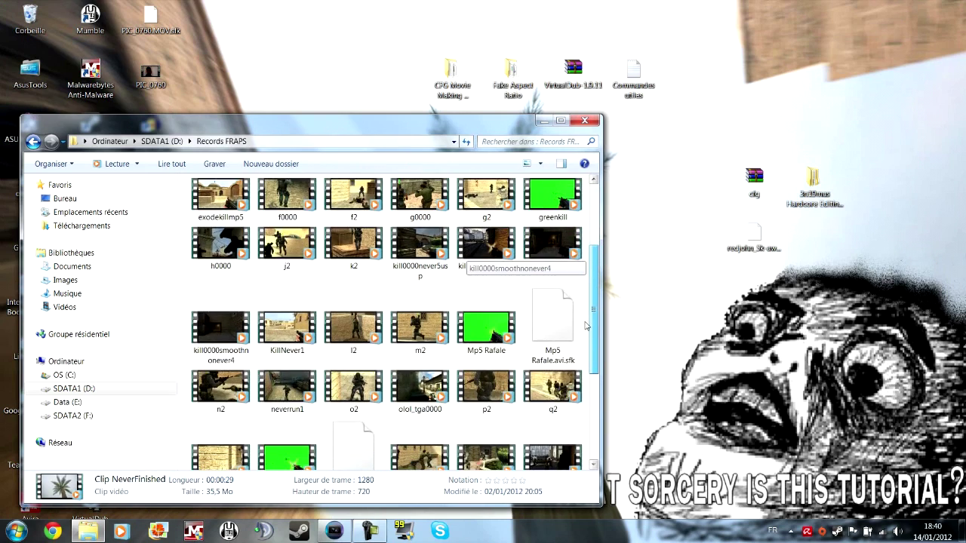
{"action": "scroll", "coordinate": [584, 332], "scroll_direction": "down", "scroll_amount": 3}
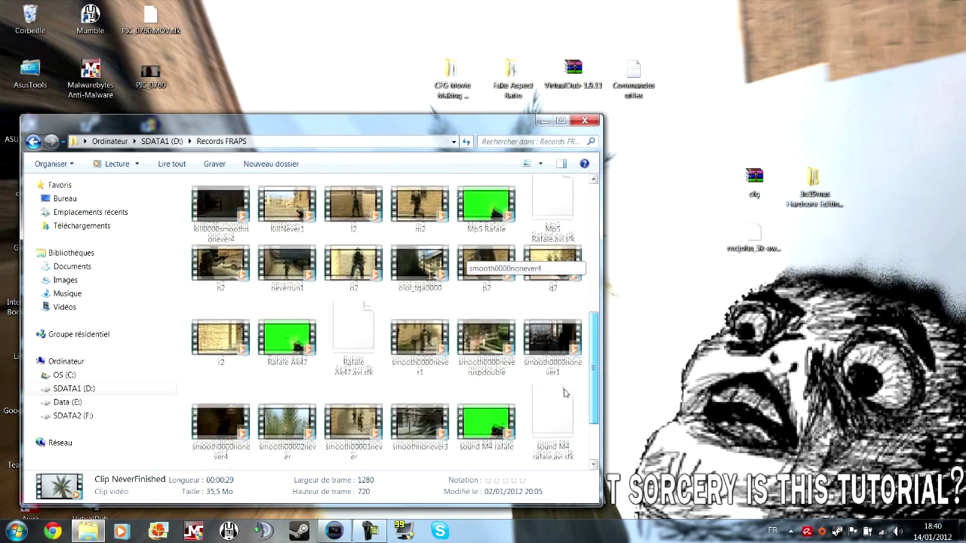
{"action": "scroll", "coordinate": [562, 410], "scroll_direction": "down", "scroll_amount": 1}
{"action": "left_click_drag", "start_coordinate": [286, 343], "coordinate": [206, 348]}
{"action": "left_click_drag", "start_coordinate": [132, 333], "coordinate": [152, 381]}
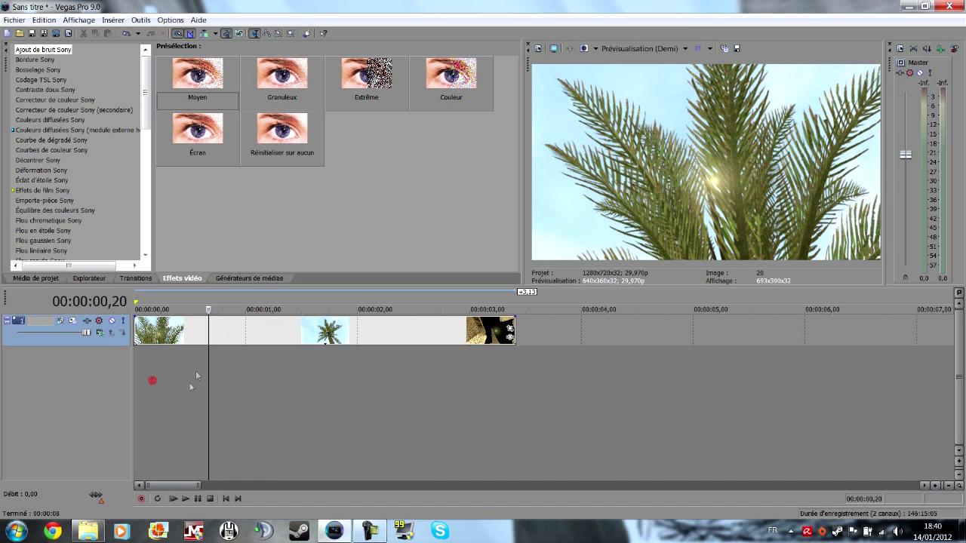
Split the palm tree clip at 00:00:01,29, delete the part before the cut, and move the remainder to the timeline start.
{"action": "left_click_drag", "start_coordinate": [242, 344], "coordinate": [354, 343]}
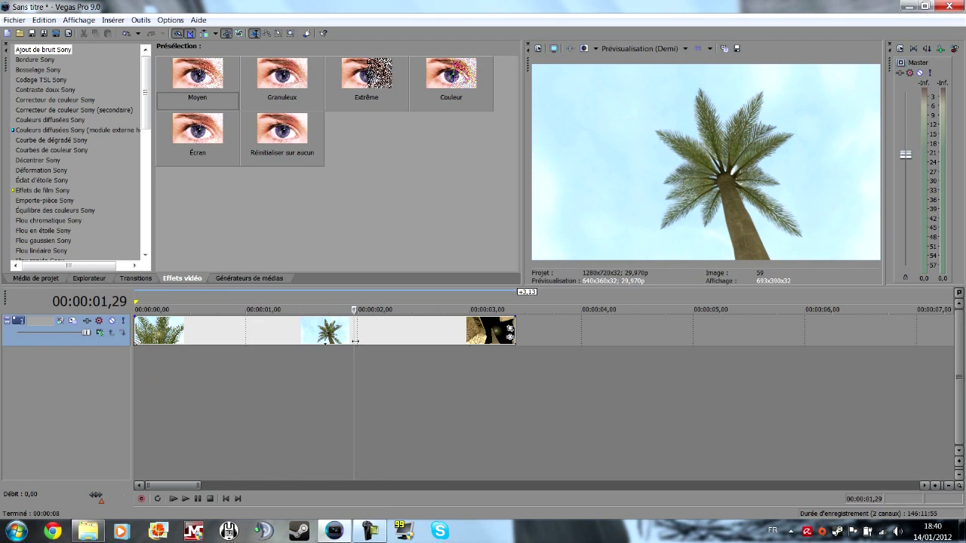
{"action": "left_click", "coordinate": [307, 333]}
{"action": "key", "text": "Delete"}
{"action": "left_click_drag", "start_coordinate": [358, 332], "coordinate": [141, 332]}
{"action": "left_click", "coordinate": [173, 359]}
Split the palm tree clip at 00:00:01,05 and delete the part after the cut.
{"action": "left_click_drag", "start_coordinate": [172, 363], "coordinate": [264, 334]}
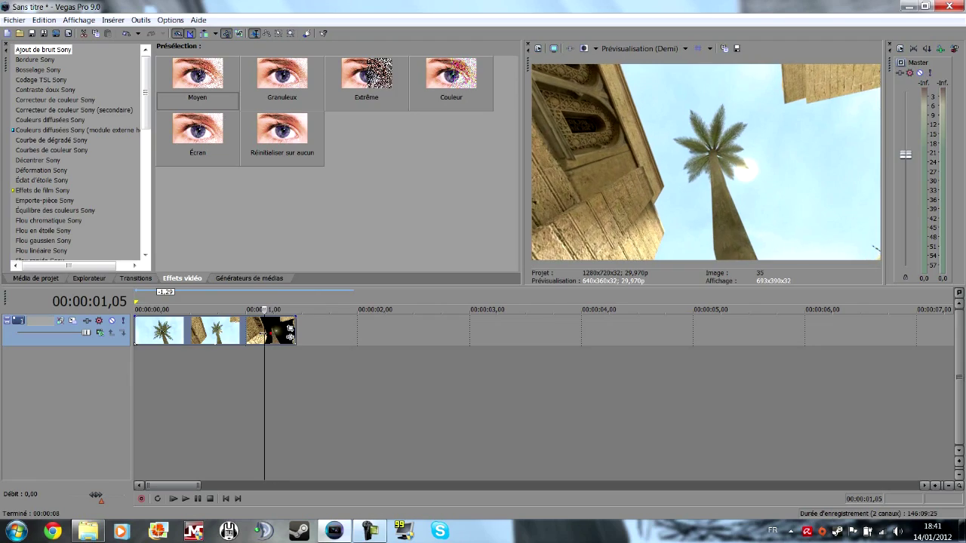
{"action": "key", "text": "s"}
{"action": "left_click", "coordinate": [271, 339]}
{"action": "key", "text": "Delete"}
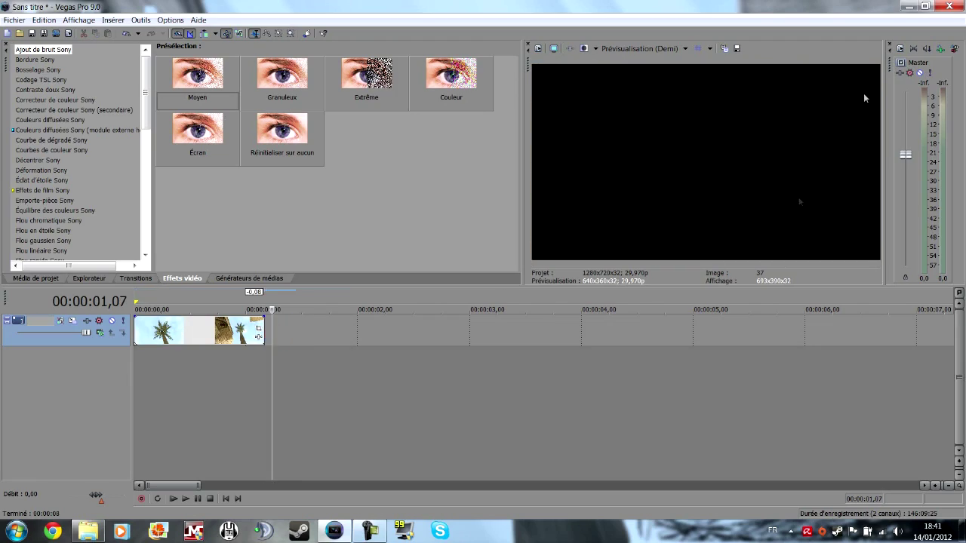
Add the gameplay clip that opens on the staircase to the timeline, shortly after the palm tree clip.
{"action": "left_click", "coordinate": [907, 6]}
{"action": "left_click_drag", "start_coordinate": [466, 111], "coordinate": [701, 114]}
{"action": "left_click_drag", "start_coordinate": [523, 340], "coordinate": [304, 335]}
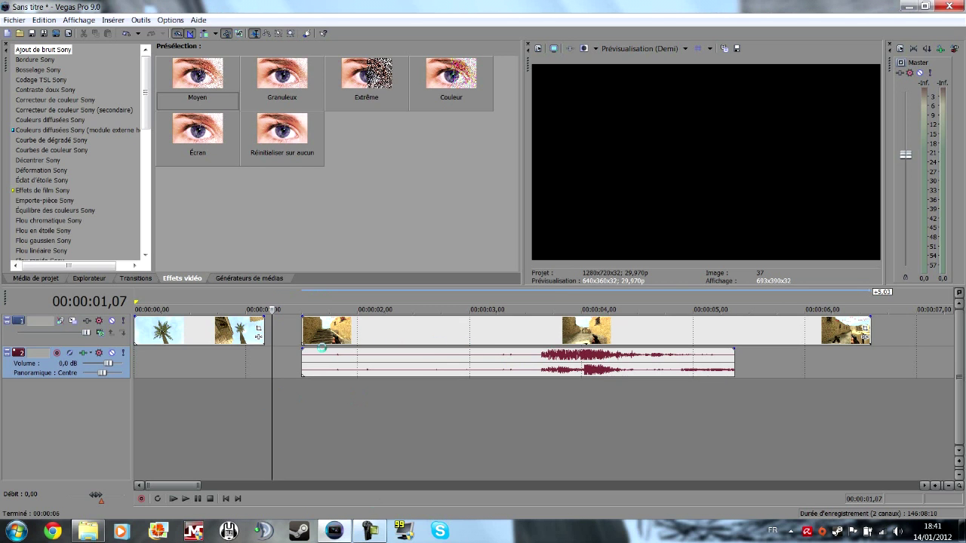
{"action": "scroll", "coordinate": [337, 417], "scroll_direction": "down", "scroll_amount": 2}
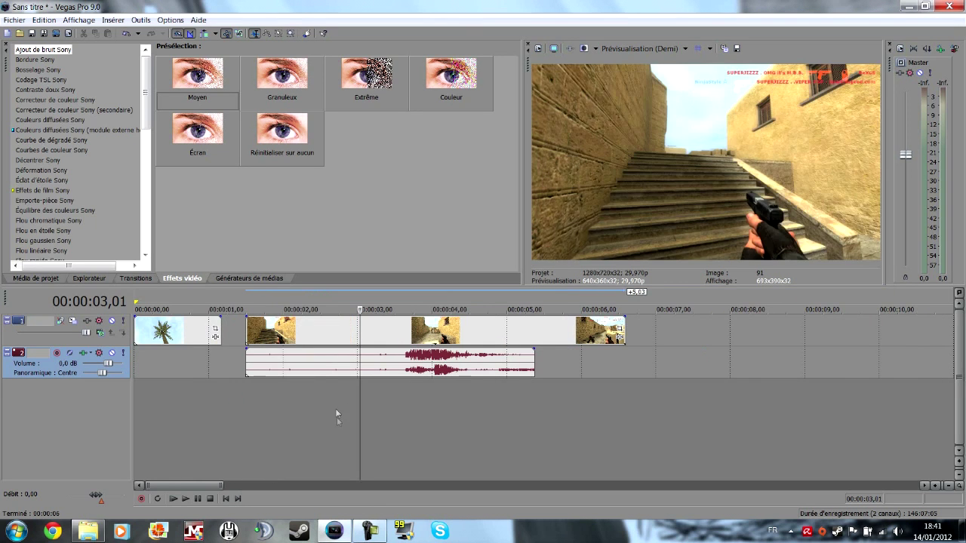
Play the staircase gameplay clip from its beginning, and delete its audio track.
{"action": "left_click", "coordinate": [257, 381]}
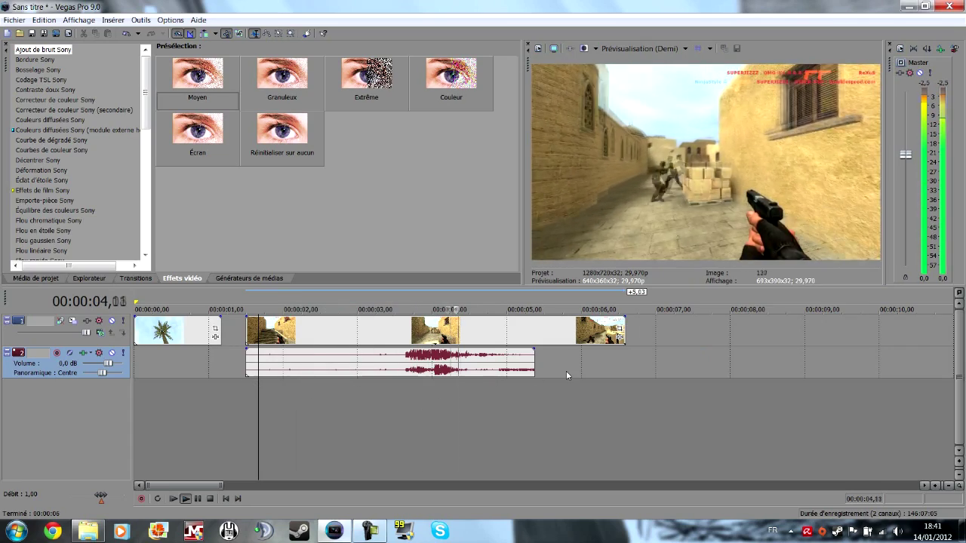
{"action": "key", "text": "space"}
{"action": "key", "text": "space"}
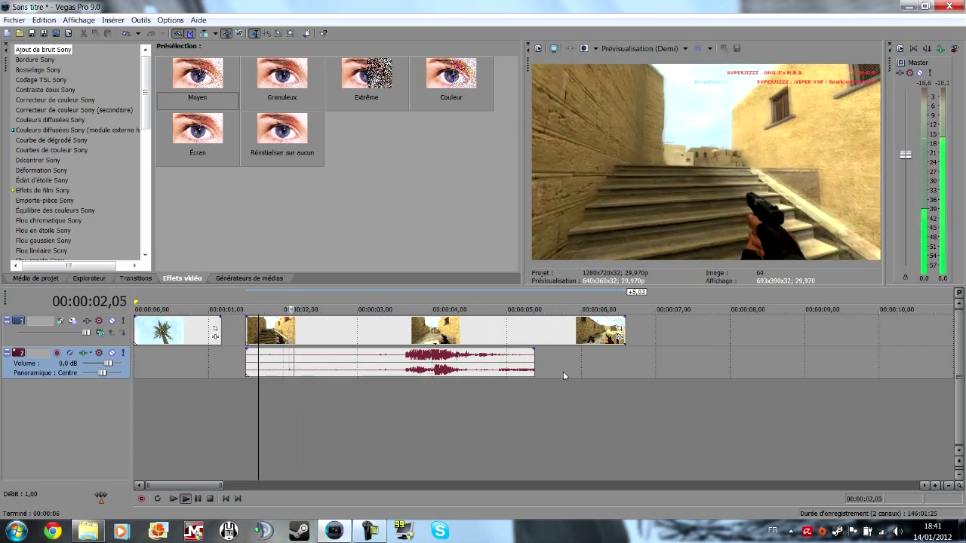
{"action": "key", "text": "Delete"}
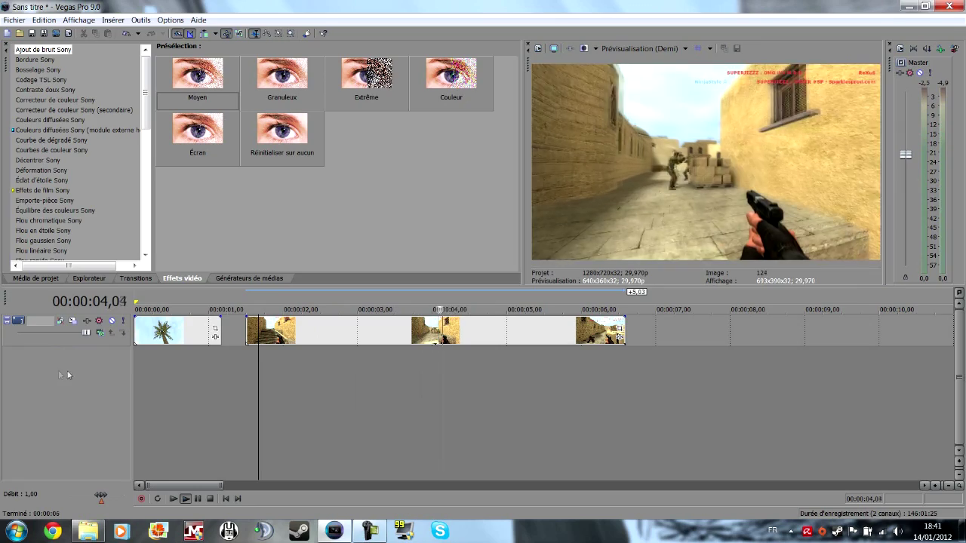
Review the shooting moment of the staircase gameplay clip around 00:00:05, and remove the clip from the timeline.
{"action": "left_click", "coordinate": [239, 379]}
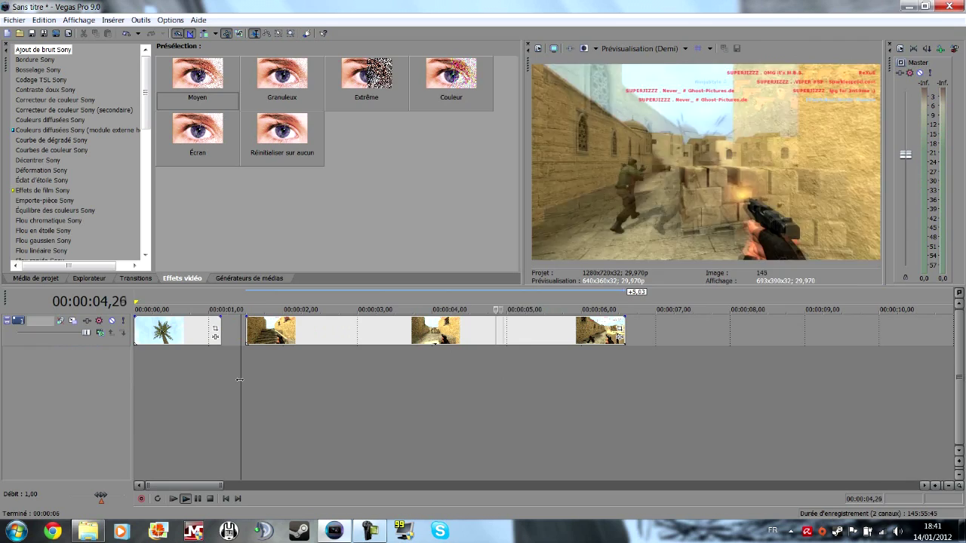
{"action": "key", "text": "space"}
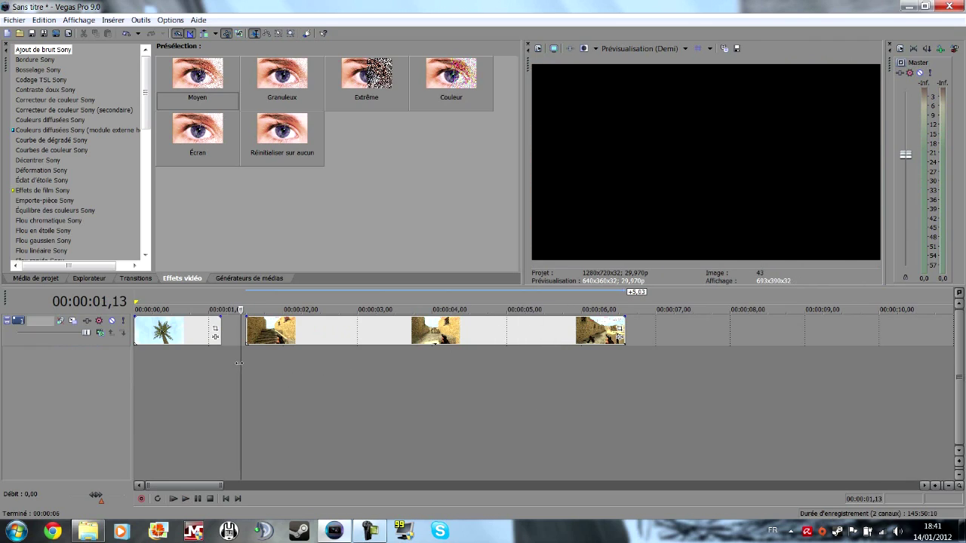
{"action": "key", "text": "space"}
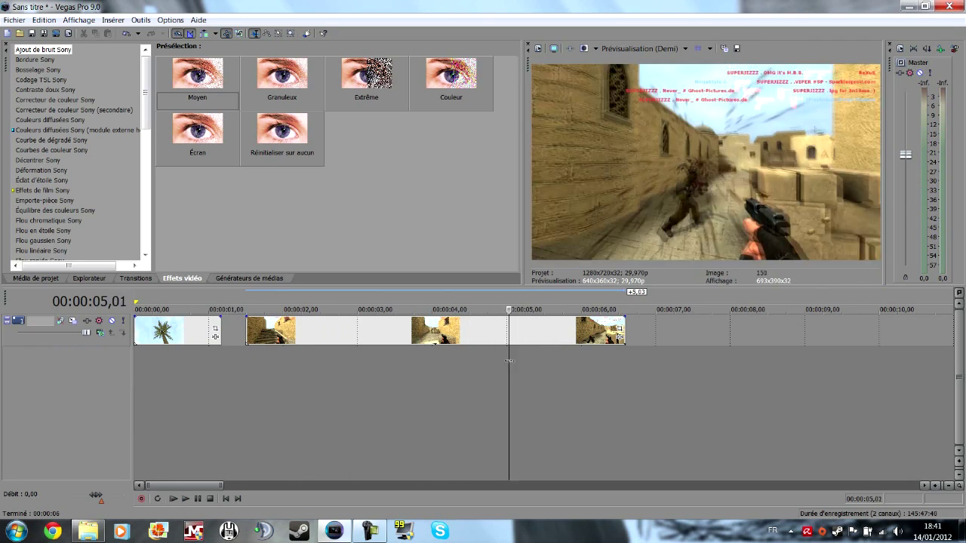
{"action": "left_click", "coordinate": [512, 370]}
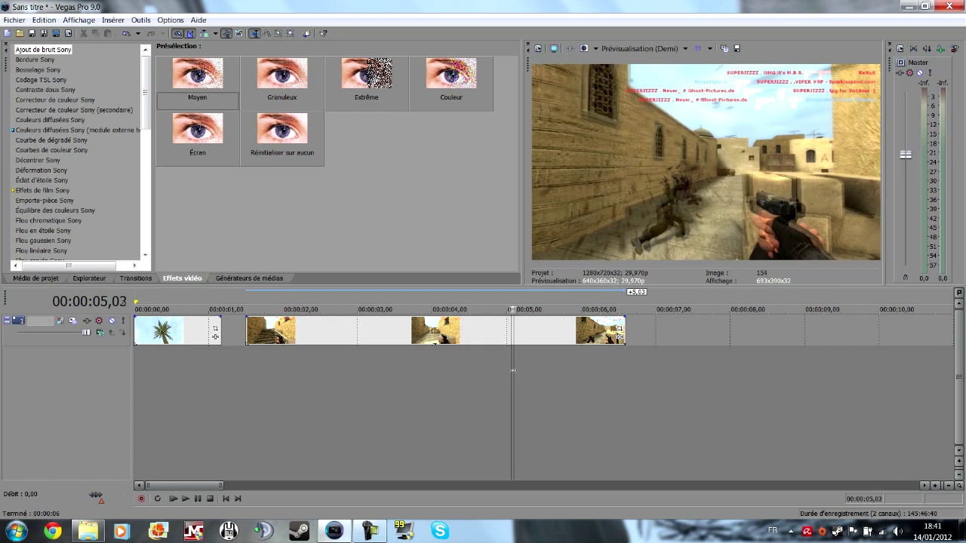
{"action": "left_click_drag", "start_coordinate": [524, 370], "coordinate": [524, 367]}
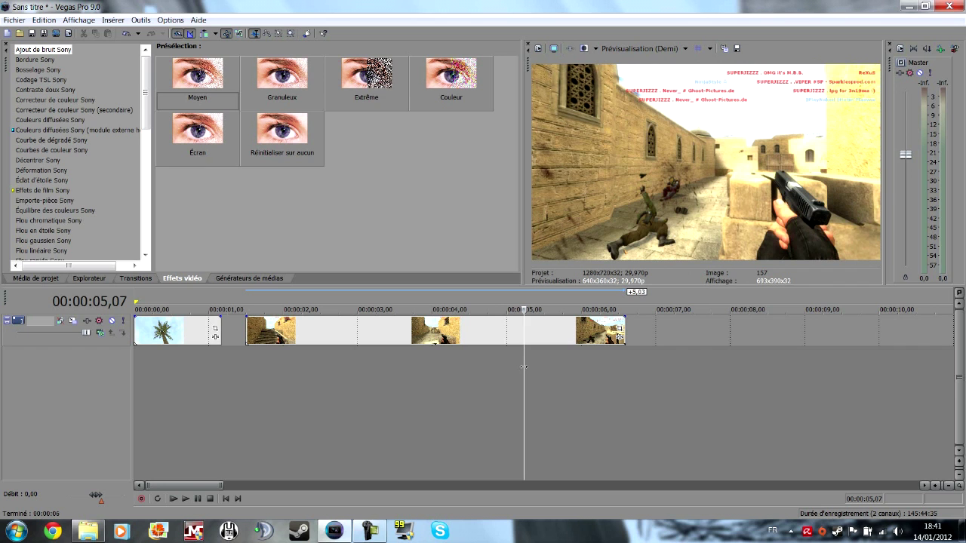
{"action": "key", "text": "ctrl+z"}
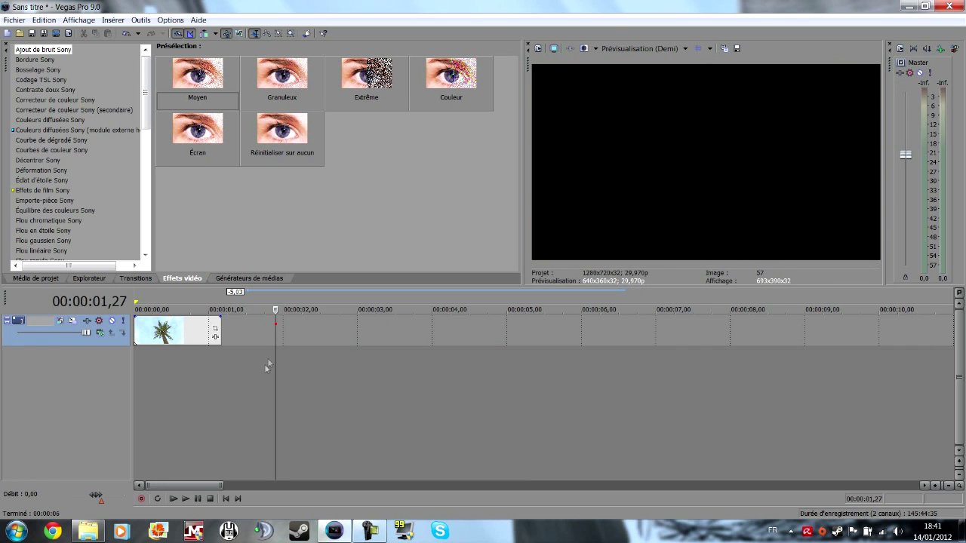
Find the pistol gameplay clip in the Records FRAPS folder and add it to the timeline shortly after the palm tree clip.
{"action": "left_click", "coordinate": [88, 533]}
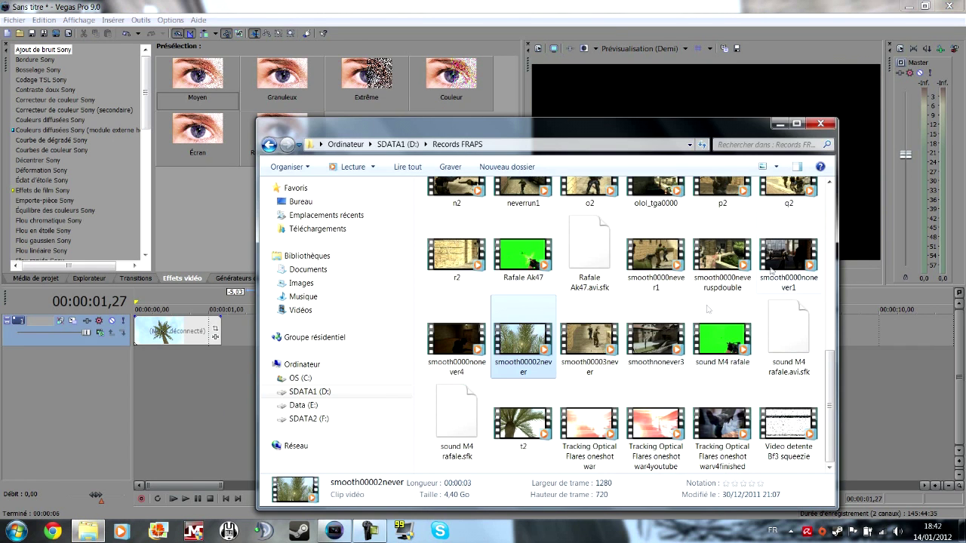
{"action": "left_click", "coordinate": [700, 263]}
{"action": "scroll", "coordinate": [679, 302], "scroll_direction": "up", "scroll_amount": 3}
{"action": "scroll", "coordinate": [649, 325], "scroll_direction": "up", "scroll_amount": 6}
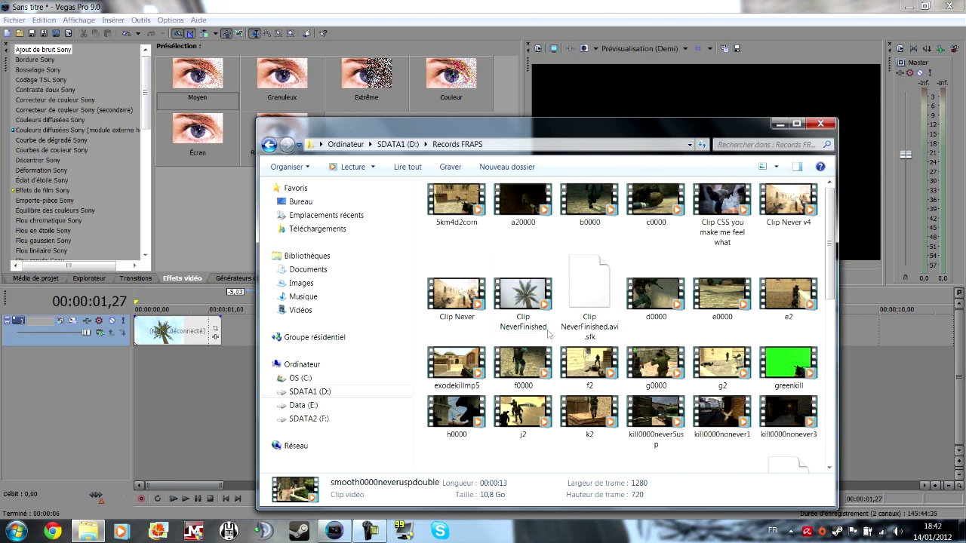
{"action": "left_click", "coordinate": [468, 300]}
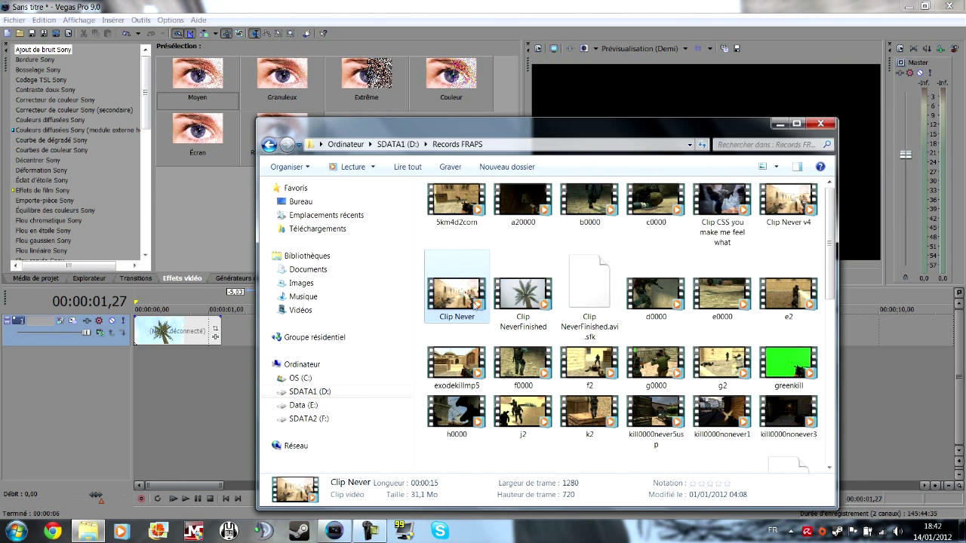
{"action": "scroll", "coordinate": [474, 325], "scroll_direction": "down", "scroll_amount": 4}
{"action": "scroll", "coordinate": [600, 358], "scroll_direction": "down", "scroll_amount": 4}
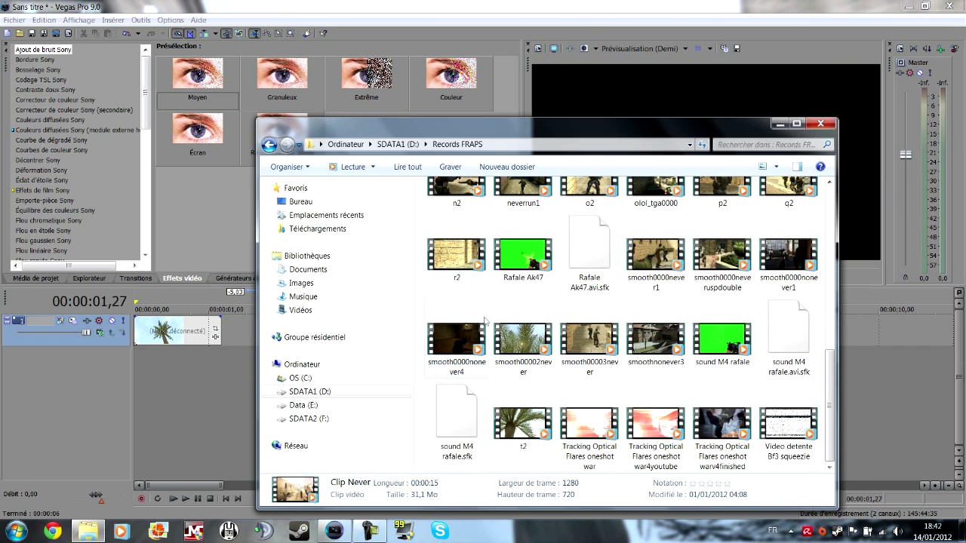
{"action": "left_click", "coordinate": [483, 267]}
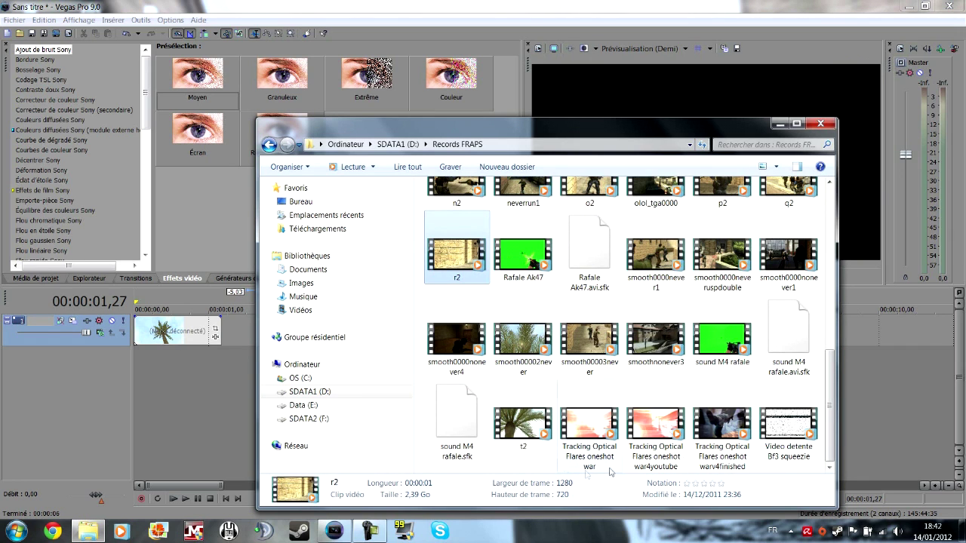
{"action": "left_click", "coordinate": [674, 271]}
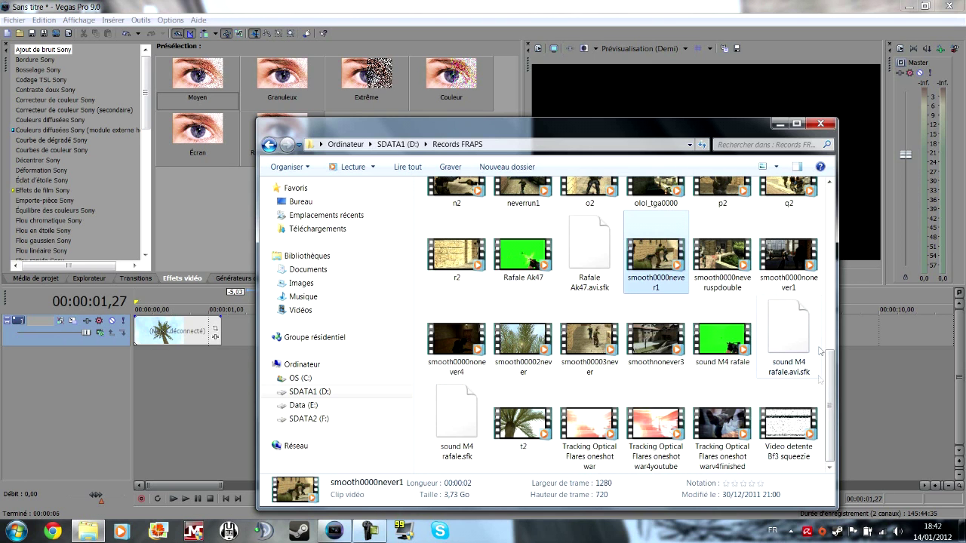
{"action": "left_click_drag", "start_coordinate": [836, 378], "coordinate": [840, 336]}
{"action": "left_click_drag", "start_coordinate": [514, 255], "coordinate": [246, 358]}
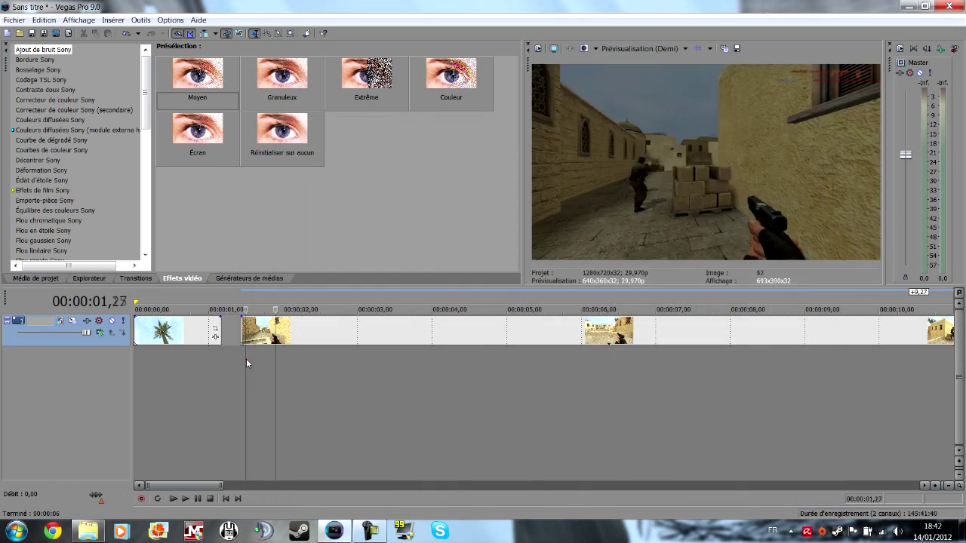
Play the pistol gameplay clip through its first kills and trim it to end at about 00:00:03,07 on the timeline.
{"action": "scroll", "coordinate": [246, 358], "scroll_direction": "down", "scroll_amount": 3}
{"action": "left_click_drag", "start_coordinate": [188, 363], "coordinate": [184, 384]}
{"action": "key", "text": "space"}
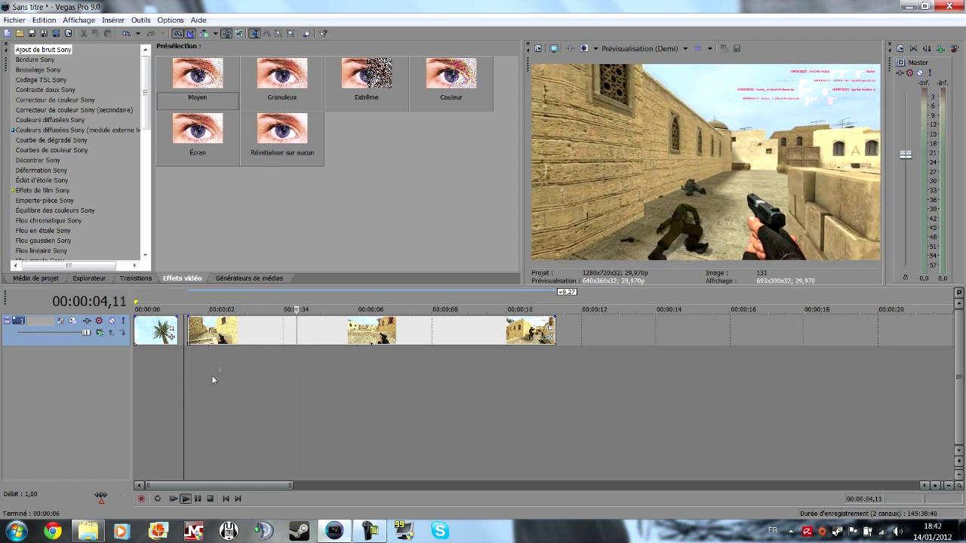
{"action": "key", "text": "space"}
{"action": "left_click_drag", "start_coordinate": [183, 362], "coordinate": [267, 336]}
{"action": "left_click", "coordinate": [165, 382]}
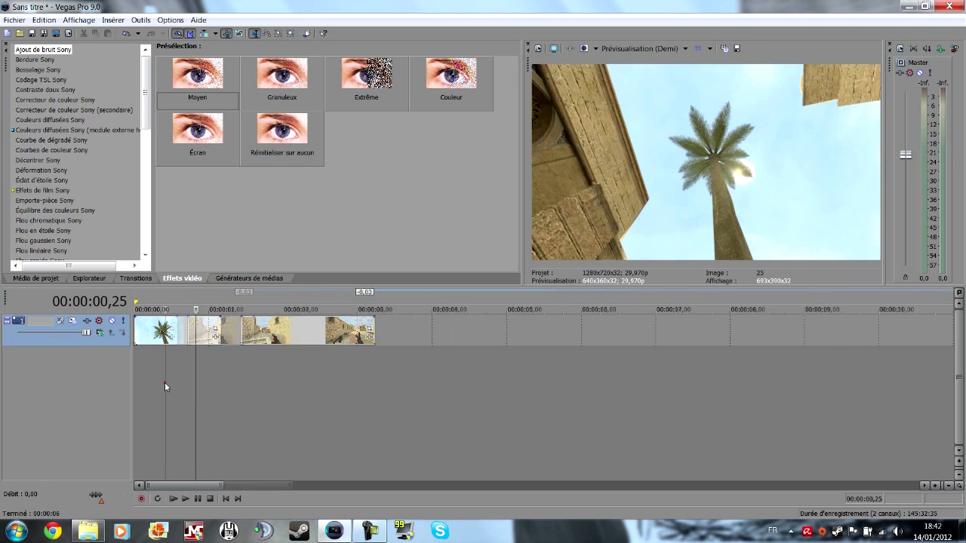
Shift the gameplay clip slightly later and move the palm tree clip to start at about 00:00:00,12, just before it.
{"action": "scroll", "coordinate": [176, 361], "scroll_direction": "up", "scroll_amount": 3}
{"action": "left_click_drag", "start_coordinate": [163, 328], "coordinate": [187, 325]}
{"action": "left_click_drag", "start_coordinate": [403, 327], "coordinate": [432, 327]}
{"action": "left_click_drag", "start_coordinate": [287, 329], "coordinate": [324, 330]}
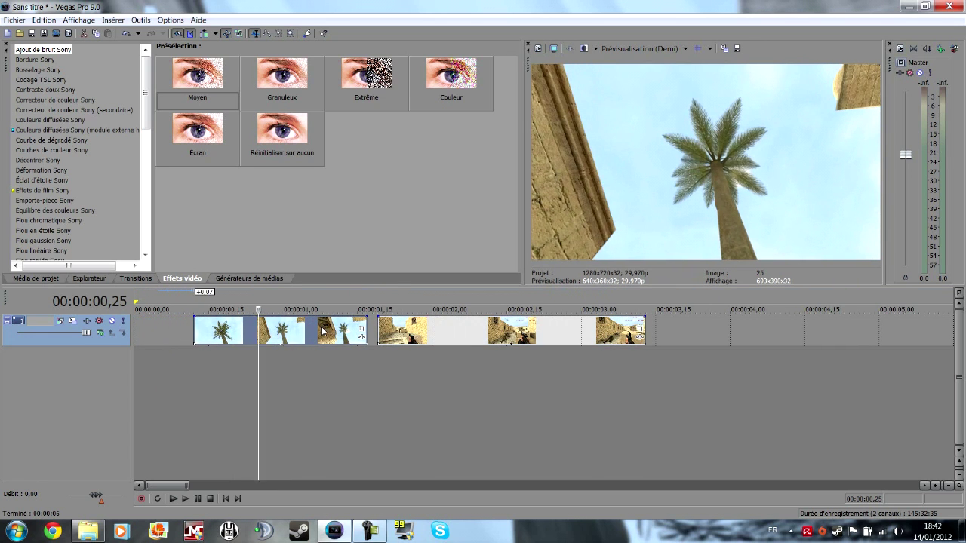
Give the palm tree clip a fade-in of about three frames and scrub through the shot.
{"action": "left_click", "coordinate": [208, 354]}
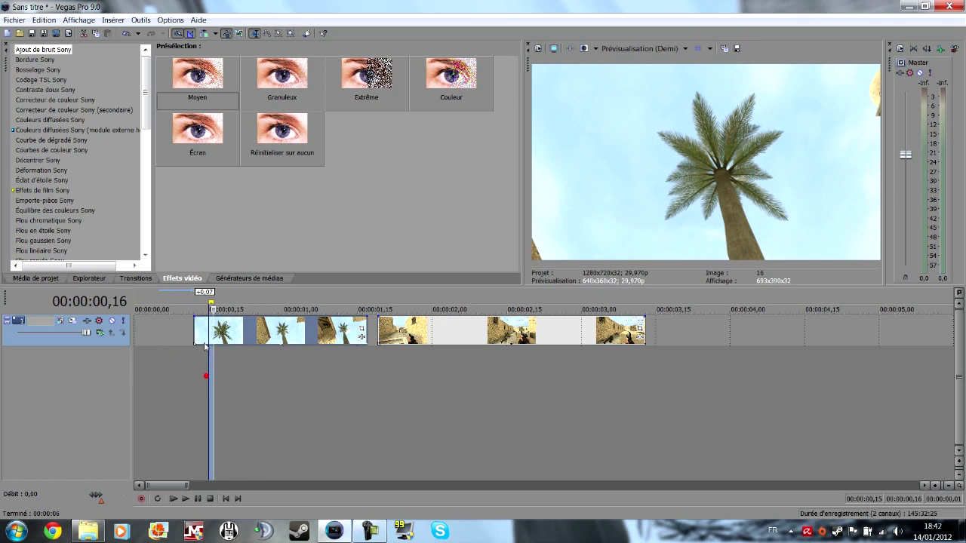
{"action": "left_click", "coordinate": [198, 363]}
{"action": "left_click_drag", "start_coordinate": [194, 314], "coordinate": [323, 355]}
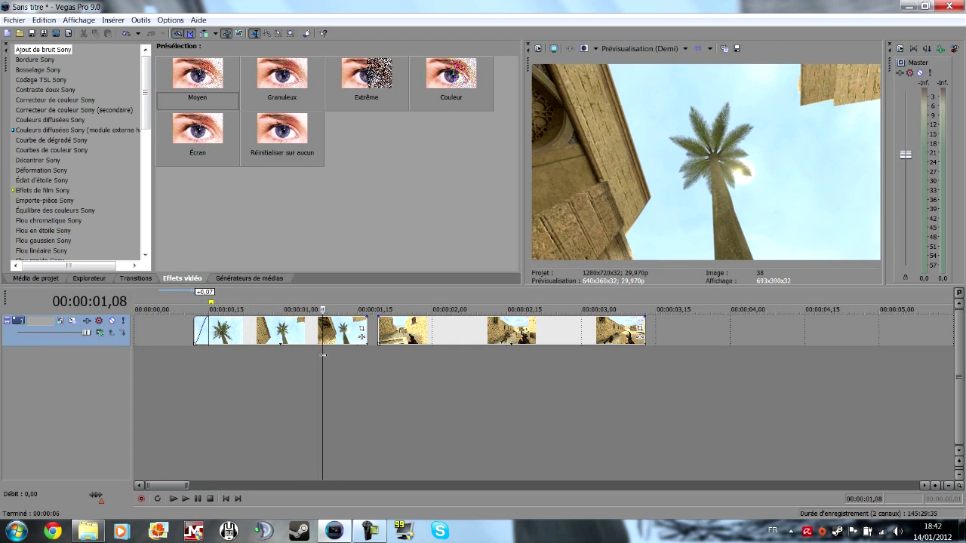
Crop the start of the palm tree clip to 854.3 x 480.5, centred at 660.1, 295.7 and rotated 3.1 degrees.
{"action": "left_click", "coordinate": [361, 337]}
{"action": "scroll", "coordinate": [366, 343], "scroll_direction": "down", "scroll_amount": 5}
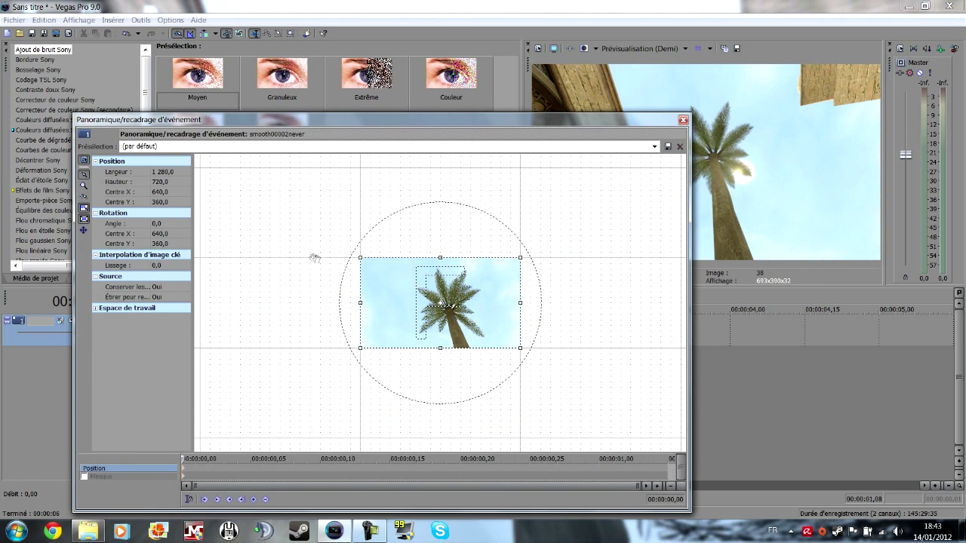
{"action": "left_click_drag", "start_coordinate": [368, 259], "coordinate": [390, 266]}
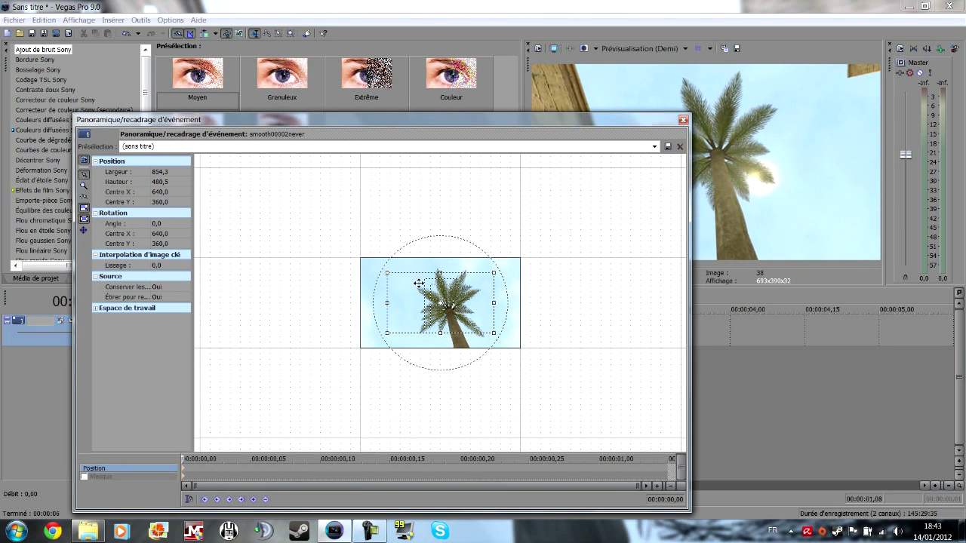
{"action": "left_click_drag", "start_coordinate": [419, 283], "coordinate": [422, 281]}
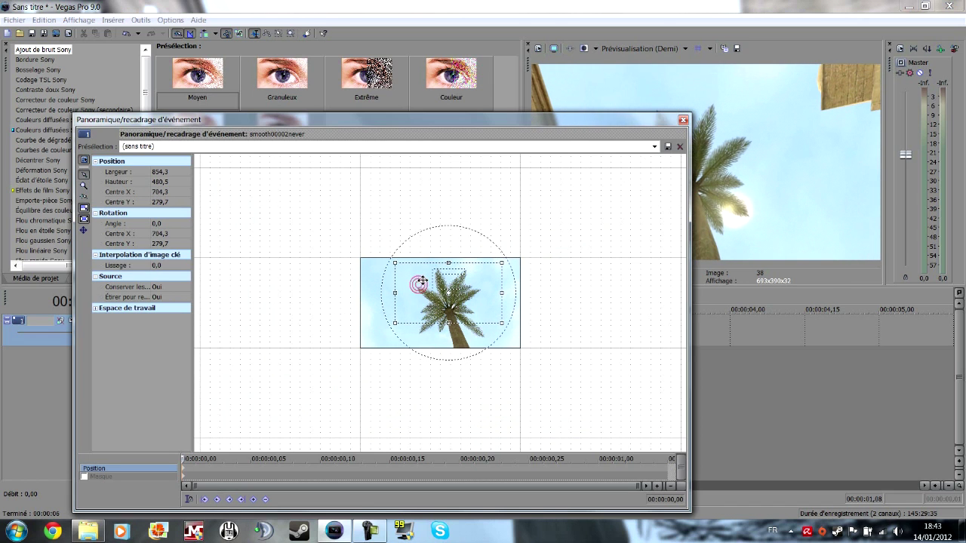
{"action": "left_click_drag", "start_coordinate": [443, 238], "coordinate": [443, 242]}
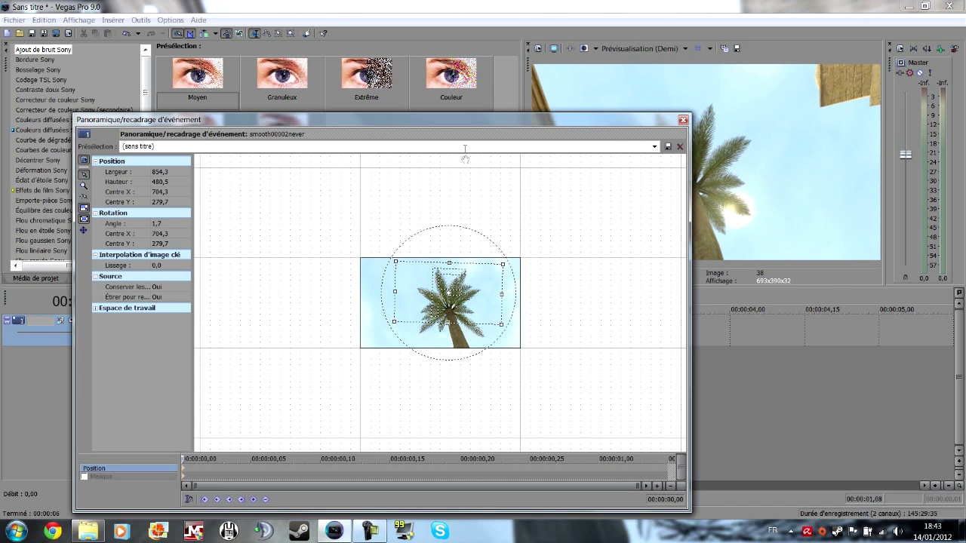
{"action": "left_click_drag", "start_coordinate": [435, 121], "coordinate": [260, 127]}
{"action": "left_click_drag", "start_coordinate": [267, 279], "coordinate": [261, 283]}
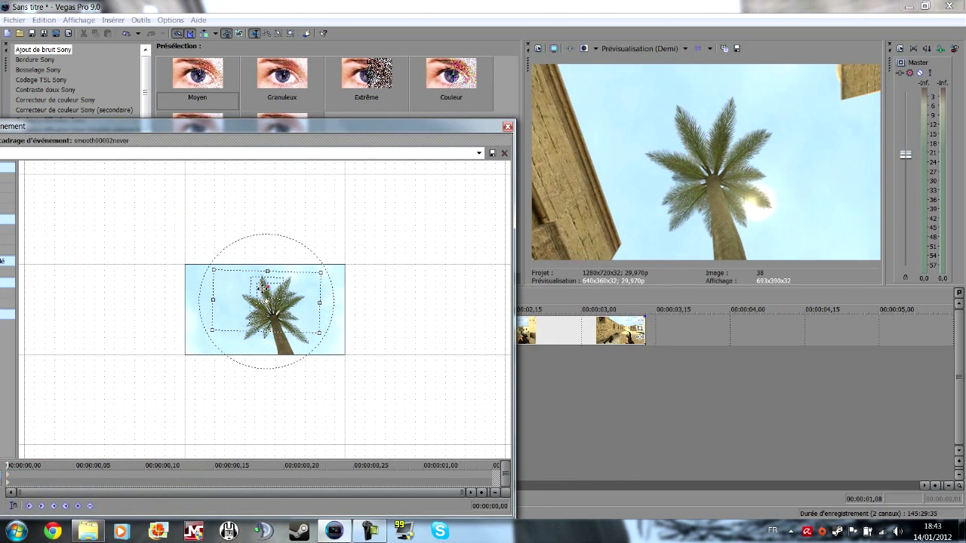
{"action": "left_click_drag", "start_coordinate": [277, 263], "coordinate": [278, 264]}
{"action": "left_click_drag", "start_coordinate": [277, 135], "coordinate": [476, 123]}
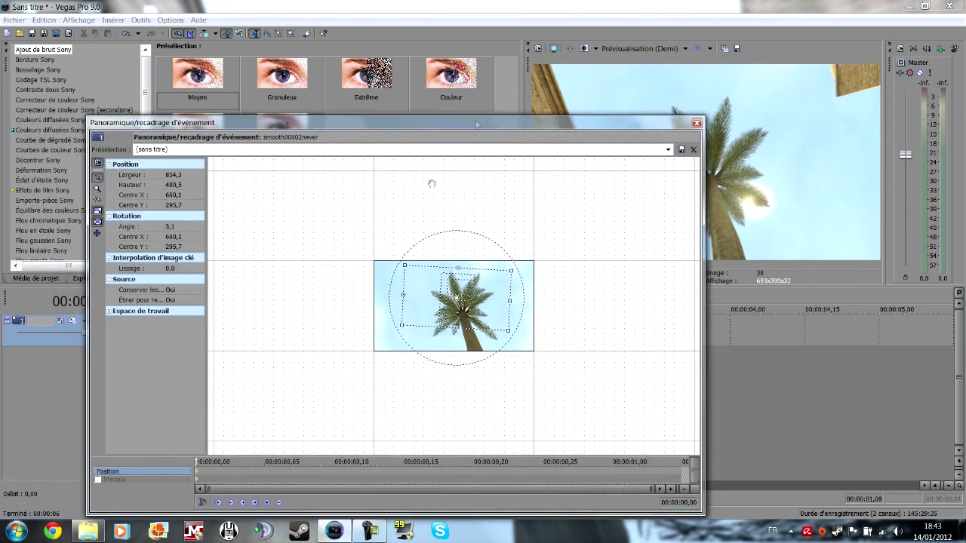
Restore the palm tree clip's default full framing at 00:00:00,22 in its crop animation and close the crop settings.
{"action": "left_click_drag", "start_coordinate": [197, 461], "coordinate": [502, 447]}
{"action": "right_click", "coordinate": [474, 312]}
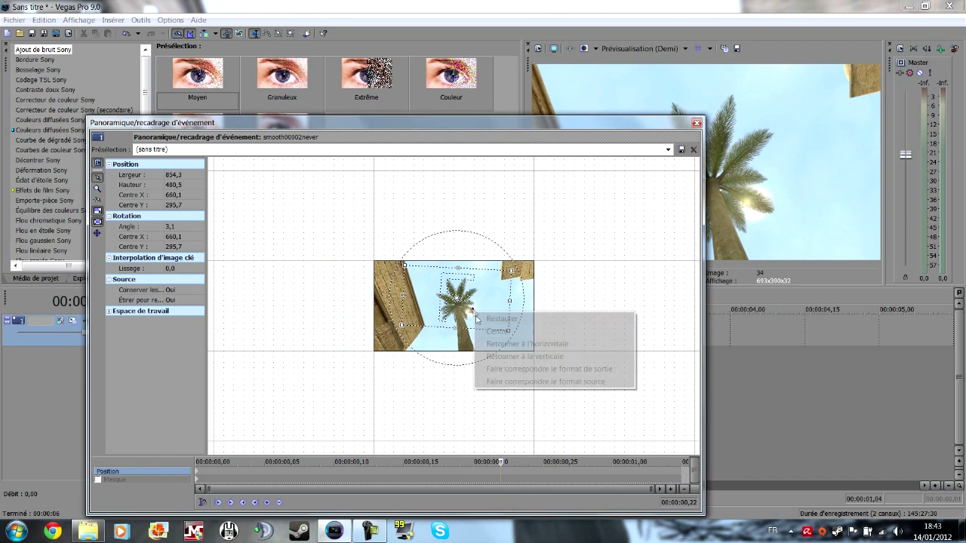
{"action": "left_click", "coordinate": [495, 320]}
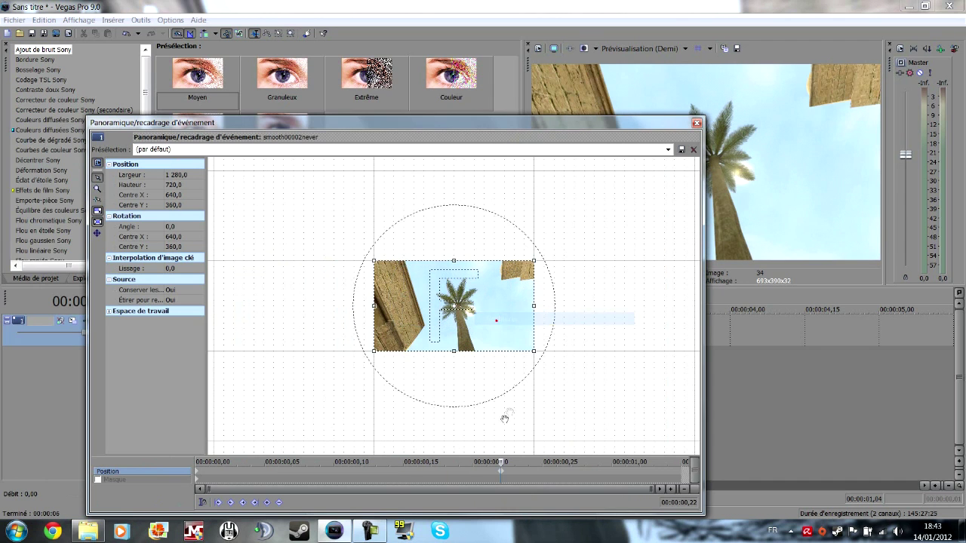
{"action": "key", "text": "space"}
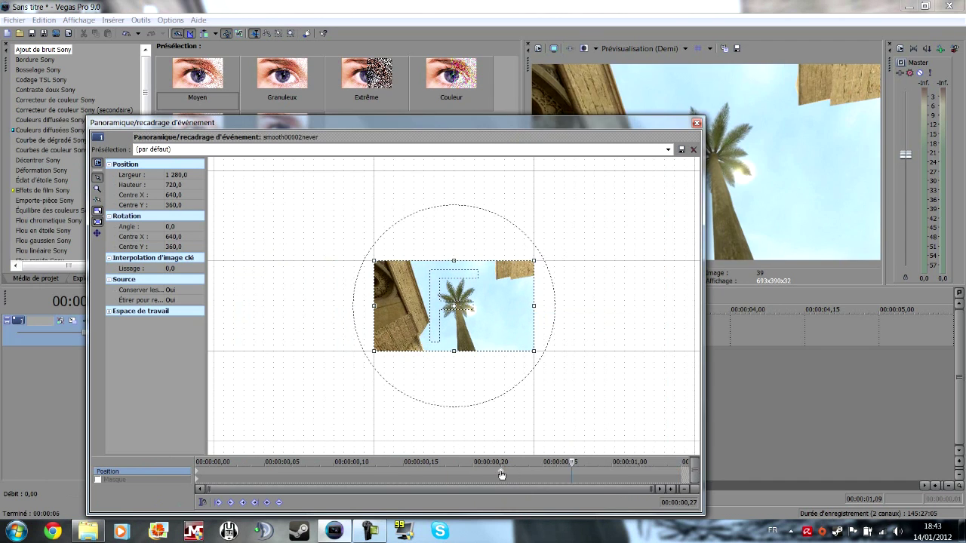
{"action": "left_click", "coordinate": [696, 122]}
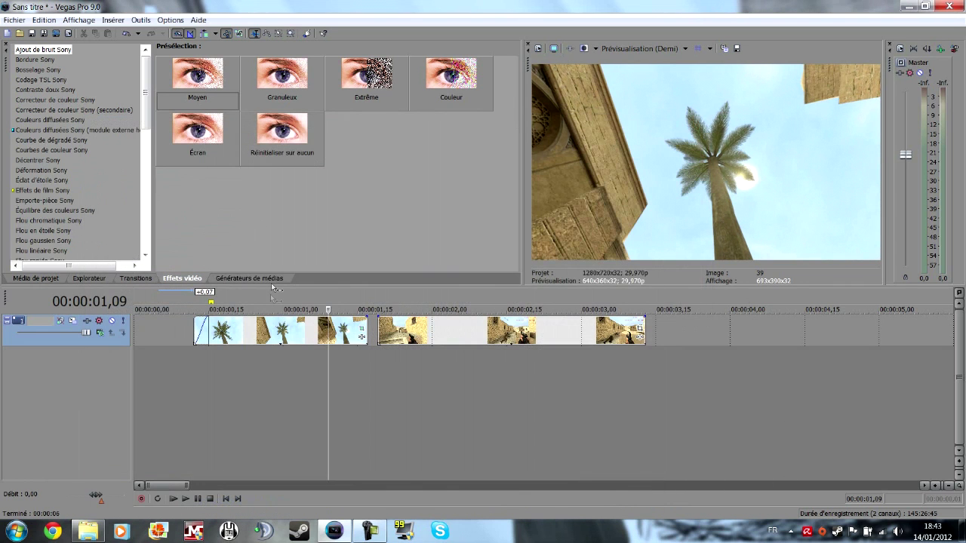
Insert a velocity envelope on the palm tree clip, raising the starting speed and adding a normal-speed point around 00:00:00,16.
{"action": "left_click", "coordinate": [209, 378]}
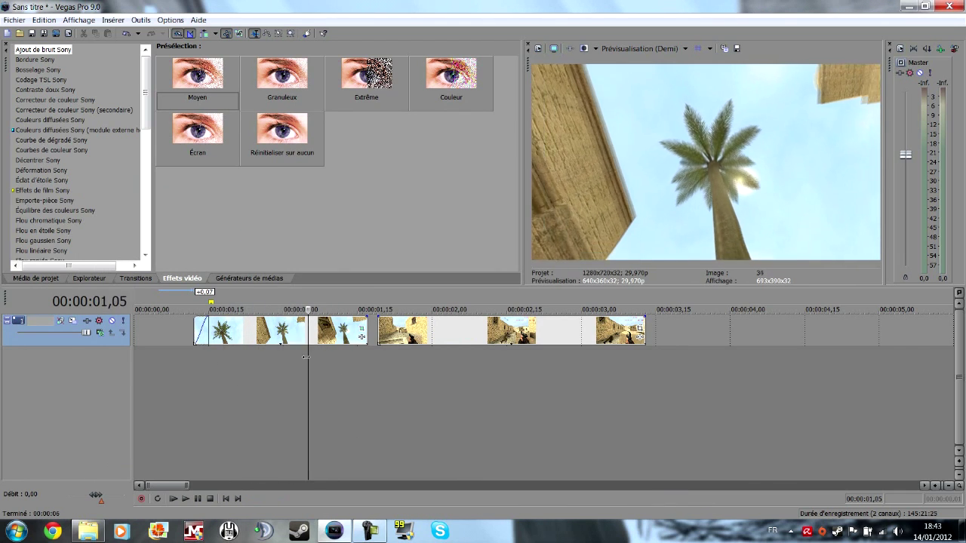
{"action": "right_click", "coordinate": [241, 337]}
{"action": "mouse_move", "coordinate": [365, 238]}
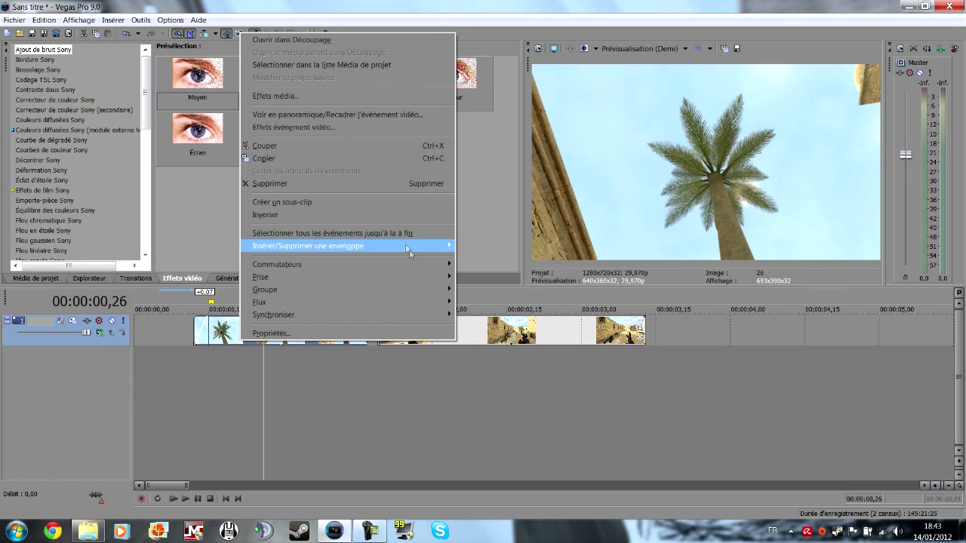
{"action": "mouse_move", "coordinate": [340, 246]}
{"action": "left_click", "coordinate": [481, 245]}
{"action": "left_click_drag", "start_coordinate": [204, 331], "coordinate": [209, 311]}
{"action": "left_click", "coordinate": [213, 318]}
{"action": "scroll", "coordinate": [247, 362], "scroll_direction": "up", "scroll_amount": 1}
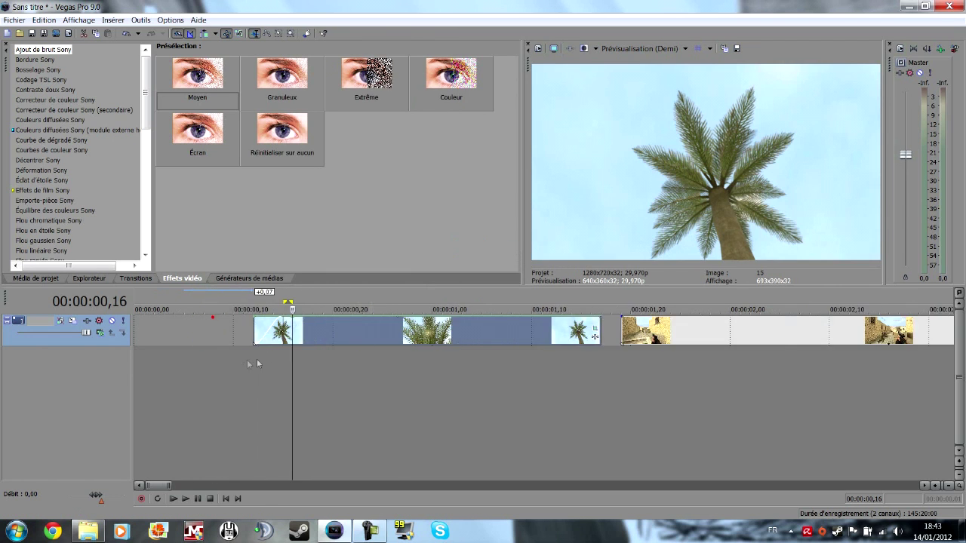
{"action": "scroll", "coordinate": [247, 364], "scroll_direction": "up", "scroll_amount": 2}
{"action": "scroll", "coordinate": [516, 361], "scroll_direction": "down", "scroll_amount": 2}
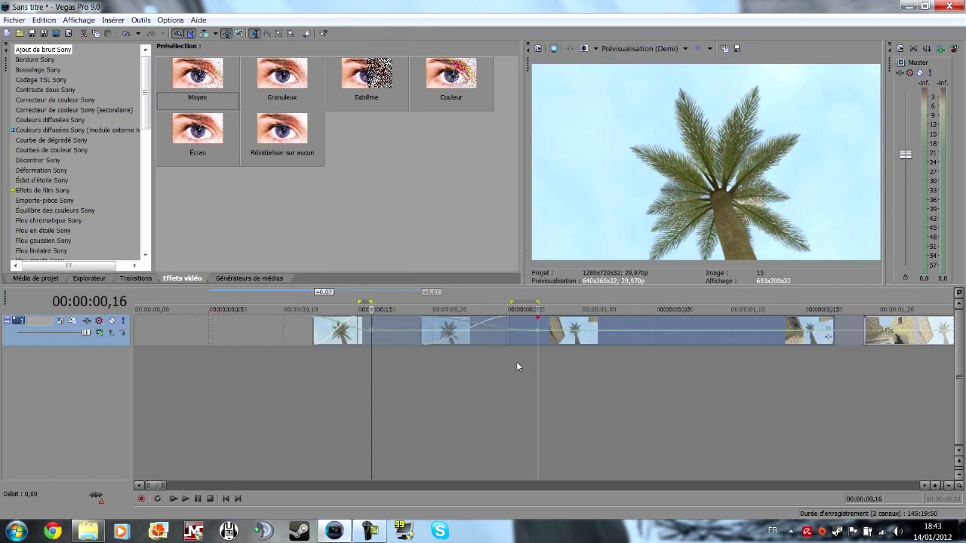
Preview the palm tree clip's fast opening and move its second velocity point to about 00:00:00,21 at about 141 %.
{"action": "left_click", "coordinate": [343, 366]}
{"action": "left_click_drag", "start_coordinate": [343, 365], "coordinate": [301, 375]}
{"action": "key", "text": "space"}
{"action": "key", "text": "space"}
{"action": "key", "text": "space"}
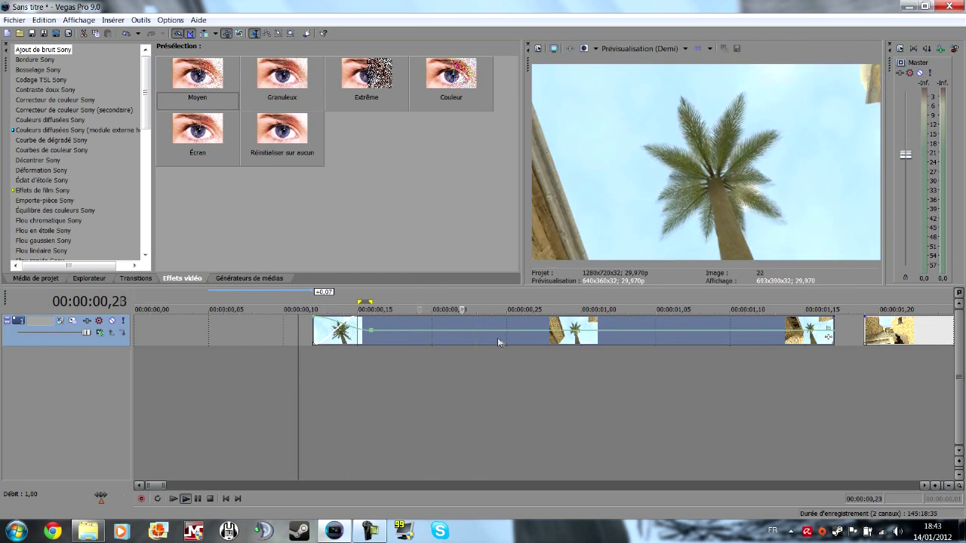
{"action": "key", "text": "space"}
{"action": "left_click_drag", "start_coordinate": [372, 337], "coordinate": [445, 329]}
{"action": "key", "text": "space"}
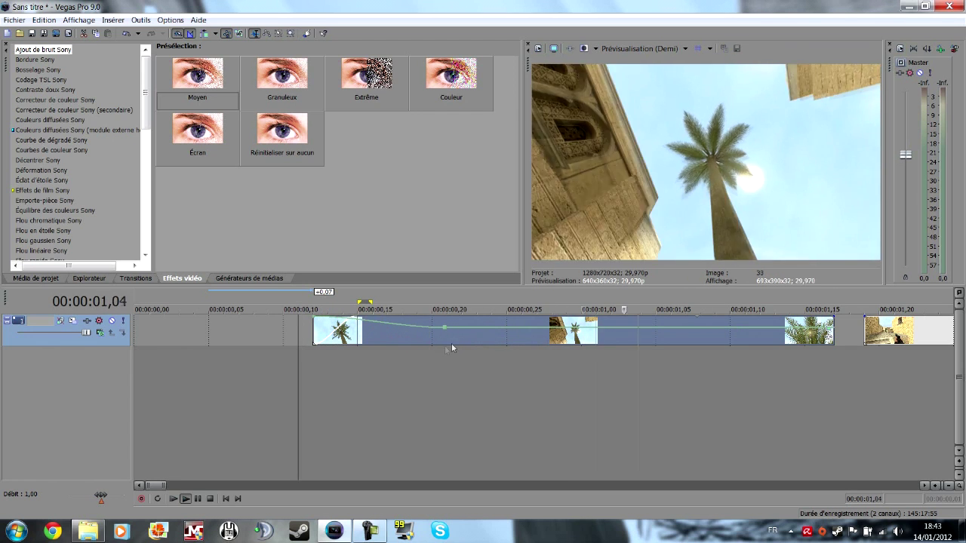
Add a velocity point to the palm tree clip near 00:00:01,01, lower it to the minimum around 00:00:01,03, and scrub through the result.
{"action": "left_click", "coordinate": [447, 375]}
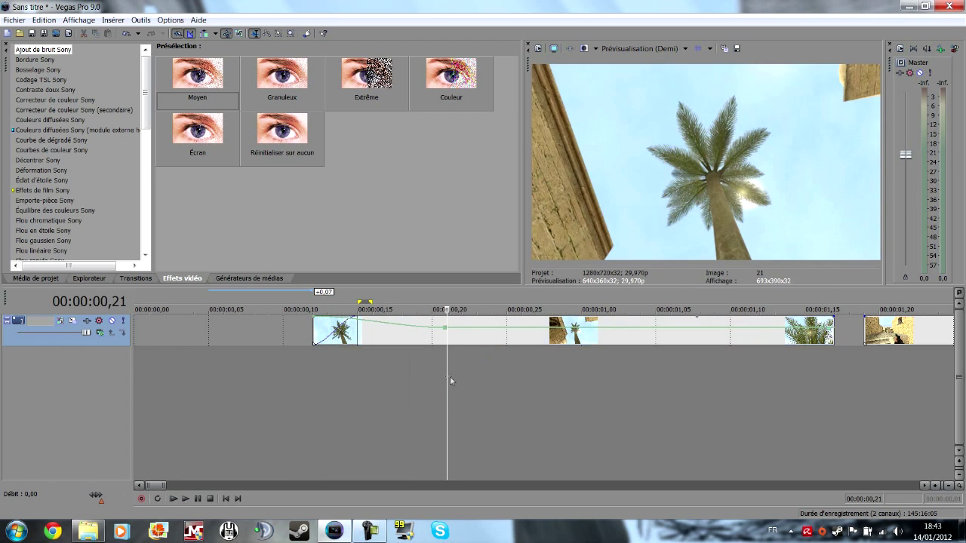
{"action": "left_click", "coordinate": [477, 368]}
{"action": "left_click_drag", "start_coordinate": [480, 368], "coordinate": [591, 367]}
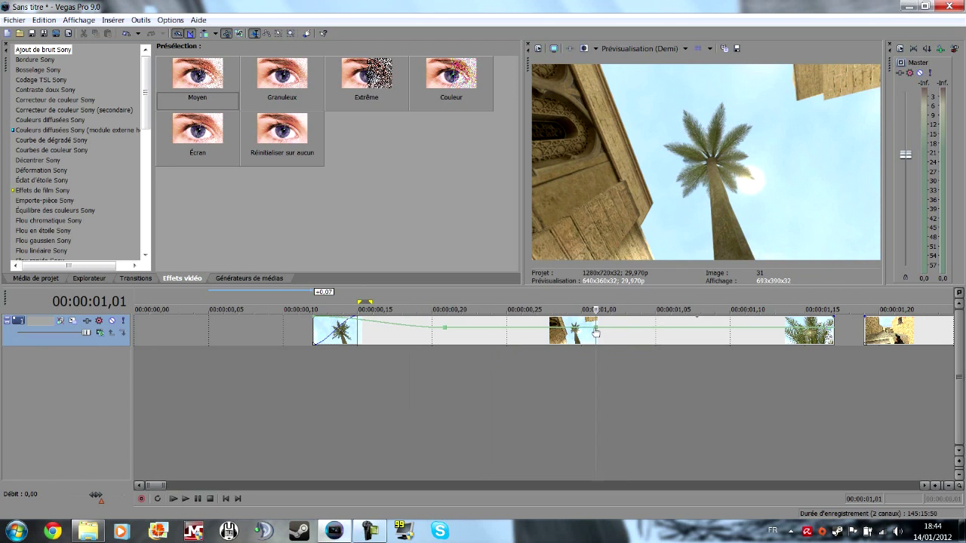
{"action": "right_click", "coordinate": [595, 333]}
{"action": "left_click", "coordinate": [672, 180]}
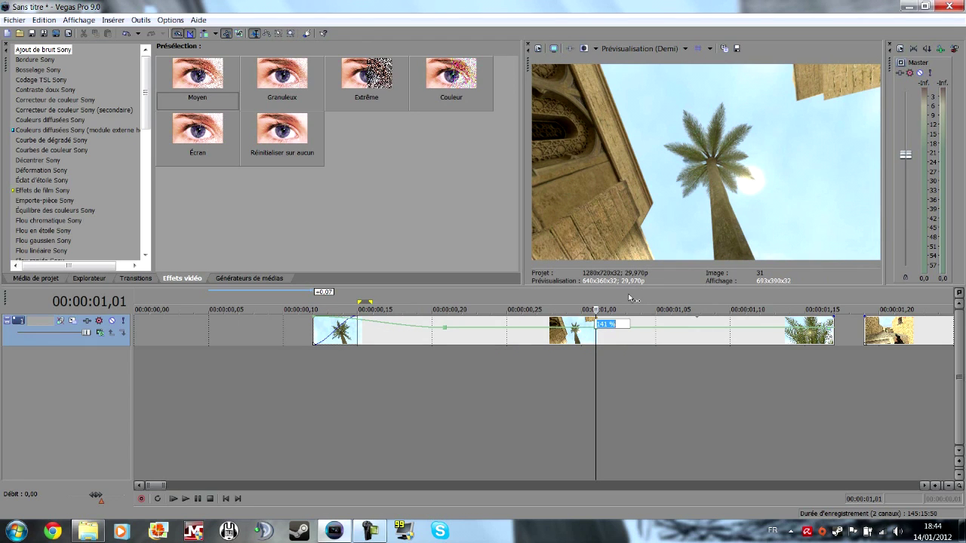
{"action": "left_click", "coordinate": [587, 378]}
{"action": "left_click_drag", "start_coordinate": [596, 333], "coordinate": [626, 347]}
{"action": "left_click_drag", "start_coordinate": [581, 327], "coordinate": [500, 355]}
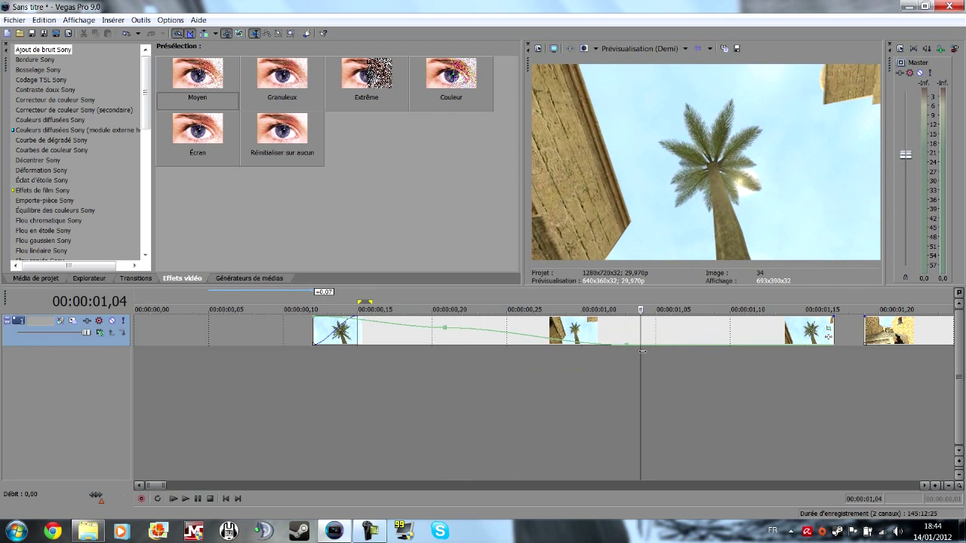
{"action": "left_click_drag", "start_coordinate": [599, 356], "coordinate": [632, 372]}
{"action": "left_click_drag", "start_coordinate": [541, 373], "coordinate": [302, 400]}
Select the time range from 00:00:00,02 to 00:00:01,18 and play back the palm tree clip's speed changes.
{"action": "left_click_drag", "start_coordinate": [164, 400], "coordinate": [841, 397]}
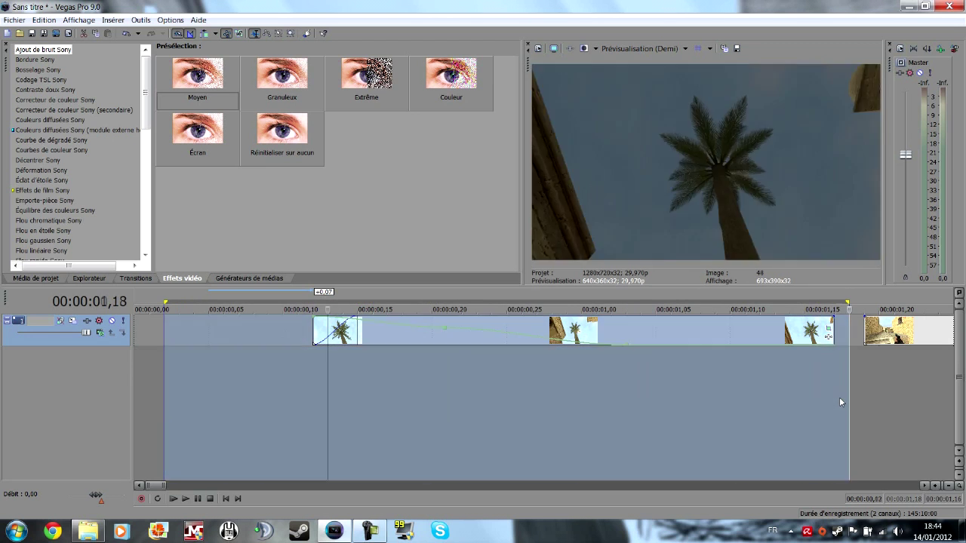
{"action": "left_click", "coordinate": [237, 385]}
{"action": "key", "text": "space"}
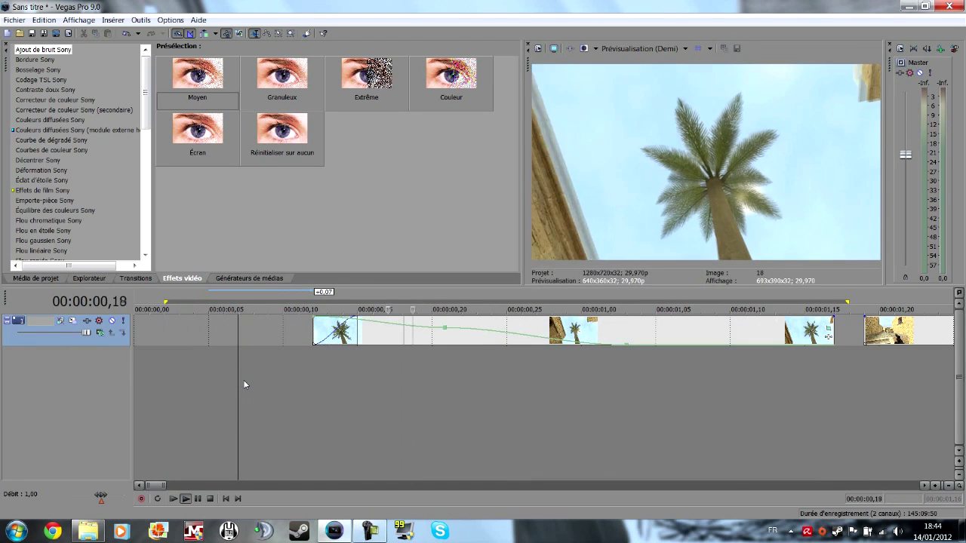
{"action": "key", "text": "space"}
{"action": "key", "text": "space"}
{"action": "key", "text": "space"}
{"action": "key", "text": "space"}
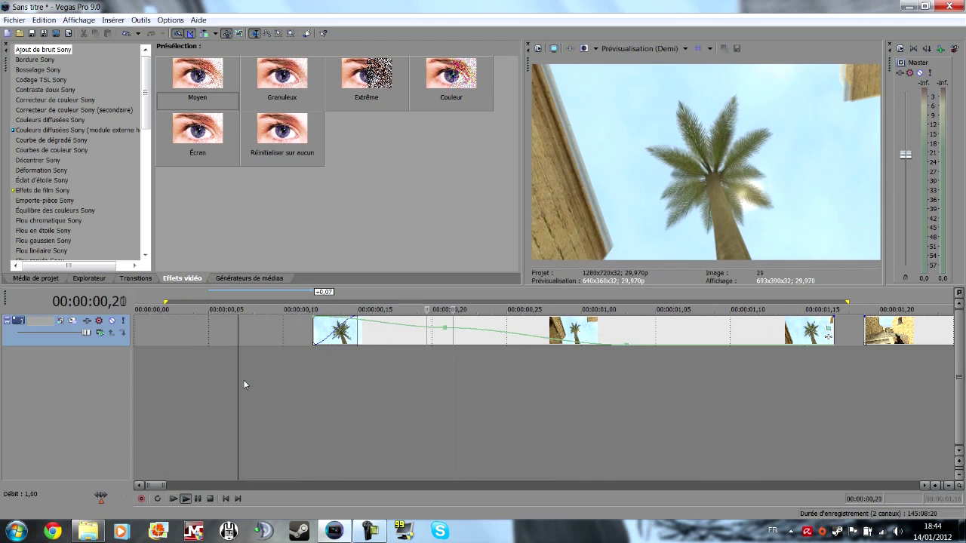
Replay the speed-ramped palm tree clip several times to judge how it slows down.
{"action": "key", "text": "space"}
{"action": "key", "text": "space"}
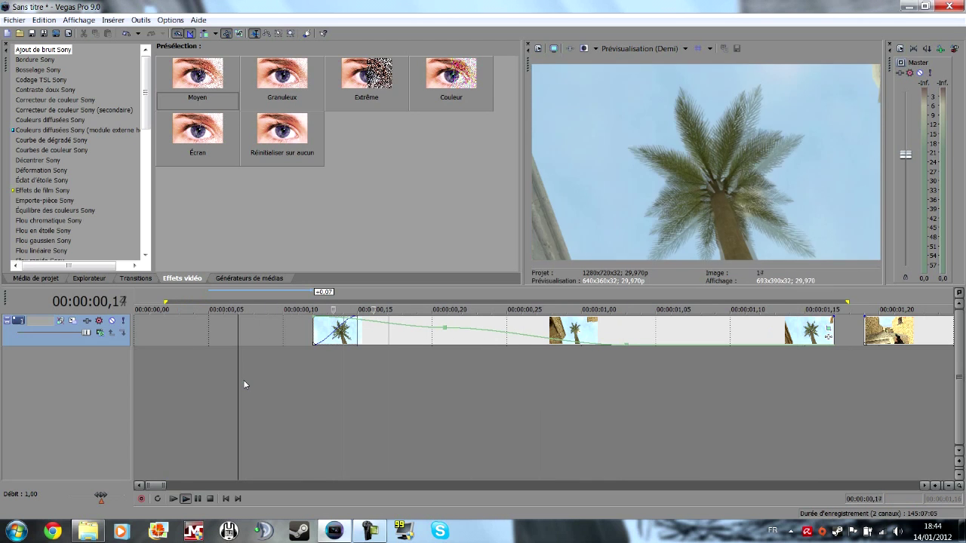
{"action": "key", "text": "space"}
{"action": "key", "text": "space"}
{"action": "key", "text": "space"}
{"action": "key", "text": "space"}
{"action": "key", "text": "space"}
{"action": "key", "text": "space"}
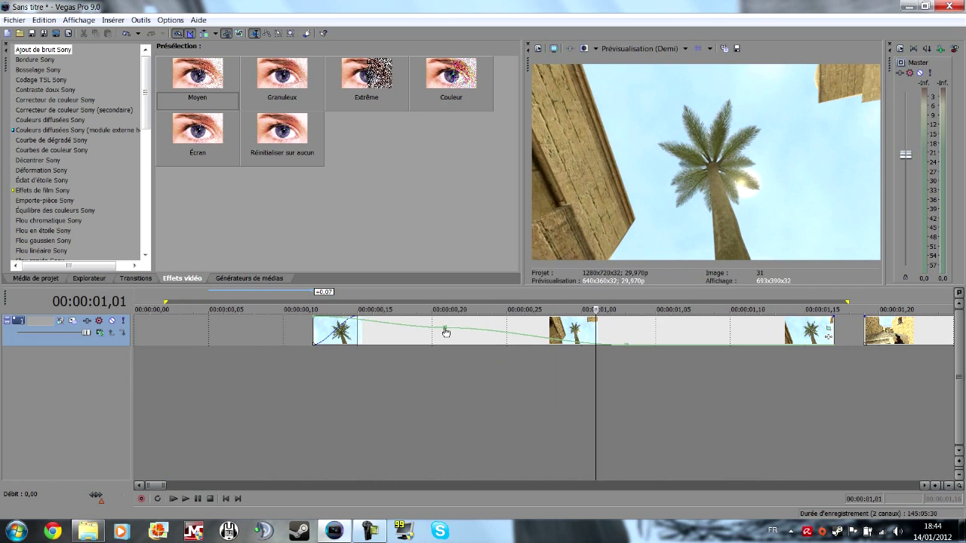
Move the palm tree clip's middle velocity point to about 00:00:00,22, raise it slightly, and scrub through the slowdown.
{"action": "left_click_drag", "start_coordinate": [447, 331], "coordinate": [463, 325]}
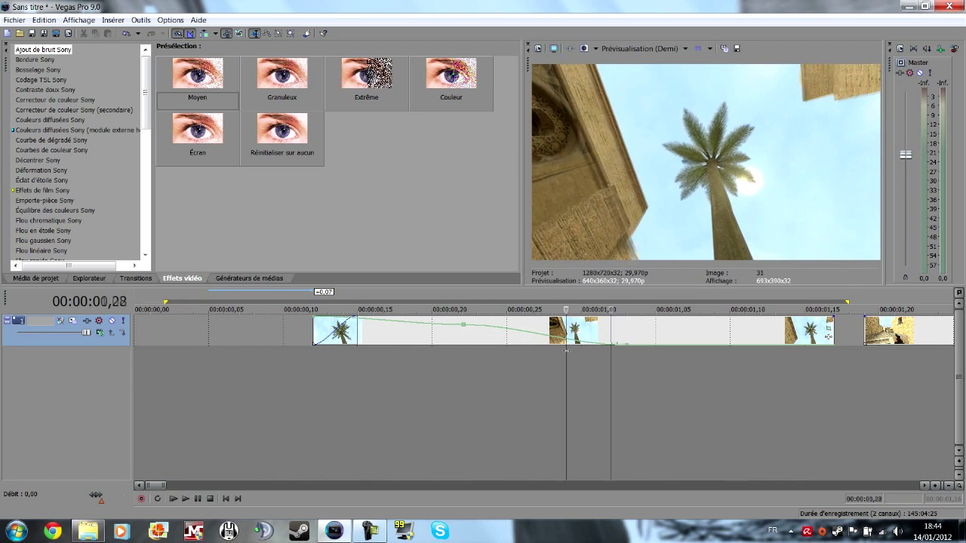
{"action": "left_click_drag", "start_coordinate": [465, 326], "coordinate": [461, 322]}
{"action": "left_click", "coordinate": [328, 332]}
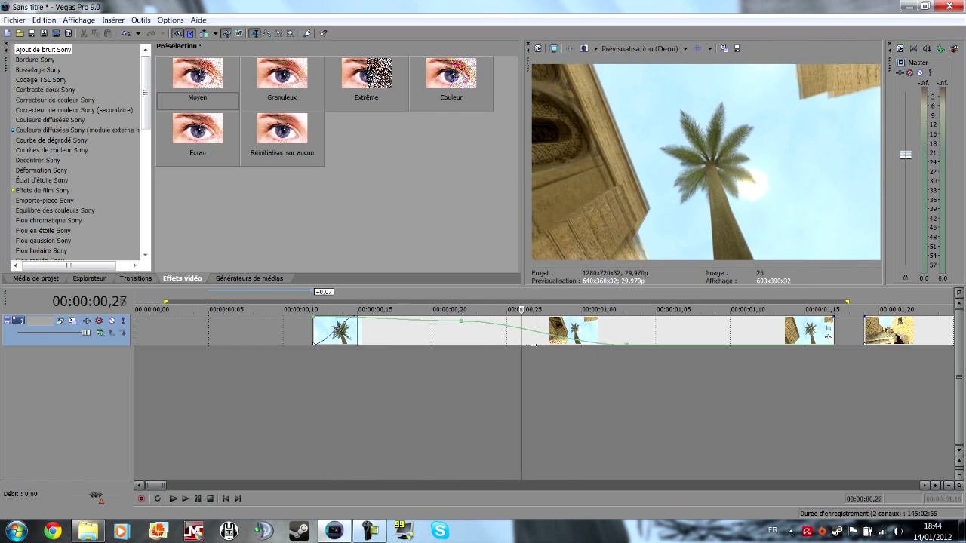
{"action": "left_click_drag", "start_coordinate": [682, 344], "coordinate": [655, 387]}
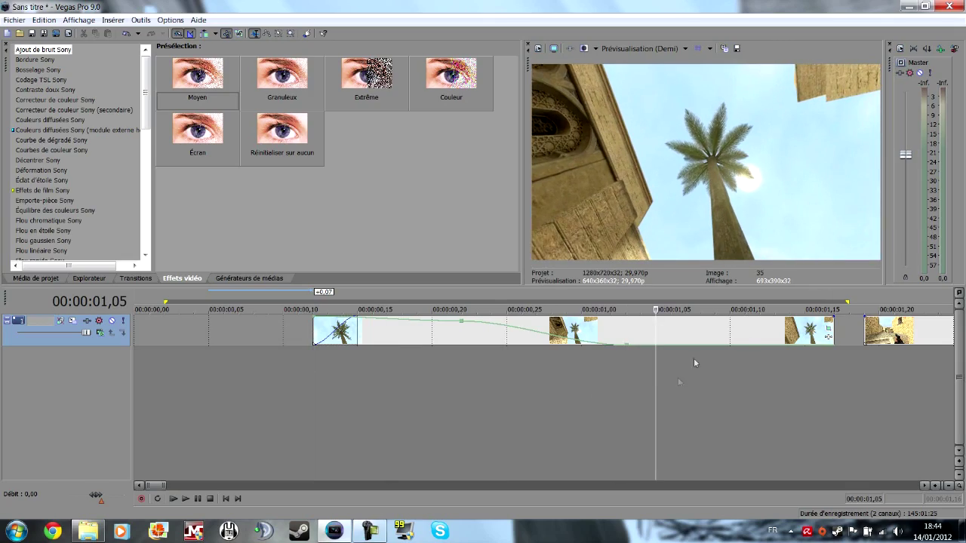
Examine the palm tree clip's pan/crop settings.
{"action": "left_click", "coordinate": [829, 331]}
{"action": "left_click_drag", "start_coordinate": [582, 473], "coordinate": [542, 462]}
{"action": "left_click", "coordinate": [696, 123]}
Select the time range from about 00:00:00,11 to 00:00:01,18 and play back the adjusted palm tree ramp.
{"action": "left_click_drag", "start_coordinate": [302, 369], "coordinate": [855, 388]}
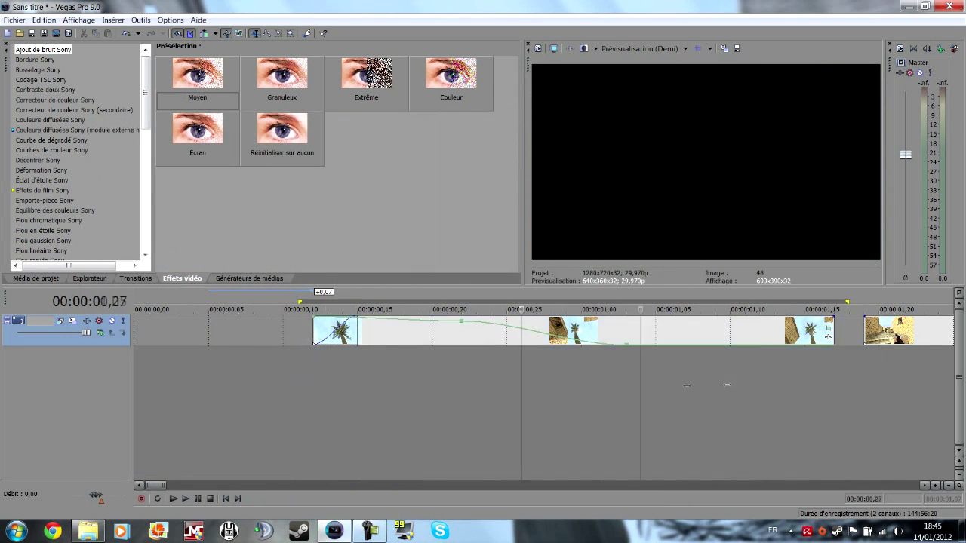
{"action": "left_click", "coordinate": [273, 379]}
{"action": "key", "text": "space"}
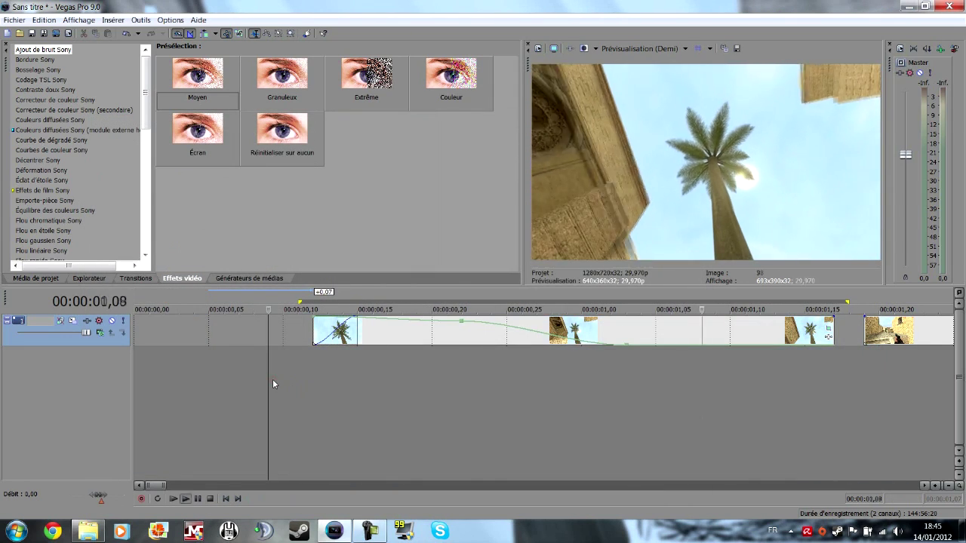
{"action": "key", "text": "space"}
{"action": "key", "text": "space"}
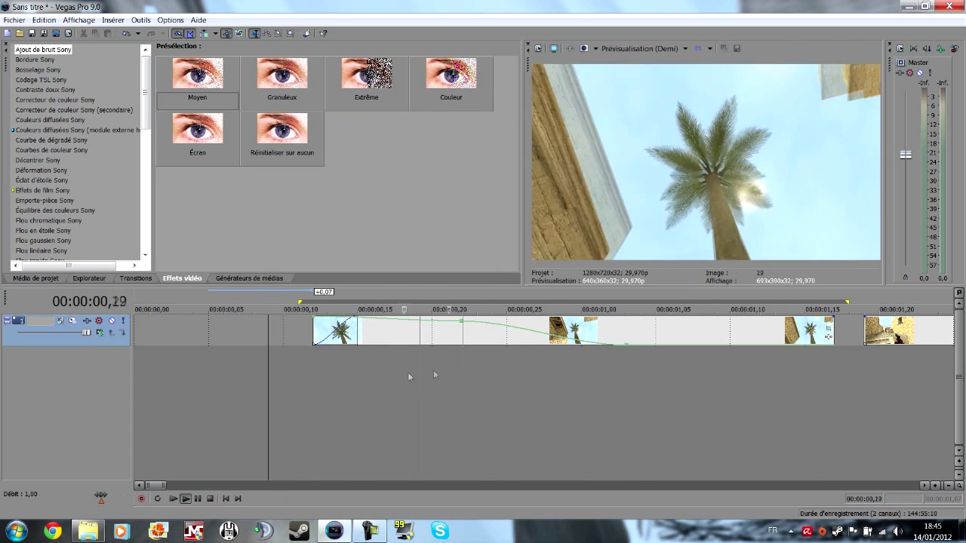
{"action": "key", "text": "space"}
{"action": "key", "text": "space"}
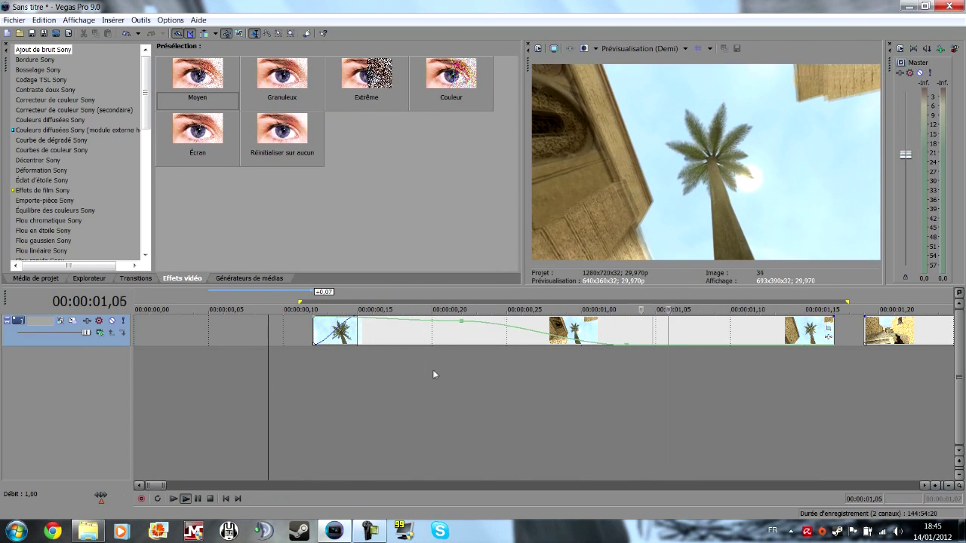
{"action": "scroll", "coordinate": [433, 369], "scroll_direction": "down", "scroll_amount": 2}
{"action": "key", "text": "space"}
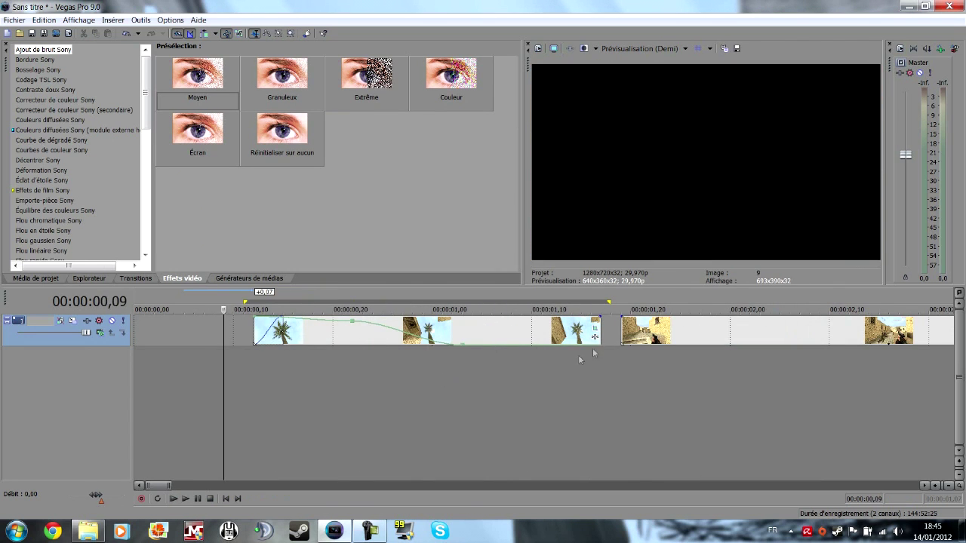
Move the gameplay clip about 5 frames earlier to crossfade with the palm tree clip's end, and play back the transition.
{"action": "left_click_drag", "start_coordinate": [651, 335], "coordinate": [611, 341]}
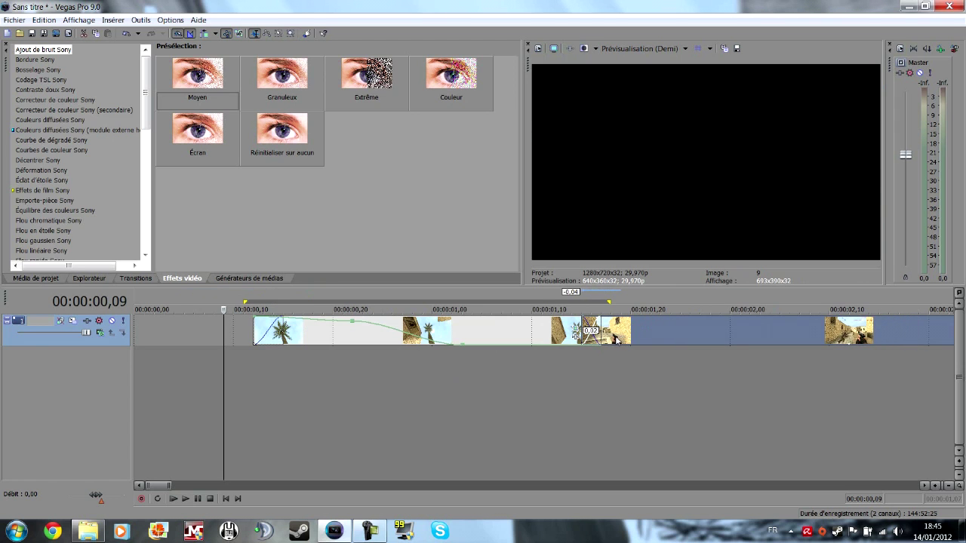
{"action": "scroll", "coordinate": [284, 403], "scroll_direction": "down", "scroll_amount": 2}
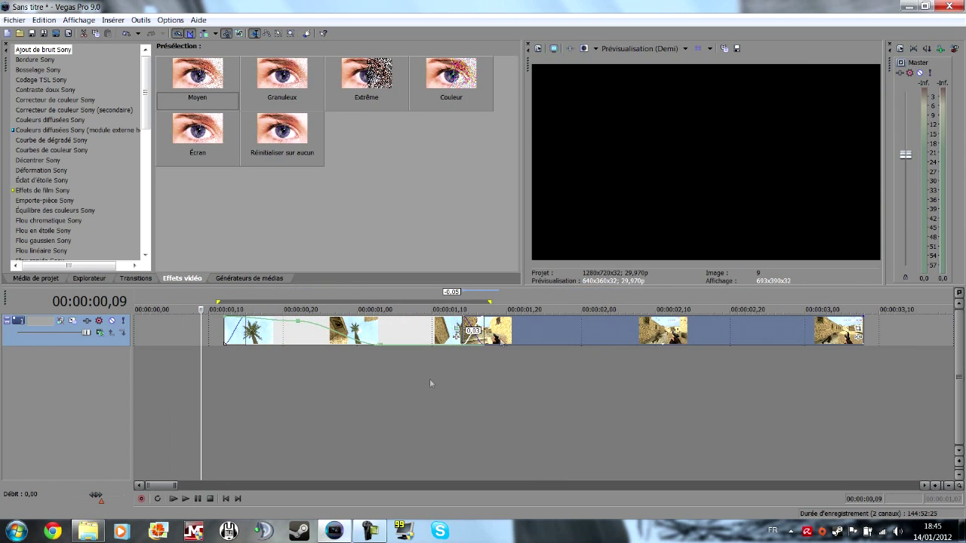
{"action": "left_click_drag", "start_coordinate": [604, 393], "coordinate": [181, 427]}
{"action": "left_click", "coordinate": [389, 384]}
{"action": "key", "text": "space"}
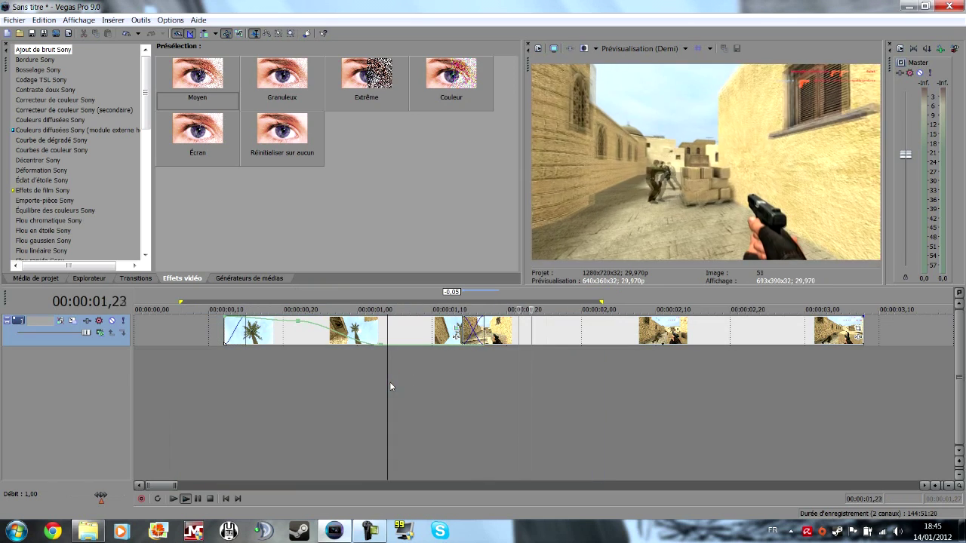
{"action": "key", "text": "space"}
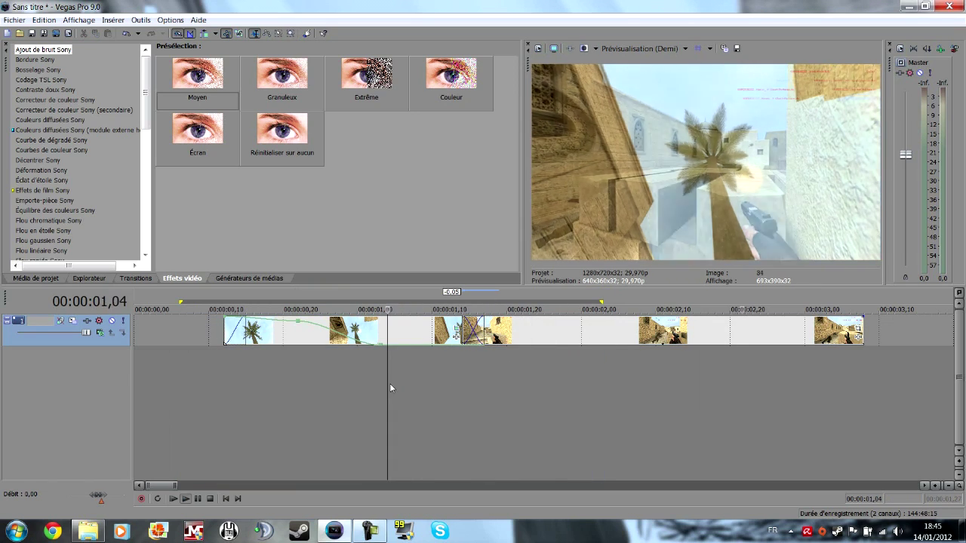
Try to find the song by searching the computer for "assim voc", and clear the search.
{"action": "key", "text": "super"}
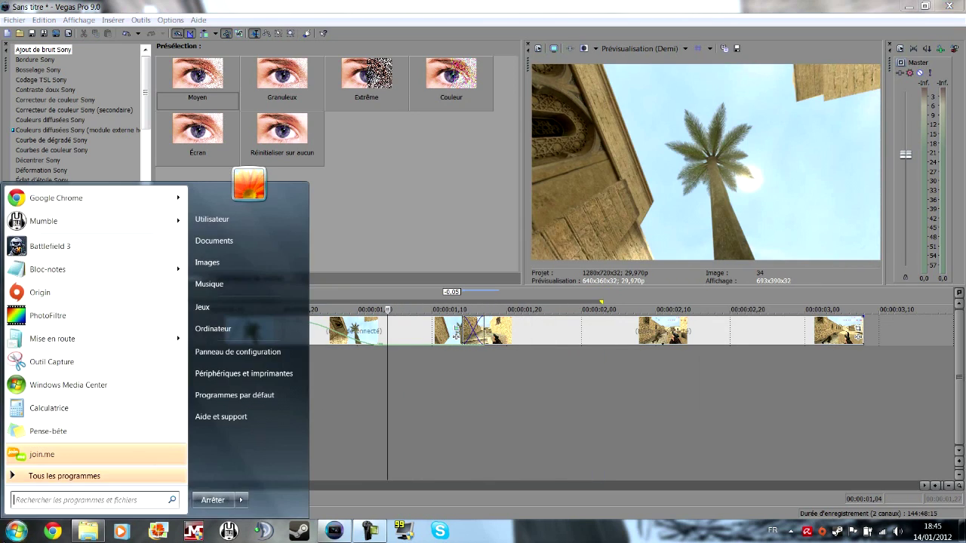
{"action": "type", "text": "assim"}
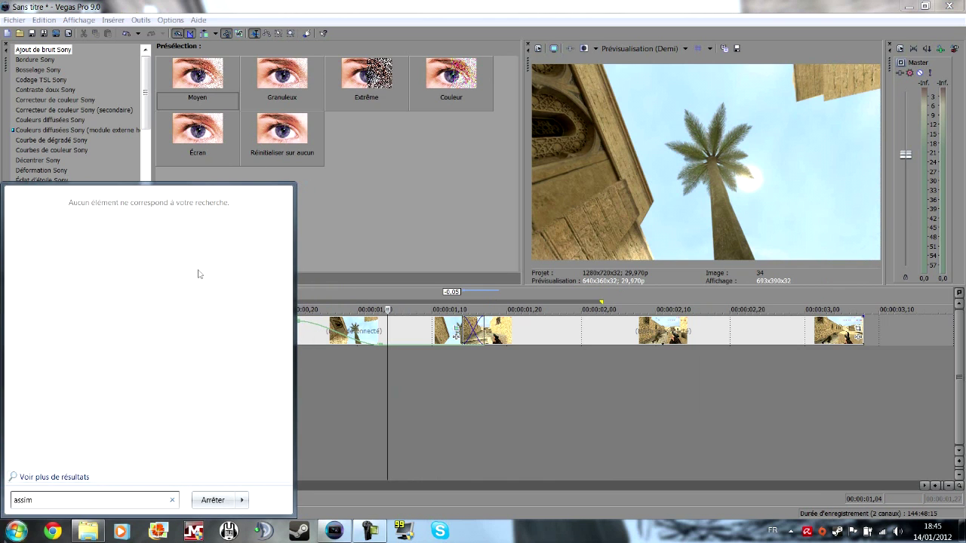
{"action": "type", "text": " voc"}
{"action": "key", "text": "BackSpace"}
{"action": "key", "text": "BackSpace"}
{"action": "key", "text": "BackSpace"}
{"action": "key", "text": "BackSpace"}
{"action": "key", "text": "BackSpace"}
{"action": "key", "text": "BackSpace"}
{"action": "key", "text": "BackSpace"}
{"action": "key", "text": "BackSpace"}
{"action": "key", "text": "BackSpace"}
Search the computer for "michel" and add the matching song to a new audio track beneath the video.
{"action": "type", "text": "michel"}
{"action": "left_click_drag", "start_coordinate": [125, 244], "coordinate": [434, 382]}
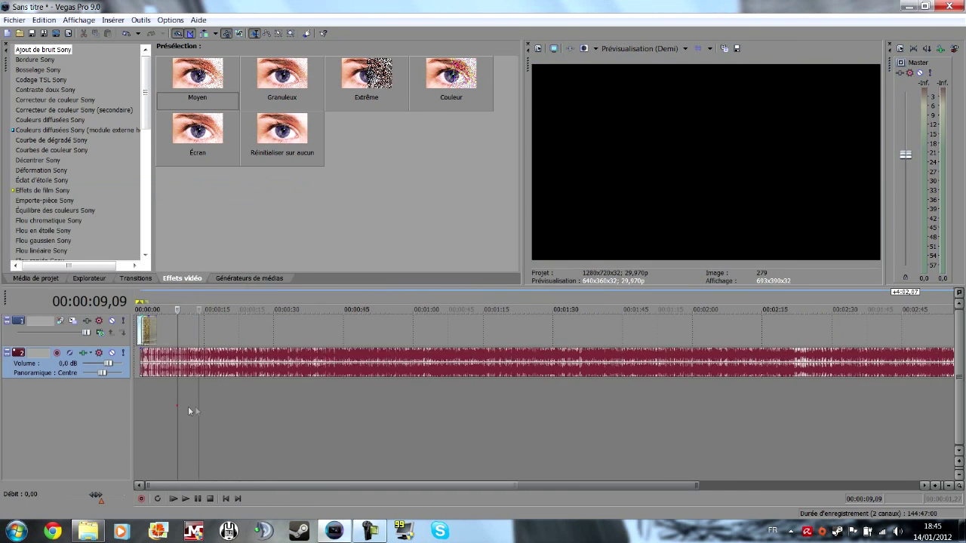
Listen to the song at several points between about 00:00:10 and 00:00:21 for a suitable section.
{"action": "scroll", "coordinate": [428, 394], "scroll_direction": "down", "scroll_amount": 3}
{"action": "left_click", "coordinate": [428, 394]}
{"action": "key", "text": "space"}
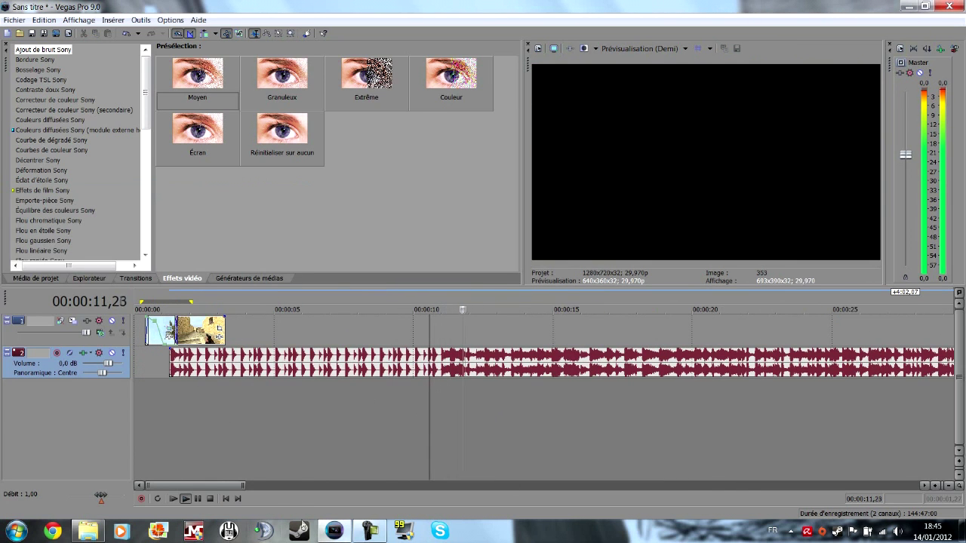
{"action": "key", "text": "space"}
{"action": "left_click_drag", "start_coordinate": [429, 337], "coordinate": [583, 337]}
{"action": "left_click", "coordinate": [643, 338]}
{"action": "key", "text": "space"}
{"action": "left_click", "coordinate": [723, 331]}
{"action": "key", "text": "space"}
Listen to the song between about 00:00:25 and 00:00:30 to locate the point where it should start.
{"action": "left_click_drag", "start_coordinate": [724, 397], "coordinate": [816, 390]}
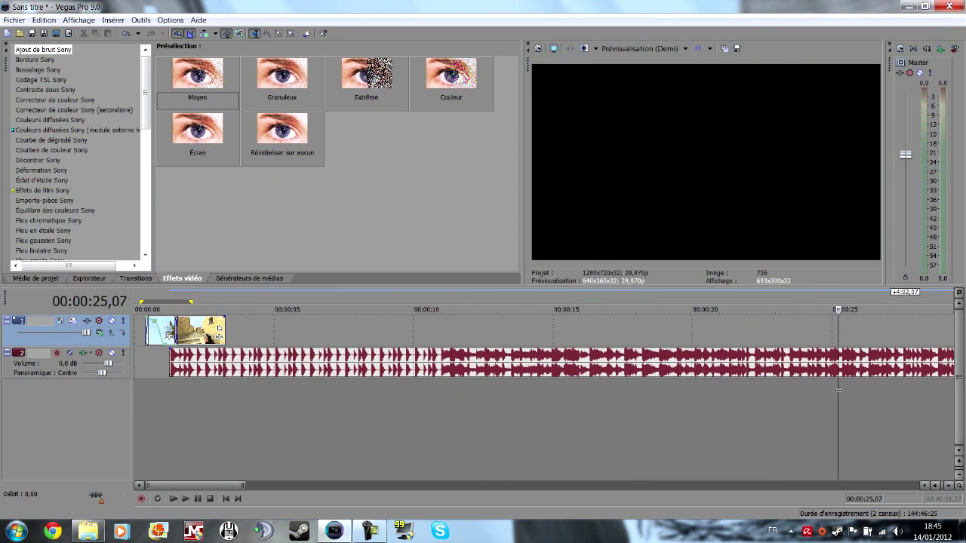
{"action": "key", "text": "space"}
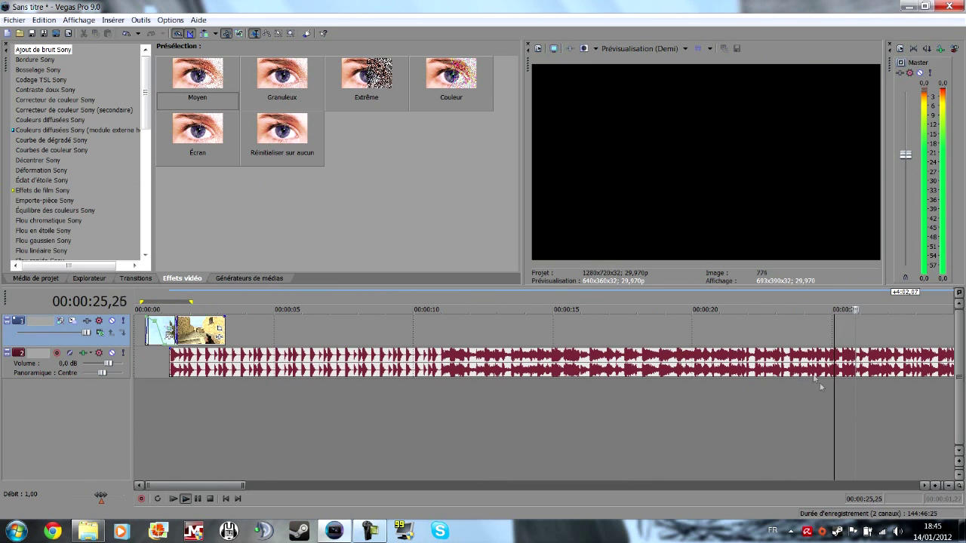
{"action": "key", "text": "space"}
{"action": "scroll", "coordinate": [683, 413], "scroll_direction": "down", "scroll_amount": 2}
{"action": "key", "text": "space"}
{"action": "left_click", "coordinate": [577, 405]}
{"action": "scroll", "coordinate": [576, 404], "scroll_direction": "up", "scroll_amount": 2}
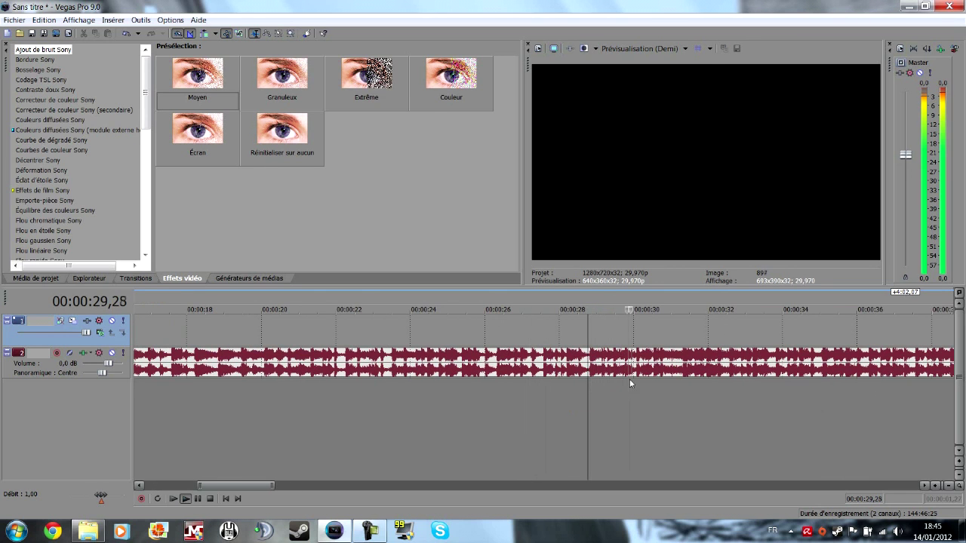
{"action": "left_click", "coordinate": [653, 394]}
{"action": "key", "text": "space"}
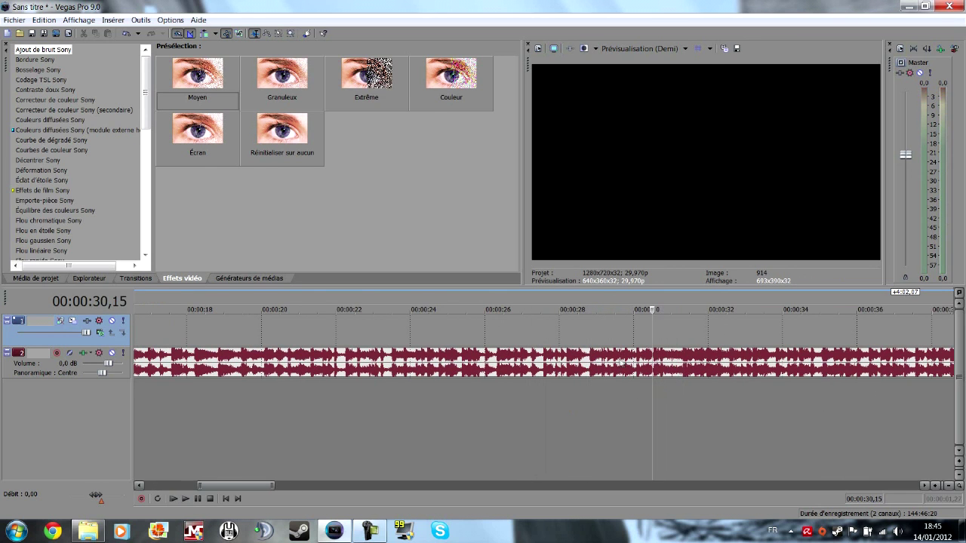
Split the song near 00:00:29,19, remove its opening part, and move the remainder to start at about 00:00:00,21.
{"action": "left_click", "coordinate": [620, 362]}
{"action": "key", "text": "s"}
{"action": "scroll", "coordinate": [585, 368], "scroll_direction": "left", "scroll_amount": 10}
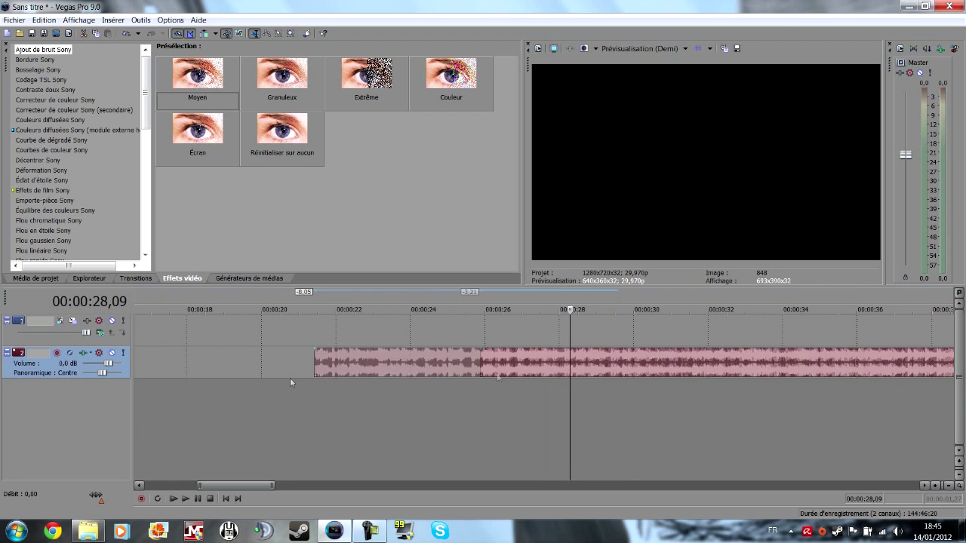
{"action": "left_click_drag", "start_coordinate": [172, 367], "coordinate": [193, 370]}
{"action": "scroll", "coordinate": [438, 408], "scroll_direction": "up", "scroll_amount": 4}
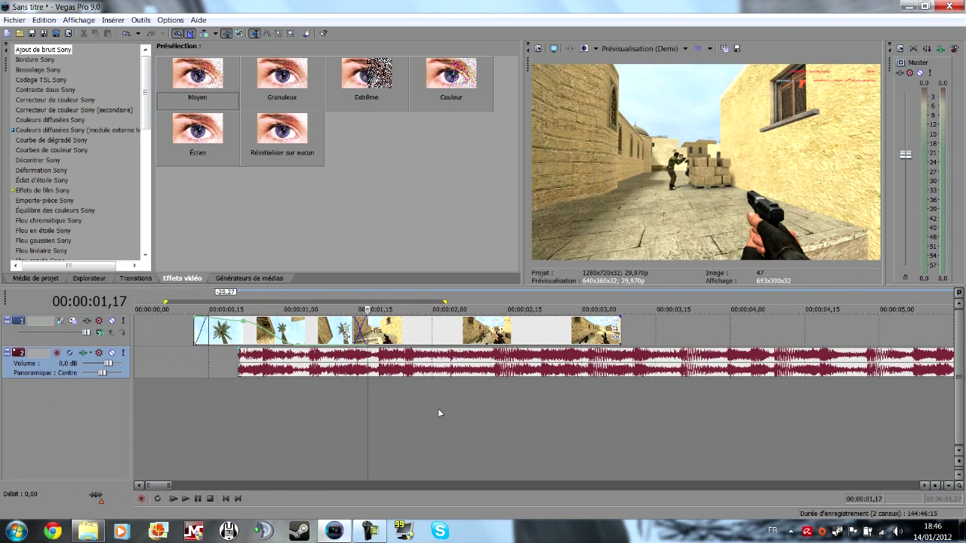
Play back the transition from palm tree to gameplay to check how the song lines up with it.
{"action": "key", "text": "space"}
{"action": "key", "text": "space"}
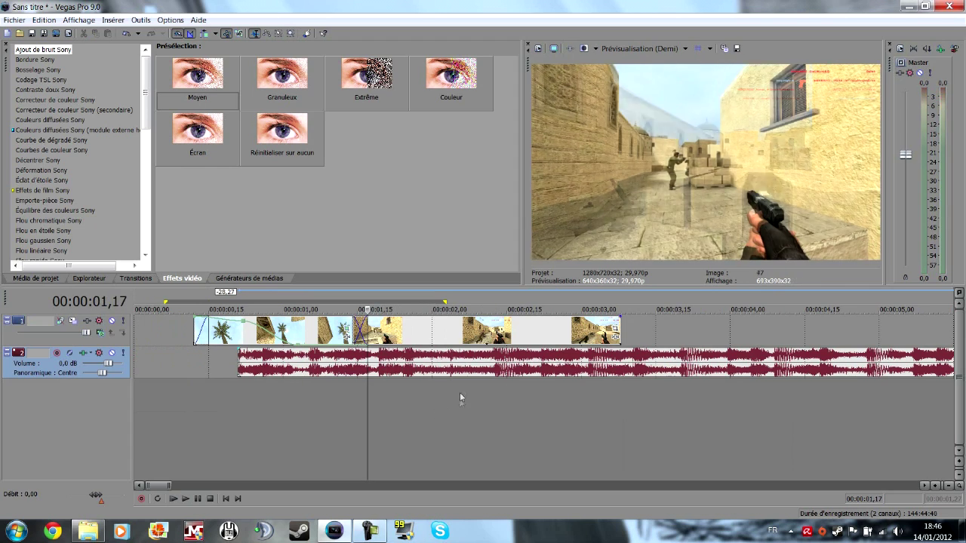
{"action": "left_click", "coordinate": [388, 391]}
{"action": "double_click", "coordinate": [386, 365]}
{"action": "left_click", "coordinate": [384, 394]}
{"action": "scroll", "coordinate": [384, 395], "scroll_direction": "down", "scroll_amount": 4}
{"action": "scroll", "coordinate": [287, 398], "scroll_direction": "up", "scroll_amount": 2}
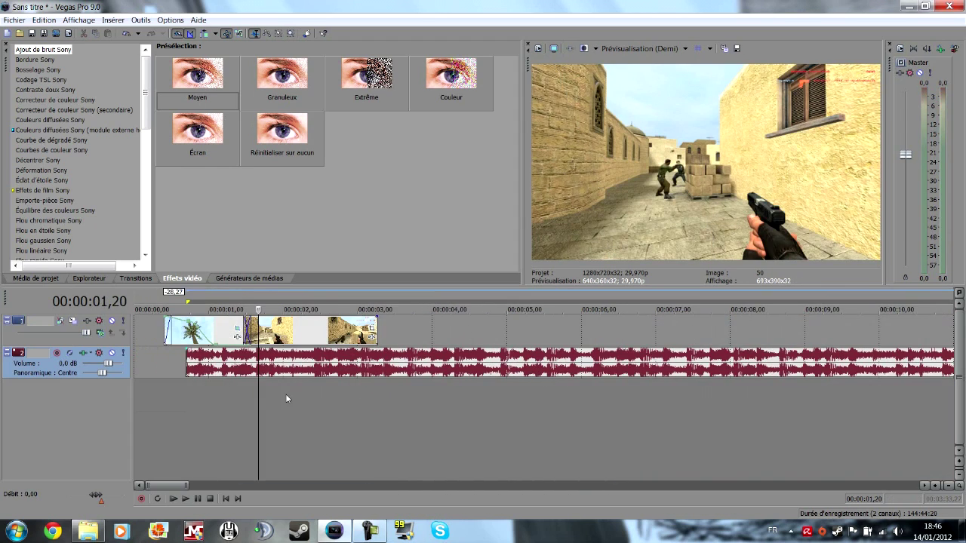
{"action": "key", "text": "space"}
{"action": "left_click", "coordinate": [243, 384]}
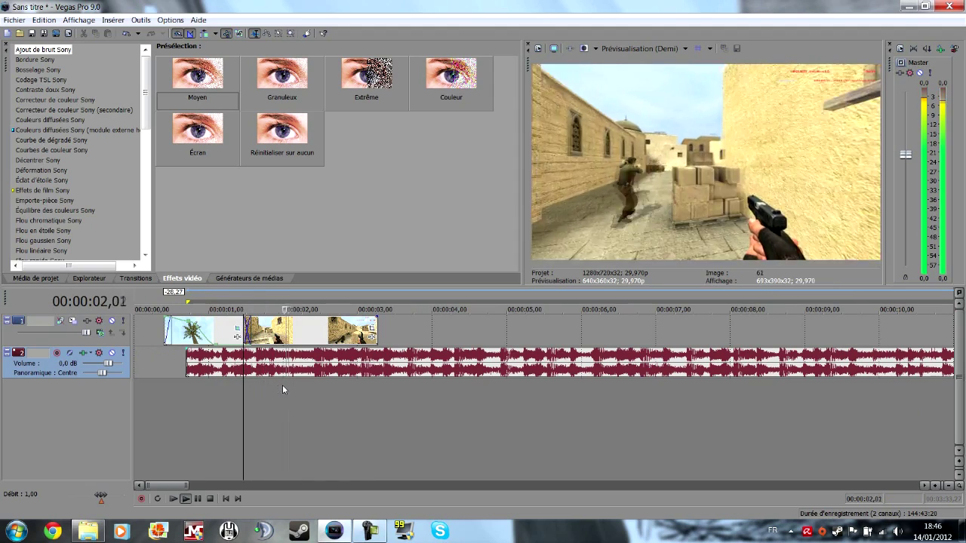
{"action": "key", "text": "space"}
{"action": "left_click", "coordinate": [278, 394]}
{"action": "scroll", "coordinate": [278, 394], "scroll_direction": "down", "scroll_amount": 3}
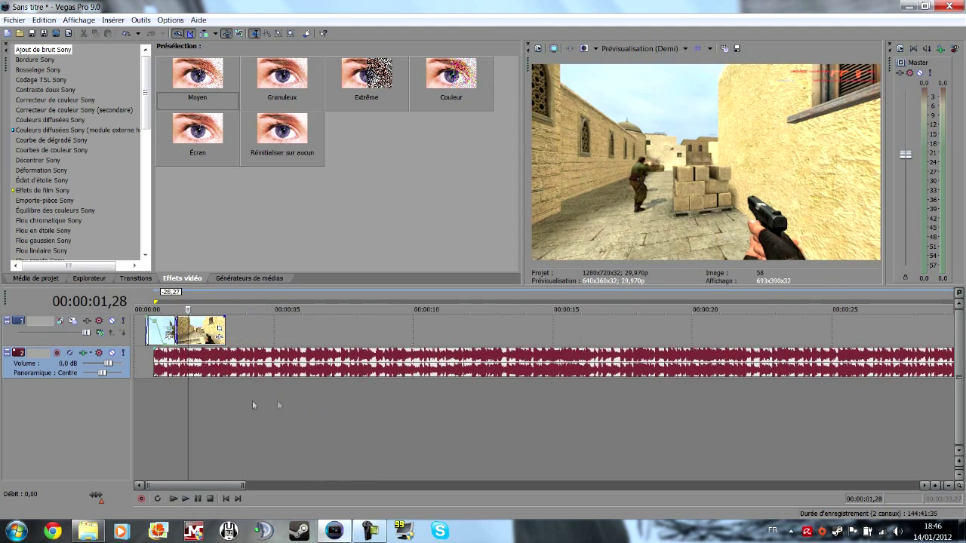
Extend the song to the timeline's beginning with a fade-in until about 00:00:01,02, and play it from the start.
{"action": "scroll", "coordinate": [259, 408], "scroll_direction": "up", "scroll_amount": 4}
{"action": "left_click_drag", "start_coordinate": [211, 368], "coordinate": [239, 376]}
{"action": "left_click", "coordinate": [226, 499]}
{"action": "key", "text": "space"}
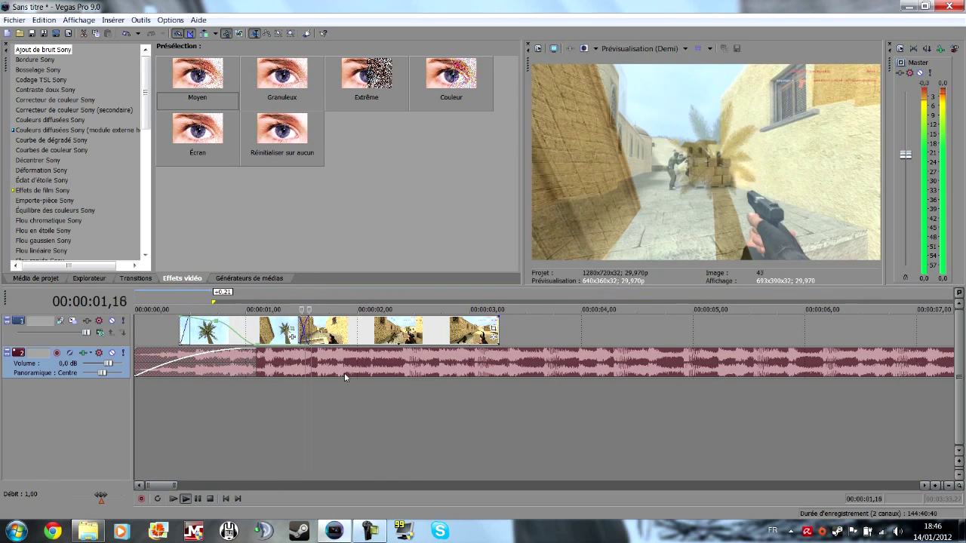
{"action": "key", "text": "space"}
{"action": "left_click", "coordinate": [348, 394]}
{"action": "scroll", "coordinate": [333, 395], "scroll_direction": "down", "scroll_amount": 2}
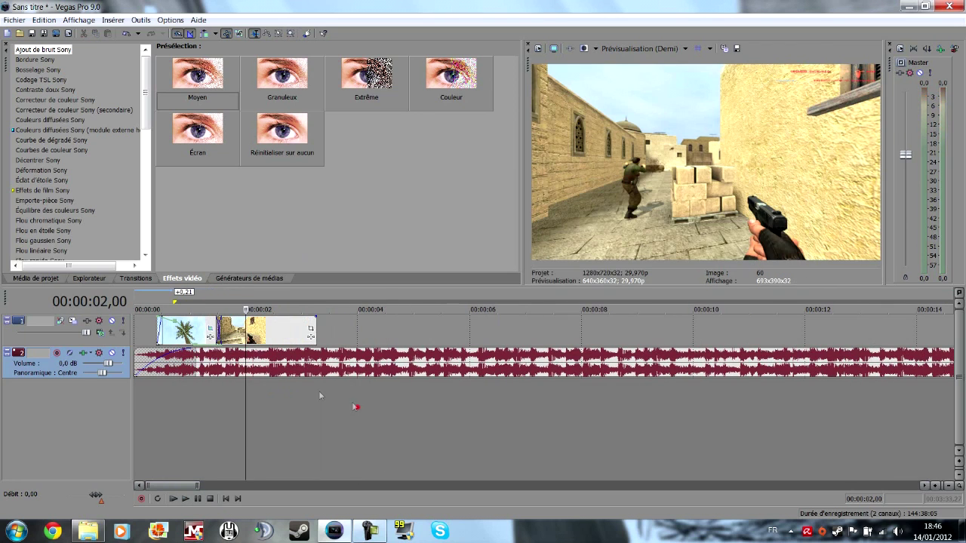
Listen to the song from about 00:00:06,05, and replay the montage from about 00:00:00,12.
{"action": "left_click_drag", "start_coordinate": [246, 372], "coordinate": [382, 381]}
{"action": "left_click_drag", "start_coordinate": [450, 380], "coordinate": [507, 382]}
{"action": "left_click", "coordinate": [478, 411]}
{"action": "key", "text": "space"}
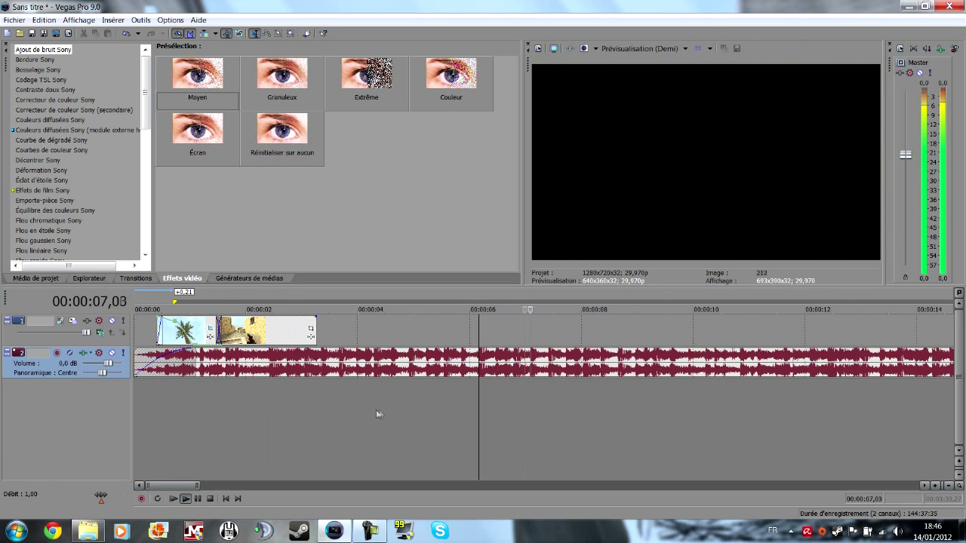
{"action": "key", "text": "space"}
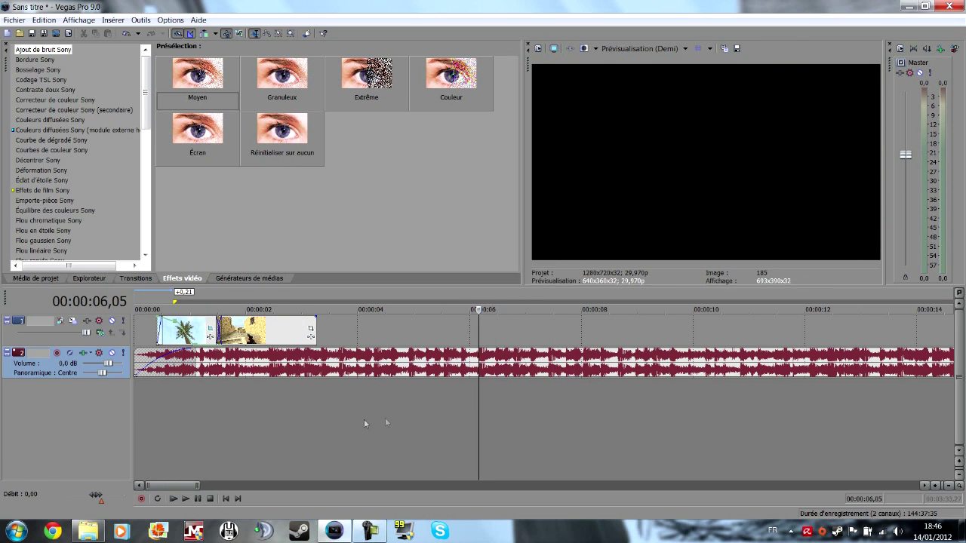
{"action": "left_click", "coordinate": [259, 424]}
{"action": "scroll", "coordinate": [545, 407], "scroll_direction": "down", "scroll_amount": 2}
{"action": "left_click", "coordinate": [159, 412]}
{"action": "key", "text": "space"}
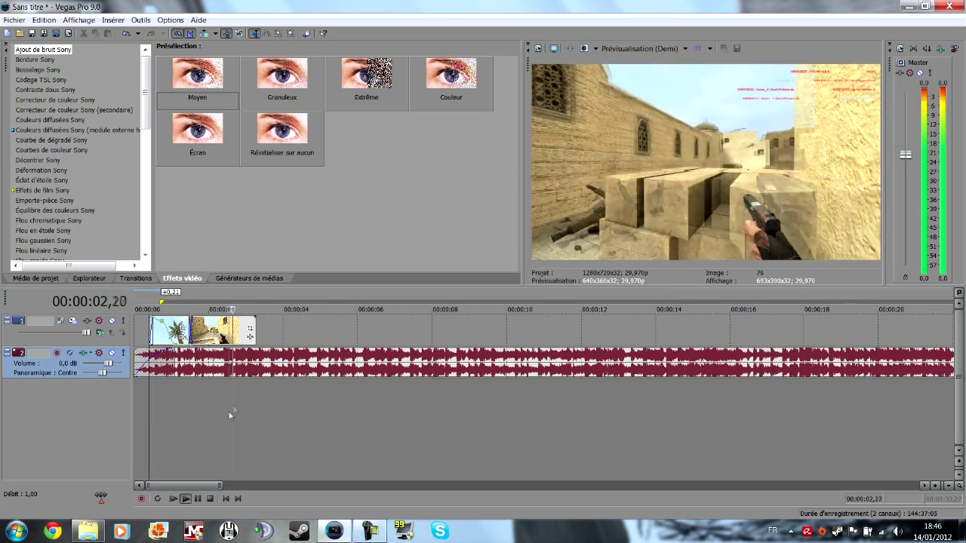
Open the Records FRAPS folder on drive SDATA1 (D:) to browse the recorded clips.
{"action": "key", "text": "super"}
{"action": "left_click", "coordinate": [277, 239]}
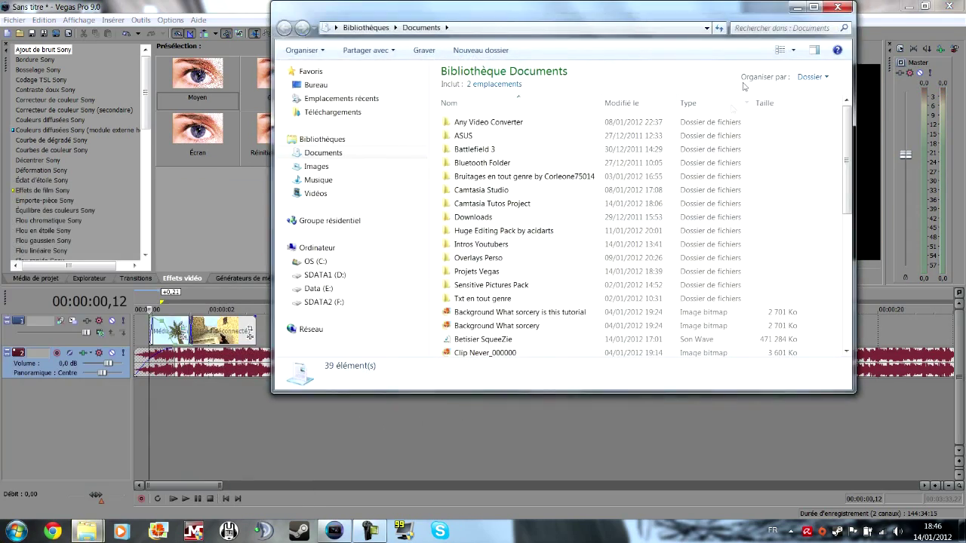
{"action": "left_click", "coordinate": [850, 6]}
{"action": "key", "text": "super"}
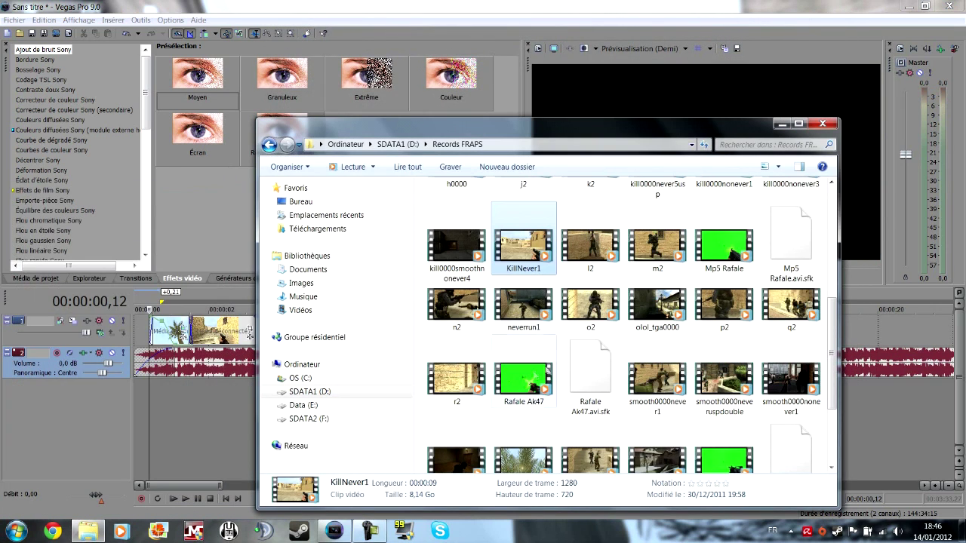
Preview the Clip Never video from the Records FRAPS folder, and return to the montage project.
{"action": "scroll", "coordinate": [496, 322], "scroll_direction": "up", "scroll_amount": 4}
{"action": "left_click", "coordinate": [472, 293]}
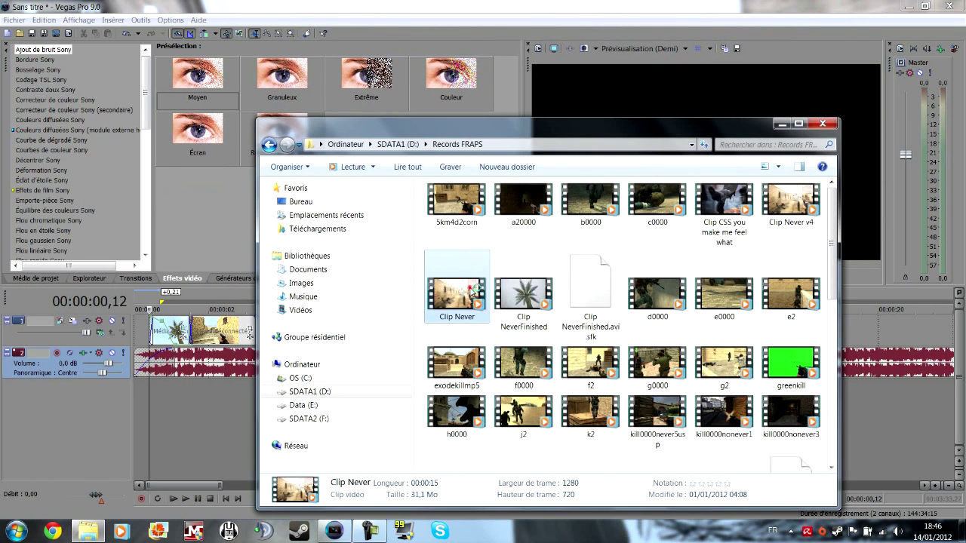
{"action": "double_click", "coordinate": [470, 280]}
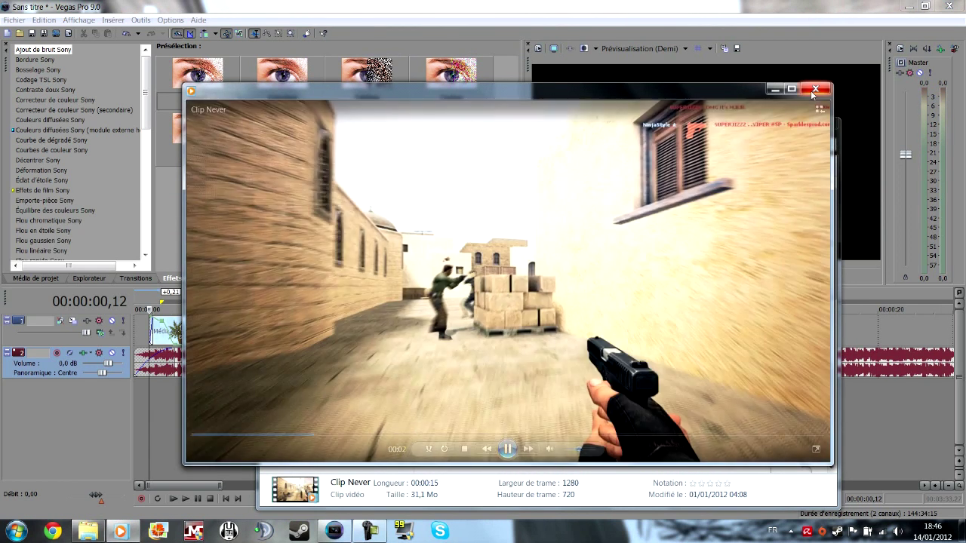
{"action": "left_click", "coordinate": [816, 89]}
{"action": "left_click", "coordinate": [429, 456]}
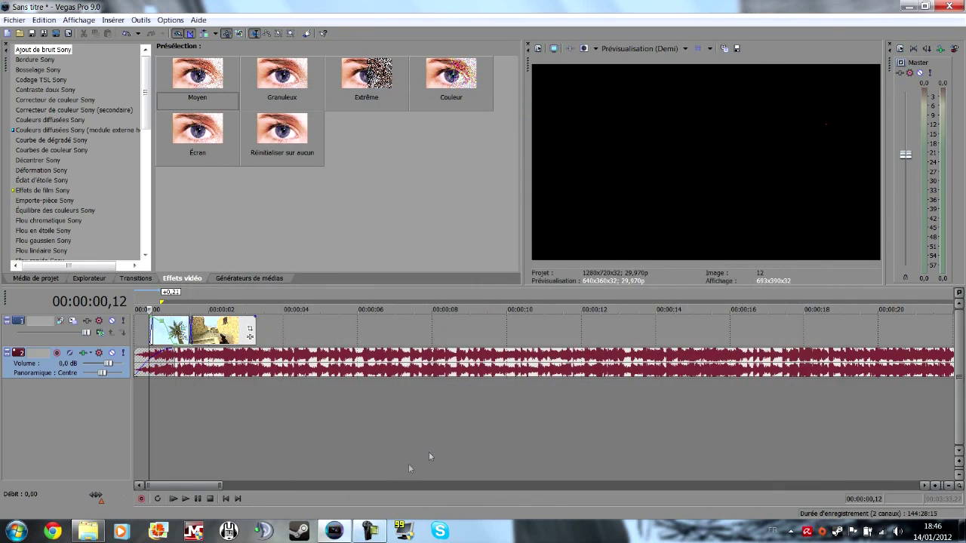
Listen to the song from about 00:00:08 and again from about 00:00:11,16 to find a stronger starting passage.
{"action": "scroll", "coordinate": [355, 450], "scroll_direction": "down", "scroll_amount": 2}
{"action": "left_click", "coordinate": [361, 411]}
{"action": "key", "text": "space"}
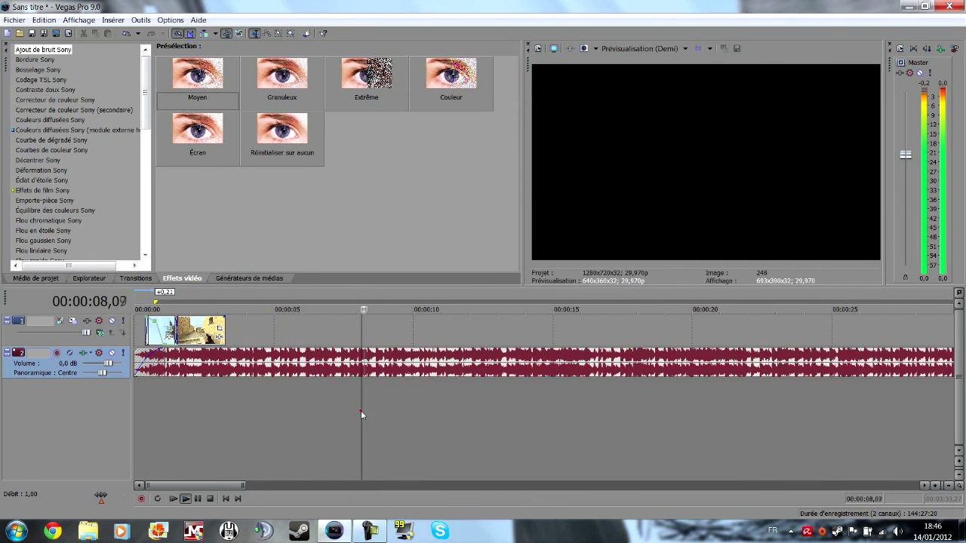
{"action": "left_click", "coordinate": [456, 405]}
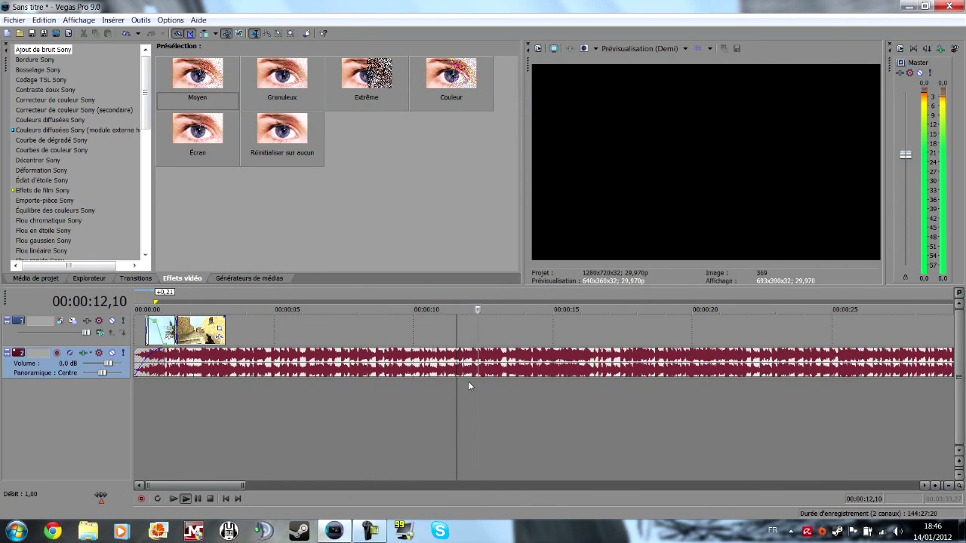
{"action": "key", "text": "space"}
Split the song at 00:00:12,08 and delete the part before the cut.
{"action": "left_click", "coordinate": [476, 366]}
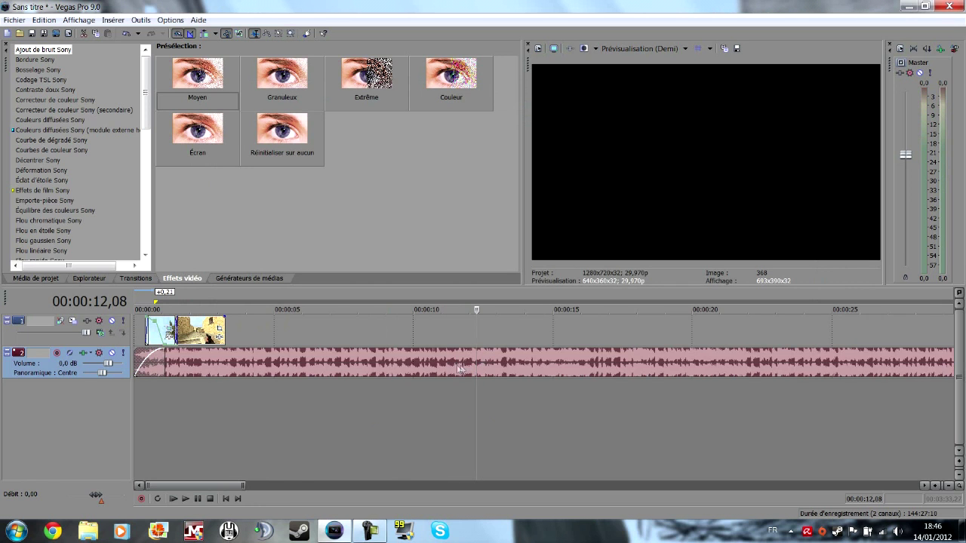
{"action": "key", "text": "s"}
{"action": "left_click", "coordinate": [456, 366]}
{"action": "key", "text": "Delete"}
Move the remaining song beneath the gameplay clip so that it starts at about 00:00:01,29.
{"action": "left_click_drag", "start_coordinate": [523, 375], "coordinate": [217, 373]}
{"action": "left_click", "coordinate": [193, 392]}
{"action": "scroll", "coordinate": [342, 417], "scroll_direction": "up", "scroll_amount": 4}
{"action": "scroll", "coordinate": [341, 415], "scroll_direction": "up", "scroll_amount": 2}
{"action": "left_click_drag", "start_coordinate": [340, 366], "coordinate": [568, 365]}
Play the transition from about 00:00:01,11, and shift the song to start at about 00:00:02,02.
{"action": "left_click", "coordinate": [336, 394]}
{"action": "key", "text": "space"}
{"action": "key", "text": "space"}
{"action": "key", "text": "space"}
{"action": "key", "text": "space"}
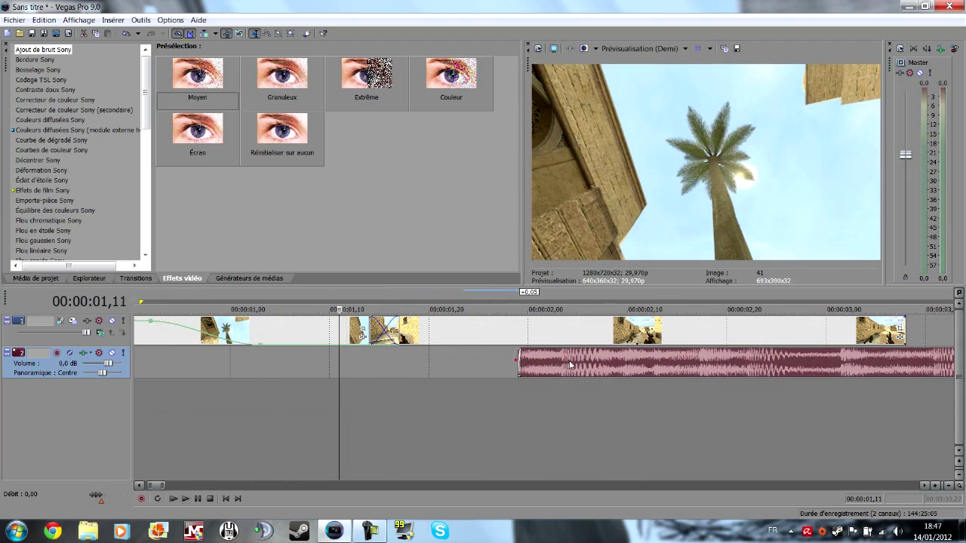
{"action": "key", "text": "space"}
{"action": "key", "text": "space"}
{"action": "left_click", "coordinate": [506, 410]}
{"action": "key", "text": "space"}
{"action": "left_click_drag", "start_coordinate": [519, 366], "coordinate": [539, 367]}
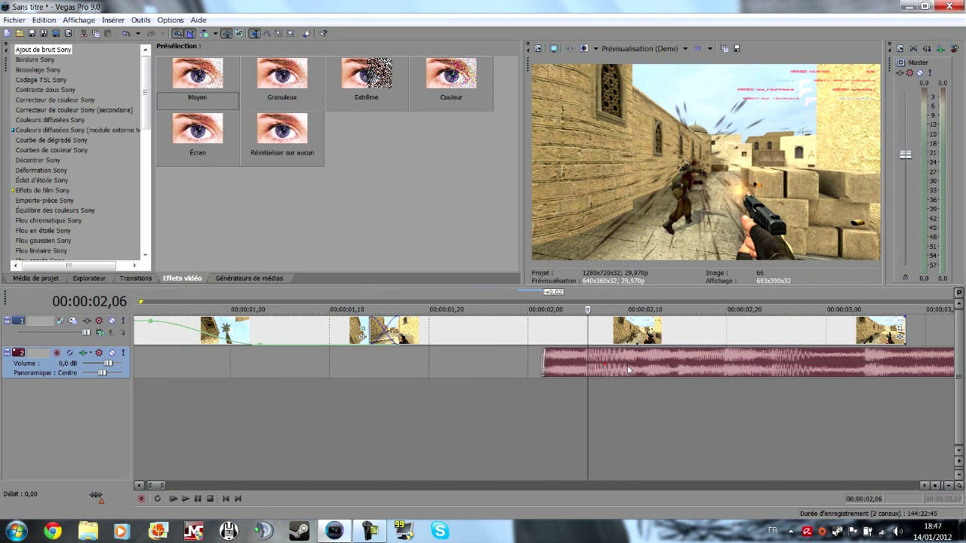
Extend the song back to the timeline's beginning with a fade-in lasting until about 00:00:01,15.
{"action": "scroll", "coordinate": [539, 367], "scroll_direction": "down", "scroll_amount": 2}
{"action": "left_click_drag", "start_coordinate": [364, 369], "coordinate": [304, 367]}
{"action": "left_click", "coordinate": [172, 460]}
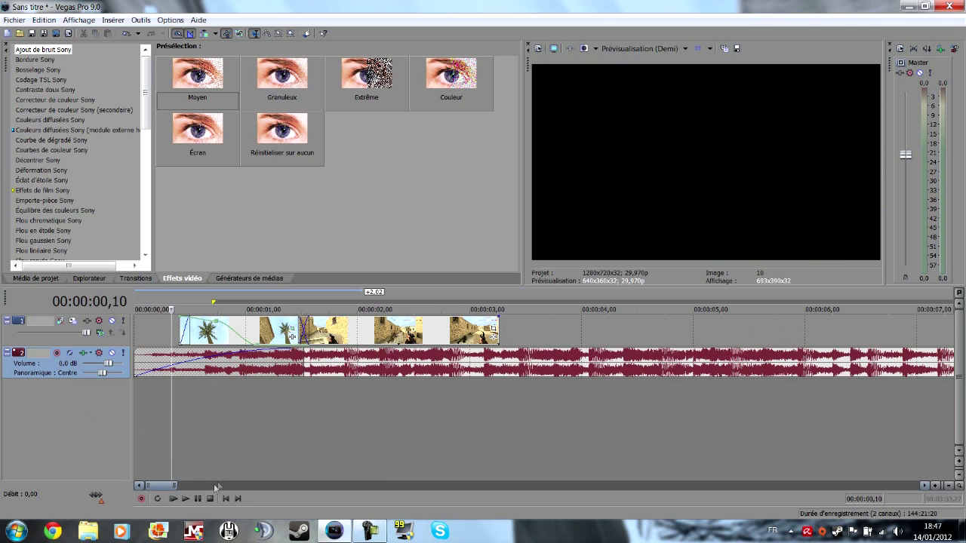
Select the timeline range from 00:00:00,00 to 00:00:03,28 and play the montage to check the new song passage.
{"action": "left_click", "coordinate": [225, 498]}
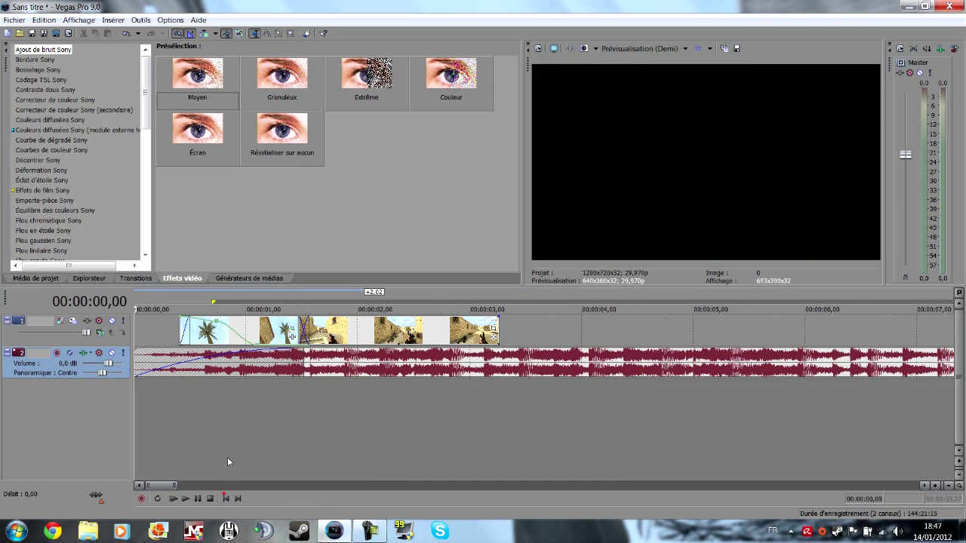
{"action": "left_click", "coordinate": [164, 395]}
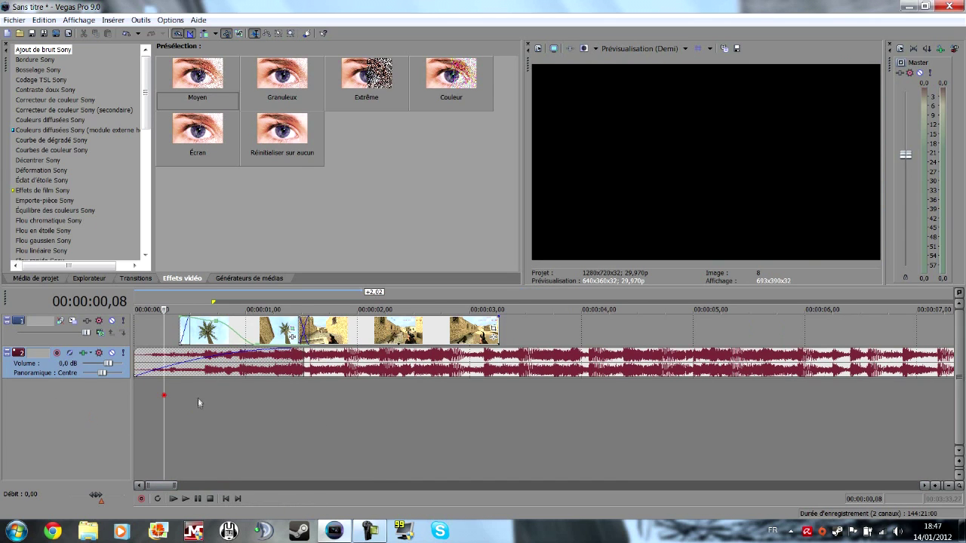
{"action": "left_click_drag", "start_coordinate": [138, 423], "coordinate": [574, 437]}
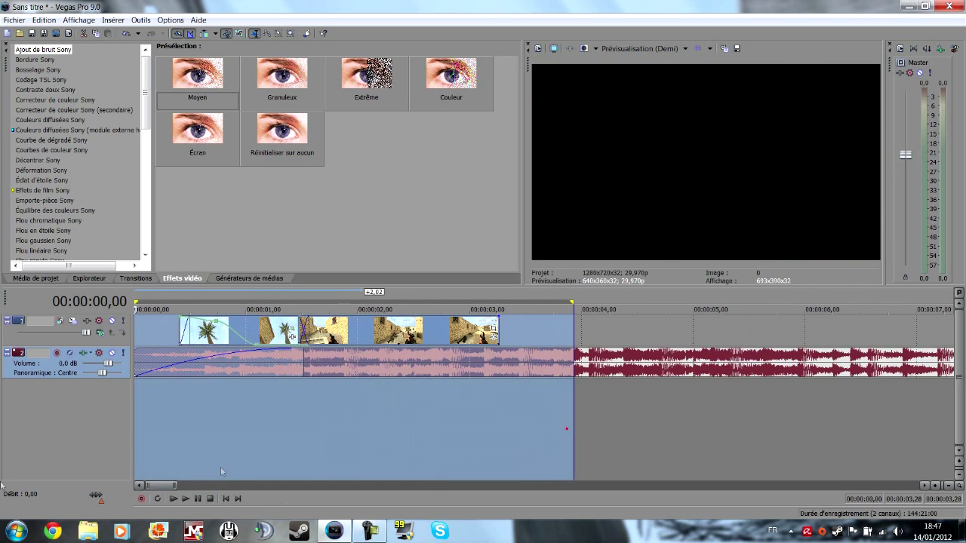
{"action": "key", "text": "space"}
{"action": "key", "text": "space"}
{"action": "left_click", "coordinate": [267, 446]}
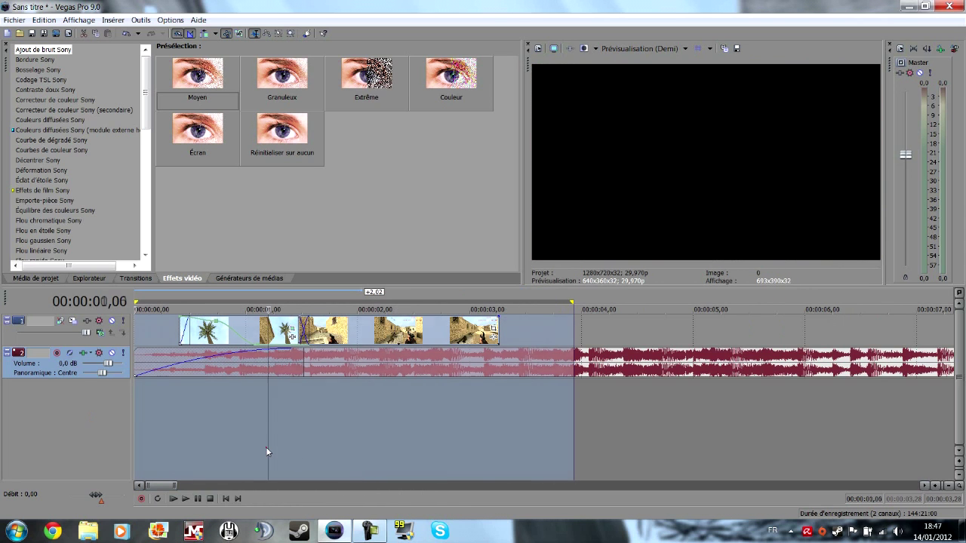
{"action": "key", "text": "space"}
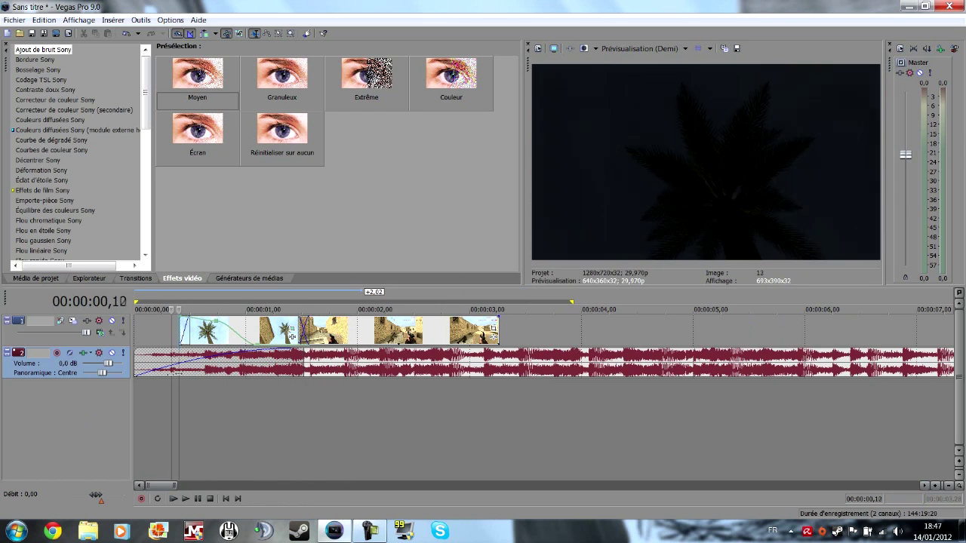
Insert a velocity envelope on the gameplay clip and slow the footage down around 00:00:02,09.
{"action": "right_click", "coordinate": [360, 329]}
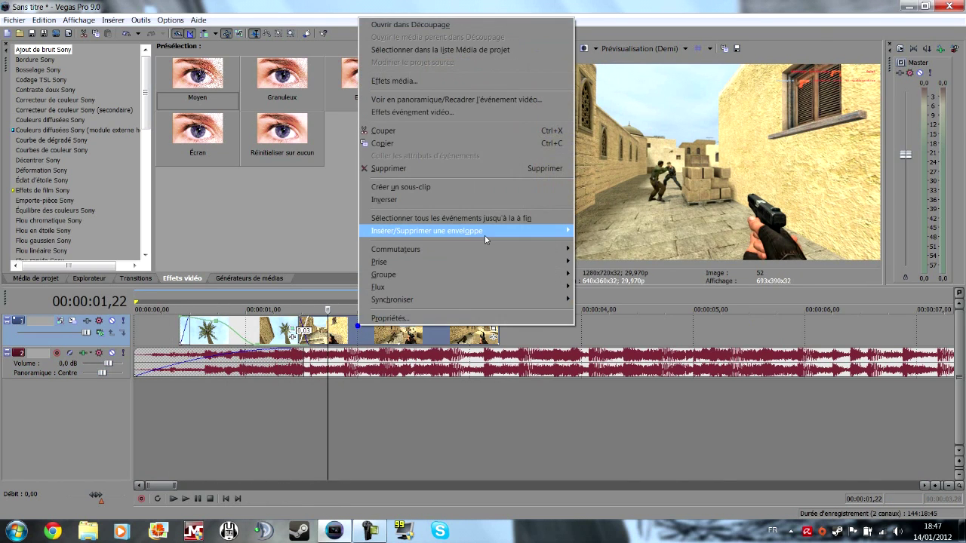
{"action": "mouse_move", "coordinate": [484, 236]}
{"action": "left_click", "coordinate": [596, 231]}
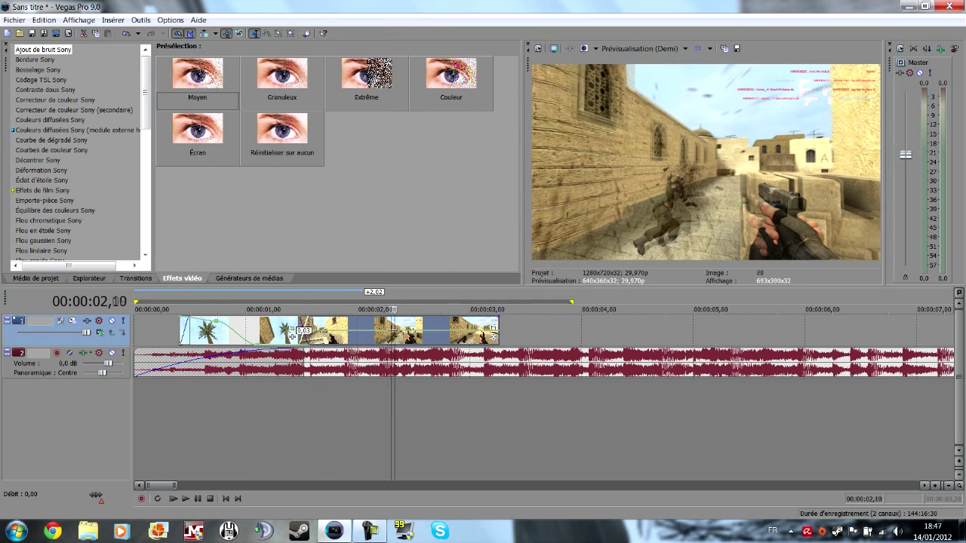
{"action": "left_click", "coordinate": [378, 330]}
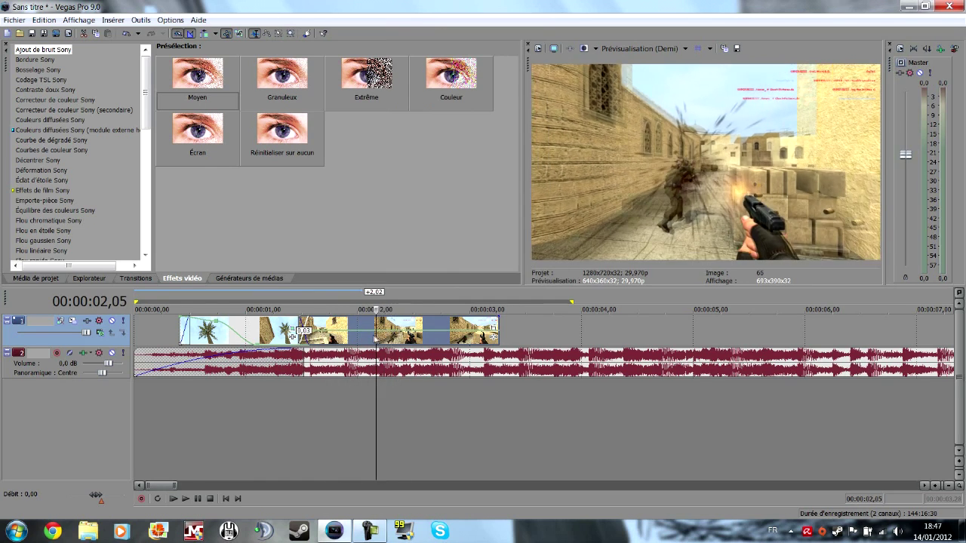
{"action": "left_click_drag", "start_coordinate": [379, 329], "coordinate": [393, 333]}
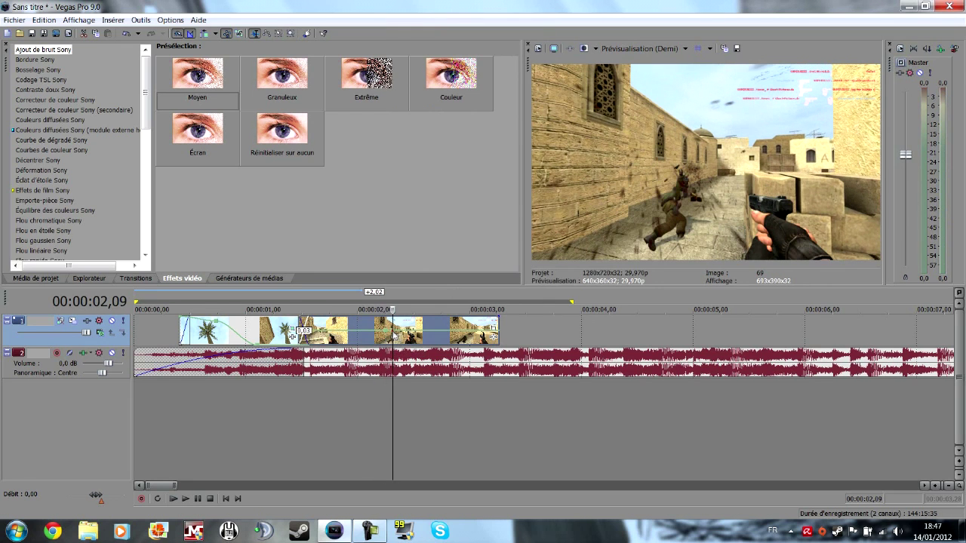
{"action": "right_click", "coordinate": [393, 333]}
{"action": "left_click", "coordinate": [443, 179]}
{"action": "key", "text": "Return"}
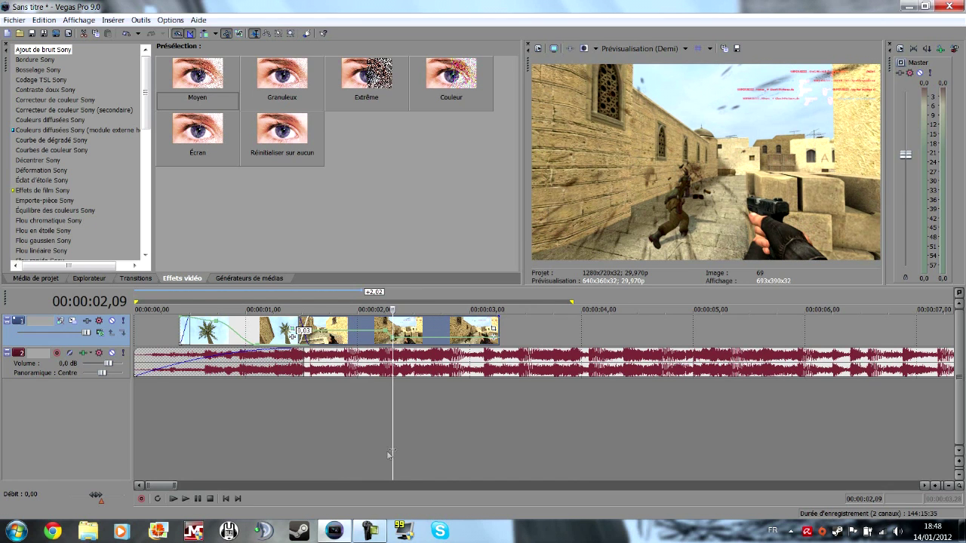
Lengthen the song's fade-in to about 00:00:01,17 and play back the transition into the slowed gameplay.
{"action": "left_click_drag", "start_coordinate": [393, 450], "coordinate": [350, 441]}
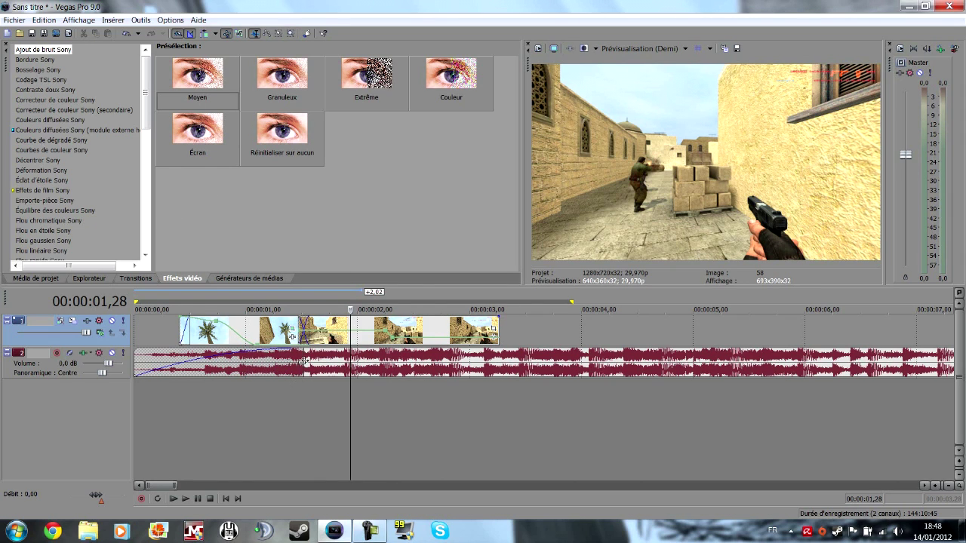
{"action": "left_click_drag", "start_coordinate": [304, 359], "coordinate": [310, 360]}
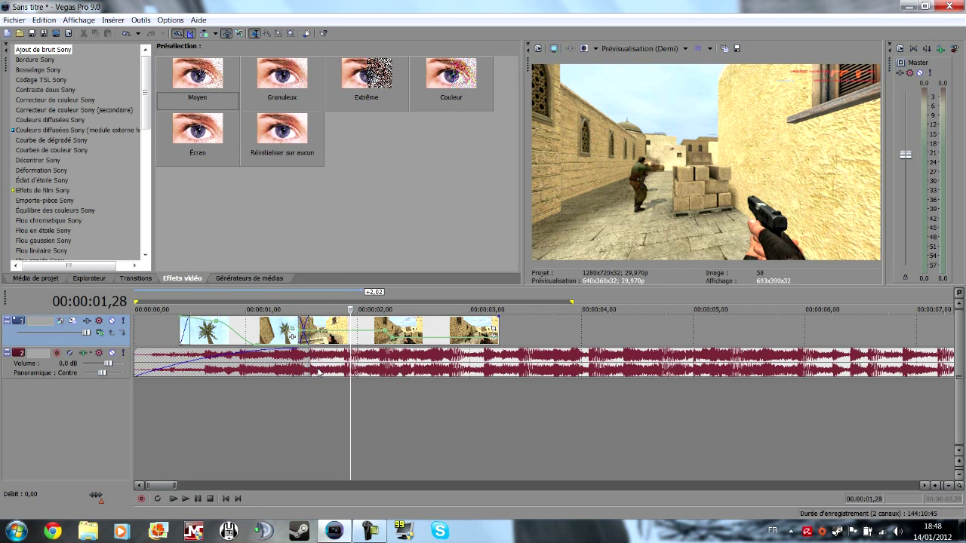
{"action": "key", "text": "space"}
{"action": "key", "text": "Return"}
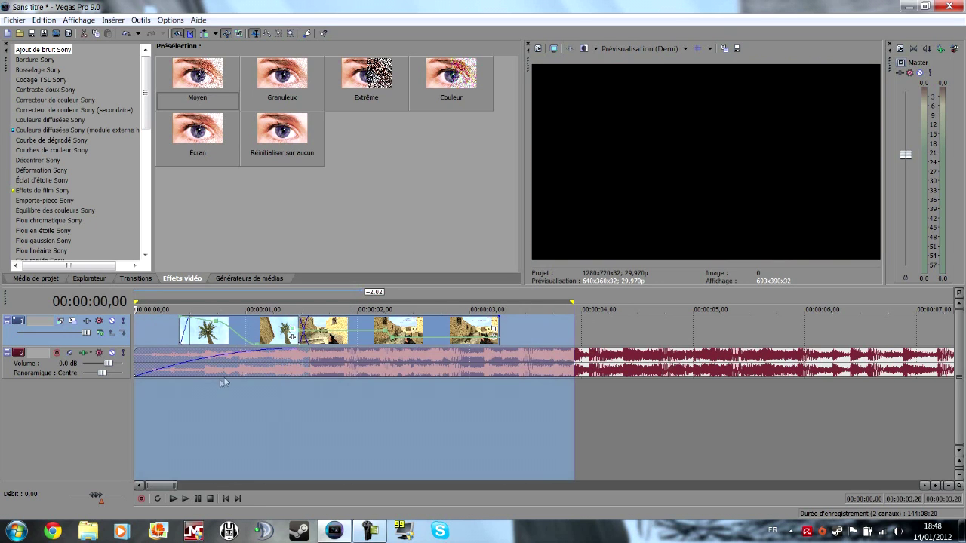
{"action": "left_click", "coordinate": [273, 414]}
{"action": "key", "text": "space"}
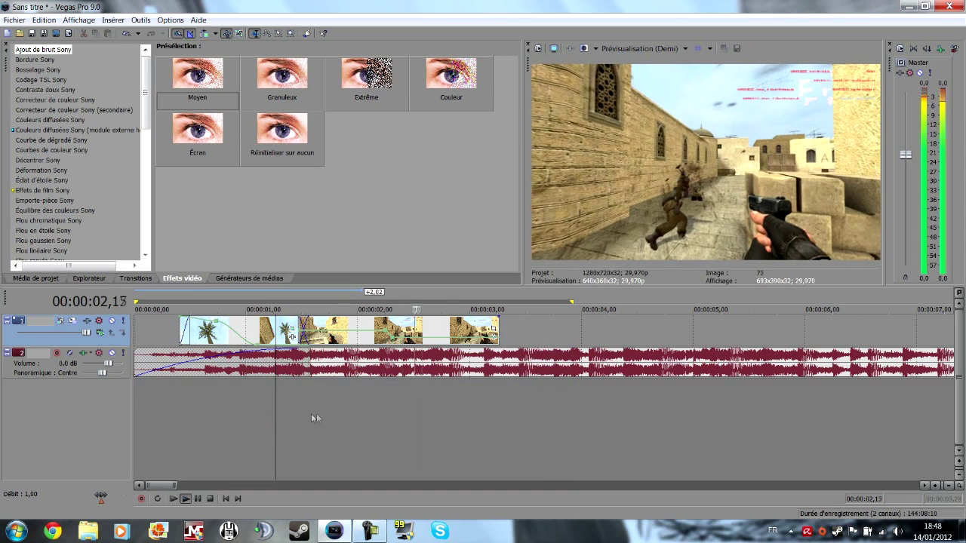
{"action": "left_click", "coordinate": [347, 416]}
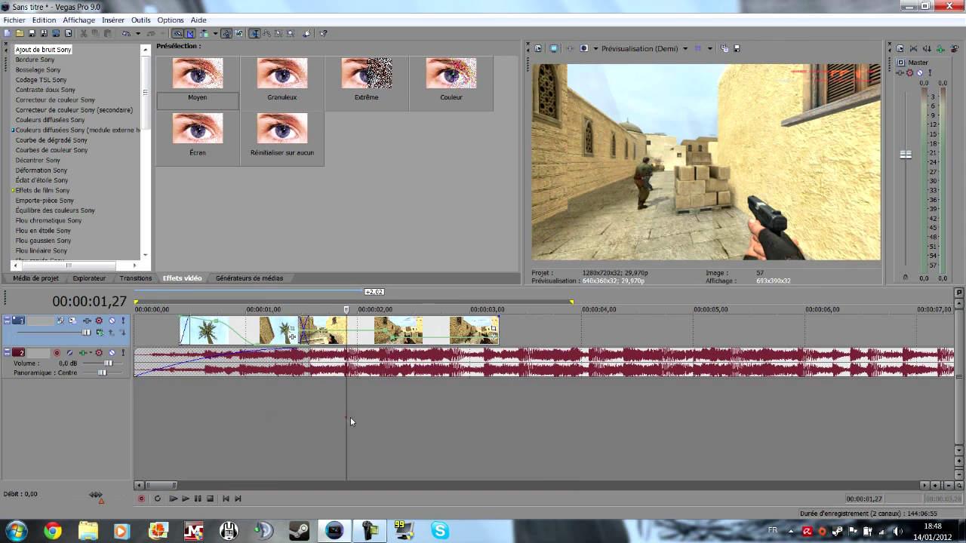
{"action": "right_click", "coordinate": [393, 336]}
{"action": "left_click", "coordinate": [427, 186]}
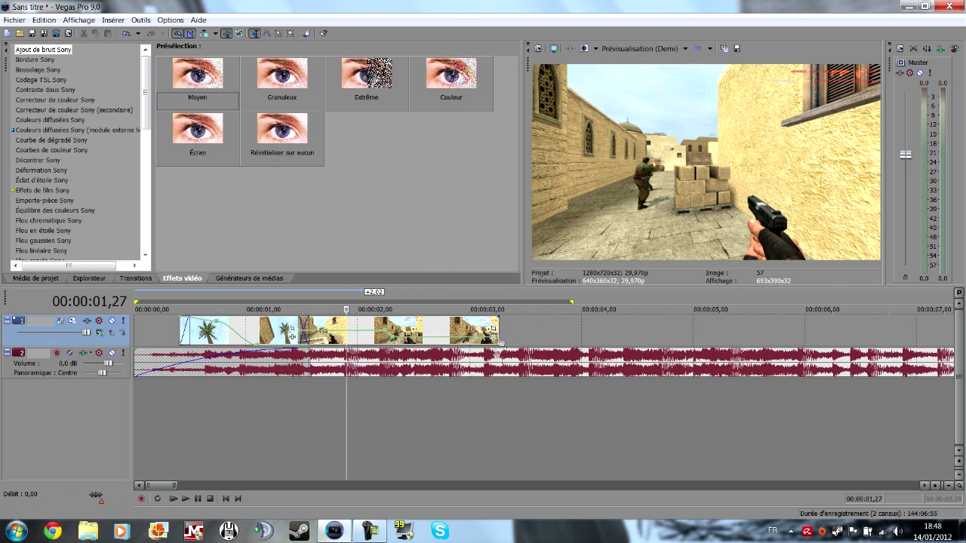
Crop the KillNever1 gameplay clip to 1190.7 by 669.8 and rotate its frame by 1.1 degrees in Pan/Crop.
{"action": "left_click", "coordinate": [492, 329]}
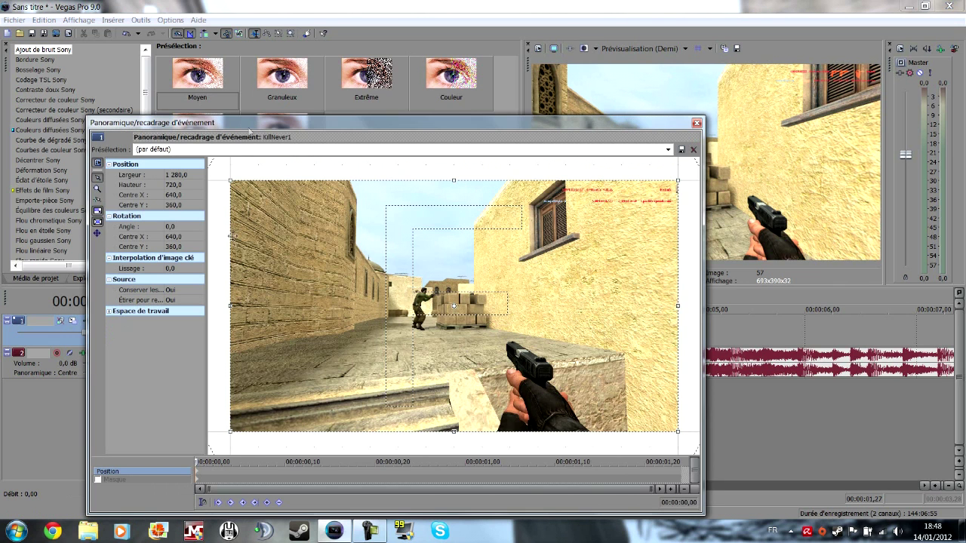
{"action": "left_click_drag", "start_coordinate": [231, 183], "coordinate": [244, 182]}
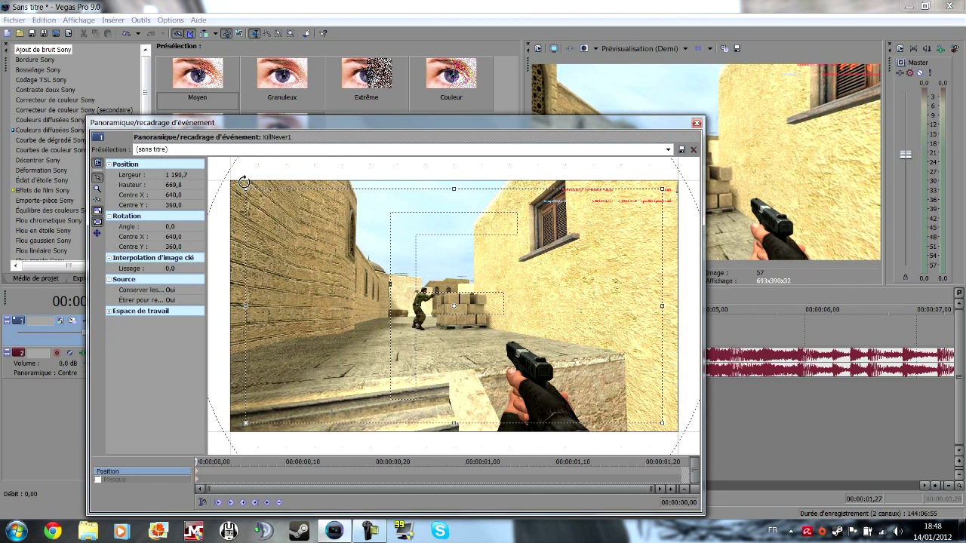
{"action": "left_click_drag", "start_coordinate": [302, 126], "coordinate": [282, 119]}
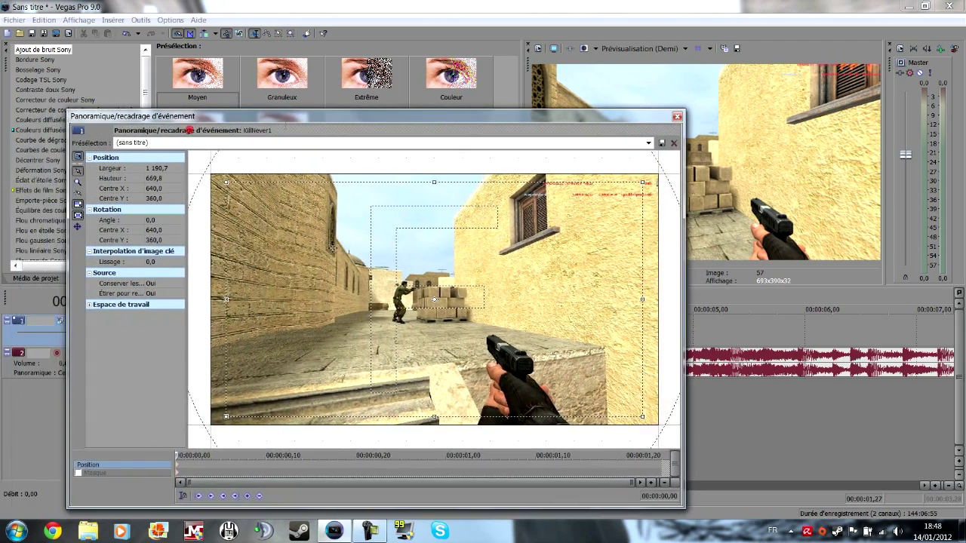
{"action": "scroll", "coordinate": [333, 282], "scroll_direction": "down", "scroll_amount": 2}
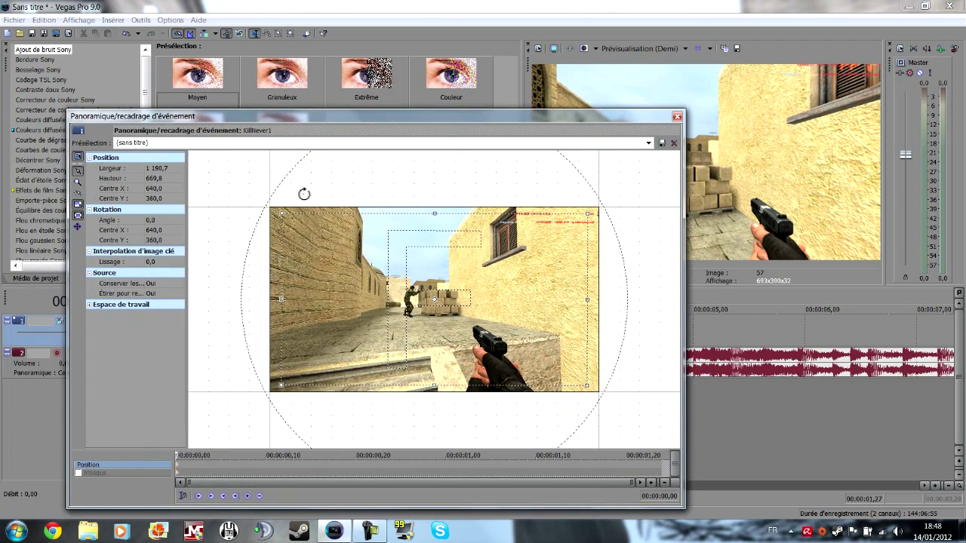
{"action": "left_click_drag", "start_coordinate": [304, 194], "coordinate": [309, 192]}
Add a crop keyframe at 00:00:00,24, at the kill, that restores the gameplay clip's full unrotated frame.
{"action": "left_click", "coordinate": [184, 456]}
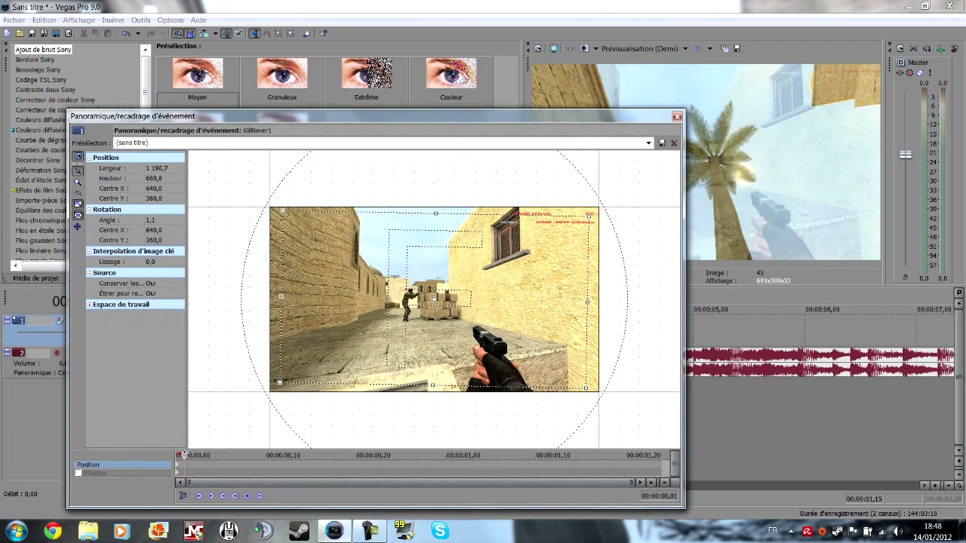
{"action": "left_click", "coordinate": [193, 456]}
{"action": "left_click", "coordinate": [202, 456]}
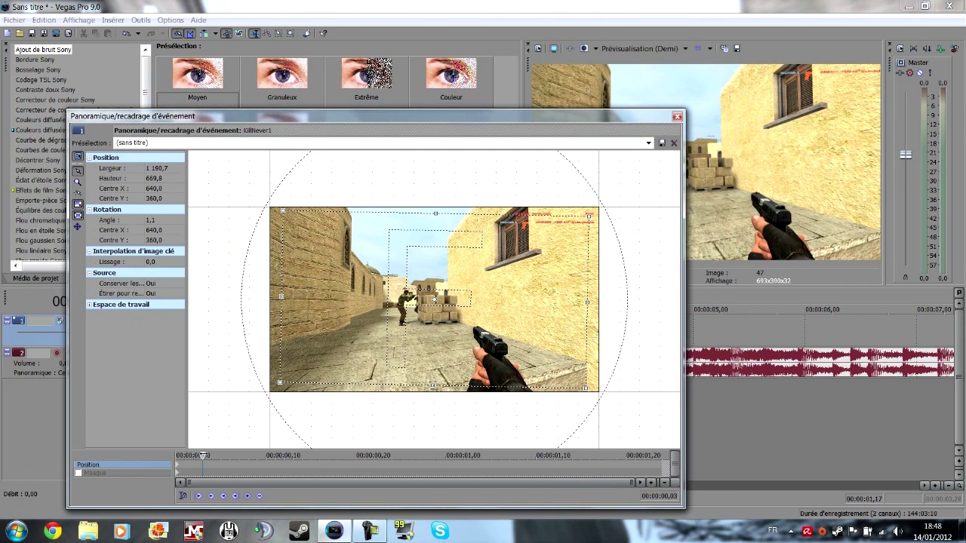
{"action": "left_click_drag", "start_coordinate": [204, 455], "coordinate": [373, 454]}
{"action": "left_click_drag", "start_coordinate": [526, 121], "coordinate": [200, 120]}
{"action": "left_click", "coordinate": [56, 454]}
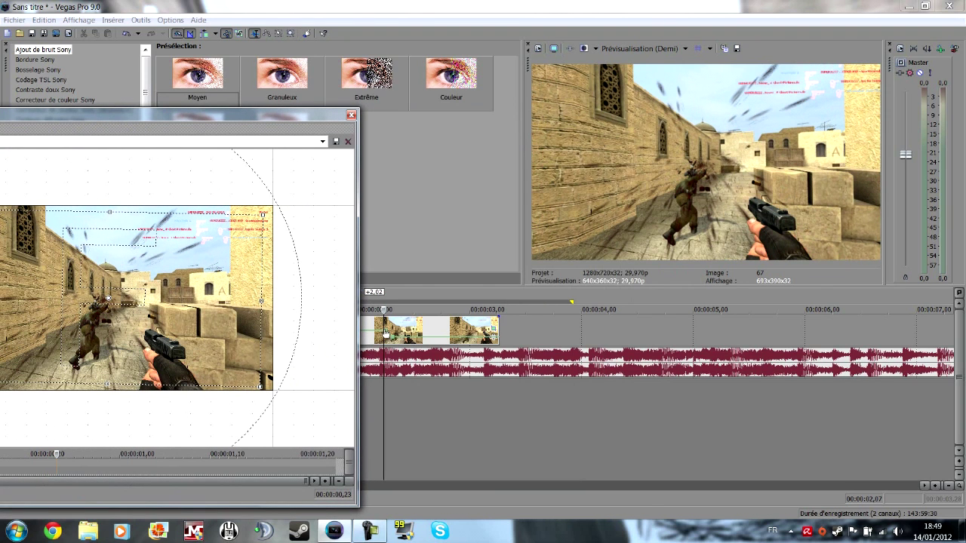
{"action": "left_click", "coordinate": [65, 453]}
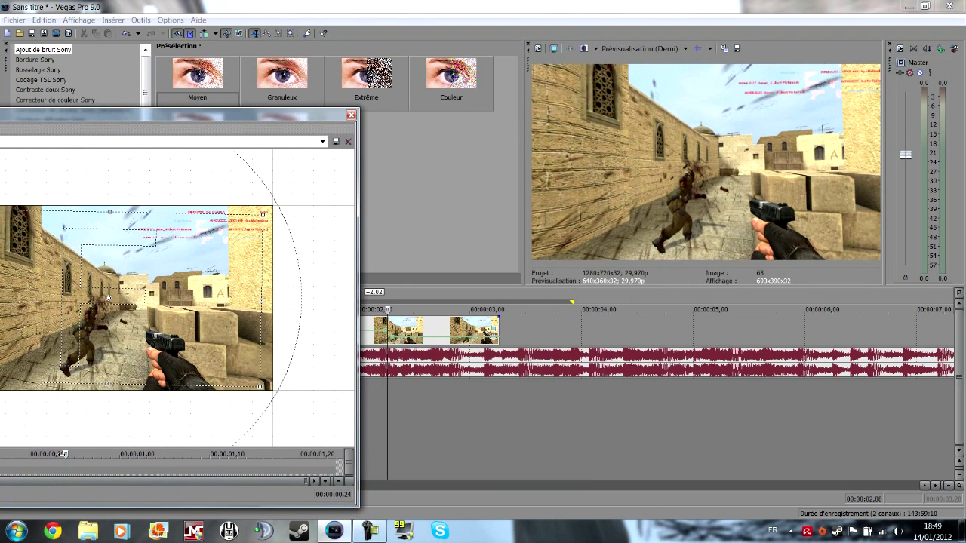
{"action": "right_click", "coordinate": [93, 339]}
{"action": "left_click", "coordinate": [113, 347]}
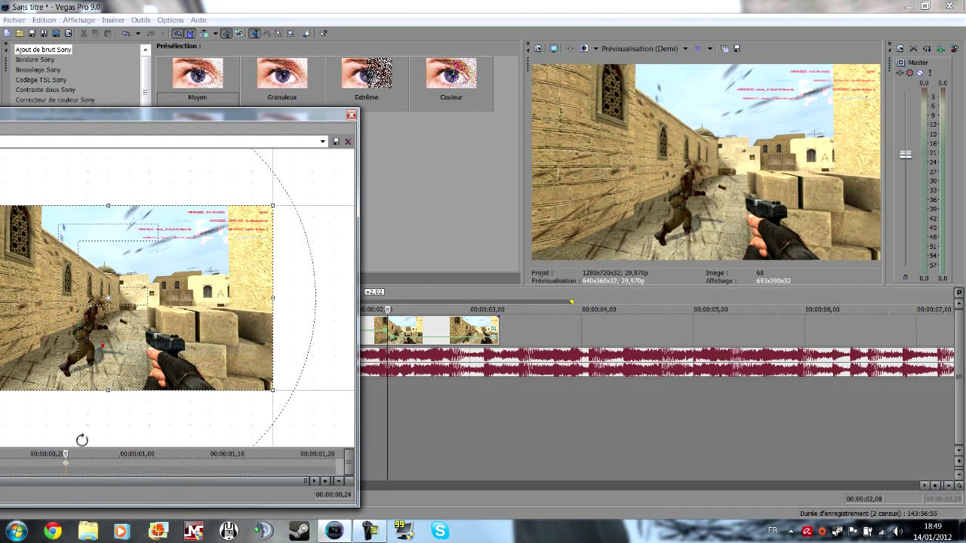
{"action": "left_click", "coordinate": [73, 453]}
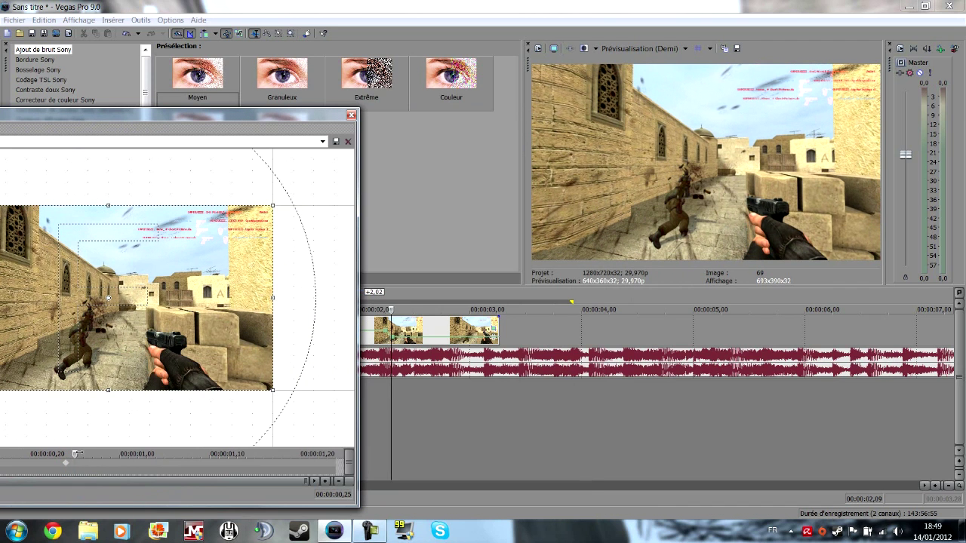
Add a slightly tighter, rotated crop keyframe just after the kill and shift the crop keyframes one frame earlier to about 00:00:00,23 and 00:00:00,25.
{"action": "left_click", "coordinate": [83, 454]}
{"action": "left_click_drag", "start_coordinate": [272, 203], "coordinate": [251, 218]}
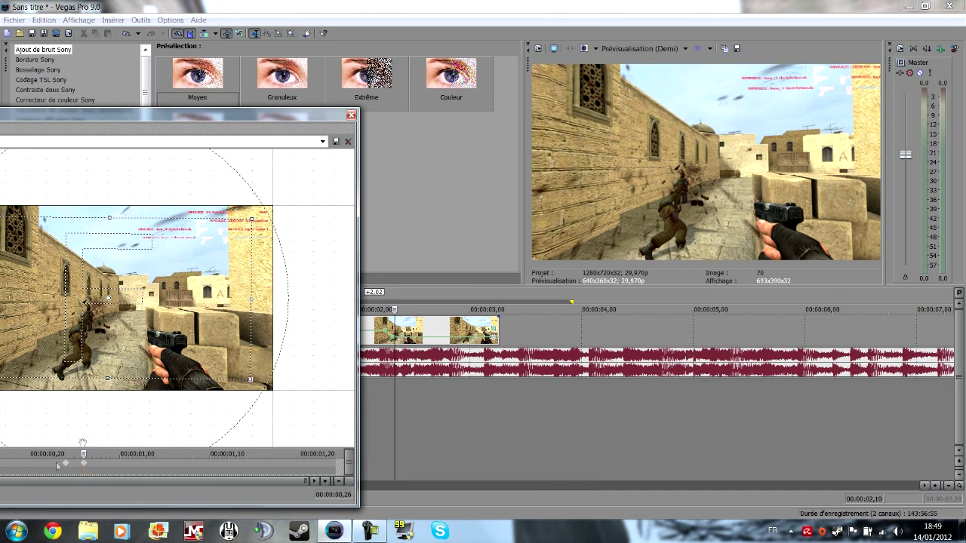
{"action": "left_click", "coordinate": [88, 467]}
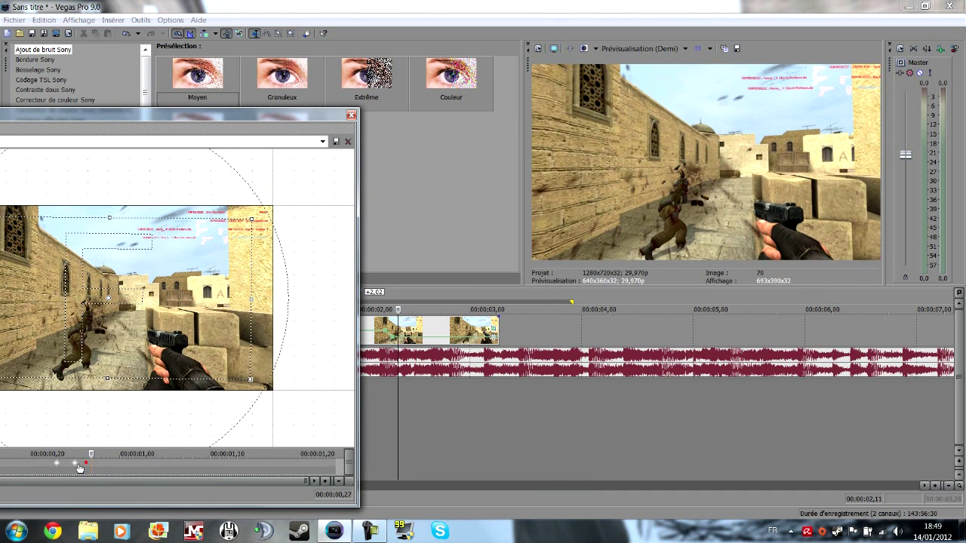
{"action": "left_click_drag", "start_coordinate": [91, 455], "coordinate": [74, 455]}
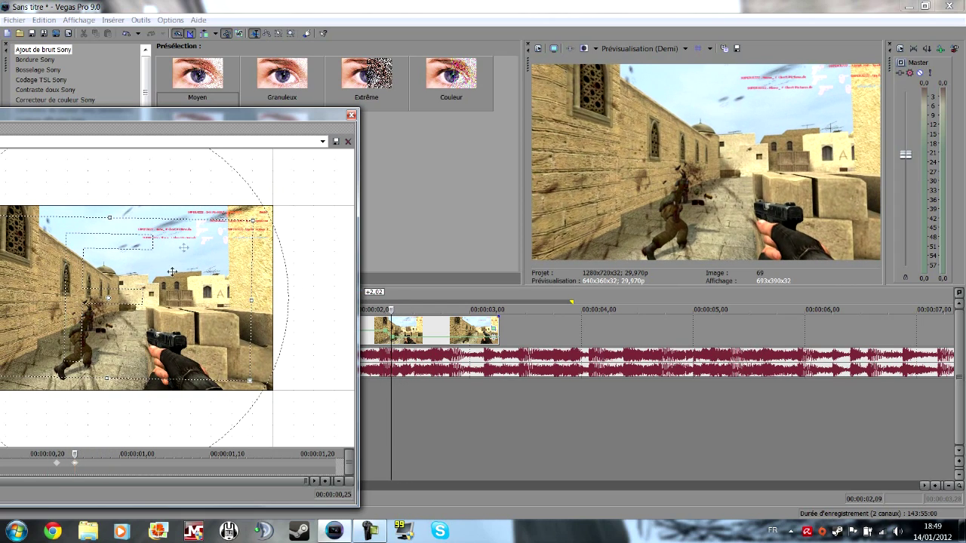
Restore the gameplay clip's full frame with a crop keyframe at 00:00:01,14 and close Pan/Crop.
{"action": "left_click_drag", "start_coordinate": [74, 455], "coordinate": [245, 454]}
{"action": "right_click", "coordinate": [228, 326]}
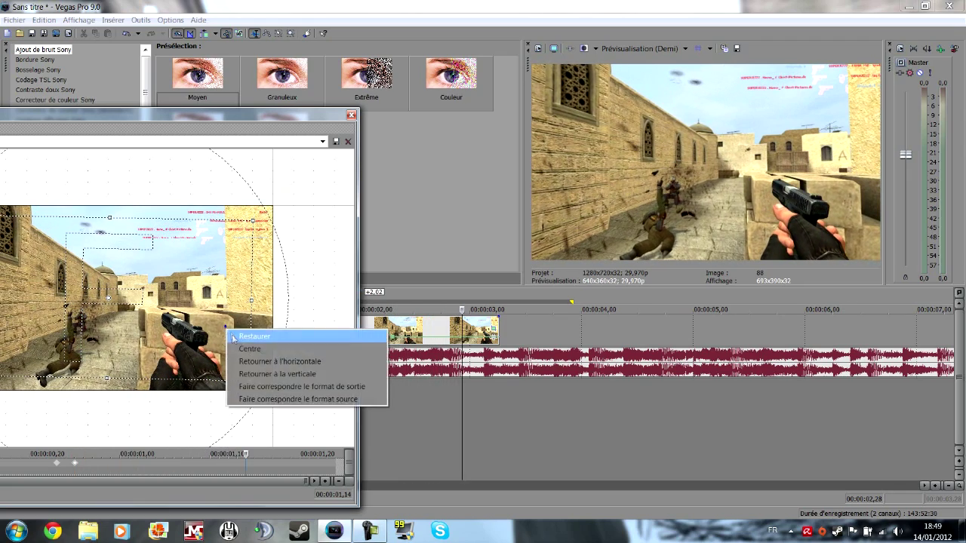
{"action": "left_click", "coordinate": [242, 337]}
{"action": "left_click", "coordinate": [351, 115]}
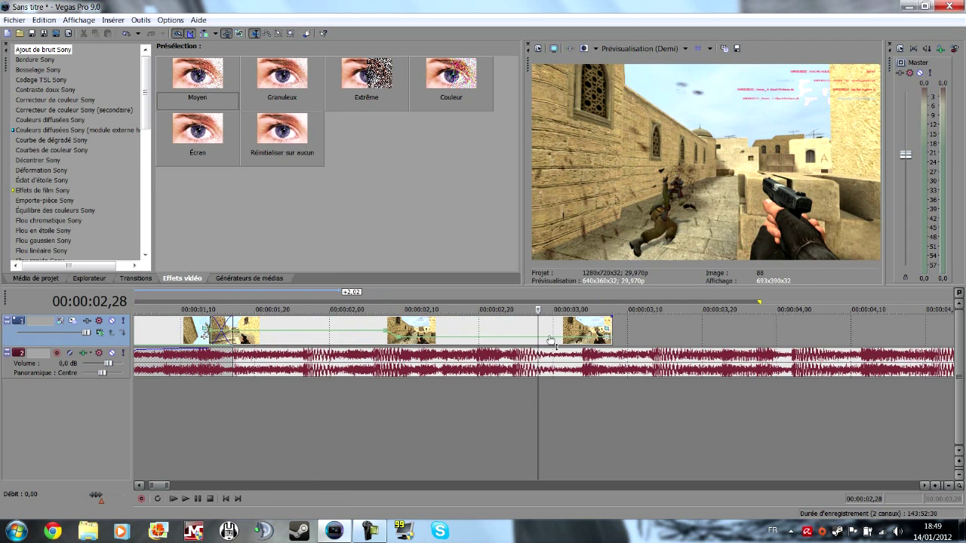
Add a velocity point near the end of the gameplay clip, at about 00:00:03,02, and set its speed to 50%.
{"action": "left_click", "coordinate": [550, 342]}
{"action": "left_click_drag", "start_coordinate": [550, 341], "coordinate": [571, 342]}
{"action": "right_click", "coordinate": [570, 340]}
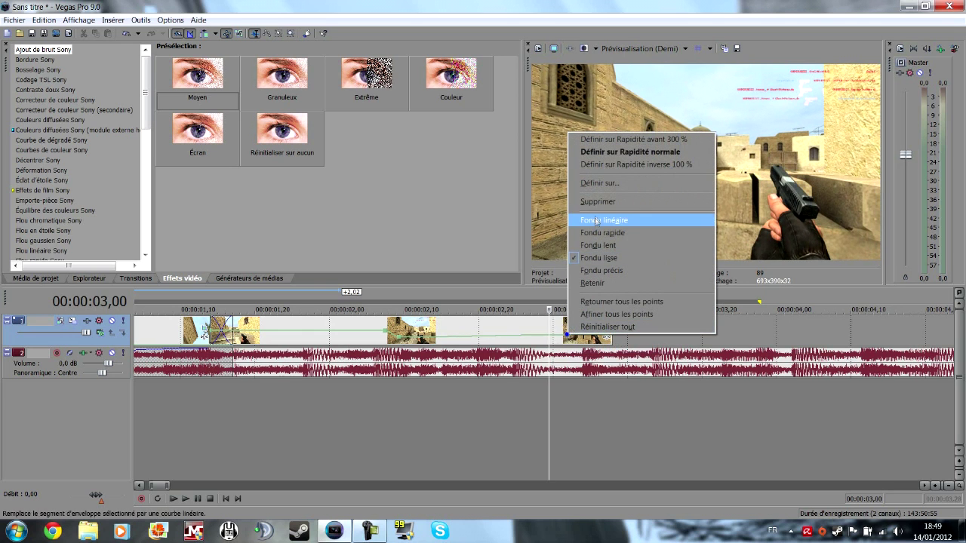
{"action": "left_click", "coordinate": [599, 190]}
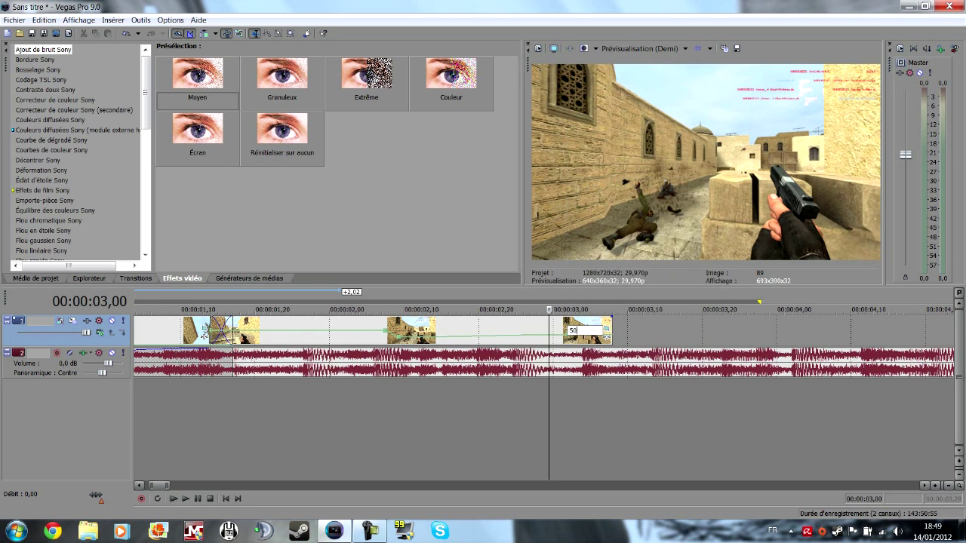
{"action": "left_click", "coordinate": [566, 330]}
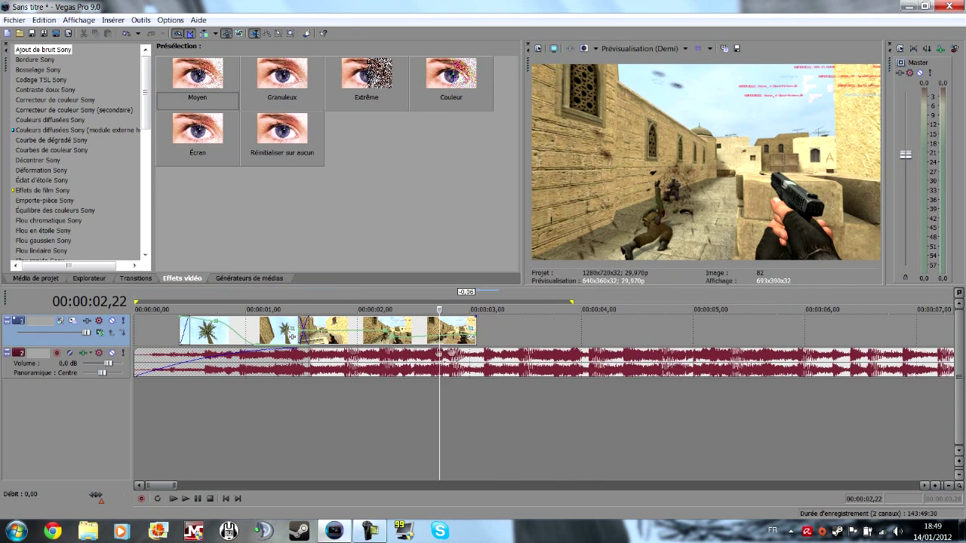
Open the Records FRAPS folder on SDATA1 (D:) and place its window so the gameplay clips and timeline are both accessible.
{"action": "left_click", "coordinate": [16, 532]}
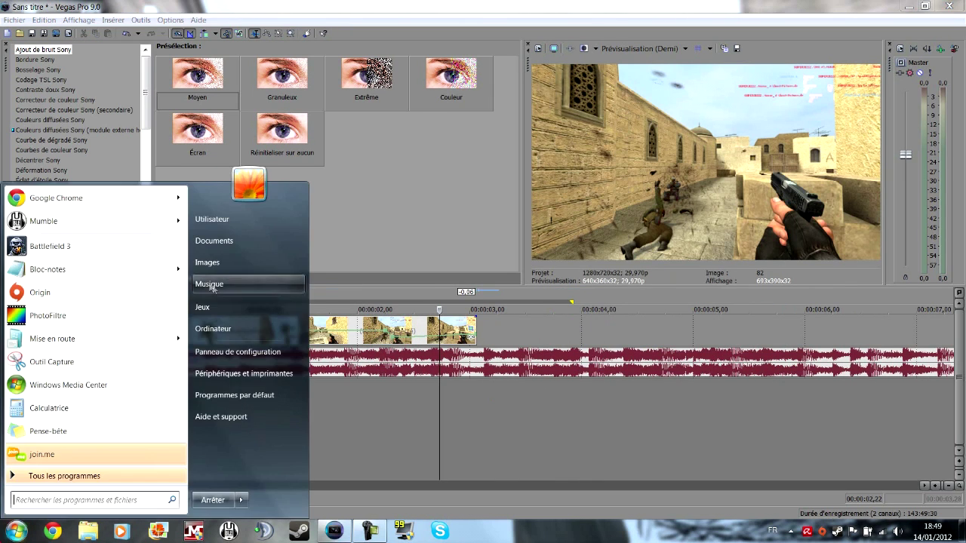
{"action": "left_click", "coordinate": [212, 329]}
{"action": "double_click", "coordinate": [625, 207]}
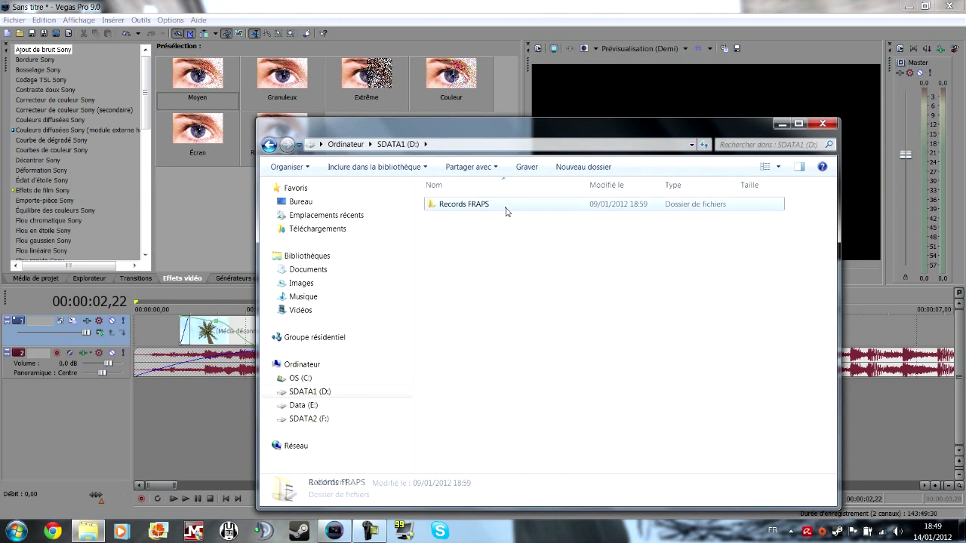
{"action": "double_click", "coordinate": [453, 203]}
{"action": "scroll", "coordinate": [608, 283], "scroll_direction": "down", "scroll_amount": 3}
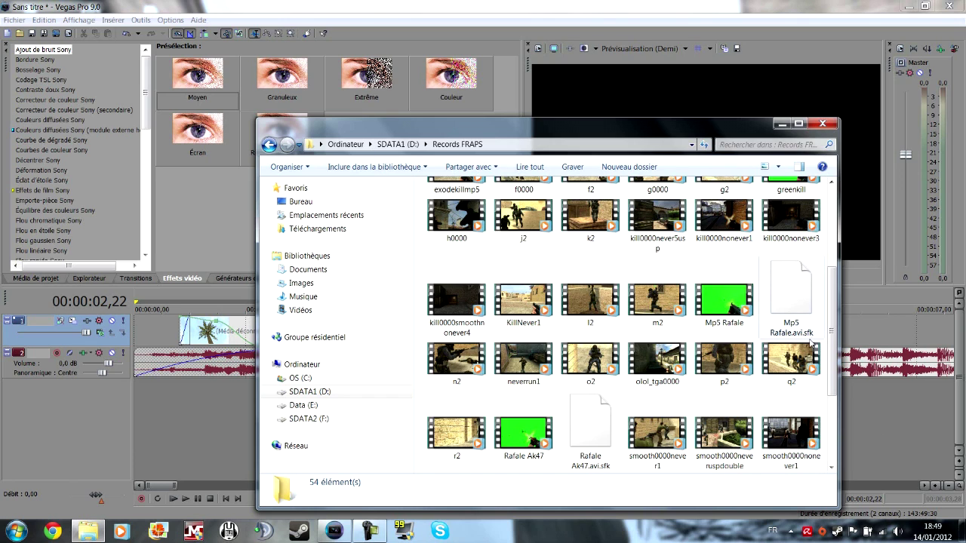
{"action": "left_click_drag", "start_coordinate": [834, 355], "coordinate": [824, 448]}
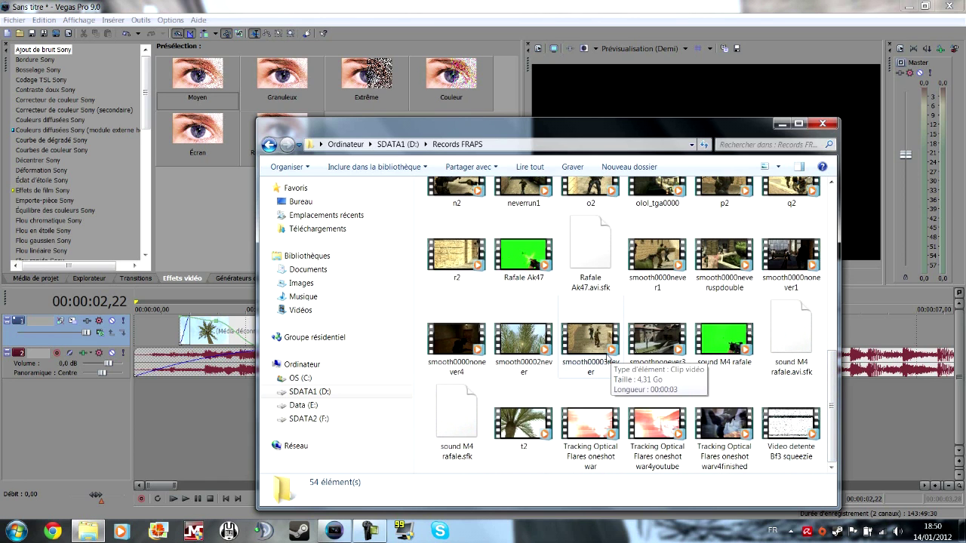
{"action": "left_click_drag", "start_coordinate": [597, 124], "coordinate": [284, 103]}
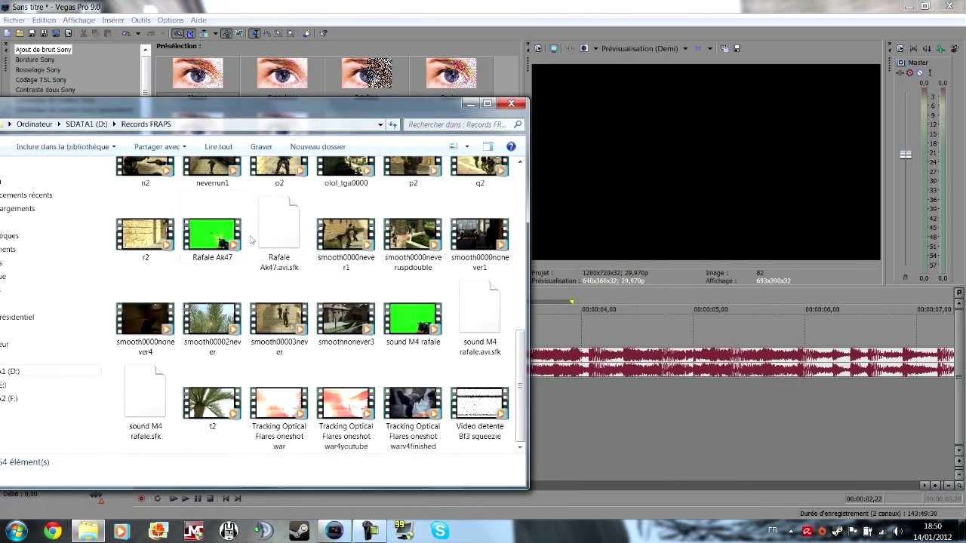
Try the smooth00003never clip on the video track at about 00:00:03,18 and preview its middle.
{"action": "left_click_drag", "start_coordinate": [291, 336], "coordinate": [542, 423]}
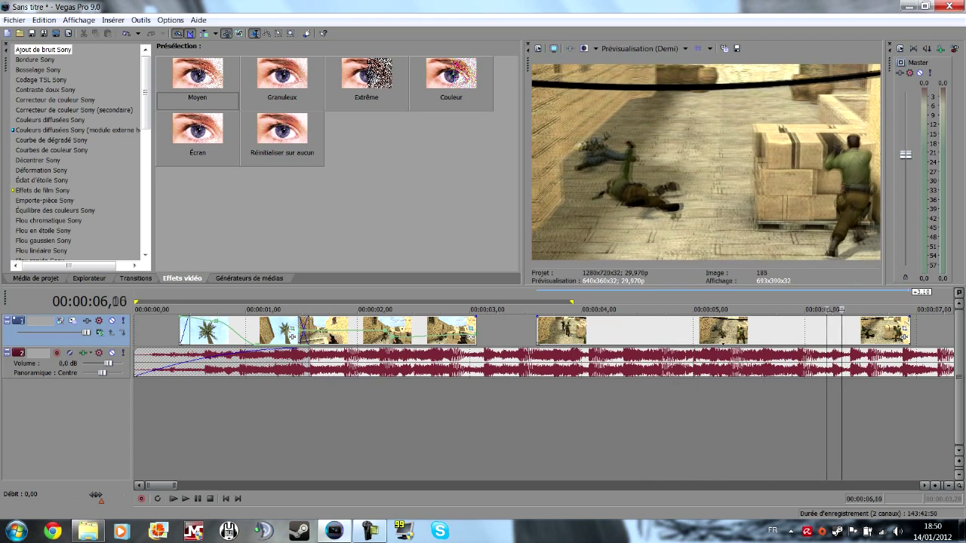
{"action": "left_click", "coordinate": [722, 309]}
Add the smooth0000never1 clip to the end of the video track and delete the smooth00003never clip.
{"action": "key", "text": "alt+Tab"}
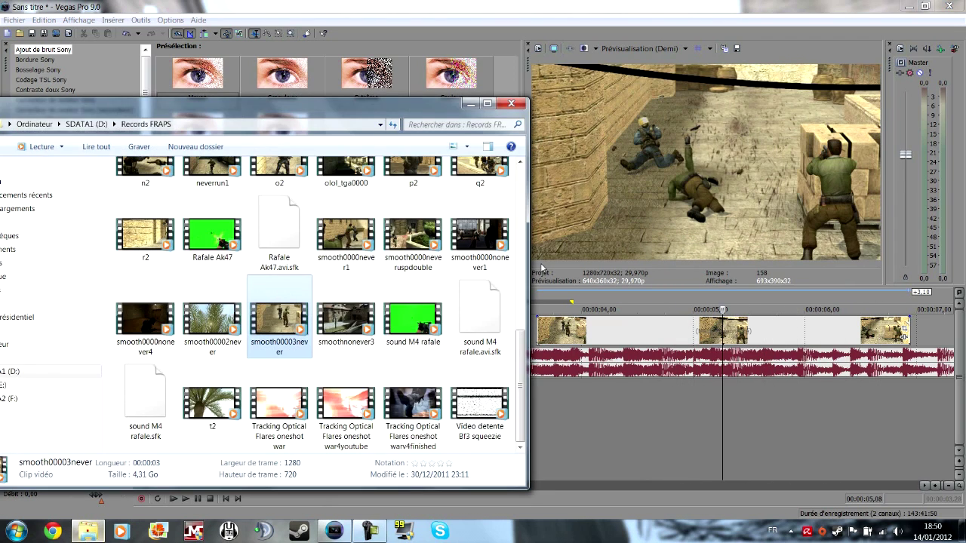
{"action": "left_click_drag", "start_coordinate": [372, 244], "coordinate": [845, 323]}
{"action": "left_click_drag", "start_coordinate": [932, 335], "coordinate": [932, 335]}
{"action": "left_click", "coordinate": [678, 326]}
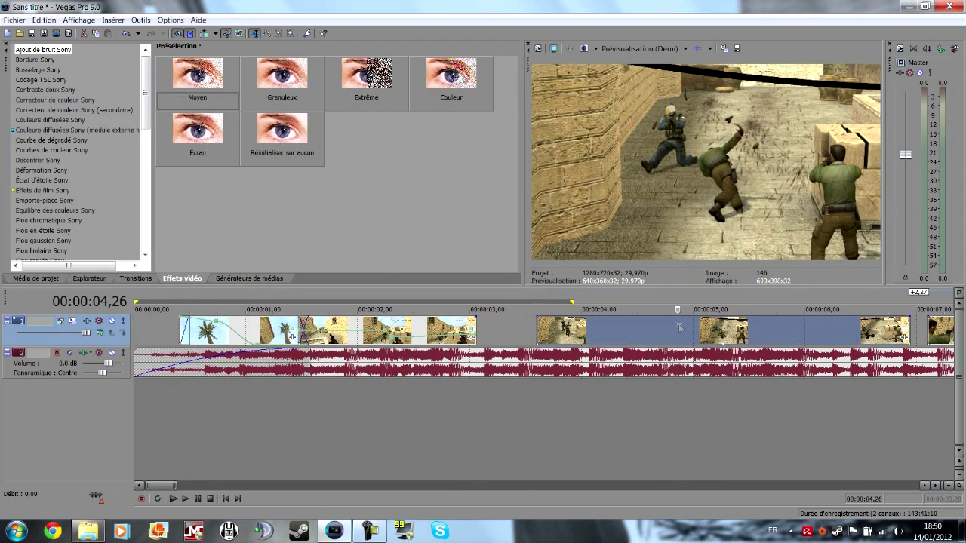
{"action": "key", "text": "Delete"}
Move the smooth0000never1 clip directly after the KillNever1 gameplay clip and play back the join with the song.
{"action": "scroll", "coordinate": [678, 326], "scroll_direction": "down", "scroll_amount": 2}
{"action": "left_click", "coordinate": [442, 310]}
{"action": "left_click_drag", "start_coordinate": [442, 310], "coordinate": [272, 330]}
{"action": "left_click", "coordinate": [419, 330]}
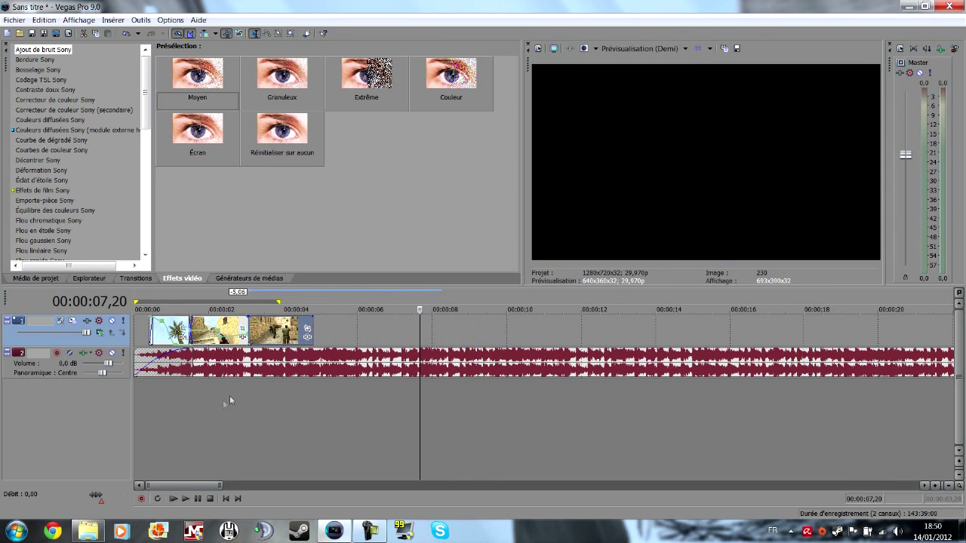
{"action": "scroll", "coordinate": [225, 405], "scroll_direction": "up", "scroll_amount": 4}
{"action": "left_click", "coordinate": [246, 421]}
{"action": "key", "text": "space"}
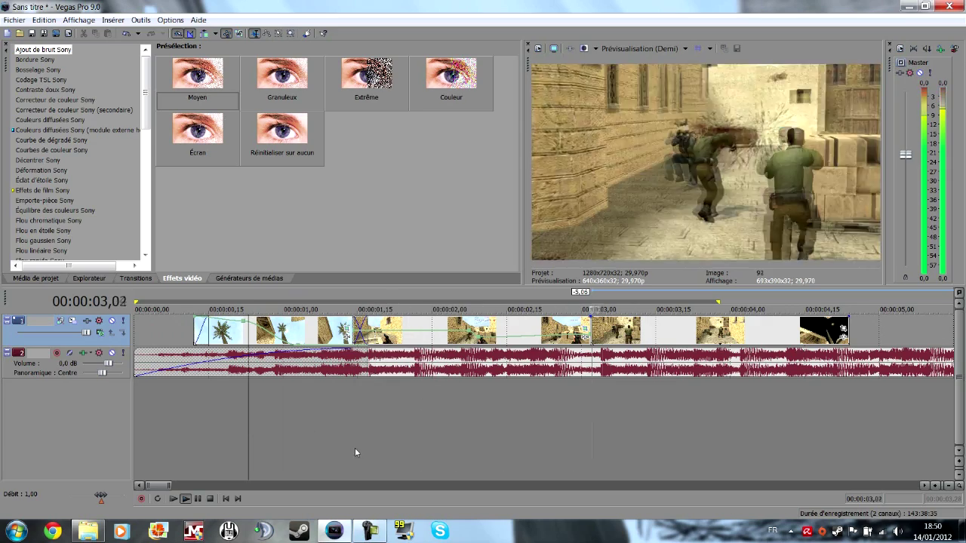
{"action": "scroll", "coordinate": [477, 391], "scroll_direction": "down", "scroll_amount": 4}
{"action": "scroll", "coordinate": [423, 409], "scroll_direction": "up", "scroll_amount": 3}
{"action": "key", "text": "space"}
{"action": "left_click", "coordinate": [417, 423]}
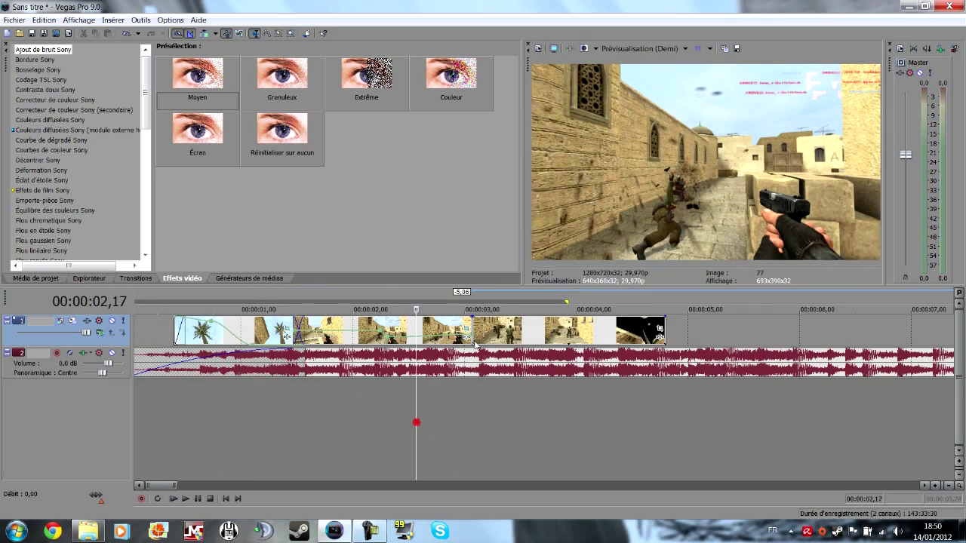
Overlap the end of the KillNever1 clip with the following clip by 0,02 to create a short crossfade.
{"action": "left_click_drag", "start_coordinate": [469, 324], "coordinate": [293, 330]}
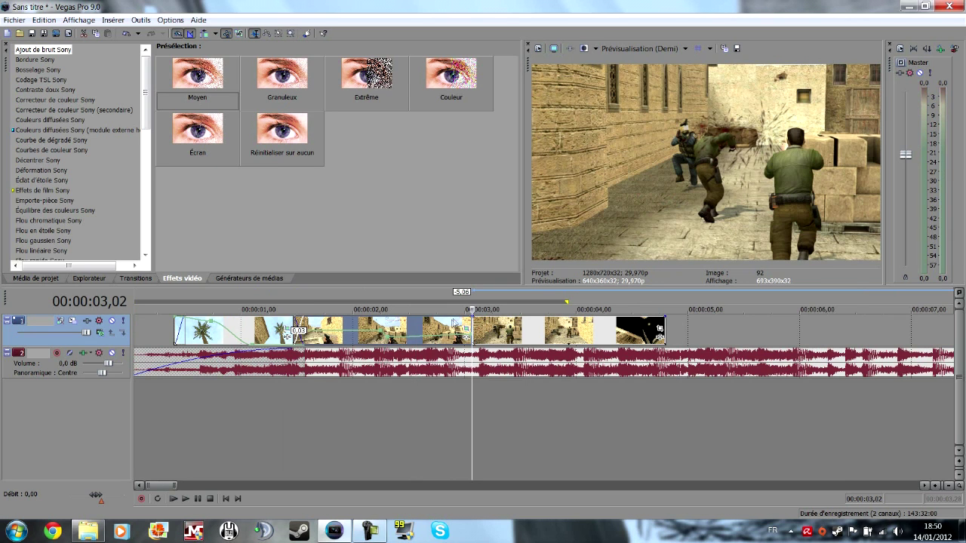
{"action": "scroll", "coordinate": [508, 363], "scroll_direction": "up", "scroll_amount": 3}
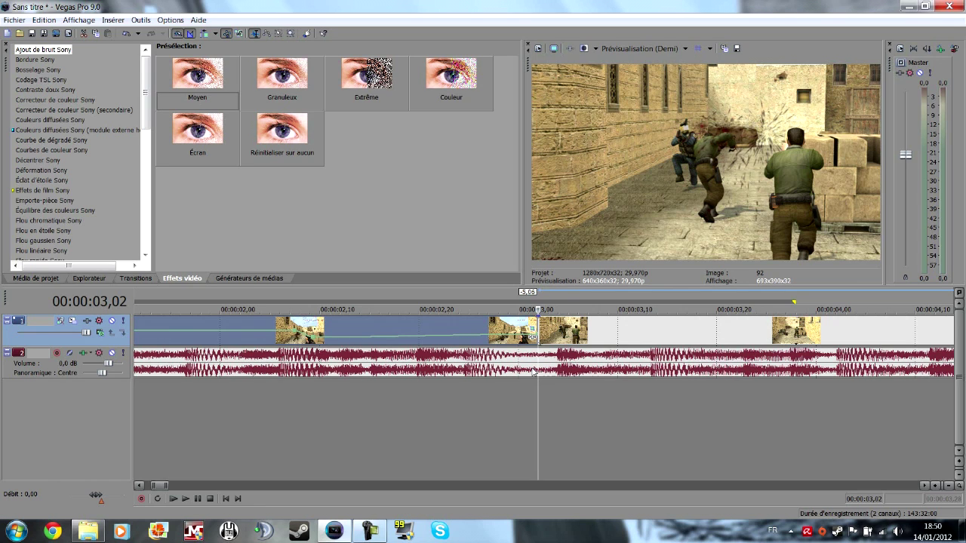
{"action": "scroll", "coordinate": [581, 461], "scroll_direction": "down", "scroll_amount": 3}
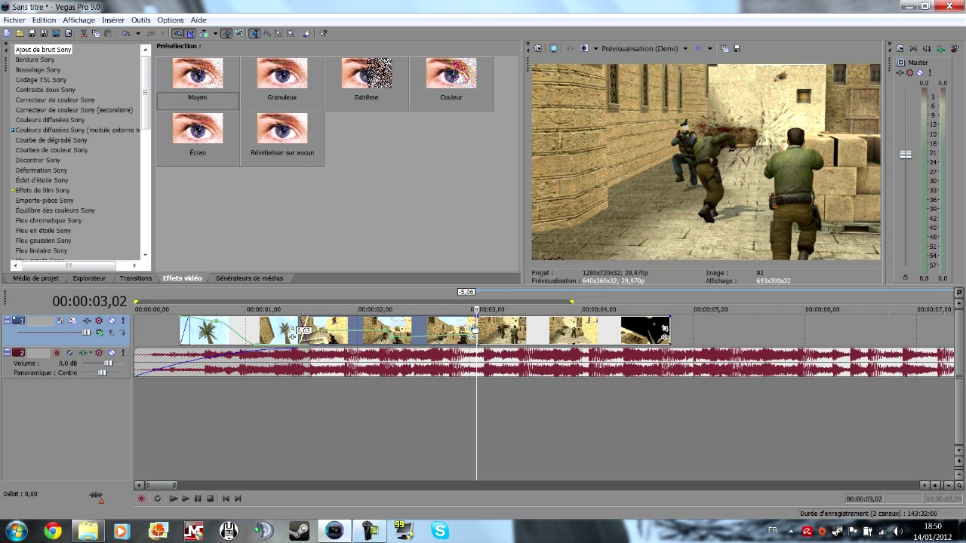
{"action": "left_click_drag", "start_coordinate": [476, 320], "coordinate": [488, 355]}
{"action": "scroll", "coordinate": [498, 369], "scroll_direction": "up", "scroll_amount": 1}
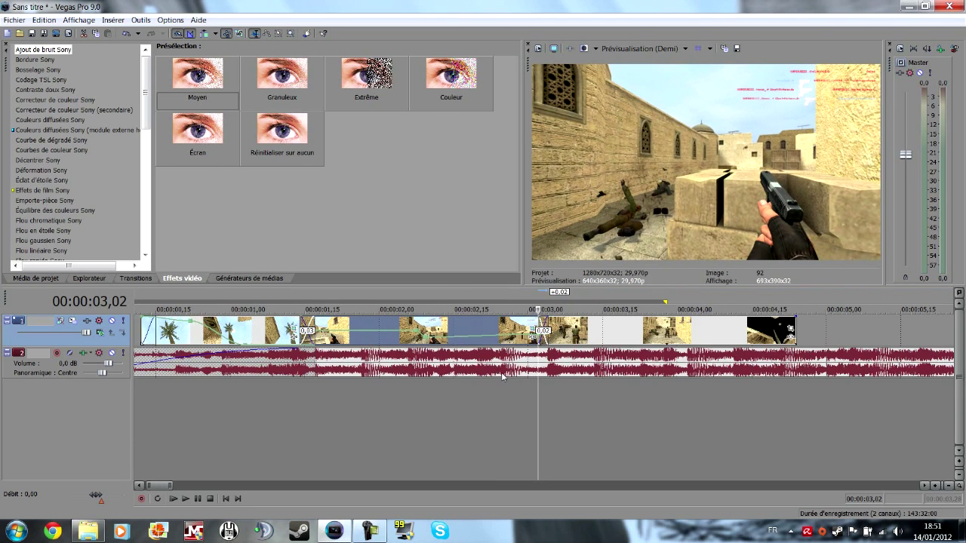
{"action": "scroll", "coordinate": [502, 373], "scroll_direction": "down", "scroll_amount": 3}
{"action": "scroll", "coordinate": [417, 415], "scroll_direction": "up", "scroll_amount": 1}
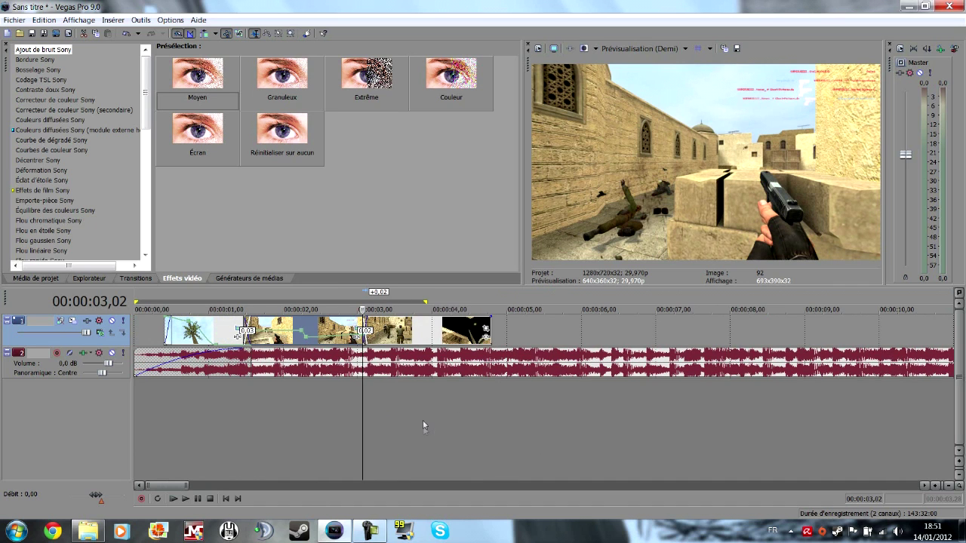
Trim about 17 frames off the start of the smooth0000never1 clip, rejoin it with the 0,02 crossfade, and check the transition.
{"action": "key", "text": "space"}
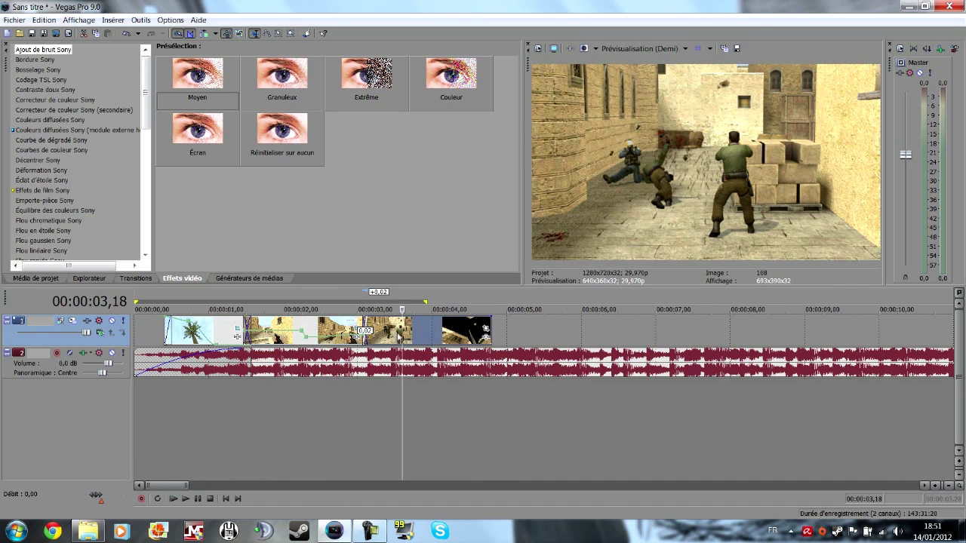
{"action": "left_click_drag", "start_coordinate": [402, 326], "coordinate": [382, 332]}
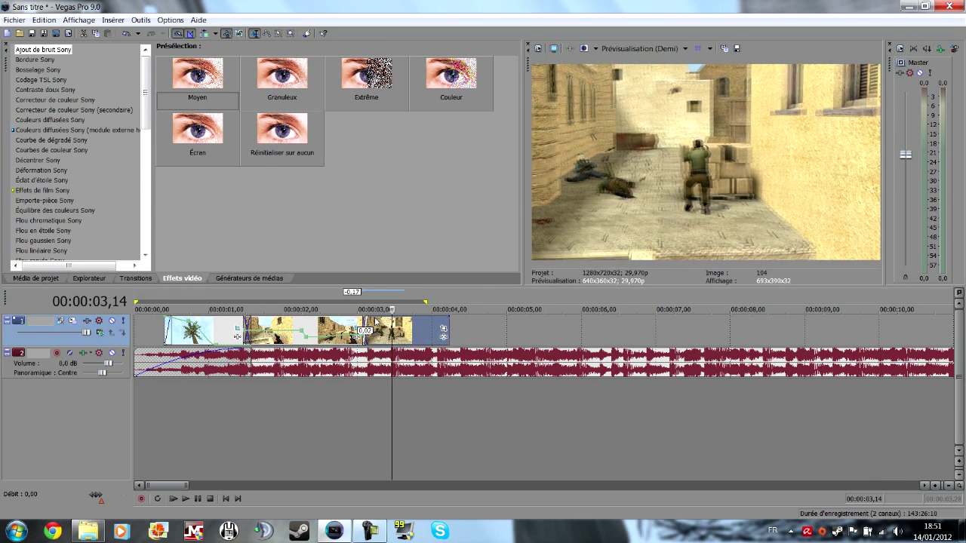
{"action": "left_click", "coordinate": [352, 423]}
{"action": "scroll", "coordinate": [353, 423], "scroll_direction": "up", "scroll_amount": 5}
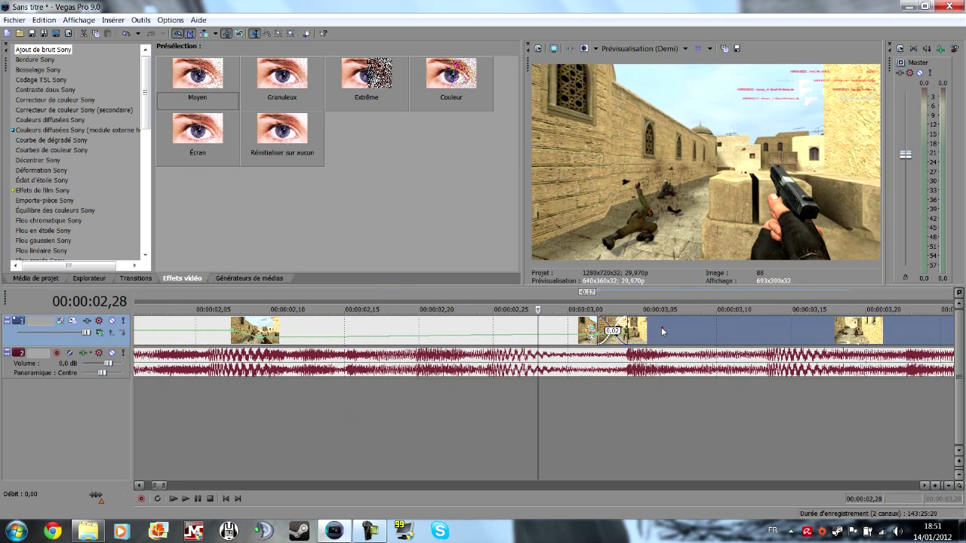
{"action": "key", "text": "space"}
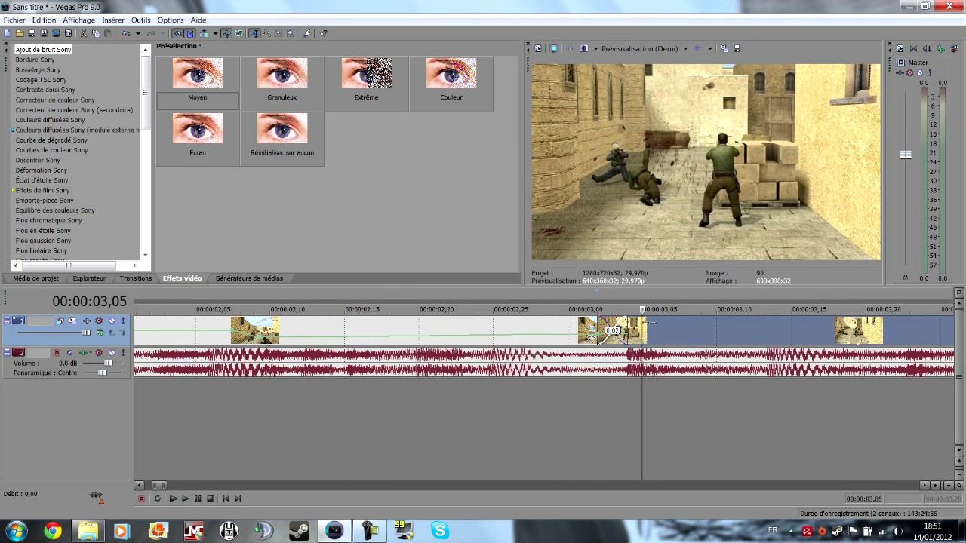
{"action": "key", "text": "space"}
{"action": "key", "text": "space"}
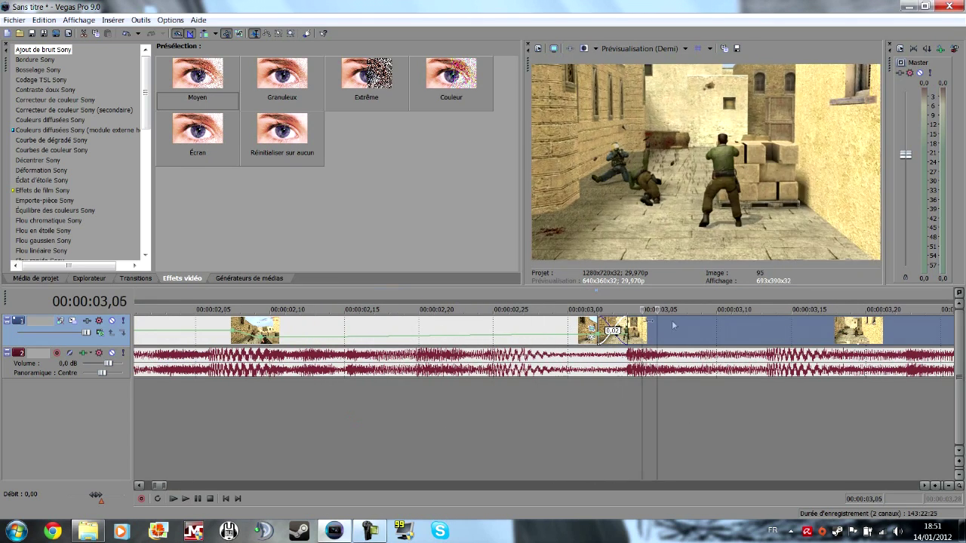
Insert a velocity envelope on the smooth0000never1 clip, starting at 300% and dropping to a slower speed at about 00:00:03,06.
{"action": "right_click", "coordinate": [683, 330]}
{"action": "left_click", "coordinate": [619, 228]}
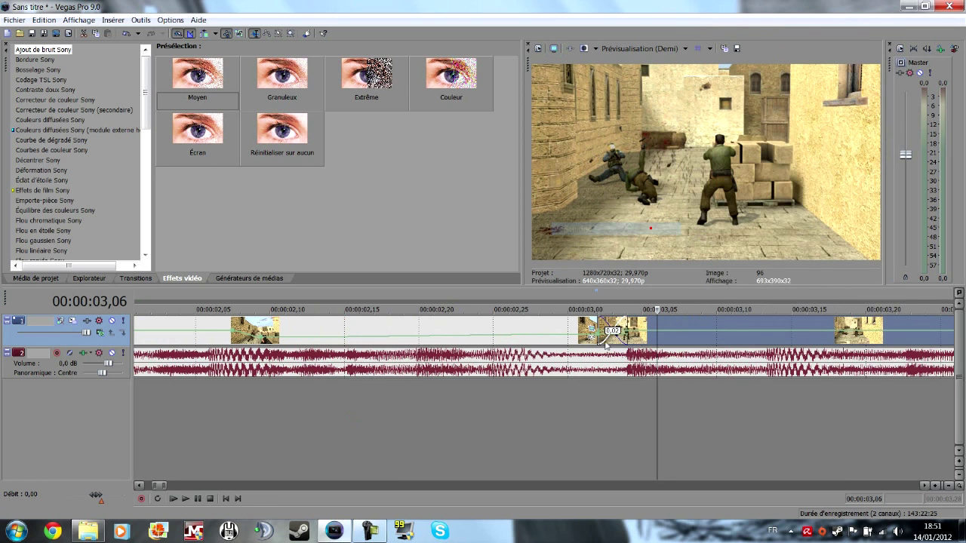
{"action": "left_click_drag", "start_coordinate": [634, 332], "coordinate": [644, 324]}
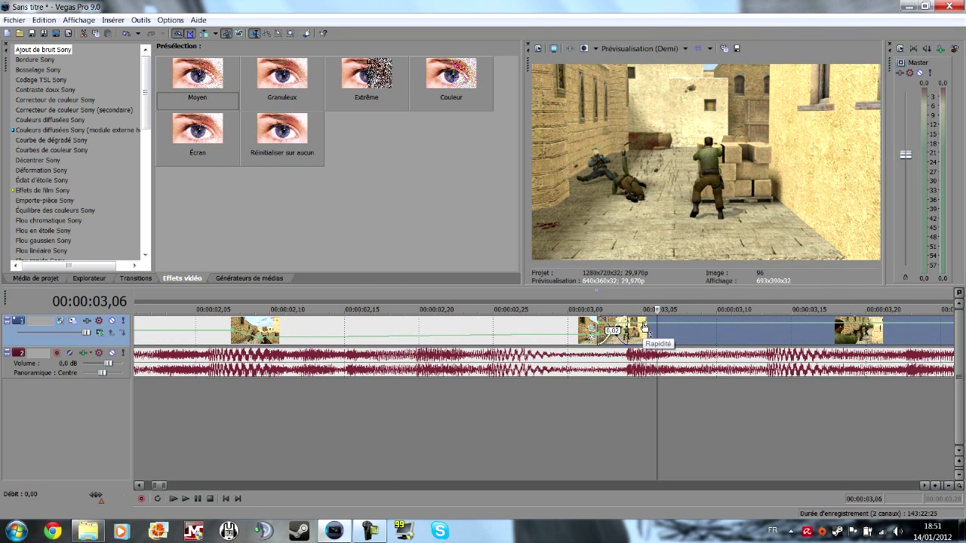
{"action": "left_click", "coordinate": [644, 324]}
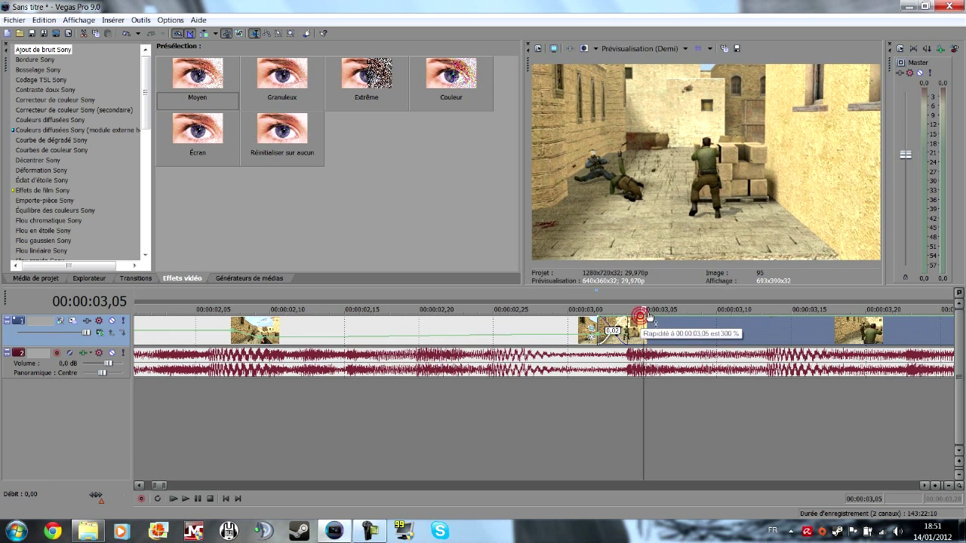
{"action": "mouse_move", "coordinate": [655, 317]}
{"action": "left_click", "coordinate": [660, 329]}
Trim the end of the smooth0000never1 clip to about 00:00:03,20 and play back the montage from the beginning.
{"action": "left_click_drag", "start_coordinate": [661, 328], "coordinate": [868, 326]}
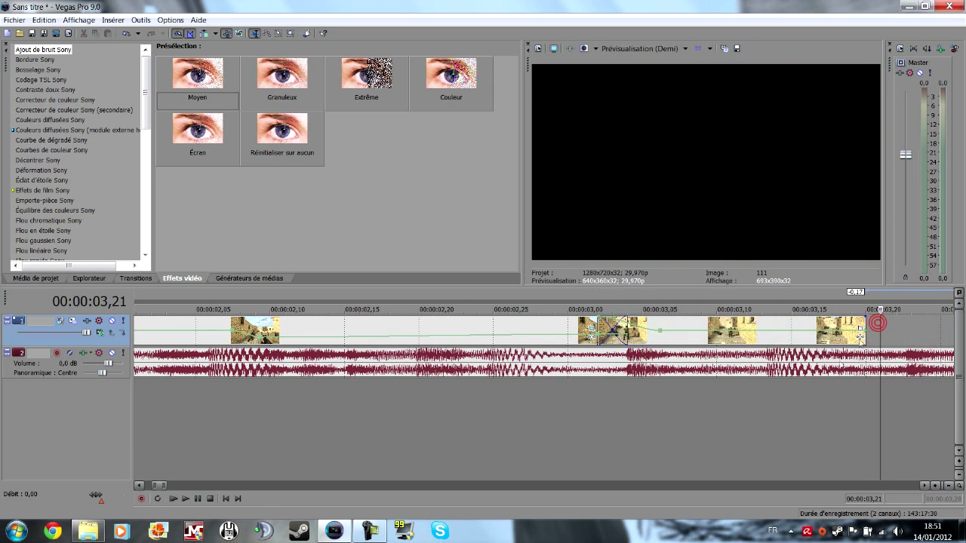
{"action": "key", "text": "Down"}
{"action": "scroll", "coordinate": [282, 462], "scroll_direction": "down", "scroll_amount": 3}
{"action": "key", "text": "Home"}
{"action": "key", "text": "space"}
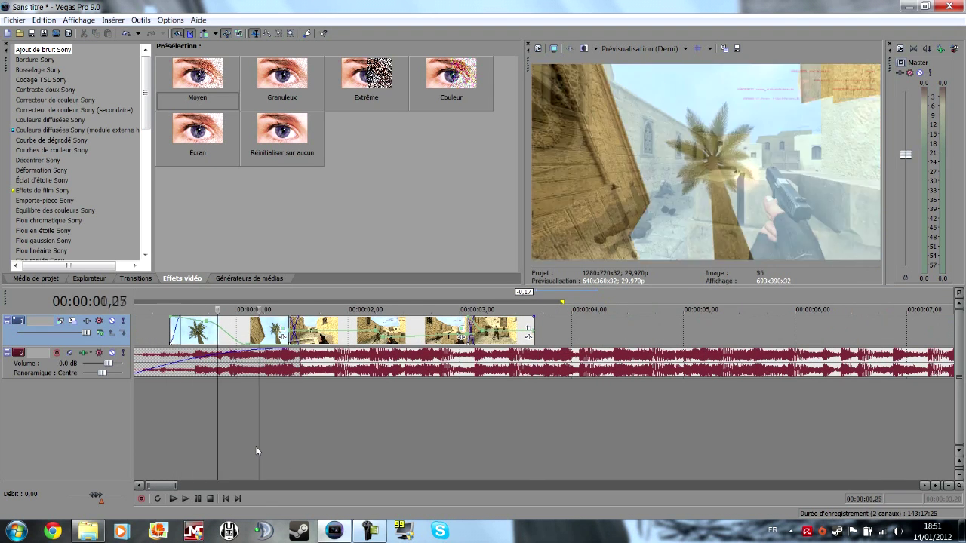
{"action": "key", "text": "space"}
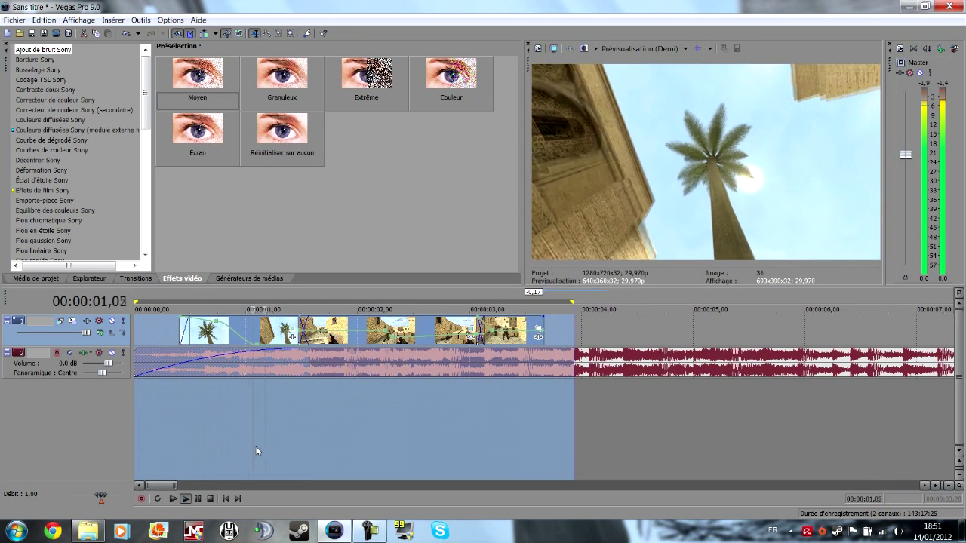
Split the palm tree clip at 00:00:00,18 and delete the part before the cut.
{"action": "key", "text": "space"}
{"action": "left_click", "coordinate": [141, 433]}
{"action": "left_click", "coordinate": [198, 410]}
{"action": "scroll", "coordinate": [278, 376], "scroll_direction": "up", "scroll_amount": 2}
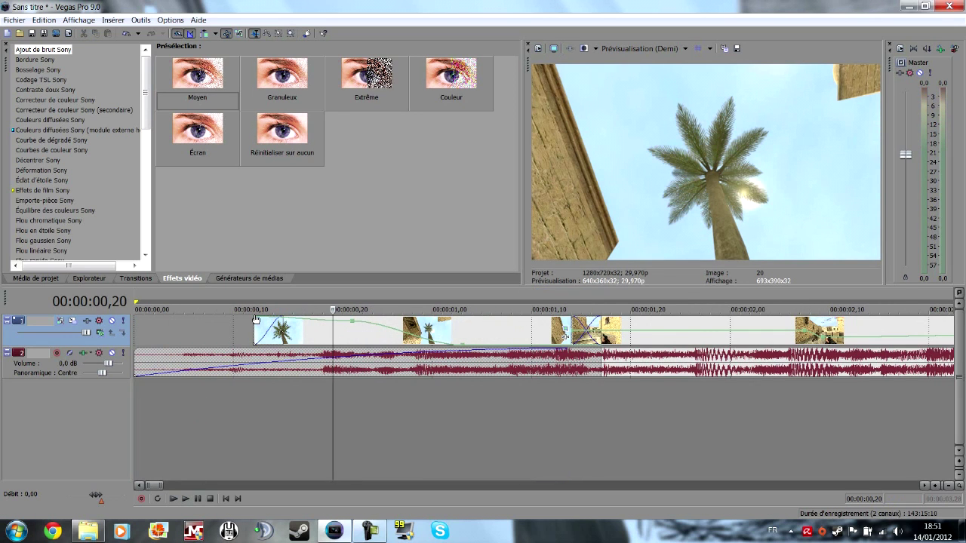
{"action": "left_click_drag", "start_coordinate": [331, 328], "coordinate": [312, 335]}
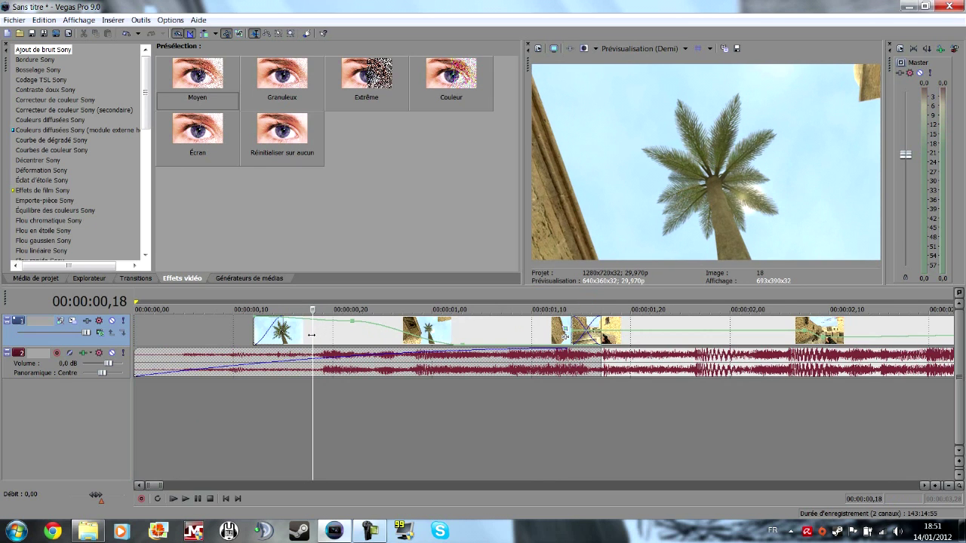
{"action": "left_click", "coordinate": [311, 335]}
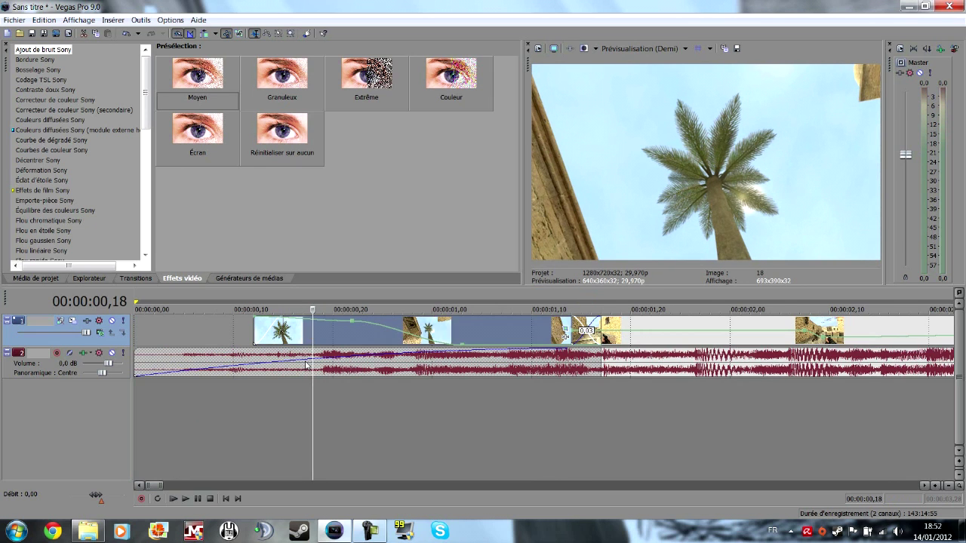
{"action": "key", "text": "s"}
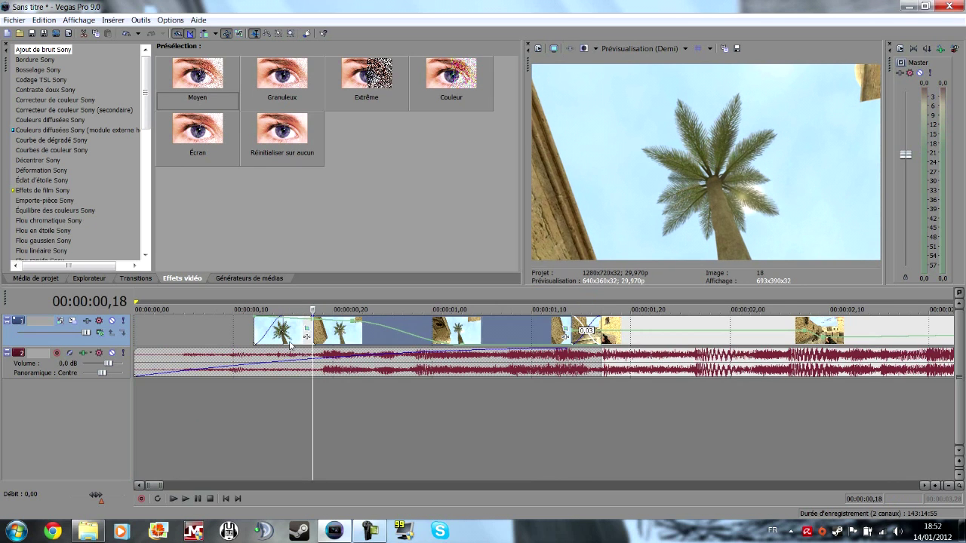
{"action": "left_click", "coordinate": [291, 344]}
{"action": "key", "text": "Delete"}
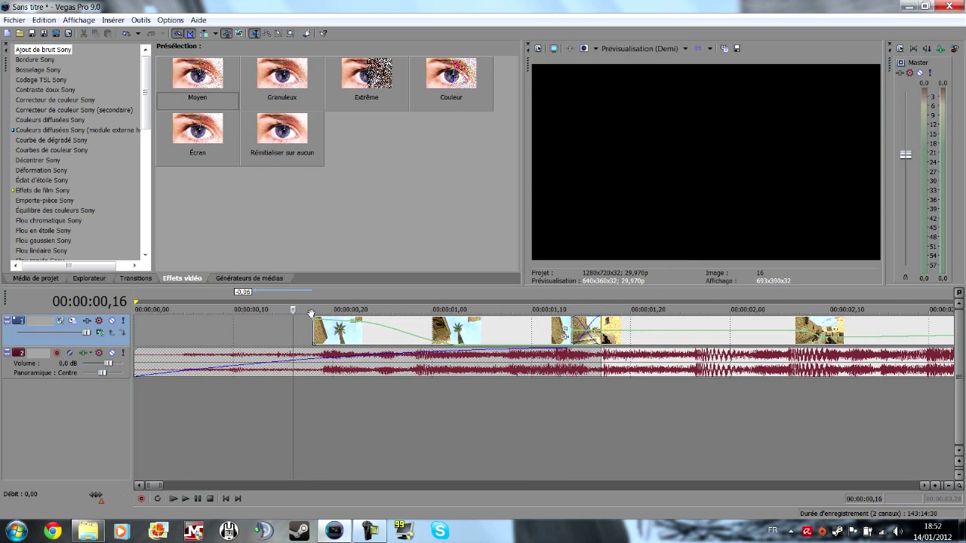
Add a short fade-in of about three frames to the palm tree clip and move its velocity point to about 00:00:00,24.
{"action": "left_click_drag", "start_coordinate": [313, 315], "coordinate": [341, 313]}
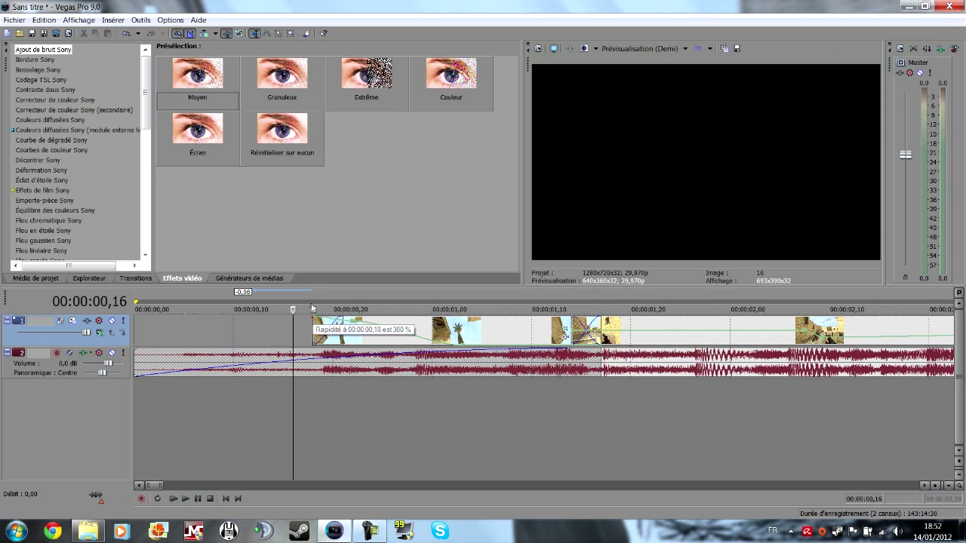
{"action": "mouse_move", "coordinate": [373, 328]}
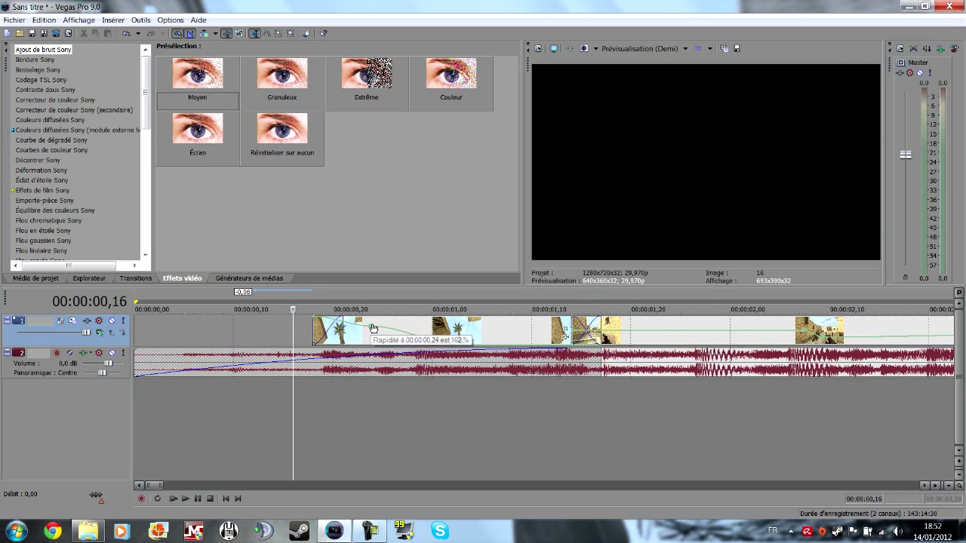
{"action": "key", "text": "space"}
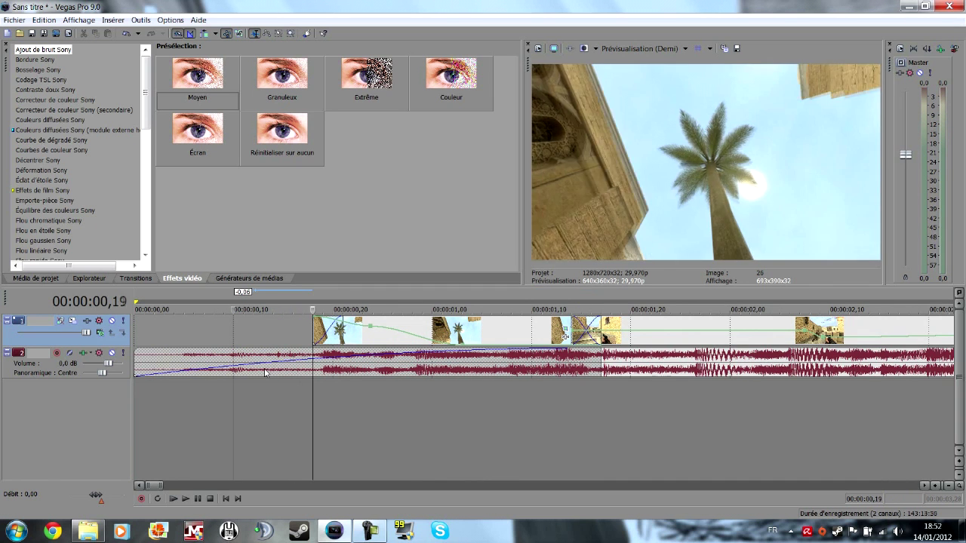
{"action": "double_click", "coordinate": [359, 369]}
{"action": "left_click", "coordinate": [392, 394]}
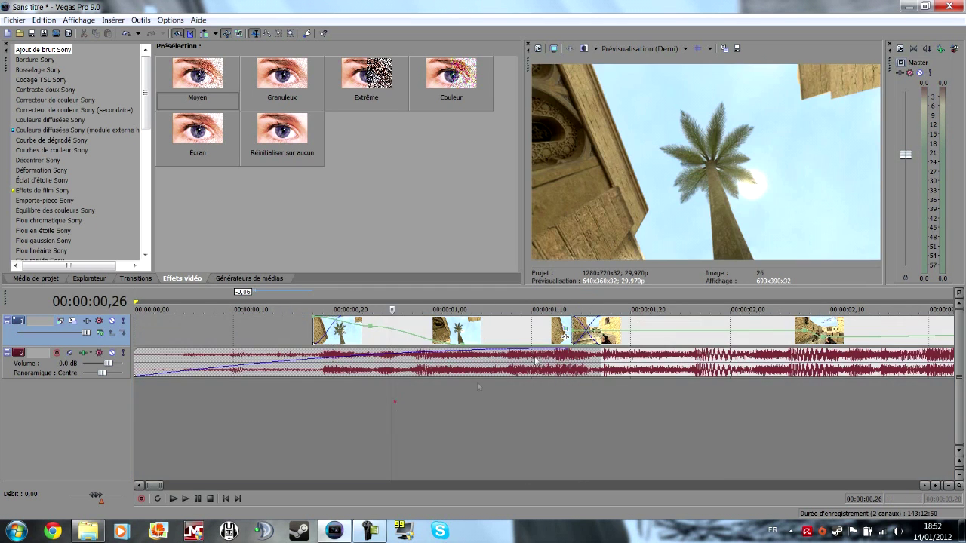
Open the pan/crop settings of the smooth00002never clip and scrub through its crop animation.
{"action": "left_click", "coordinate": [566, 327]}
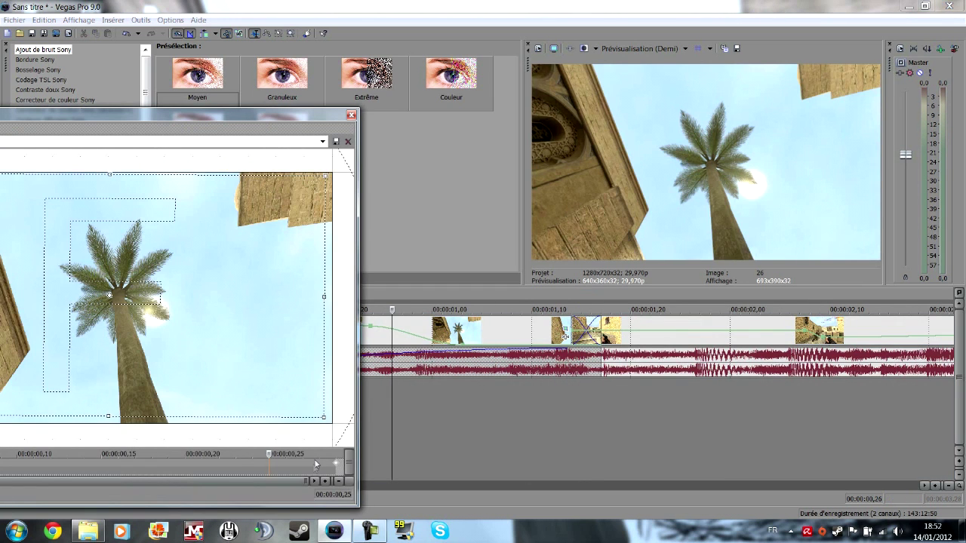
{"action": "left_click", "coordinate": [316, 463]}
{"action": "left_click_drag", "start_coordinate": [229, 118], "coordinate": [357, 99]}
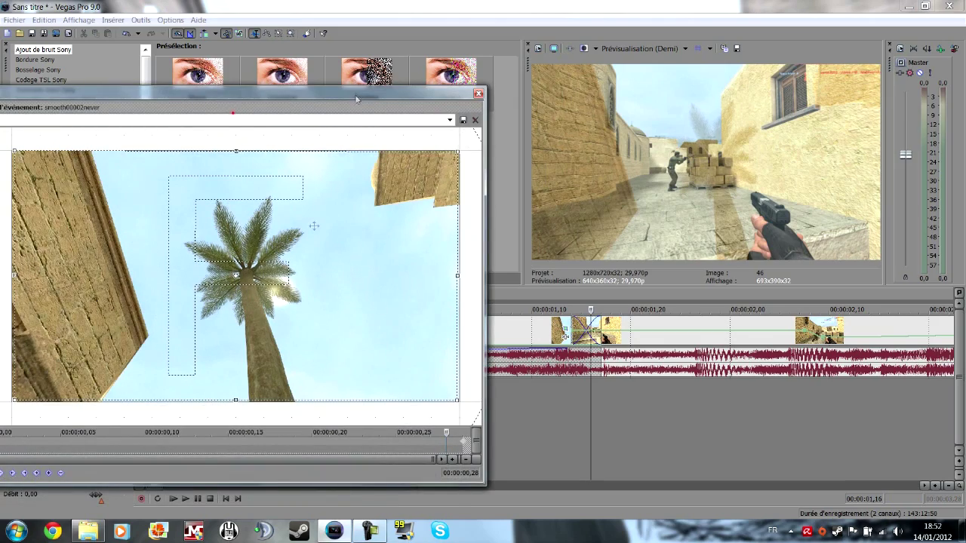
{"action": "left_click", "coordinate": [94, 439]}
{"action": "left_click_drag", "start_coordinate": [120, 432], "coordinate": [379, 433]}
{"action": "left_click", "coordinate": [478, 93]}
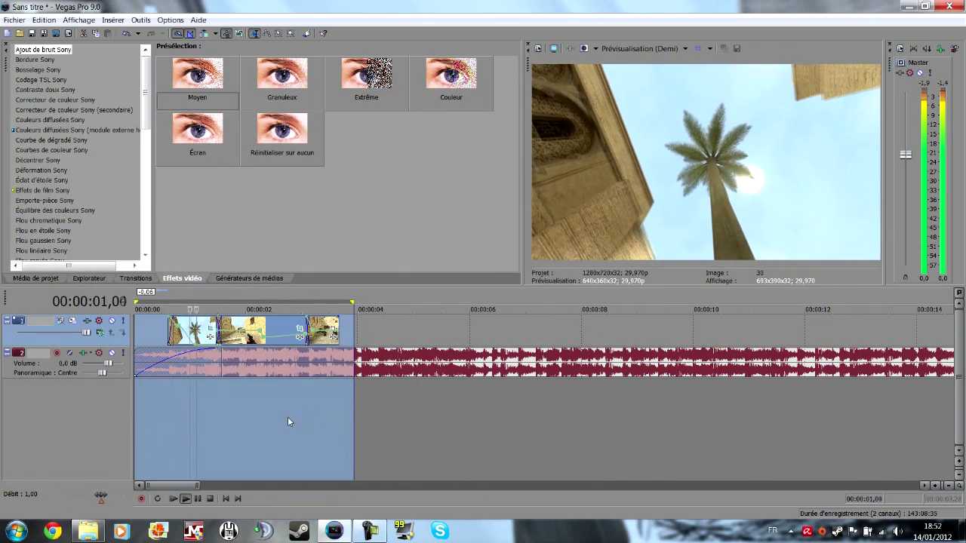
Move the palm tree clip's velocity point to about 00:00:00,27 and play back the montage from the beginning.
{"action": "key", "text": "space"}
{"action": "left_click", "coordinate": [220, 431]}
{"action": "scroll", "coordinate": [263, 415], "scroll_direction": "up", "scroll_amount": 3}
{"action": "left_click", "coordinate": [343, 406]}
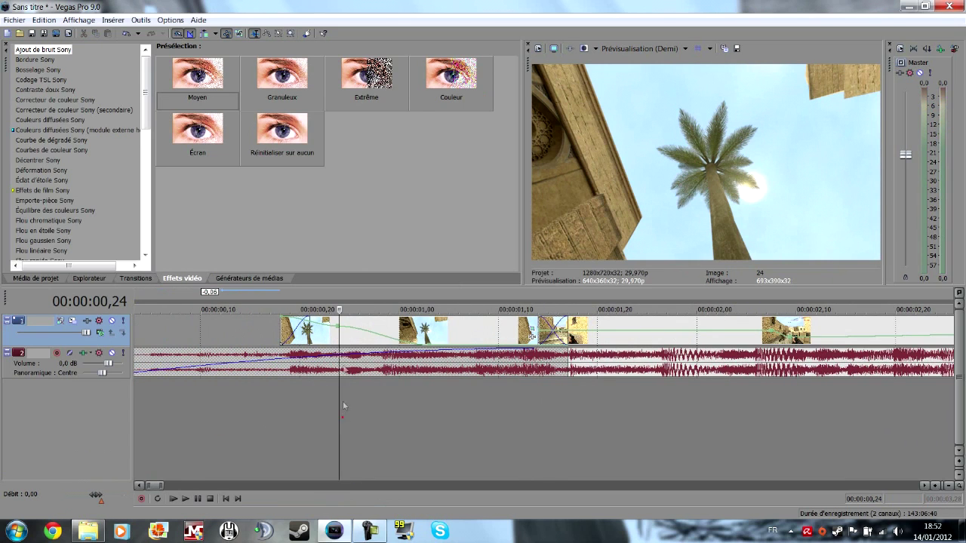
{"action": "left_click_drag", "start_coordinate": [339, 328], "coordinate": [387, 368]}
{"action": "key", "text": "space"}
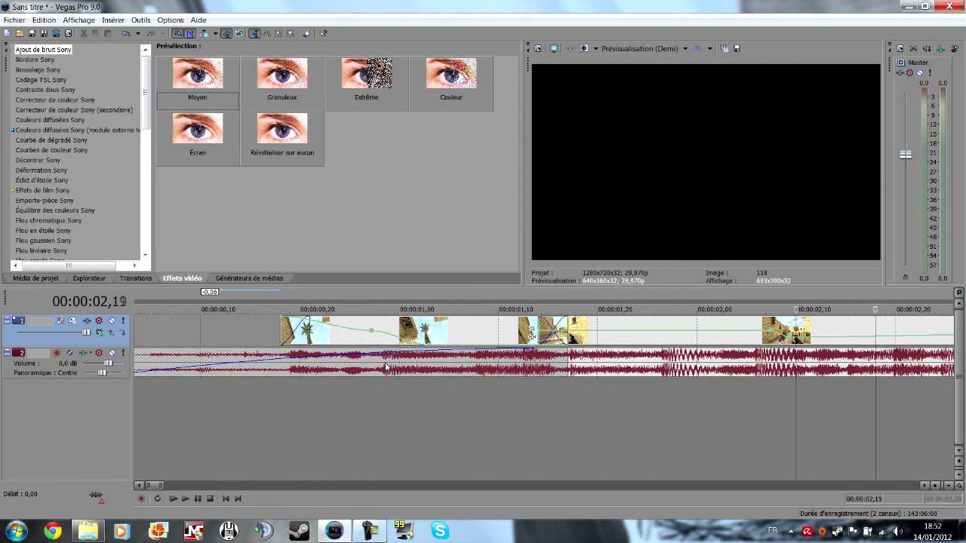
{"action": "double_click", "coordinate": [385, 366]}
{"action": "scroll", "coordinate": [385, 366], "scroll_direction": "down", "scroll_amount": 5}
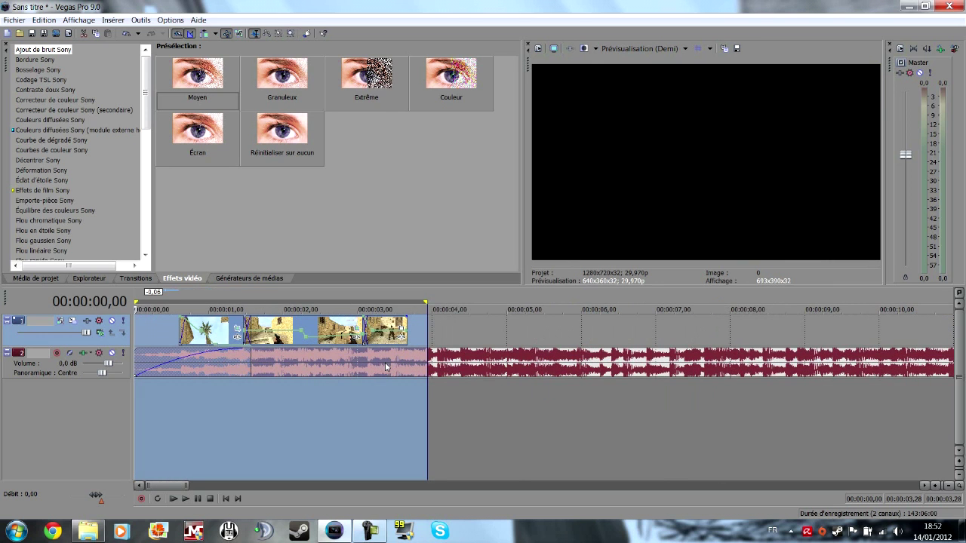
{"action": "key", "text": "space"}
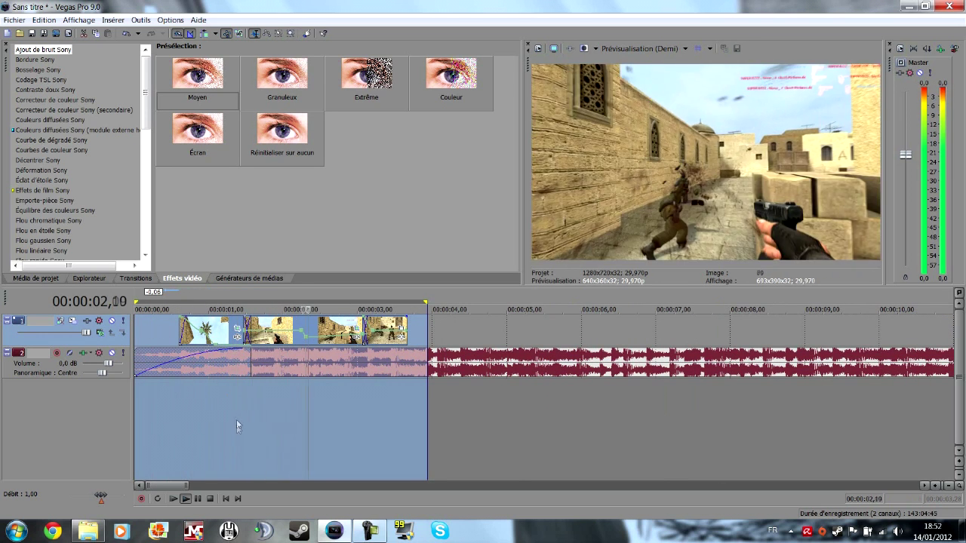
Adjust the end of the palm tree clip's velocity envelope near the crossfade and play back the montage.
{"action": "key", "text": "space"}
{"action": "left_click", "coordinate": [237, 417]}
{"action": "scroll", "coordinate": [237, 417], "scroll_direction": "up", "scroll_amount": 5}
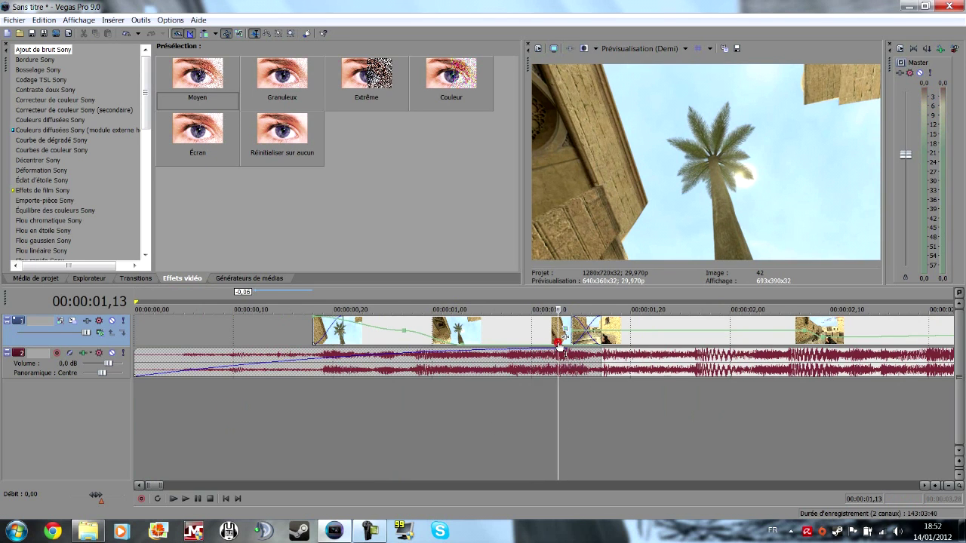
{"action": "left_click_drag", "start_coordinate": [559, 347], "coordinate": [598, 341]}
{"action": "scroll", "coordinate": [598, 349], "scroll_direction": "down", "scroll_amount": 4}
{"action": "left_click", "coordinate": [144, 423]}
{"action": "key", "text": "space"}
{"action": "key", "text": "space"}
{"action": "double_click", "coordinate": [332, 423]}
{"action": "key", "text": "space"}
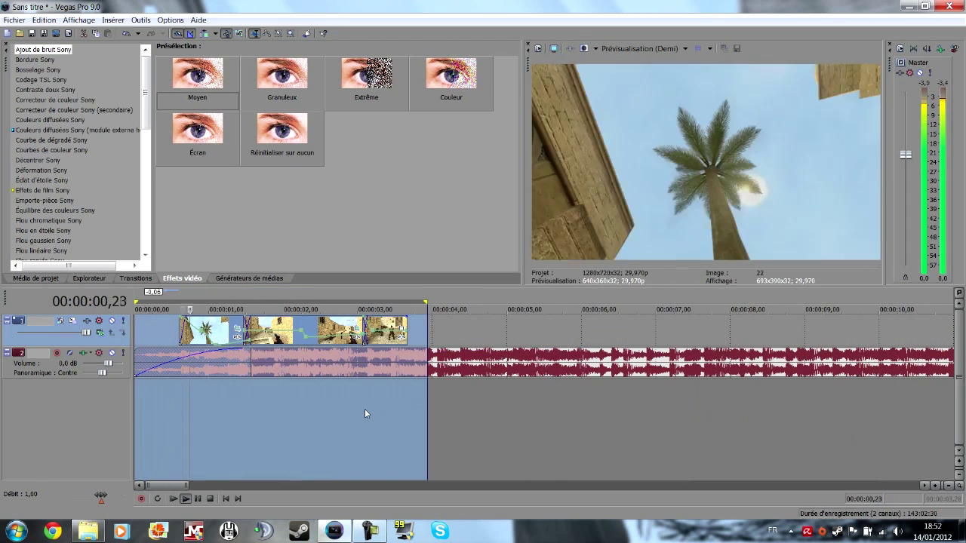
Replay the palm tree intro and its transition into the gameplay several times to check the timing against the song.
{"action": "left_click", "coordinate": [228, 429]}
{"action": "key", "text": "space"}
{"action": "scroll", "coordinate": [230, 430], "scroll_direction": "up", "scroll_amount": 6}
{"action": "key", "text": "space"}
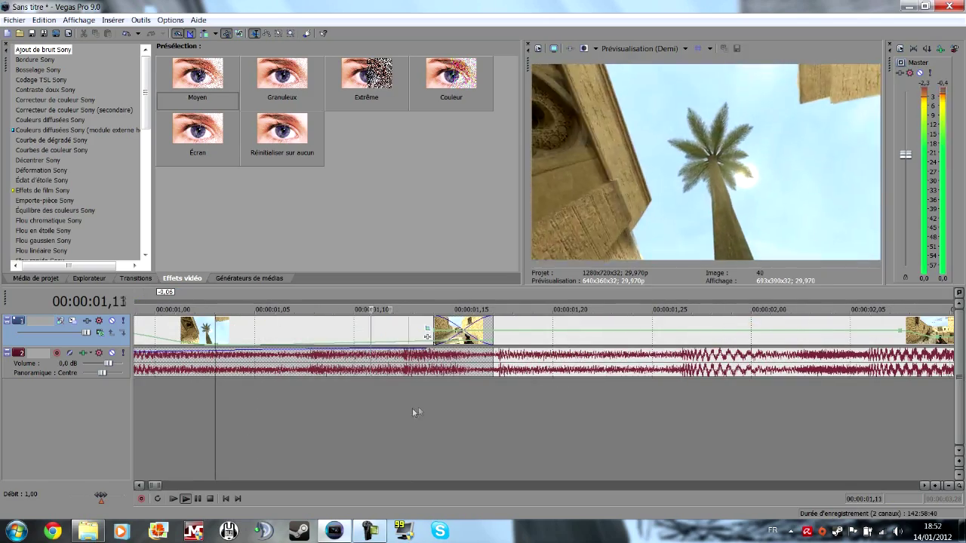
{"action": "scroll", "coordinate": [462, 385], "scroll_direction": "down", "scroll_amount": 3}
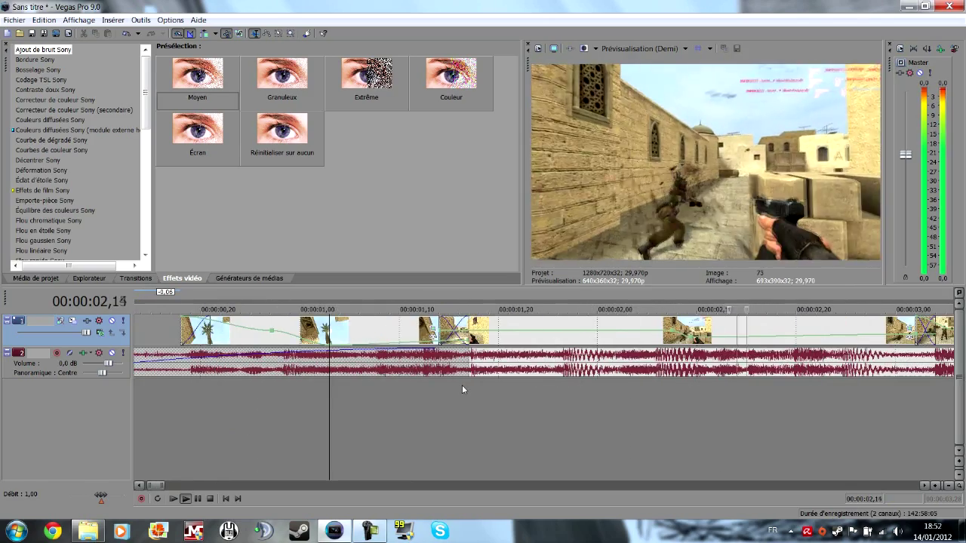
{"action": "key", "text": "space"}
{"action": "scroll", "coordinate": [453, 392], "scroll_direction": "down", "scroll_amount": 3}
{"action": "key", "text": "space"}
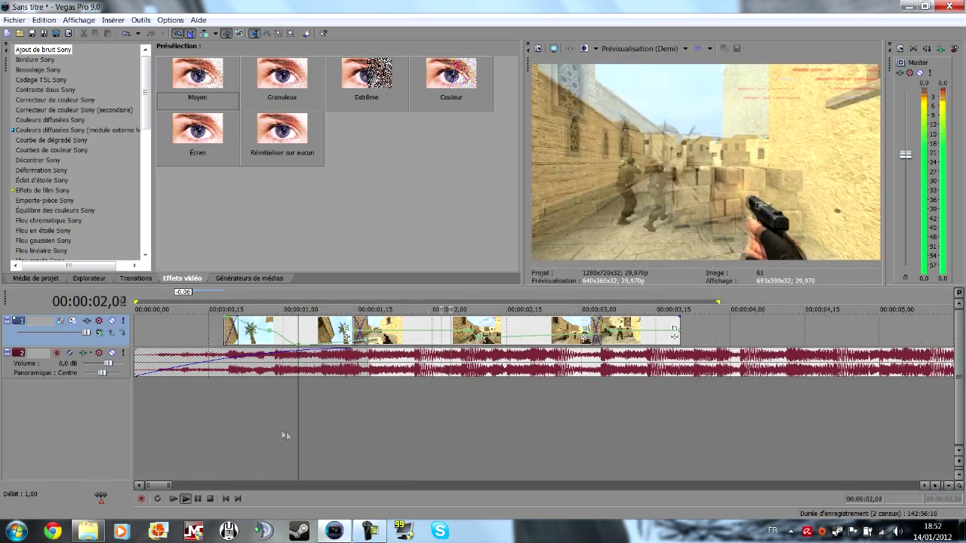
{"action": "key", "text": "space"}
{"action": "key", "text": "space"}
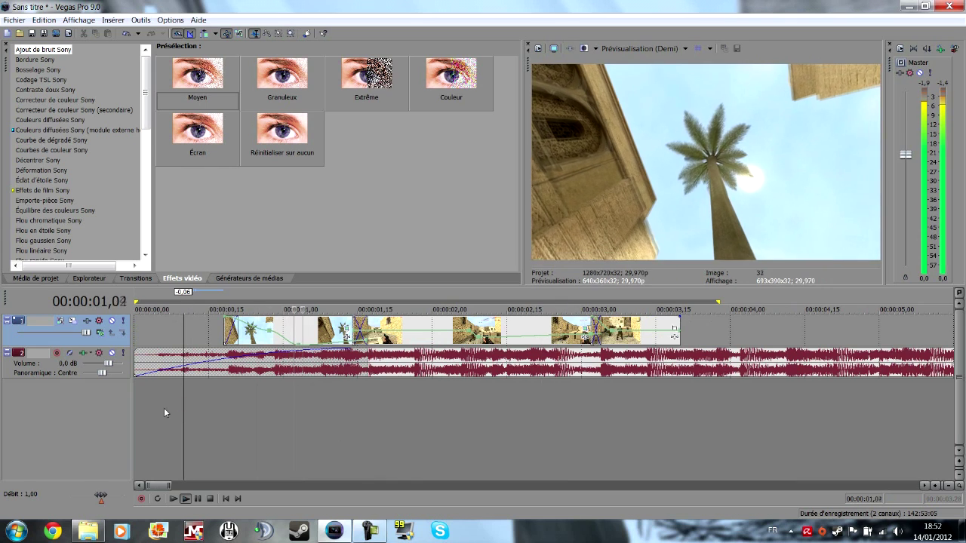
{"action": "key", "text": "space"}
{"action": "key", "text": "space"}
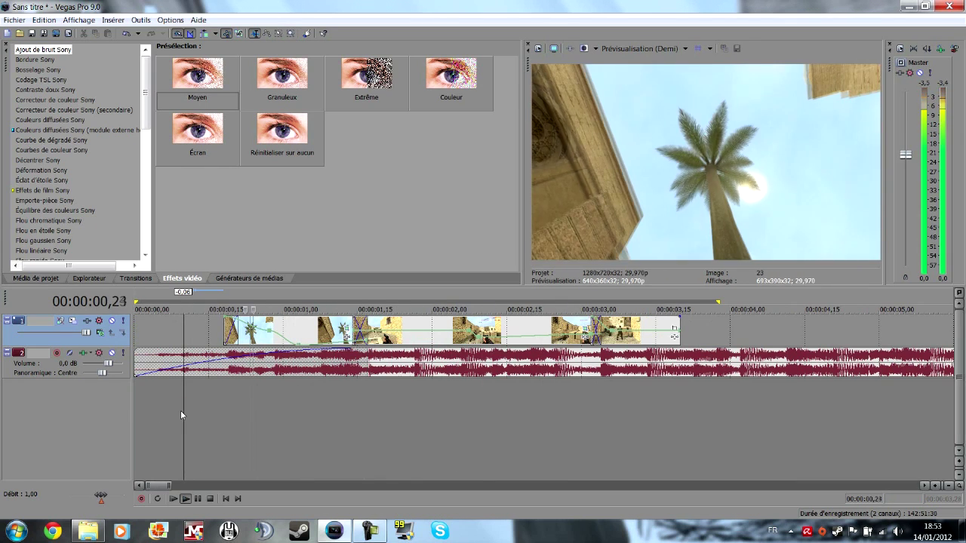
{"action": "key", "text": "space"}
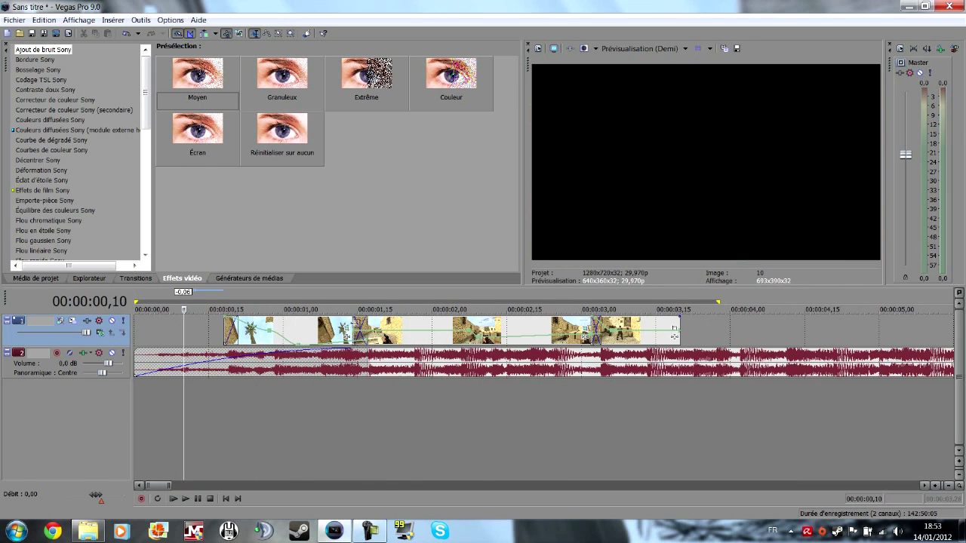
Extend the palm tree clip's end by 0,01 for a 0,04 crossfade with KillNever1 and play back the transition.
{"action": "left_click_drag", "start_coordinate": [363, 330], "coordinate": [348, 332]}
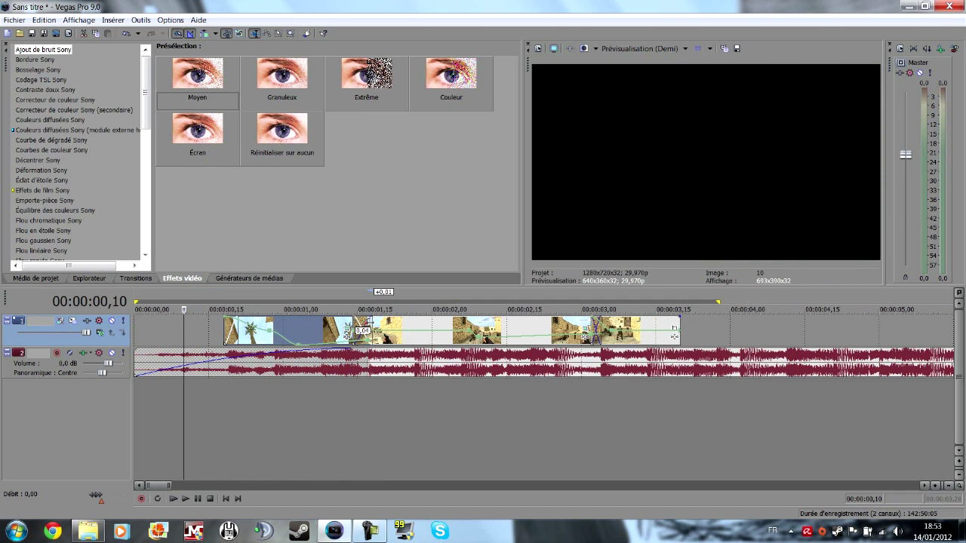
{"action": "key", "text": "space"}
{"action": "double_click", "coordinate": [329, 387]}
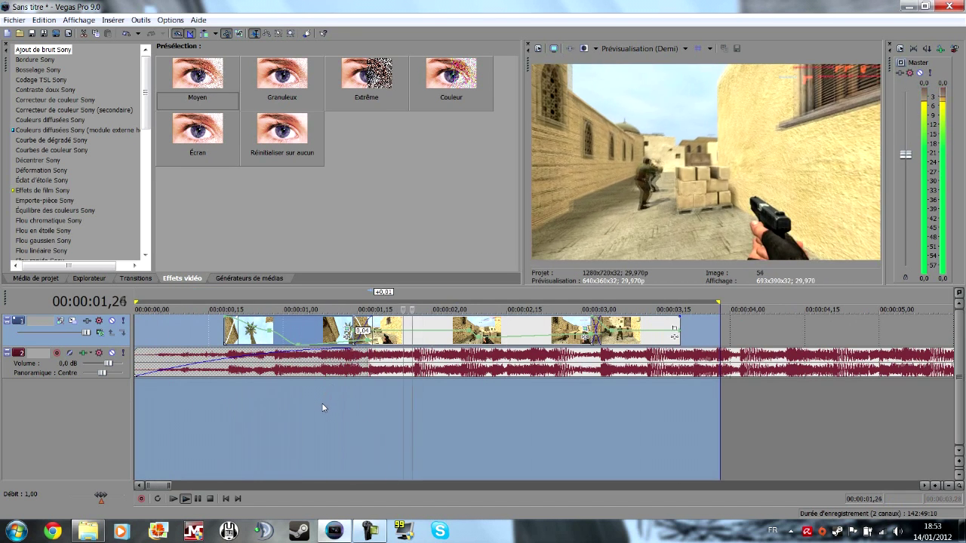
{"action": "left_click", "coordinate": [335, 411]}
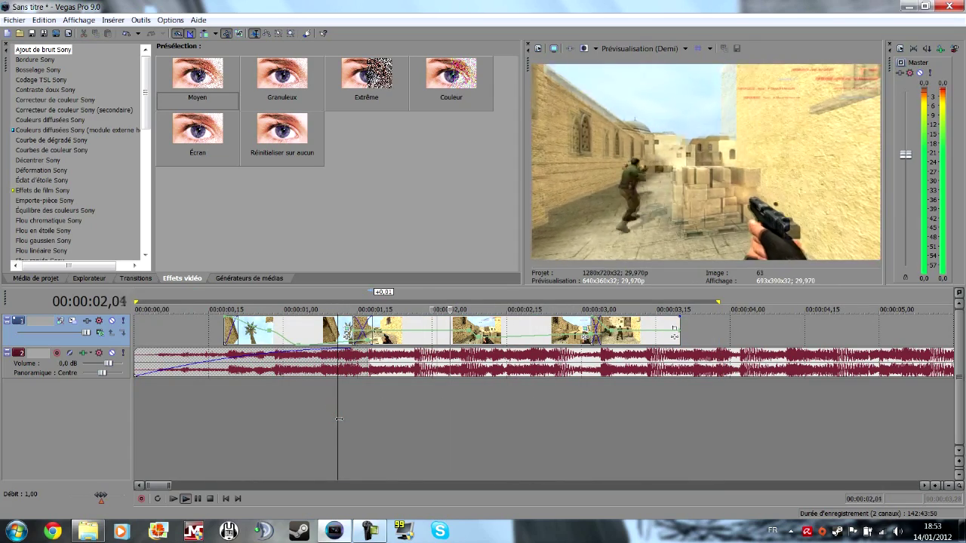
{"action": "key", "text": "space"}
{"action": "left_click", "coordinate": [416, 426]}
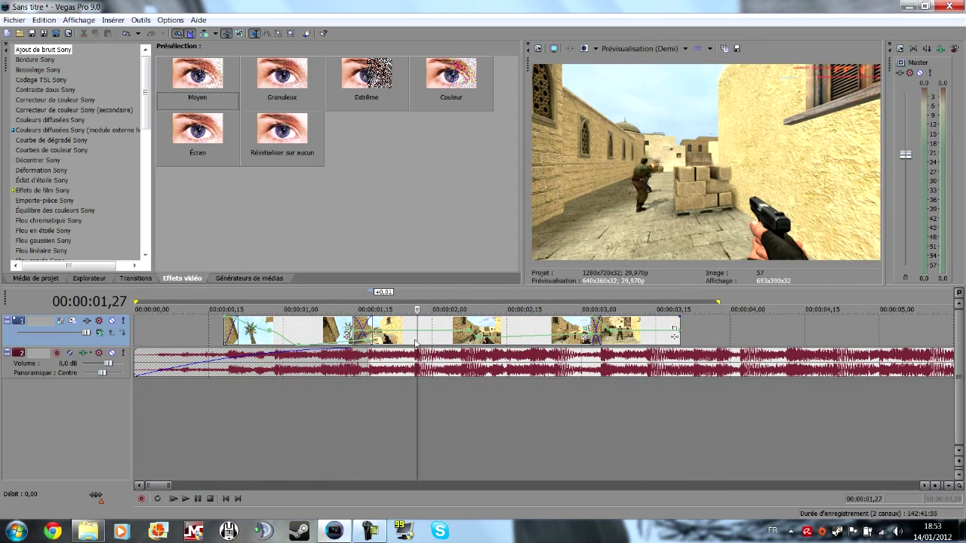
{"action": "key", "text": "space"}
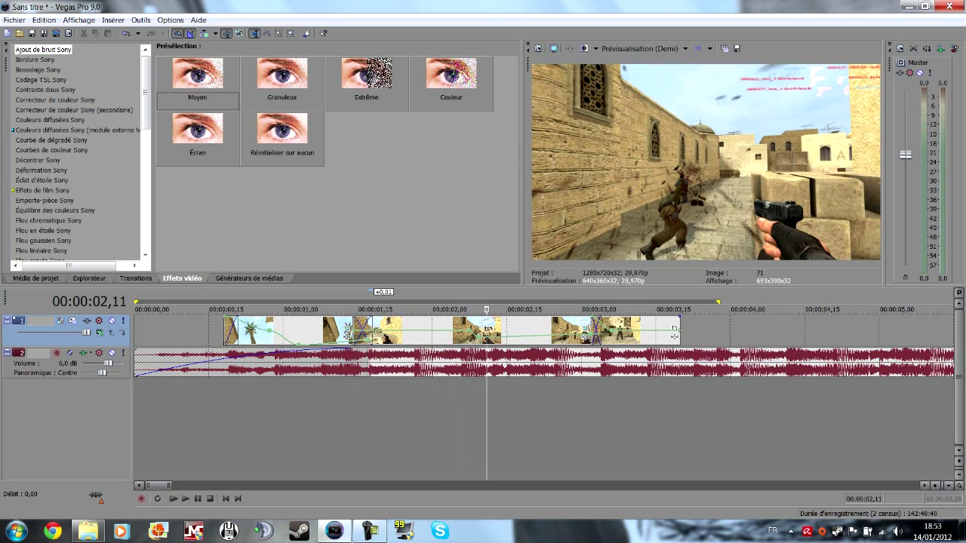
Rotate the KillNever1 crop frame slightly in the opposite direction at the 00:00:00,25 keyframe and play back the kill.
{"action": "left_click", "coordinate": [347, 333]}
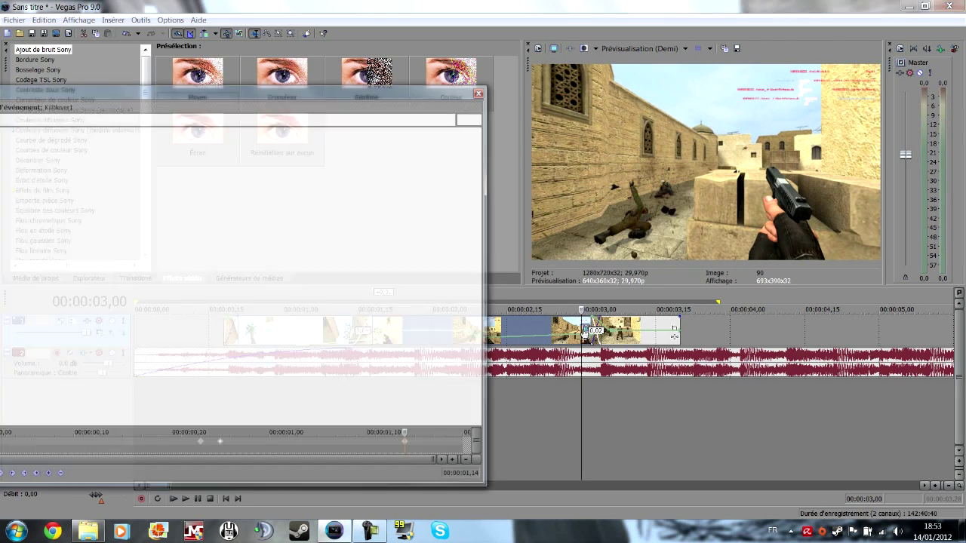
{"action": "left_click", "coordinate": [221, 443]}
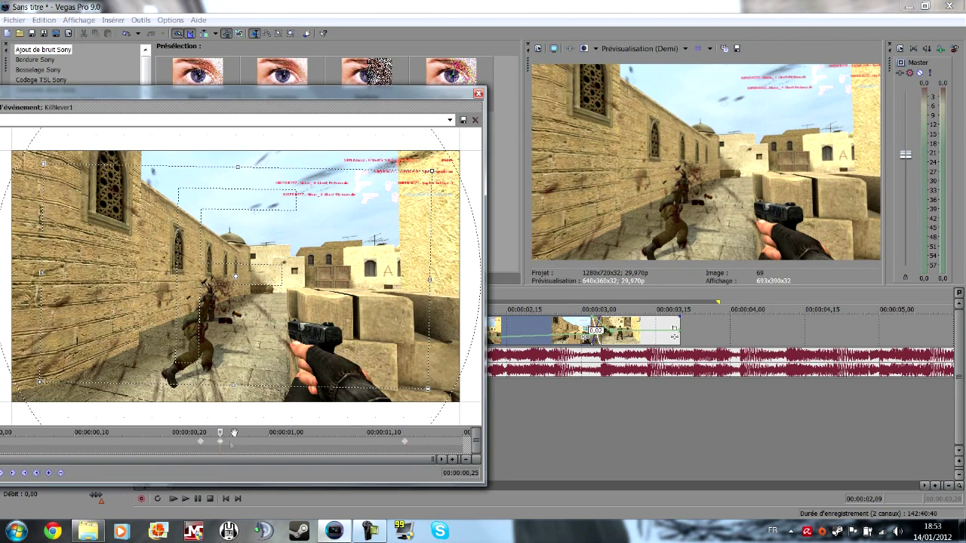
{"action": "left_click_drag", "start_coordinate": [264, 152], "coordinate": [261, 150]}
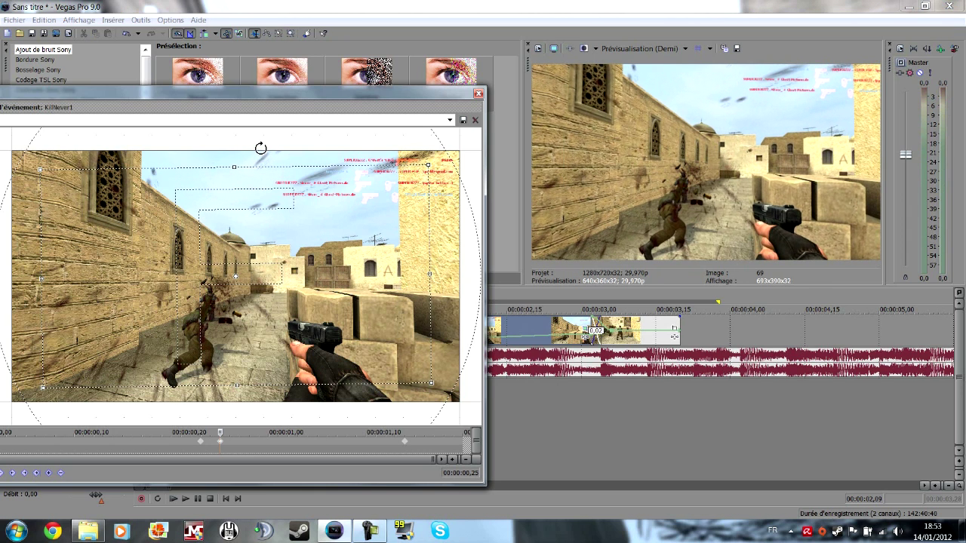
{"action": "left_click", "coordinate": [478, 93]}
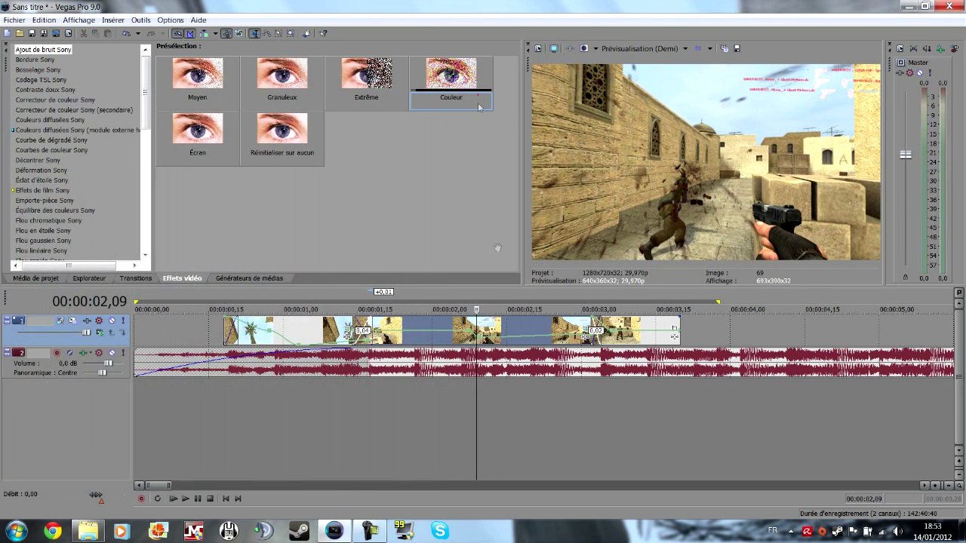
{"action": "key", "text": "space"}
{"action": "left_click", "coordinate": [344, 418]}
{"action": "key", "text": "space"}
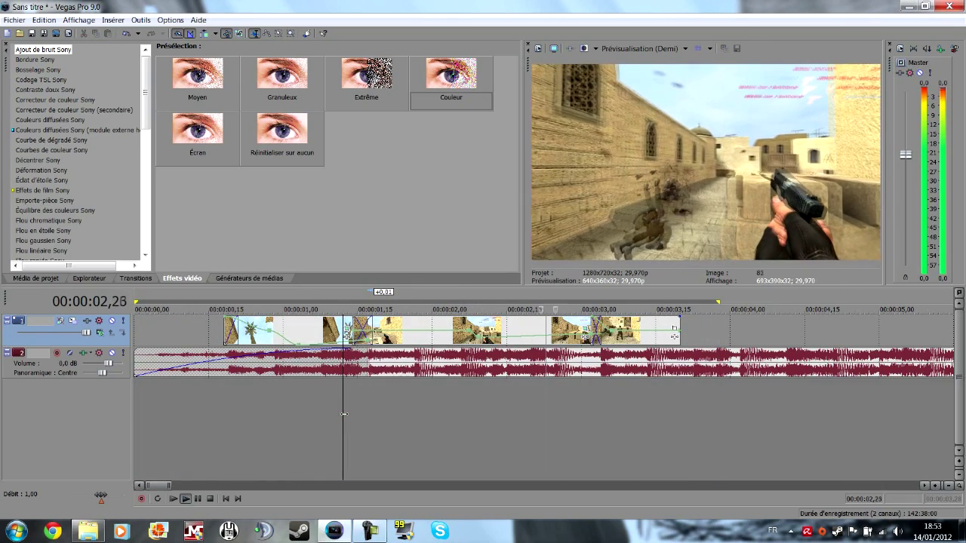
{"action": "key", "text": "space"}
Play back the end of KillNever1 and the following clip to check the kill against the song.
{"action": "left_click", "coordinate": [614, 418]}
{"action": "left_click", "coordinate": [585, 417]}
{"action": "key", "text": "space"}
{"action": "key", "text": "space"}
{"action": "key", "text": "s"}
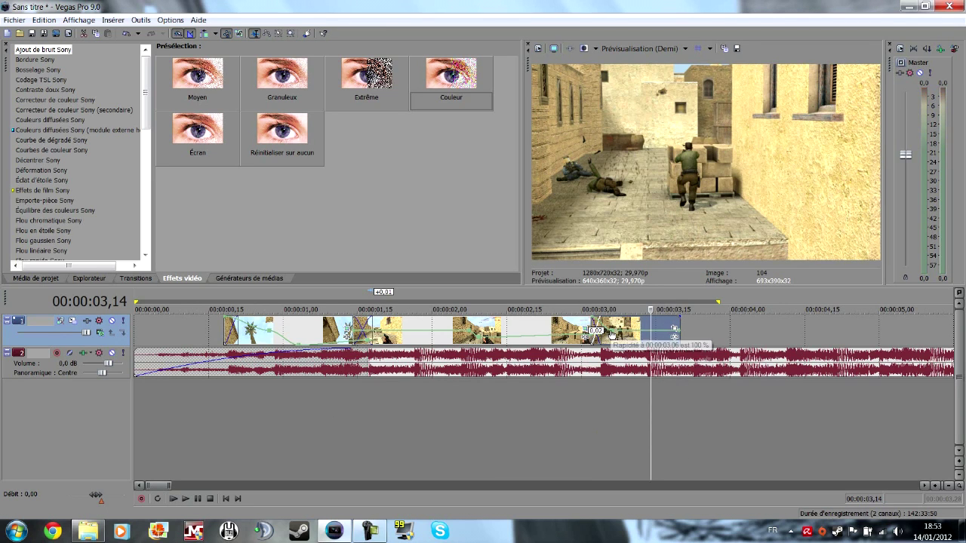
Set the velocity envelope at the start of the smooth0000never1 clip to 20 % and play back the montage.
{"action": "right_click", "coordinate": [610, 335]}
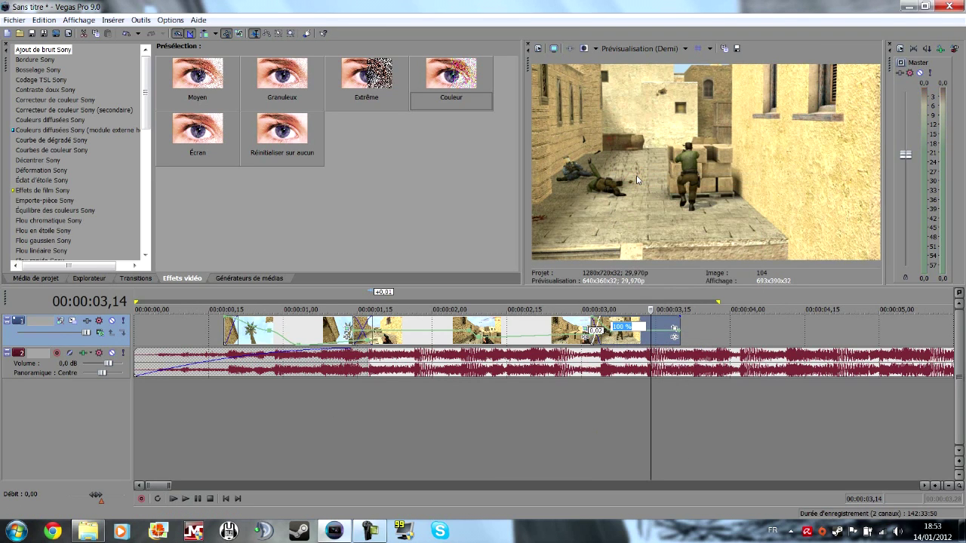
{"action": "type", "text": "20"}
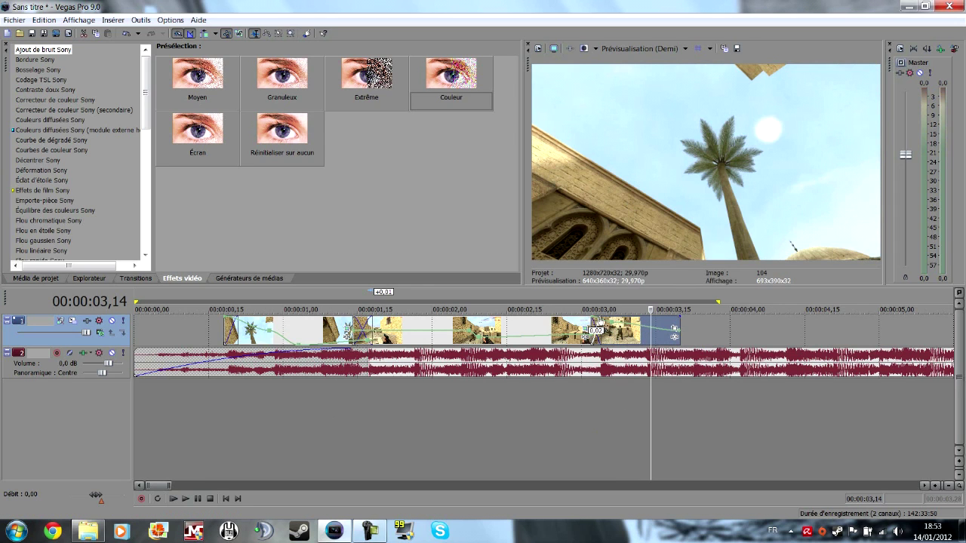
{"action": "right_click", "coordinate": [613, 323]}
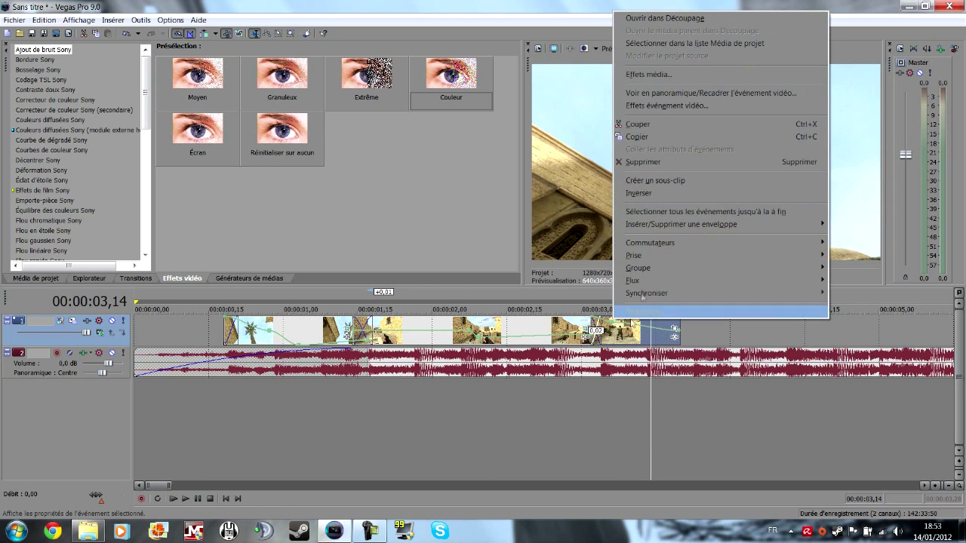
{"action": "right_click", "coordinate": [611, 326]}
{"action": "left_click", "coordinate": [647, 176]}
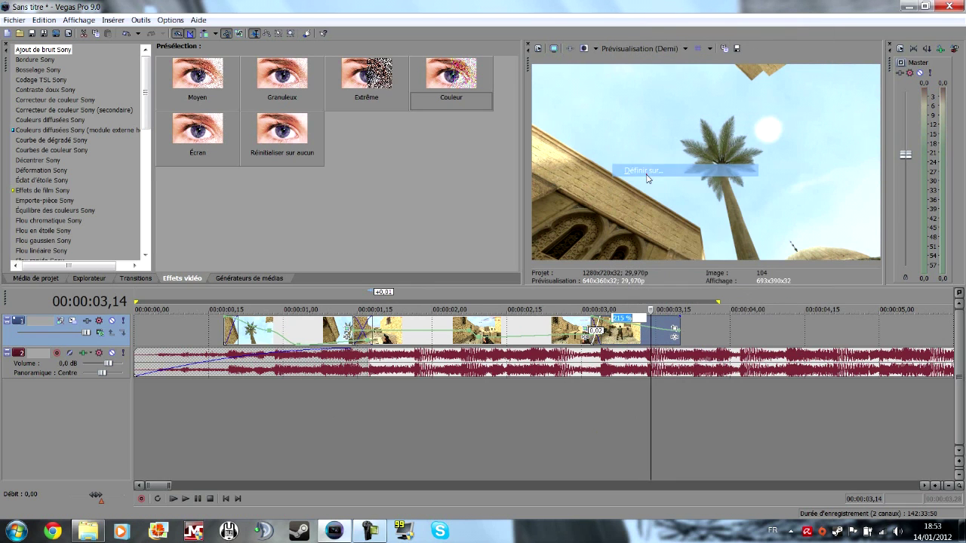
{"action": "key", "text": "Return"}
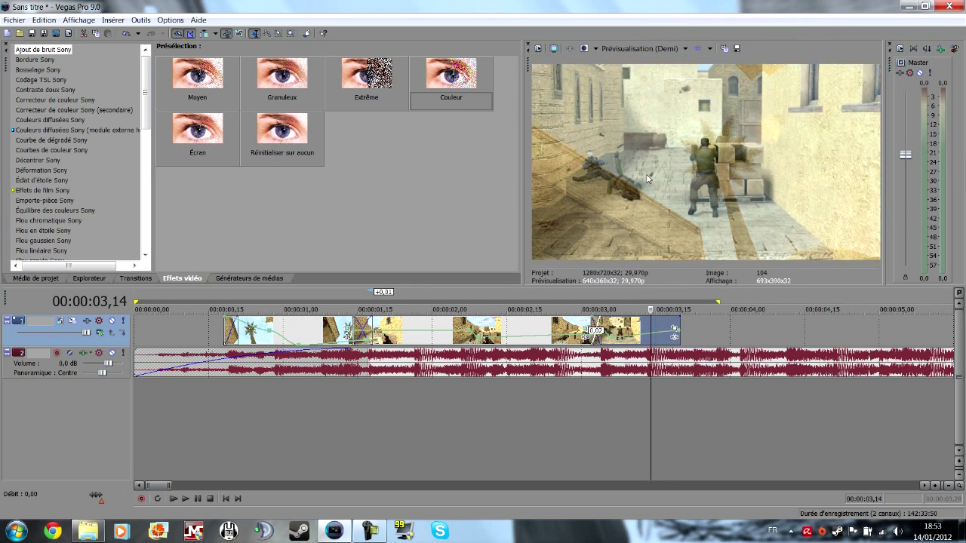
{"action": "left_click_drag", "start_coordinate": [651, 310], "coordinate": [602, 309]}
{"action": "left_click", "coordinate": [648, 303]}
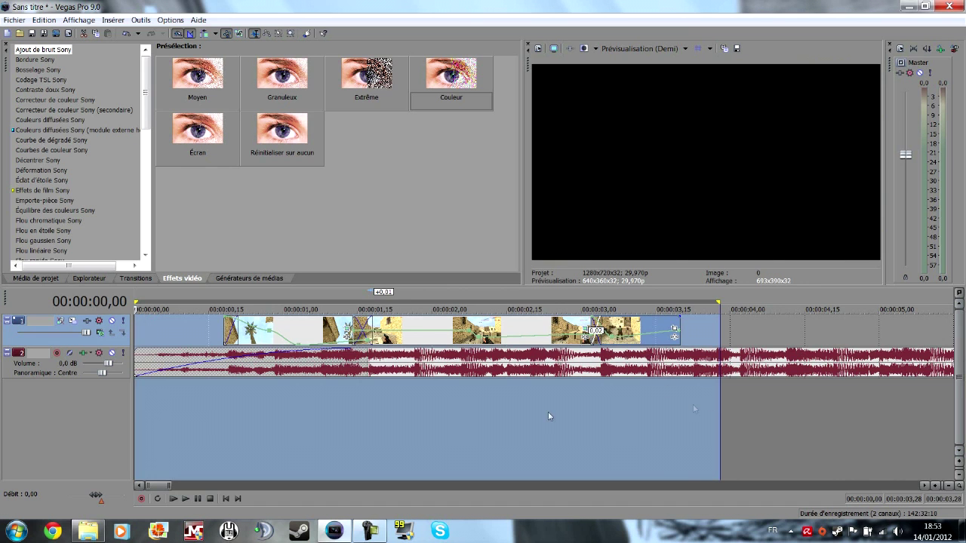
{"action": "key", "text": "space"}
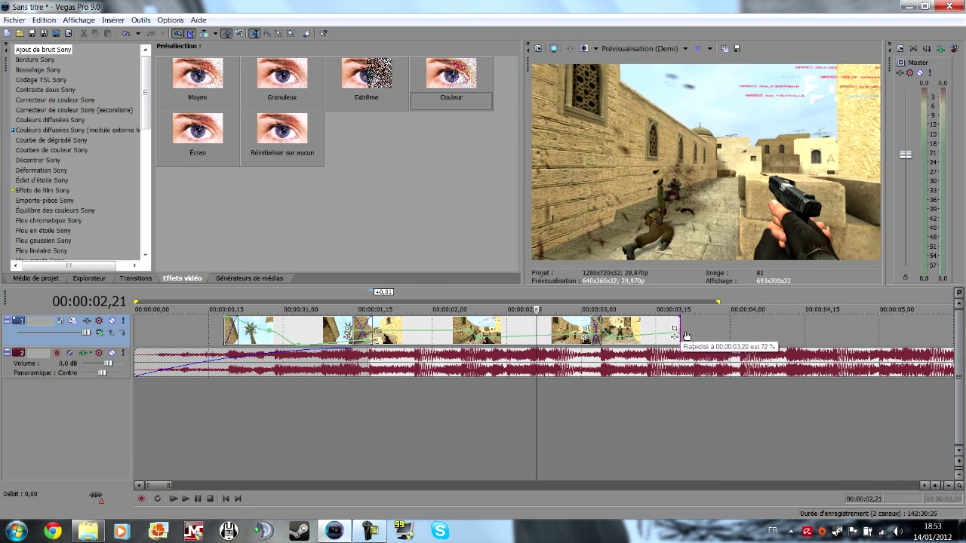
Lower the velocity envelope at the end of the smooth0000never1 clip.
{"action": "right_click", "coordinate": [612, 335]}
{"action": "left_click", "coordinate": [646, 187]}
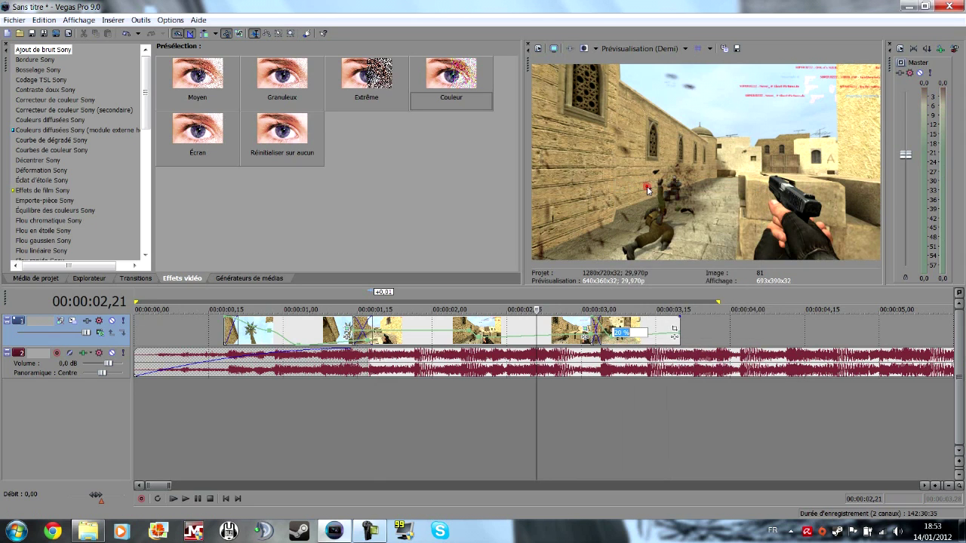
{"action": "right_click", "coordinate": [678, 335]}
{"action": "left_click", "coordinate": [719, 188]}
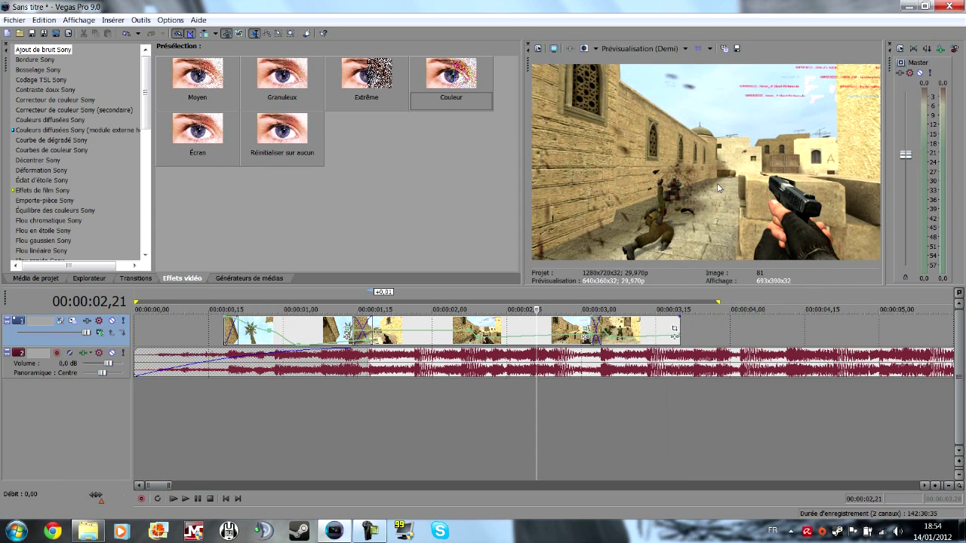
Replay the montage through the kill and the crossfade into smooth0000never1 to check its timing against the song.
{"action": "key", "text": "space"}
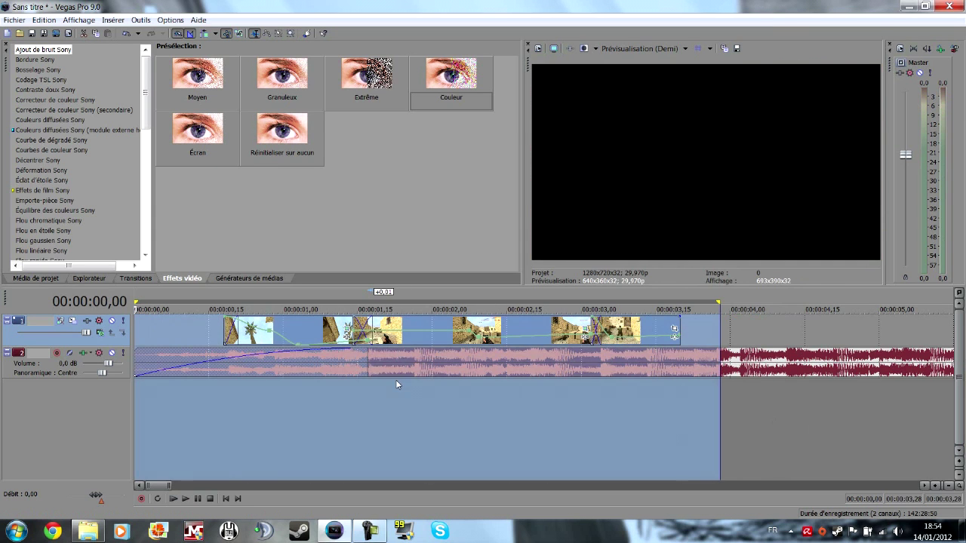
{"action": "left_click", "coordinate": [210, 397]}
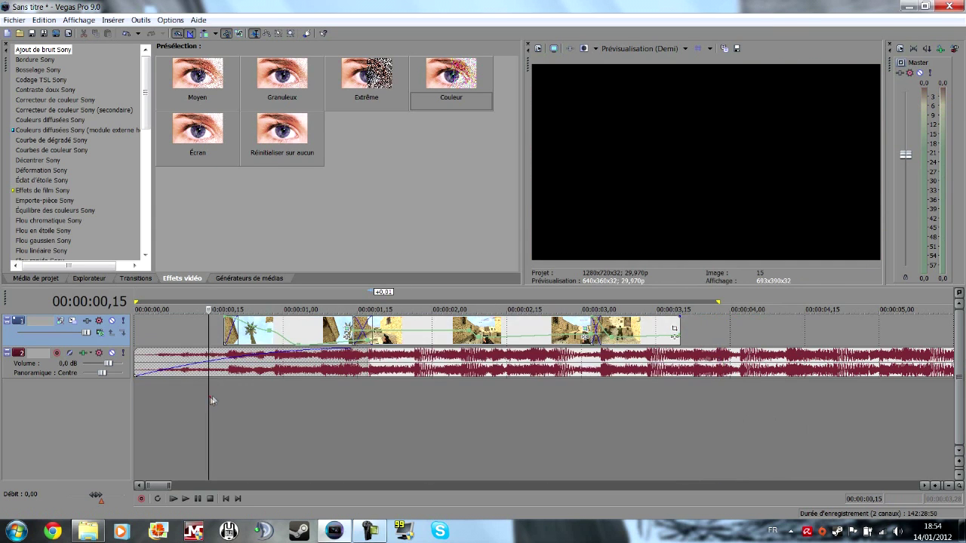
{"action": "key", "text": "space"}
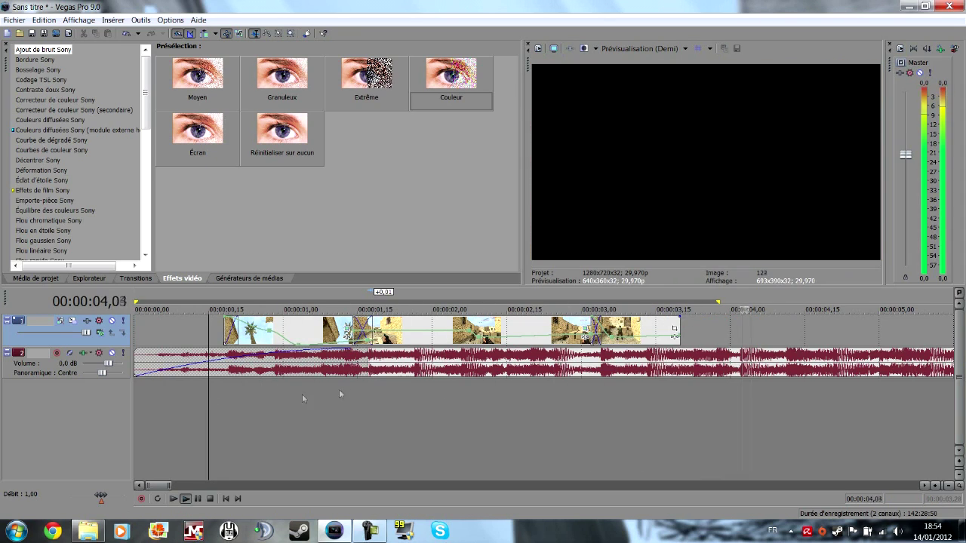
{"action": "scroll", "coordinate": [390, 401], "scroll_direction": "down", "scroll_amount": 3}
{"action": "key", "text": "Home"}
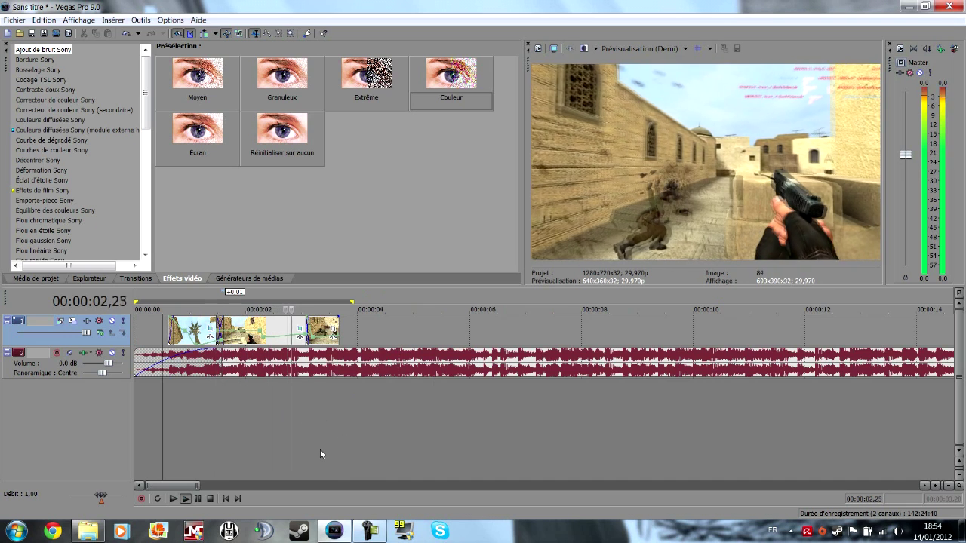
{"action": "key", "text": "space"}
{"action": "left_click", "coordinate": [300, 445]}
{"action": "scroll", "coordinate": [367, 421], "scroll_direction": "up", "scroll_amount": 4}
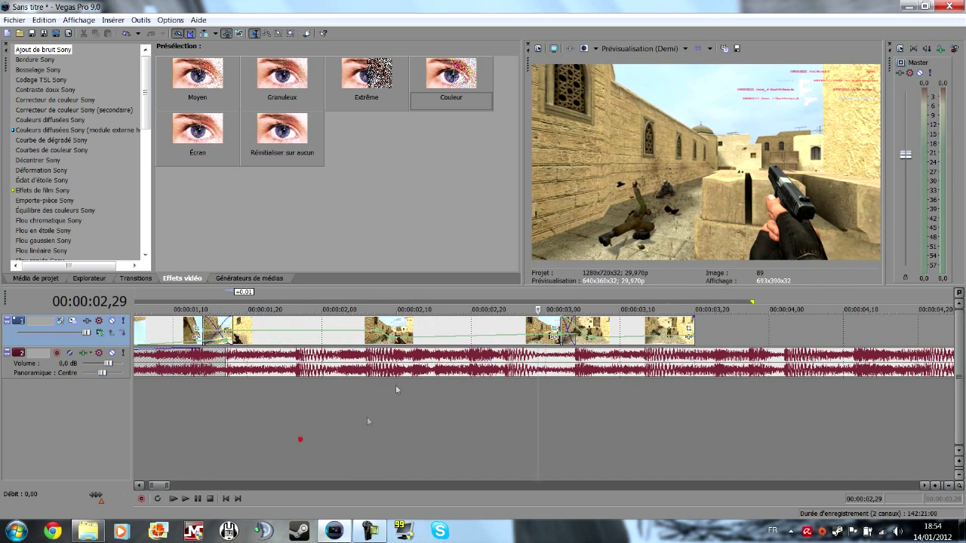
Try deleting the velocity point at the crossfade between KillNever1 and smooth0000never1.
{"action": "left_click_drag", "start_coordinate": [560, 341], "coordinate": [560, 347]}
{"action": "right_click", "coordinate": [560, 347]}
{"action": "left_click", "coordinate": [571, 204]}
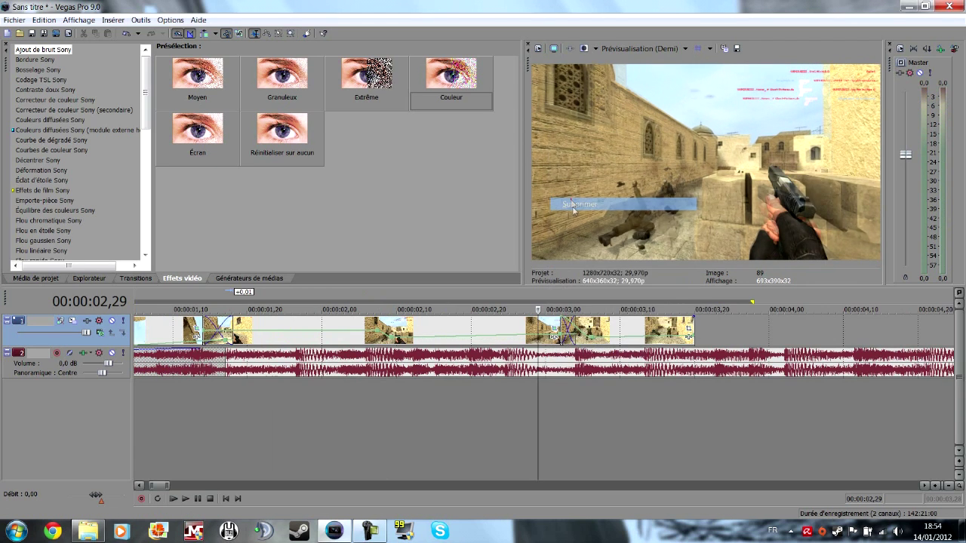
{"action": "double_click", "coordinate": [575, 340]}
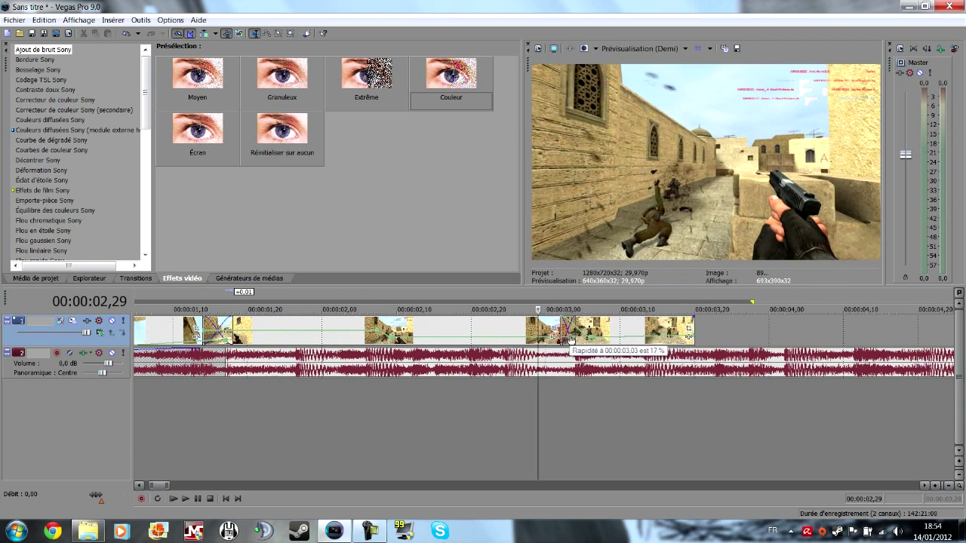
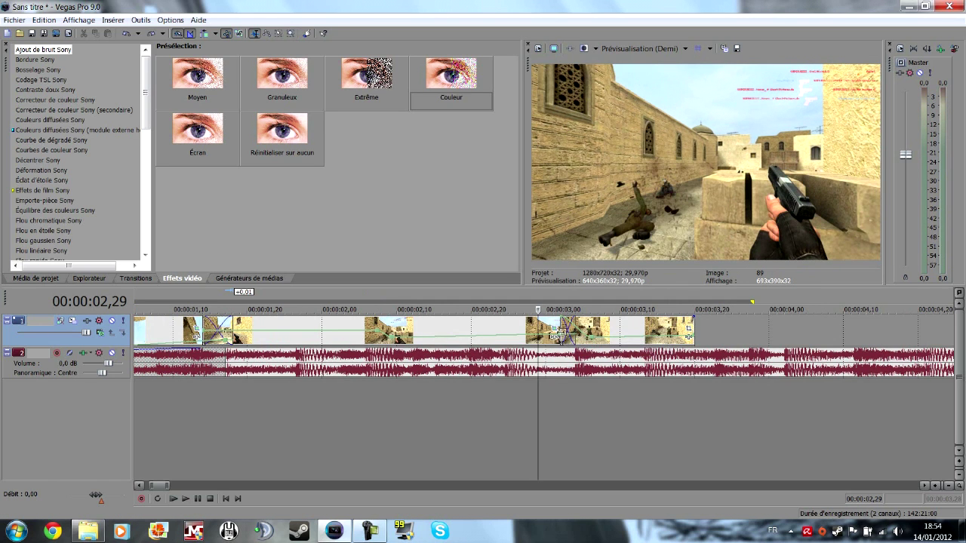
Lower KillNever1's velocity envelope at its crossfade with smooth0000never1 and play back the transition.
{"action": "left_click_drag", "start_coordinate": [560, 336], "coordinate": [581, 342]}
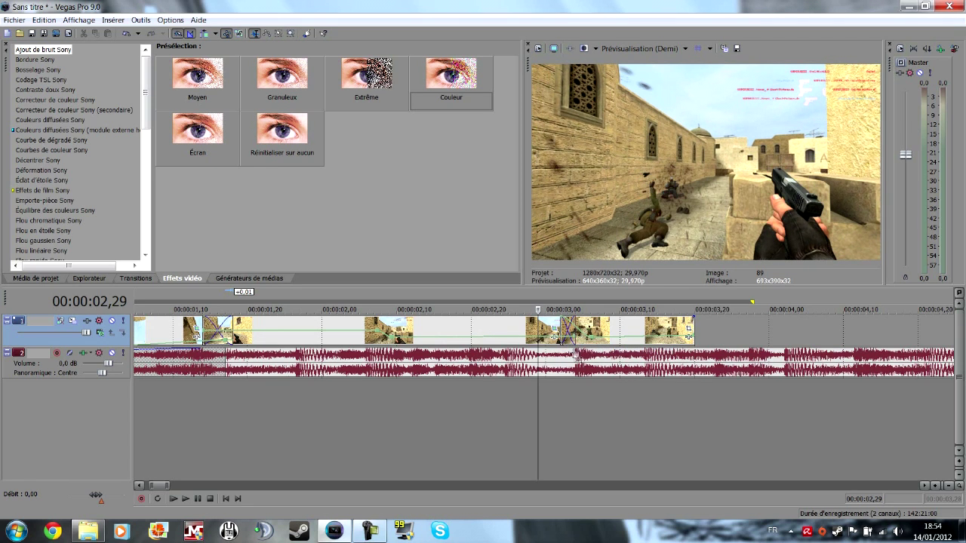
{"action": "double_click", "coordinate": [551, 408]}
{"action": "left_click", "coordinate": [500, 418]}
{"action": "key", "text": "space"}
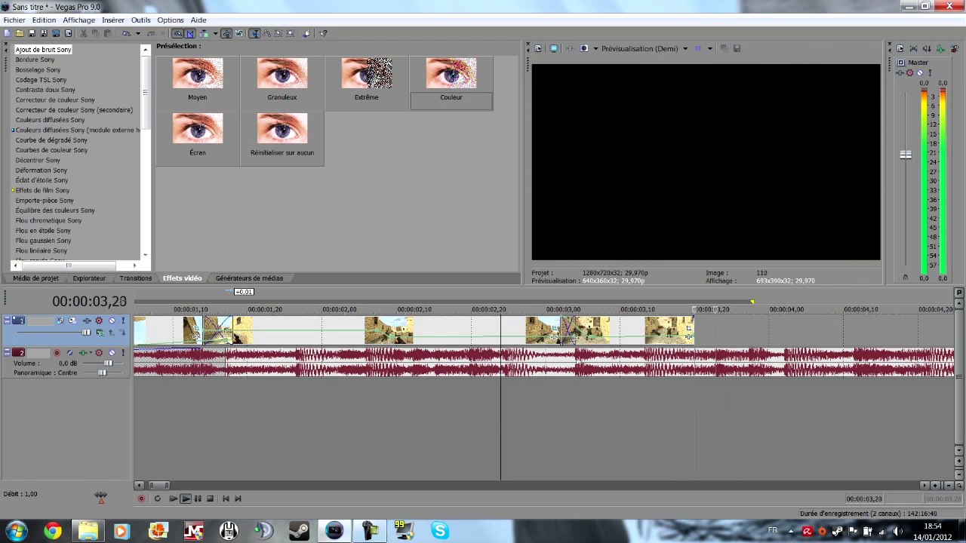
Set the velocity point just after the crossfade in the smooth0000never1 clip to 15 %.
{"action": "right_click", "coordinate": [594, 339]}
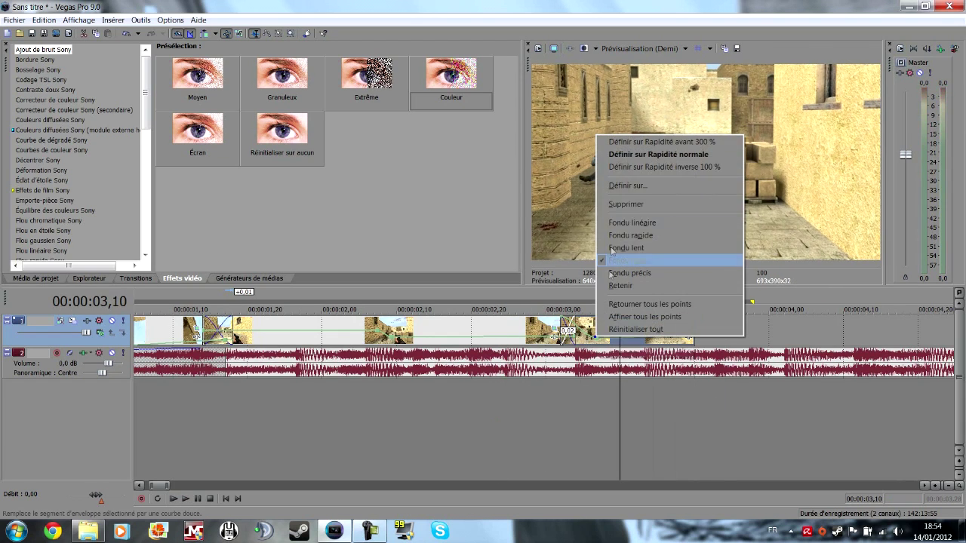
{"action": "left_click", "coordinate": [626, 188]}
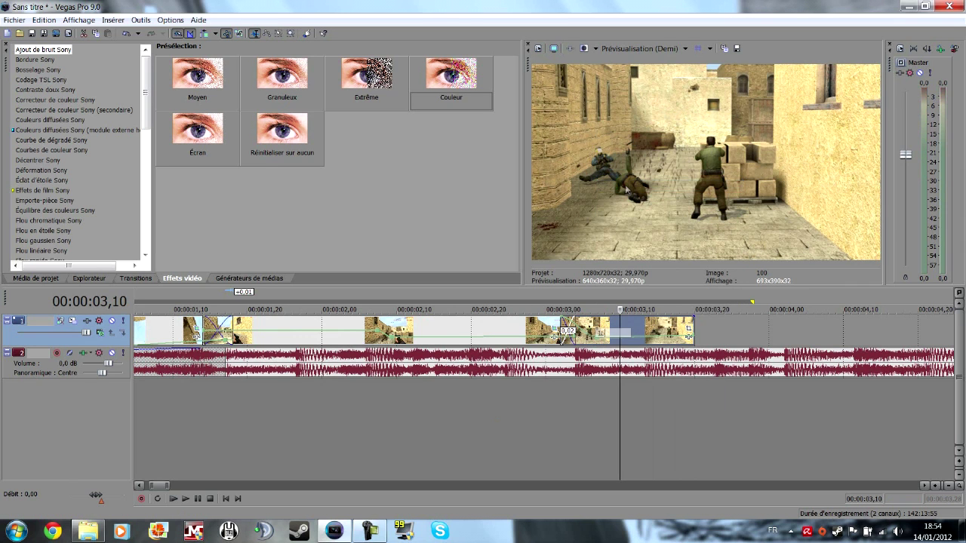
{"action": "type", "text": "15"}
{"action": "key", "text": "Return"}
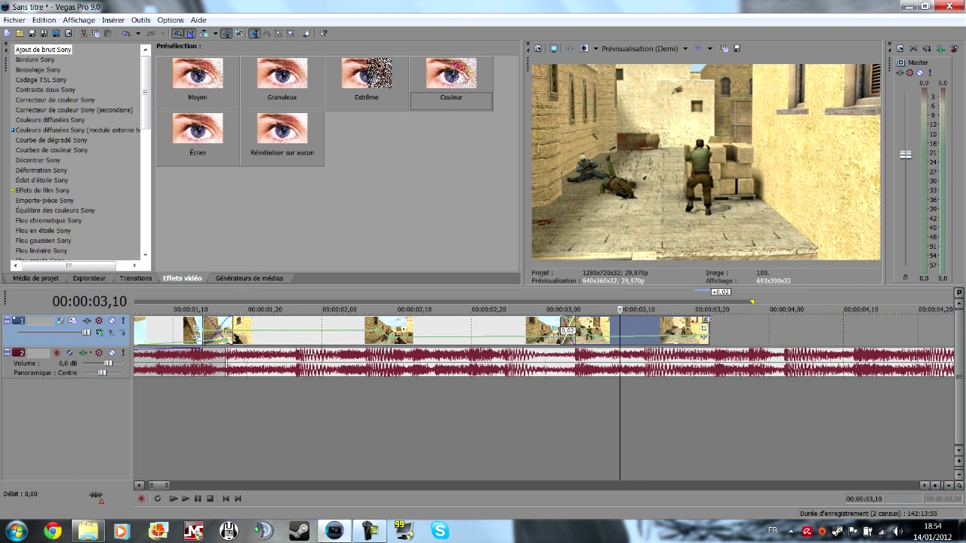
Extend the smooth0000never1 clip's end by 0,05 with an adjusted end velocity and play back the result.
{"action": "left_click_drag", "start_coordinate": [690, 323], "coordinate": [727, 327]}
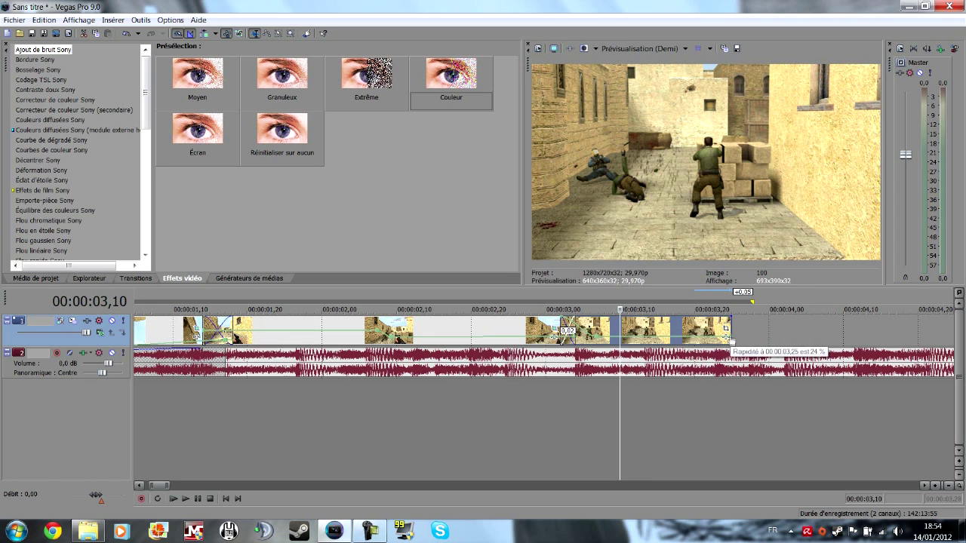
{"action": "right_click", "coordinate": [729, 339]}
{"action": "left_click", "coordinate": [772, 186]}
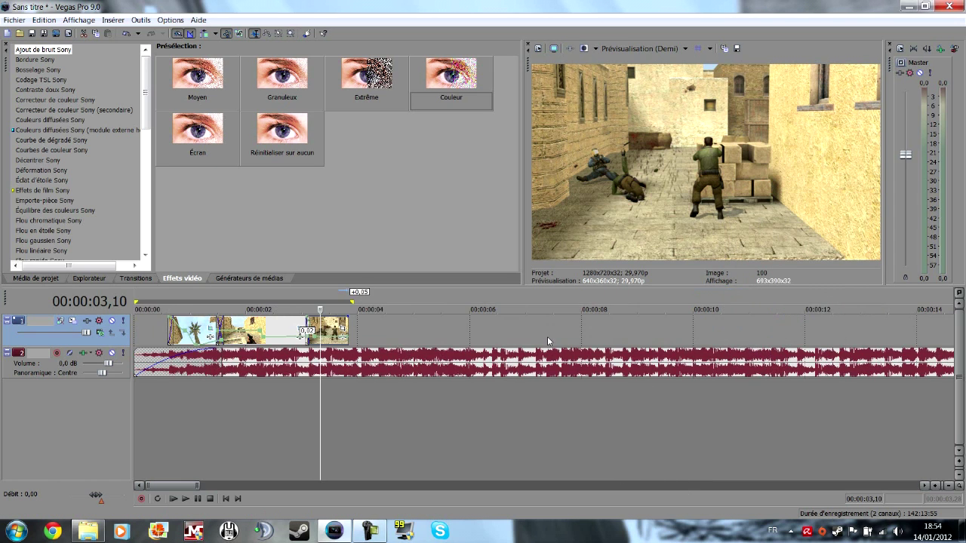
{"action": "scroll", "coordinate": [548, 336], "scroll_direction": "right", "scroll_amount": 1}
{"action": "key", "text": "space"}
{"action": "double_click", "coordinate": [629, 391]}
{"action": "left_click", "coordinate": [583, 421]}
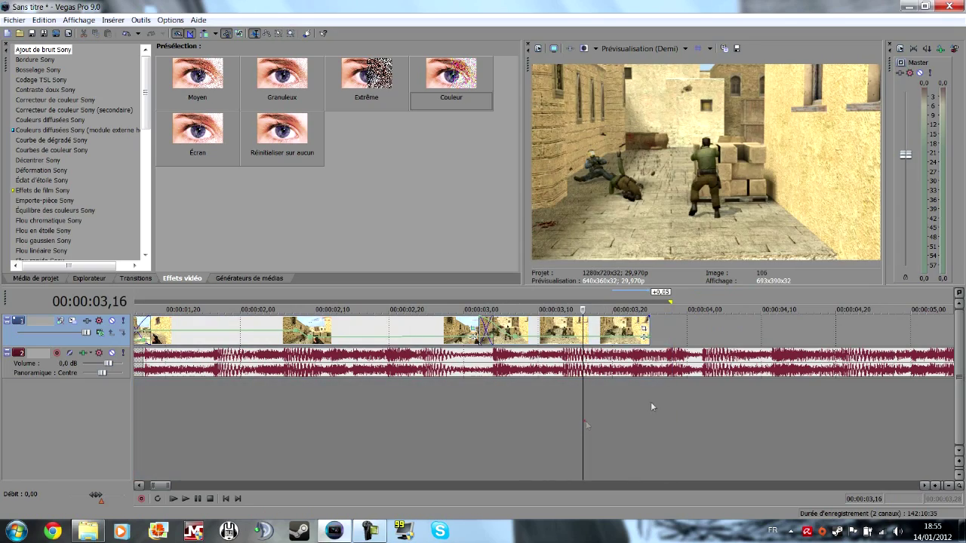
Crop the smooth0000never1 clip to a 1 108,7 × 623,6 frame centred at 588,6 / 357,6 and rotated 1,5 at 00:00:00,00.
{"action": "left_click", "coordinate": [645, 329]}
{"action": "left_click_drag", "start_coordinate": [164, 107], "coordinate": [406, 102]}
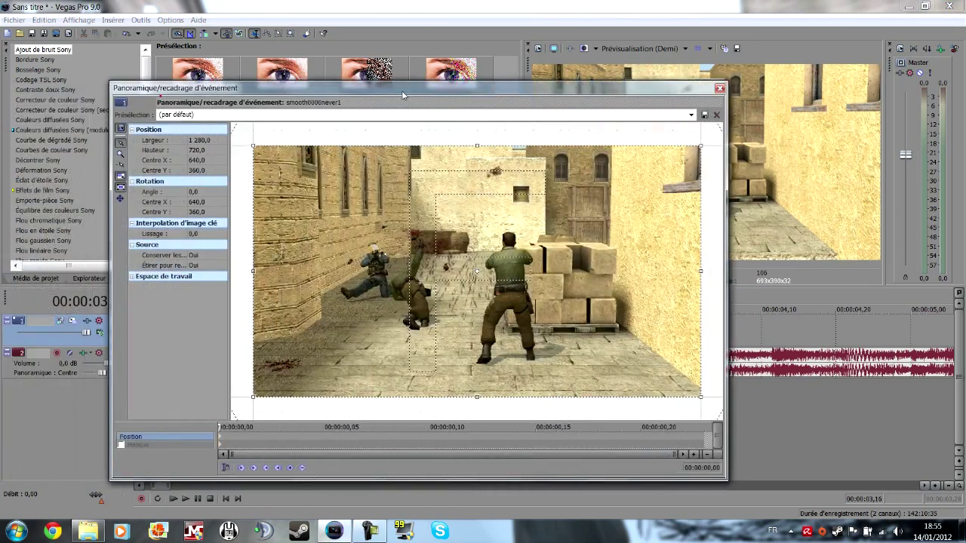
{"action": "scroll", "coordinate": [368, 270], "scroll_direction": "down", "scroll_amount": 4}
{"action": "scroll", "coordinate": [283, 303], "scroll_direction": "up", "scroll_amount": 1}
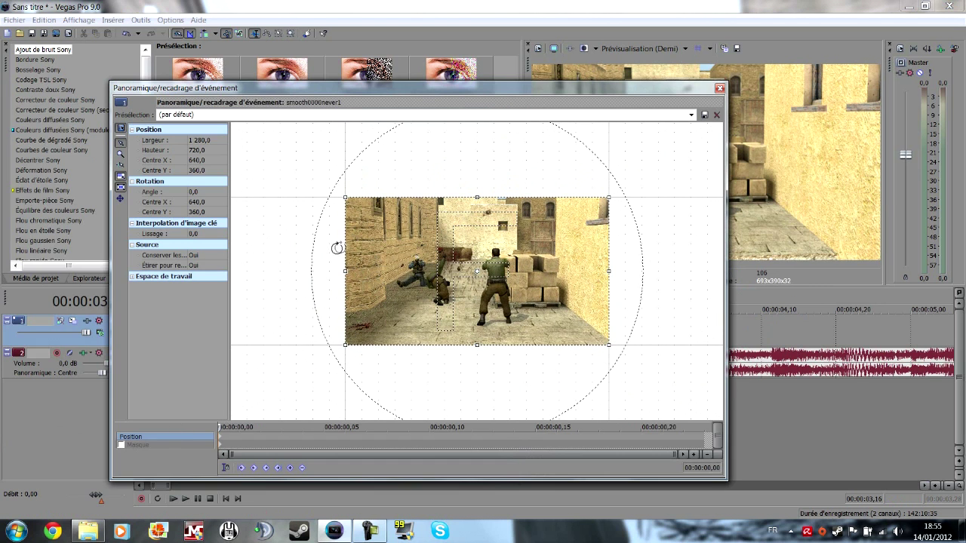
{"action": "left_click_drag", "start_coordinate": [374, 89], "coordinate": [273, 94]}
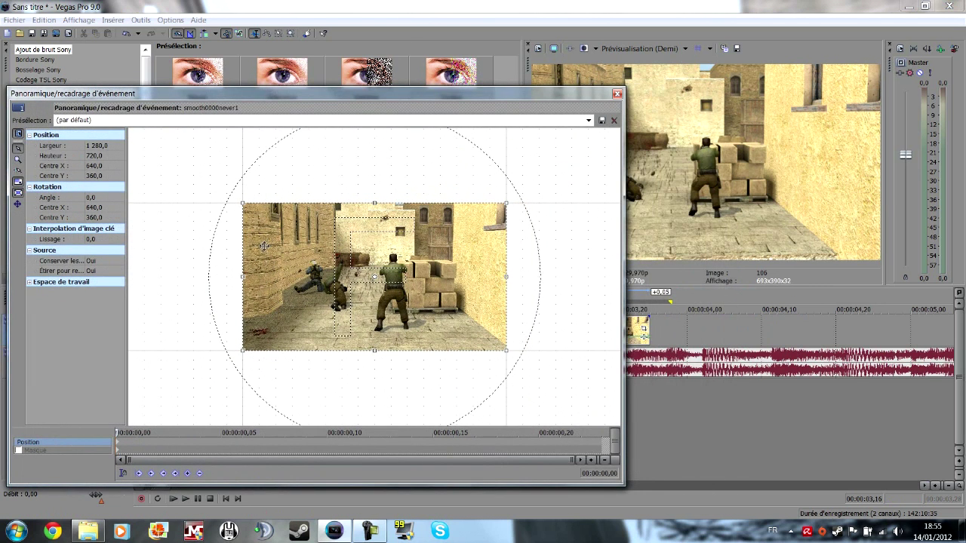
{"action": "left_click_drag", "start_coordinate": [289, 249], "coordinate": [279, 248]}
{"action": "left_click_drag", "start_coordinate": [299, 166], "coordinate": [306, 186]}
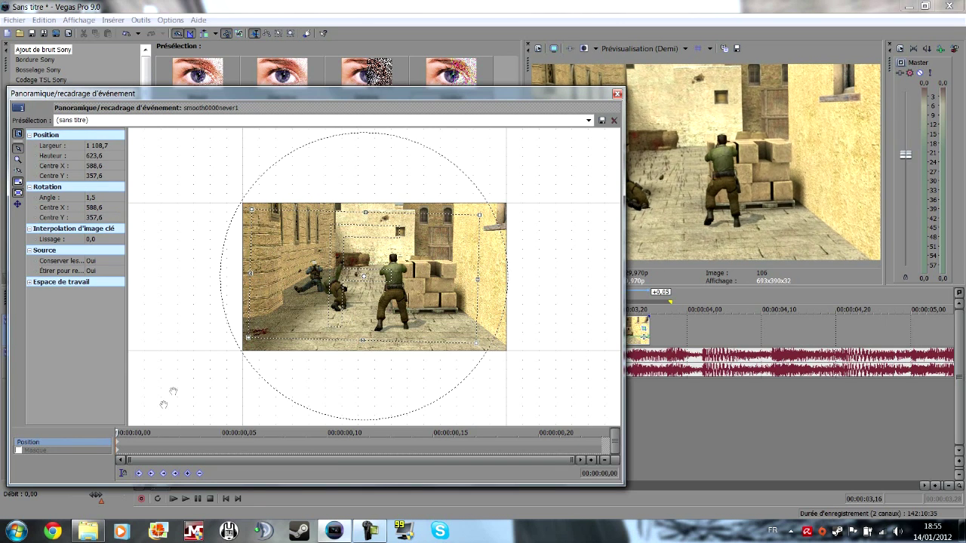
Restore the default full-size crop frame at the clip's 00:00:00,23 keyframe and play back the zoom movement.
{"action": "left_click_drag", "start_coordinate": [119, 433], "coordinate": [636, 419]}
{"action": "right_click", "coordinate": [291, 234]}
{"action": "left_click", "coordinate": [313, 252]}
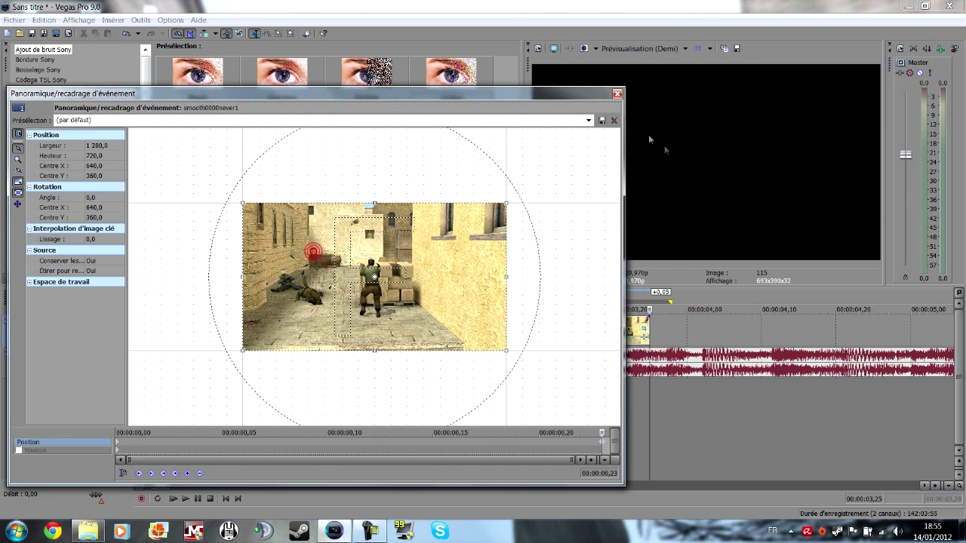
{"action": "left_click", "coordinate": [618, 95]}
{"action": "key", "text": "space"}
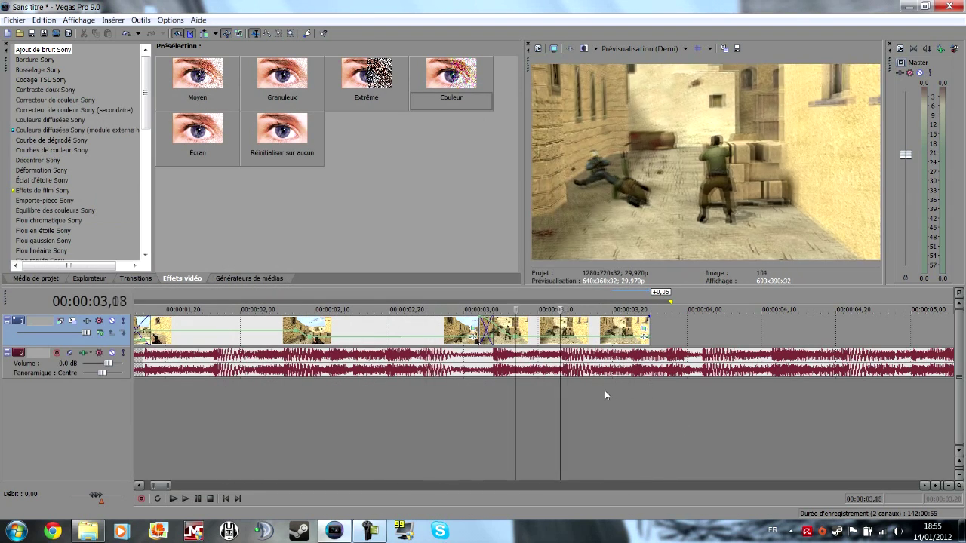
{"action": "double_click", "coordinate": [603, 394]}
{"action": "left_click", "coordinate": [499, 398]}
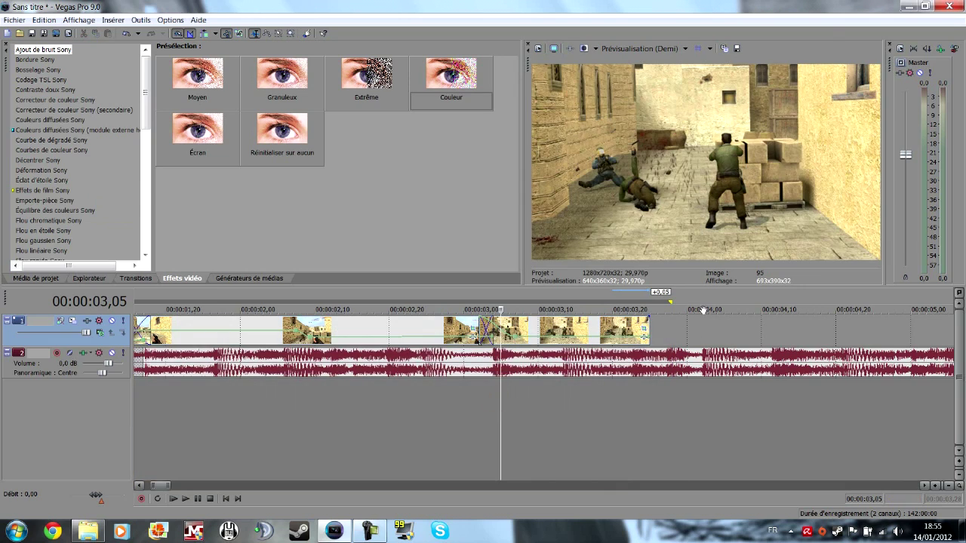
Rotate the smooth0000never1 crop frame to an angle of -1,1 at the 00:00:00,00 keyframe.
{"action": "left_click", "coordinate": [644, 334]}
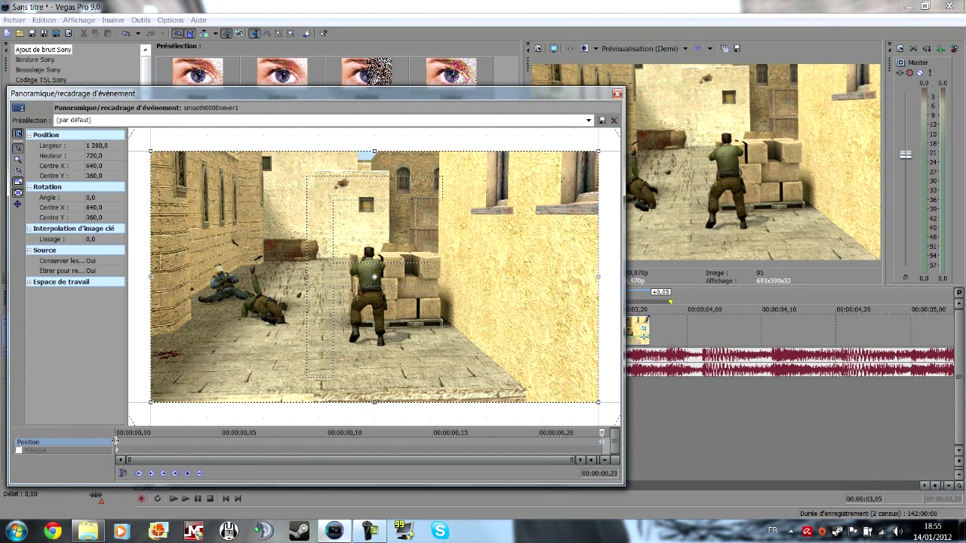
{"action": "left_click", "coordinate": [118, 446]}
{"action": "left_click_drag", "start_coordinate": [449, 163], "coordinate": [443, 148]}
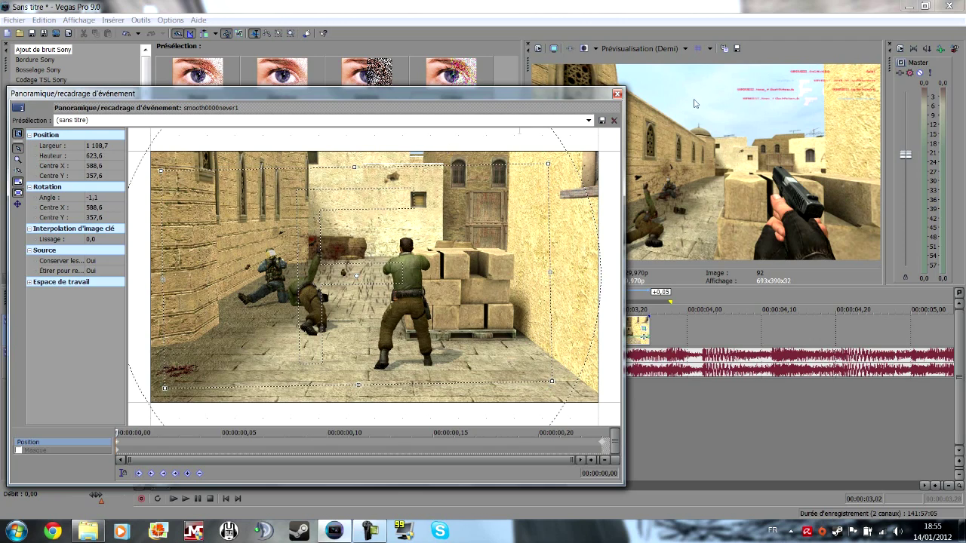
Close the crop settings and play back the rotated opening of the smooth0000never1 clip.
{"action": "left_click", "coordinate": [617, 93]}
{"action": "double_click", "coordinate": [649, 377]}
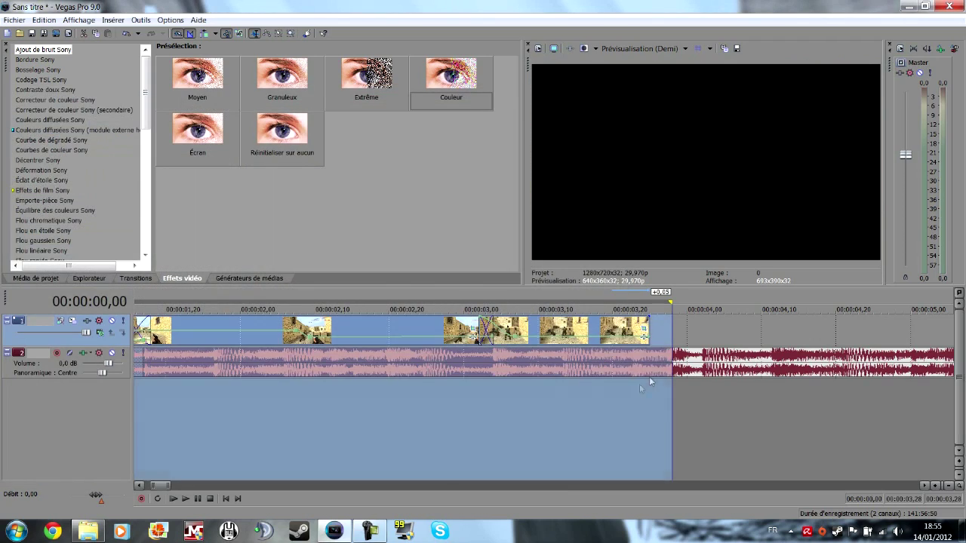
{"action": "left_click", "coordinate": [530, 406]}
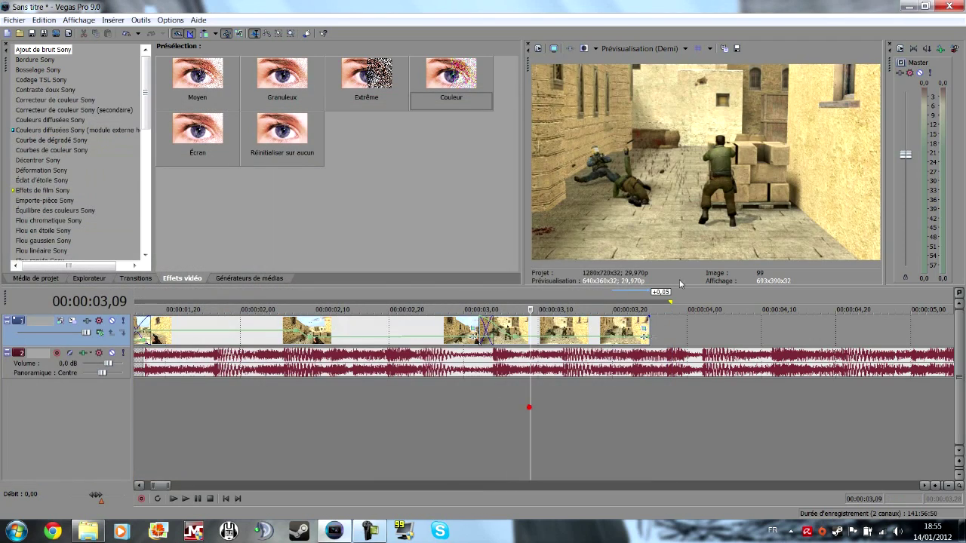
Rotate the smooth0000never1 crop frame to an angle of 0,1 at the 00:00:00,00 keyframe and play back the clip.
{"action": "left_click", "coordinate": [644, 320]}
{"action": "left_click", "coordinate": [120, 446]}
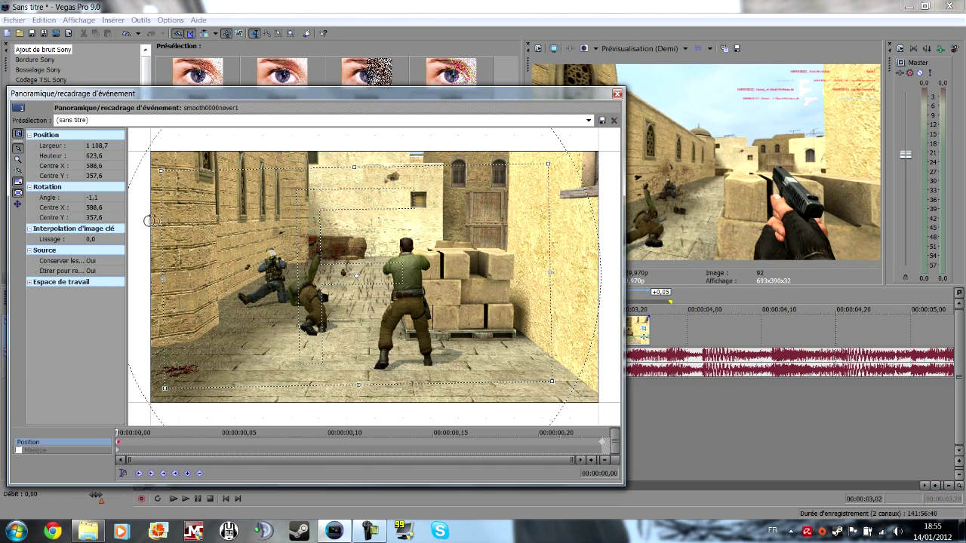
{"action": "left_click_drag", "start_coordinate": [209, 154], "coordinate": [211, 153]}
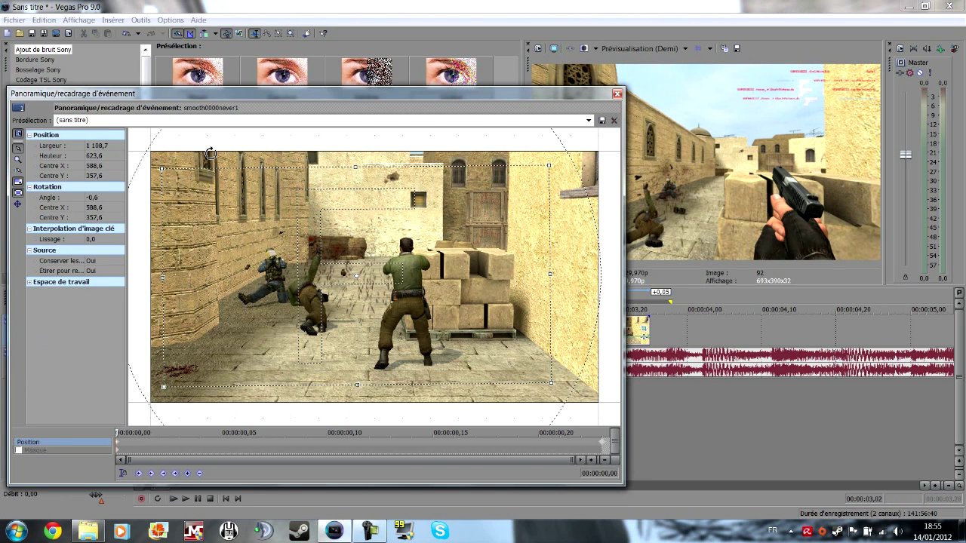
{"action": "left_click_drag", "start_coordinate": [349, 151], "coordinate": [351, 151]}
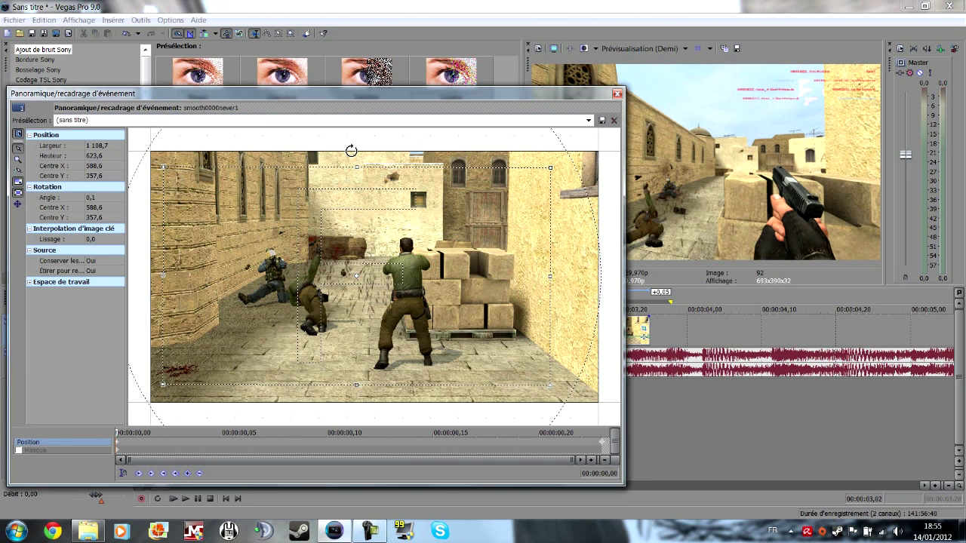
{"action": "left_click", "coordinate": [617, 94]}
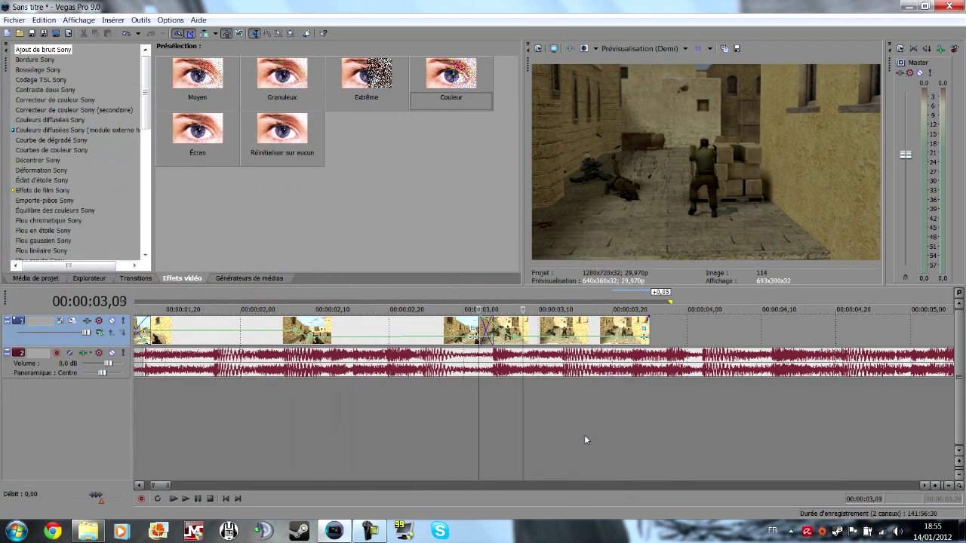
{"action": "double_click", "coordinate": [584, 435]}
Check the clip's crop frame at the 00:00:00,23 keyframe and play back the montage from its start.
{"action": "left_click", "coordinate": [644, 330]}
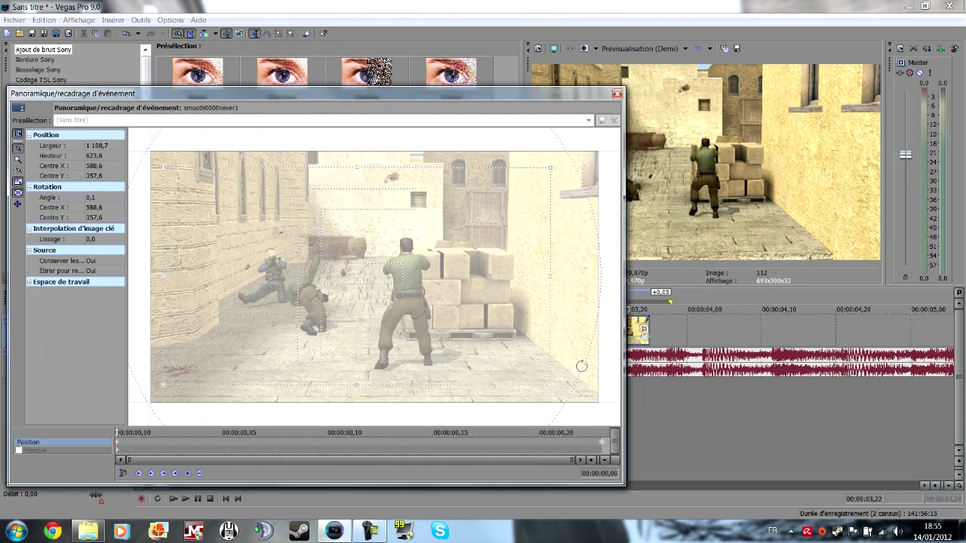
{"action": "left_click", "coordinate": [605, 444]}
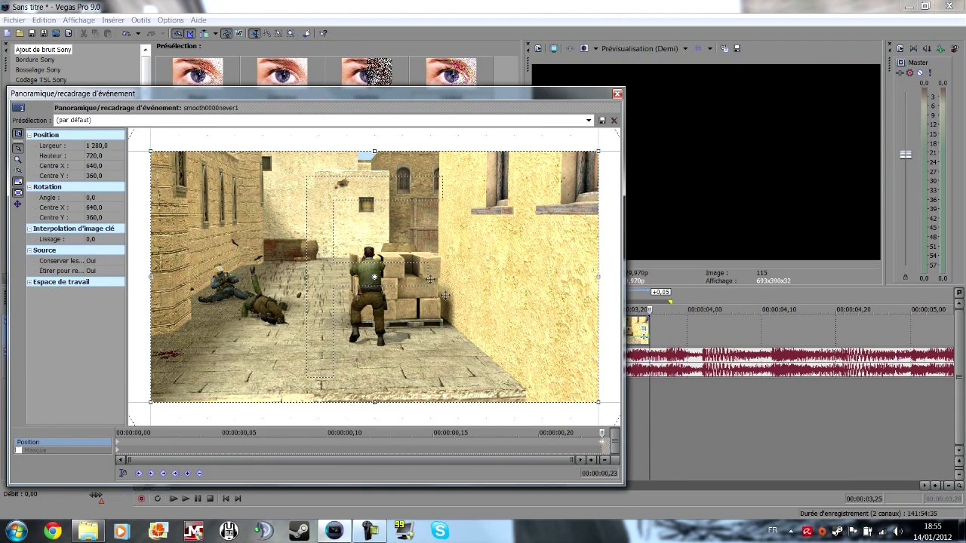
{"action": "left_click", "coordinate": [617, 94]}
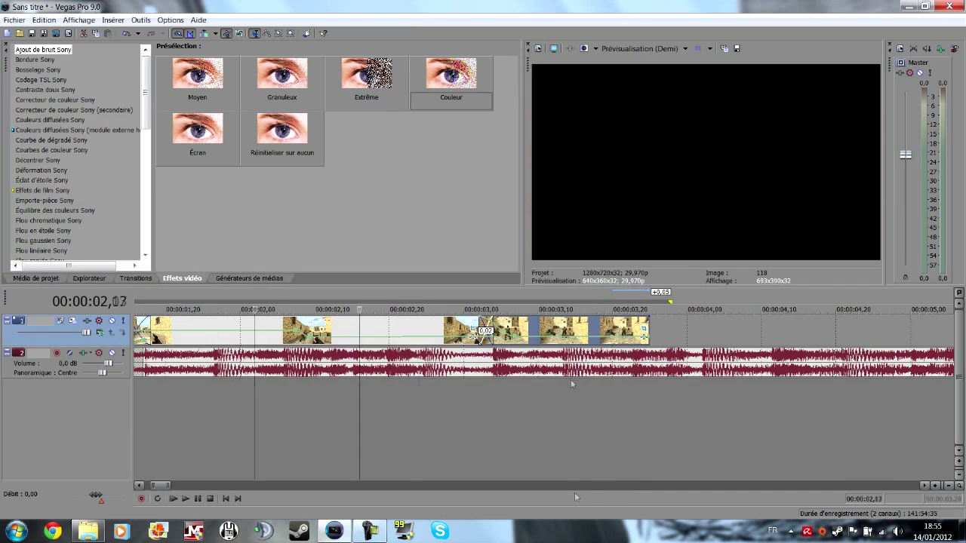
{"action": "double_click", "coordinate": [568, 394]}
{"action": "key", "text": "space"}
{"action": "left_click", "coordinate": [504, 420]}
{"action": "left_click", "coordinate": [151, 414]}
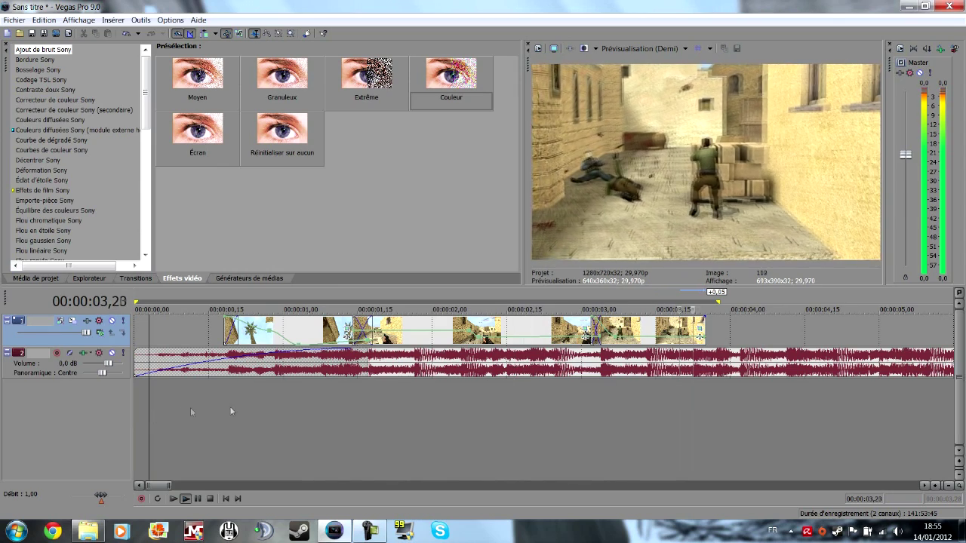
{"action": "left_click", "coordinate": [574, 423]}
{"action": "key", "text": "space"}
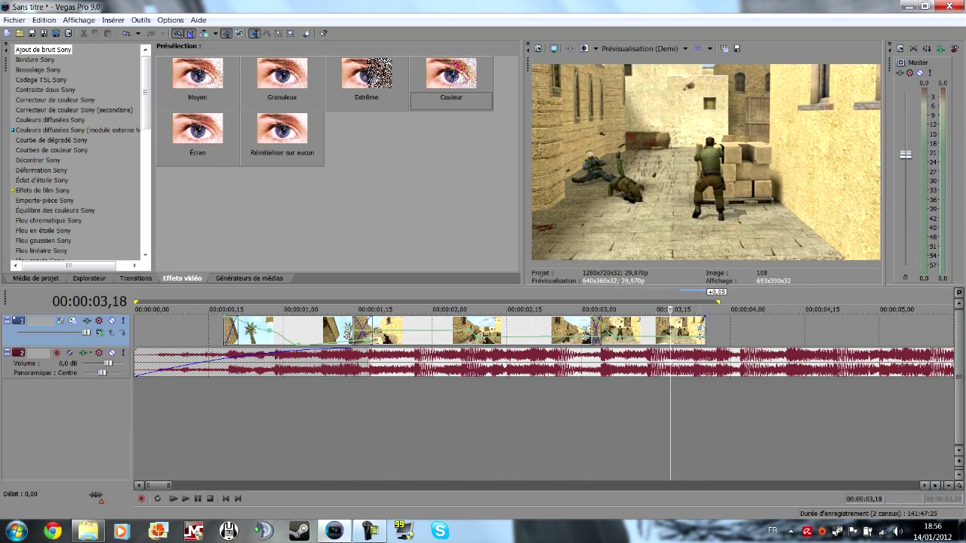
Crop the clip's 00:00:00,23 keyframe to a 1 115,9 × 627,7 frame centred at 707,7 / 365,8 and rotated 0,6.
{"action": "left_click", "coordinate": [701, 332]}
{"action": "left_click", "coordinate": [698, 322]}
{"action": "left_click", "coordinate": [117, 446]}
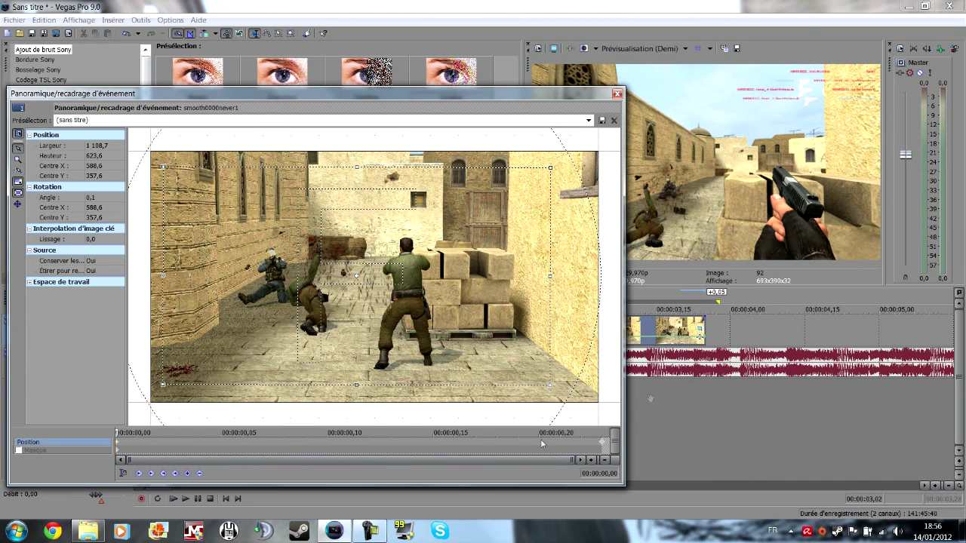
{"action": "left_click", "coordinate": [604, 445]}
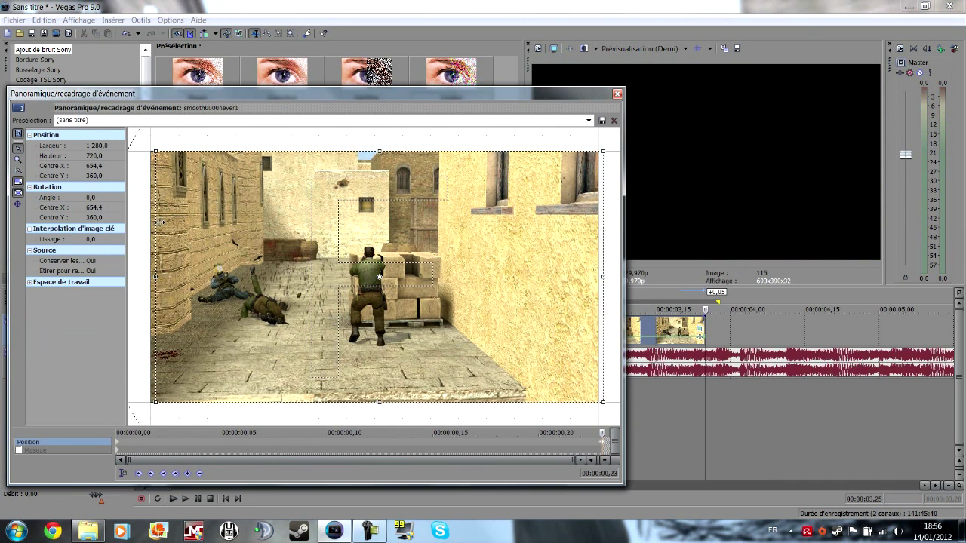
{"action": "right_click", "coordinate": [161, 221]}
{"action": "left_click", "coordinate": [182, 232]}
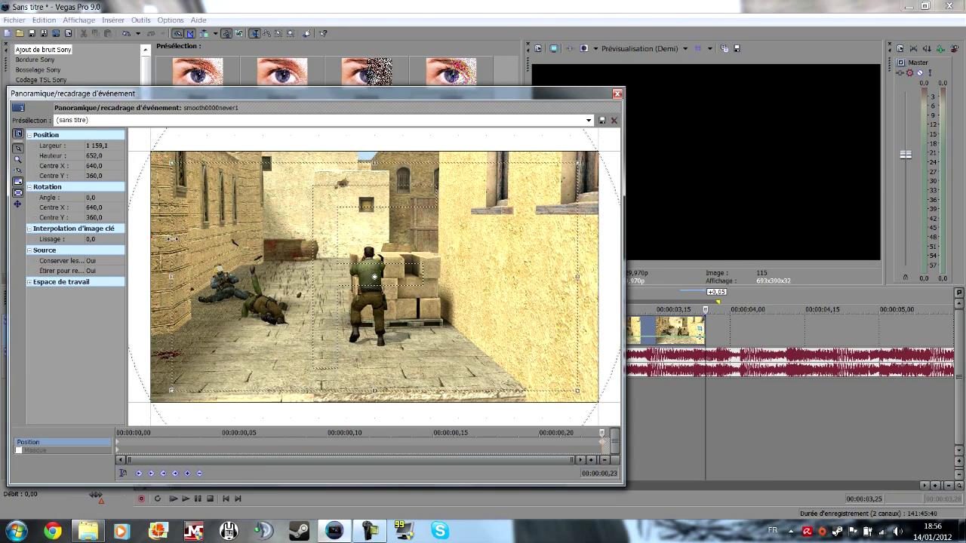
{"action": "left_click_drag", "start_coordinate": [235, 160], "coordinate": [297, 205]}
{"action": "left_click", "coordinate": [618, 94]}
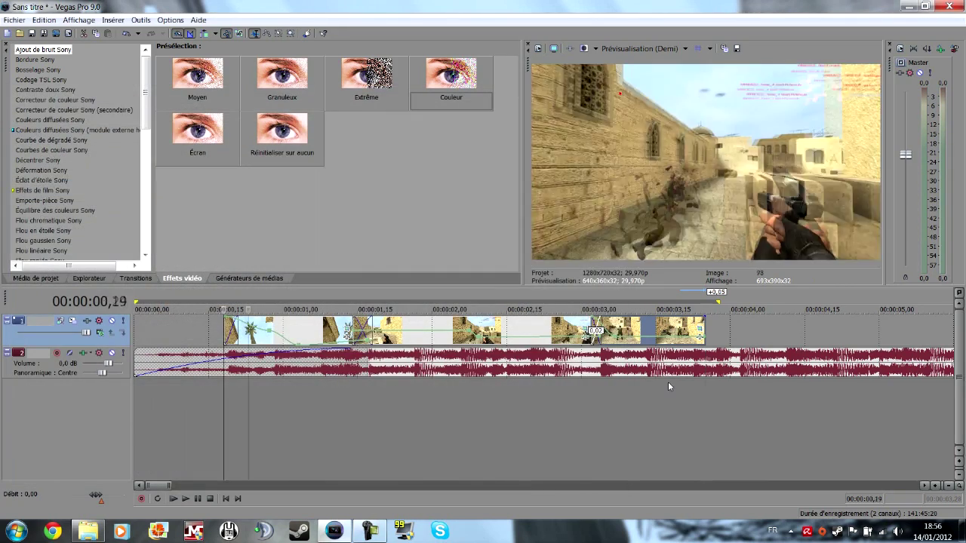
{"action": "left_click", "coordinate": [622, 403]}
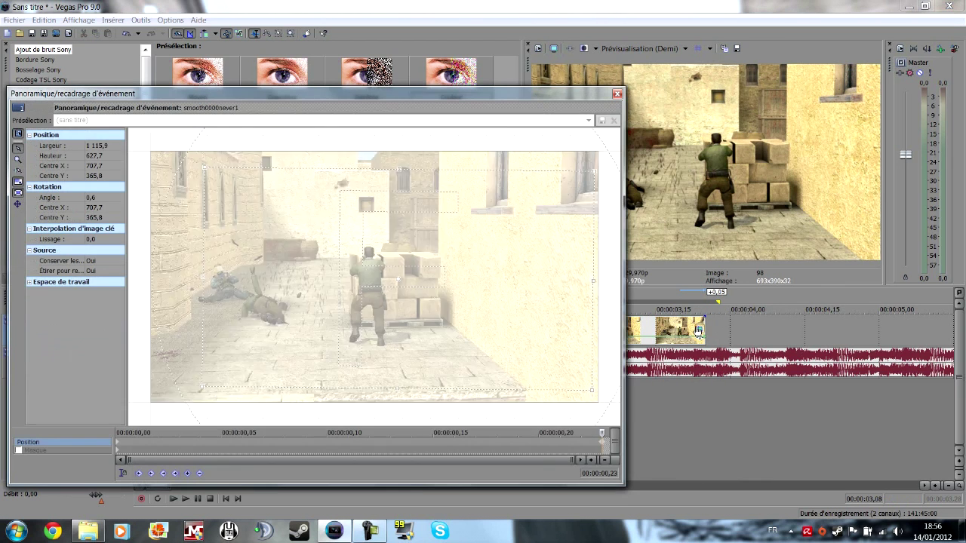
Change the 00:00:00,23 keyframe's crop to 1 196,5 × 673,0, centred at 657,3 / 364,3 with angle 0,1, and play back the movement.
{"action": "left_click", "coordinate": [700, 330]}
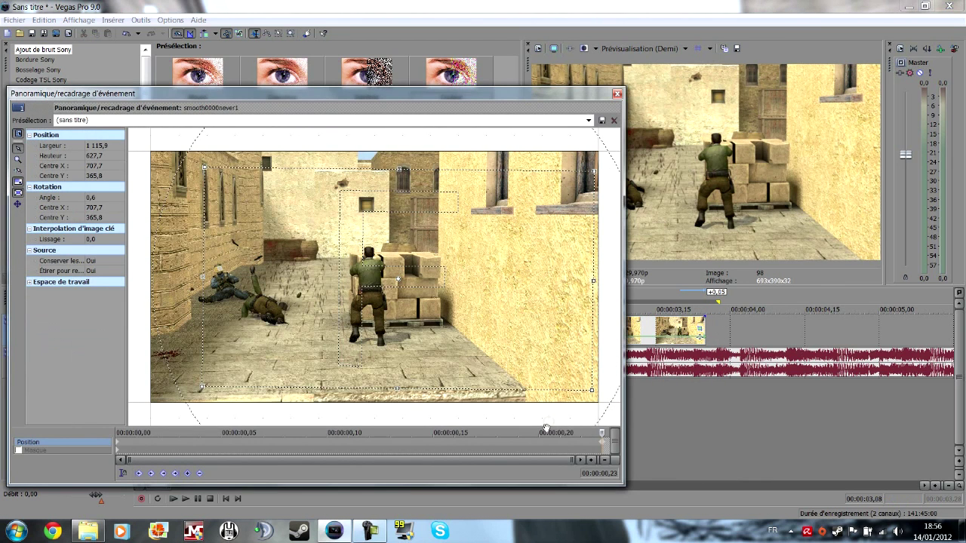
{"action": "left_click", "coordinate": [592, 437]}
{"action": "left_click_drag", "start_coordinate": [577, 154], "coordinate": [576, 151]}
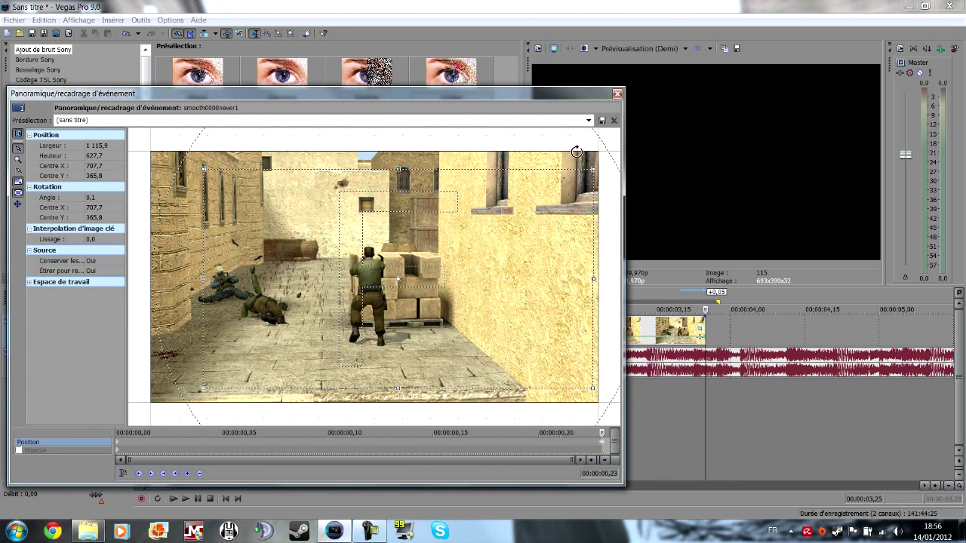
{"action": "left_click_drag", "start_coordinate": [207, 255], "coordinate": [170, 261]}
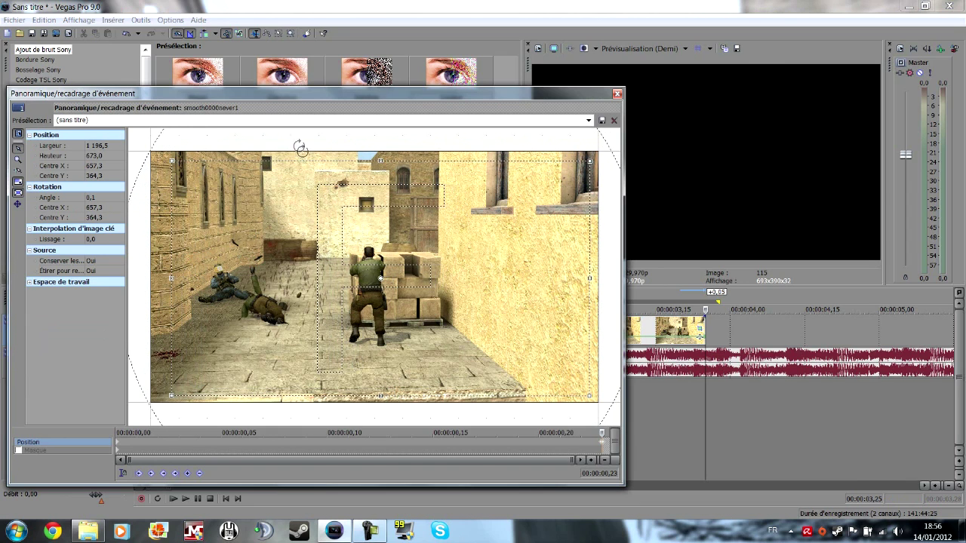
{"action": "left_click", "coordinate": [617, 93]}
{"action": "key", "text": "space"}
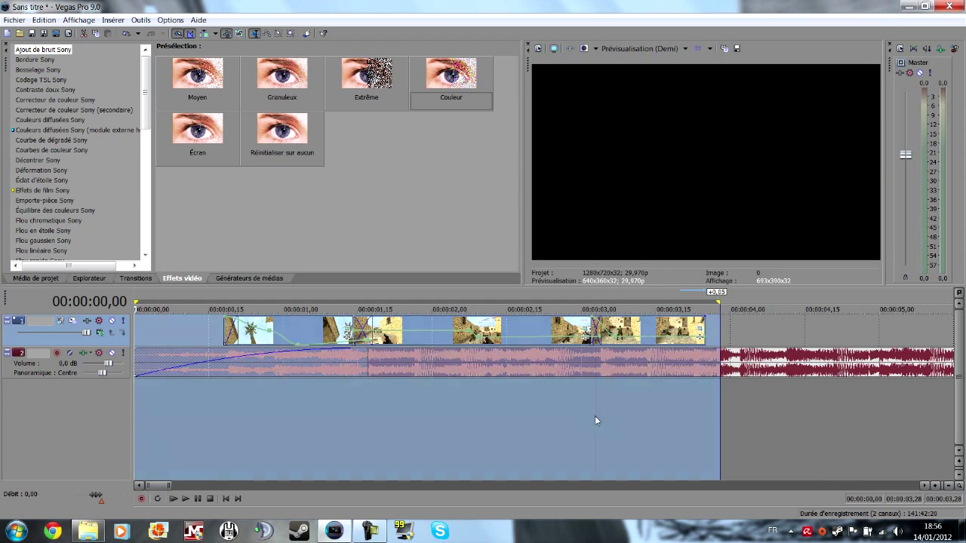
{"action": "left_click", "coordinate": [548, 411]}
{"action": "key", "text": "space"}
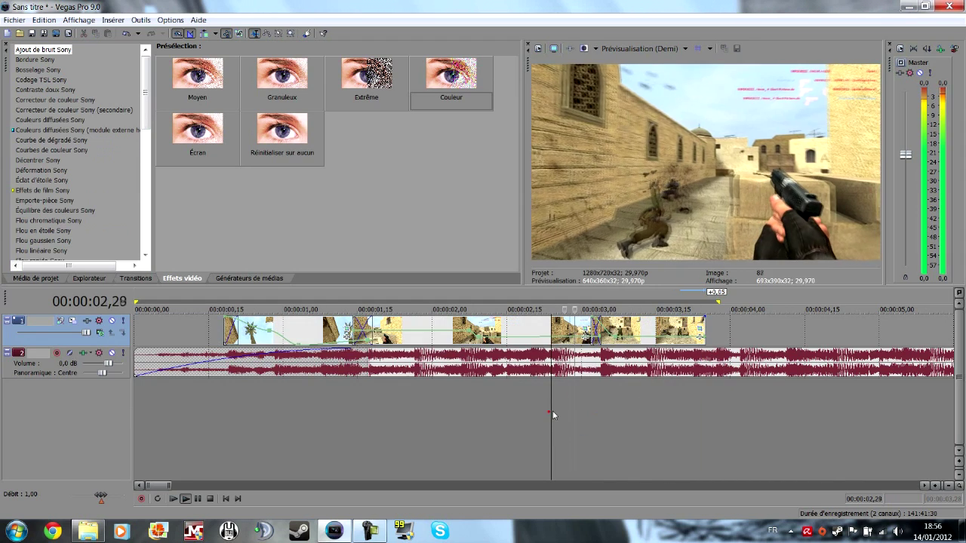
{"action": "key", "text": "space"}
Enter a value for the velocity point at the end of the smooth0000never1 clip and play back the montage.
{"action": "right_click", "coordinate": [702, 338]}
{"action": "left_click", "coordinate": [731, 326]}
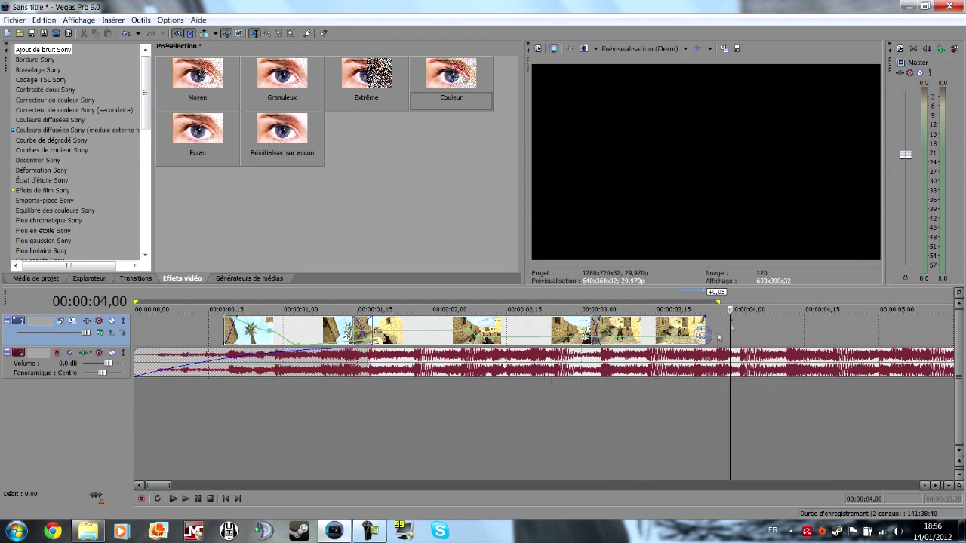
{"action": "right_click", "coordinate": [703, 338]}
{"action": "left_click", "coordinate": [736, 185]}
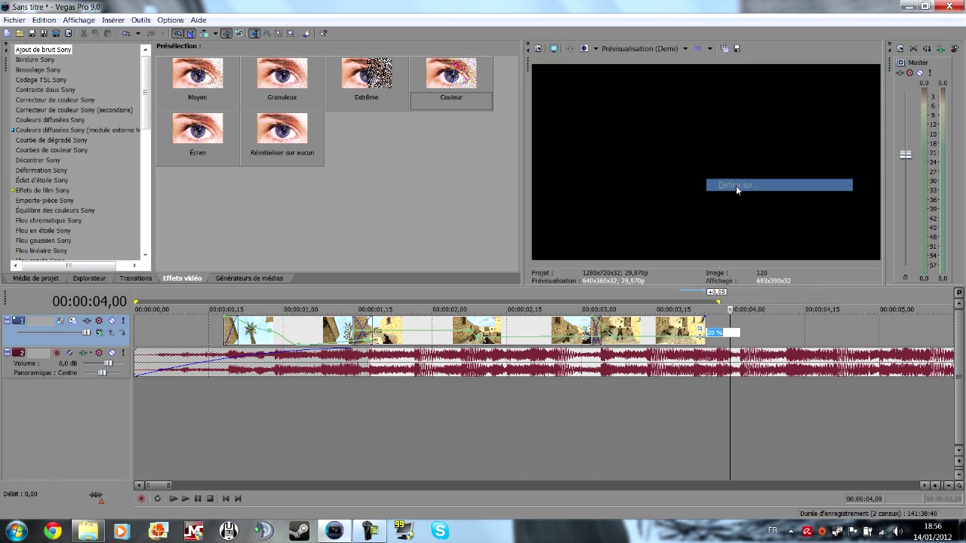
{"action": "key", "text": "Return"}
{"action": "key", "text": "space"}
{"action": "key", "text": "space"}
{"action": "double_click", "coordinate": [606, 400]}
{"action": "left_click", "coordinate": [606, 374]}
{"action": "key", "text": "space"}
{"action": "scroll", "coordinate": [555, 383], "scroll_direction": "down", "scroll_amount": 3}
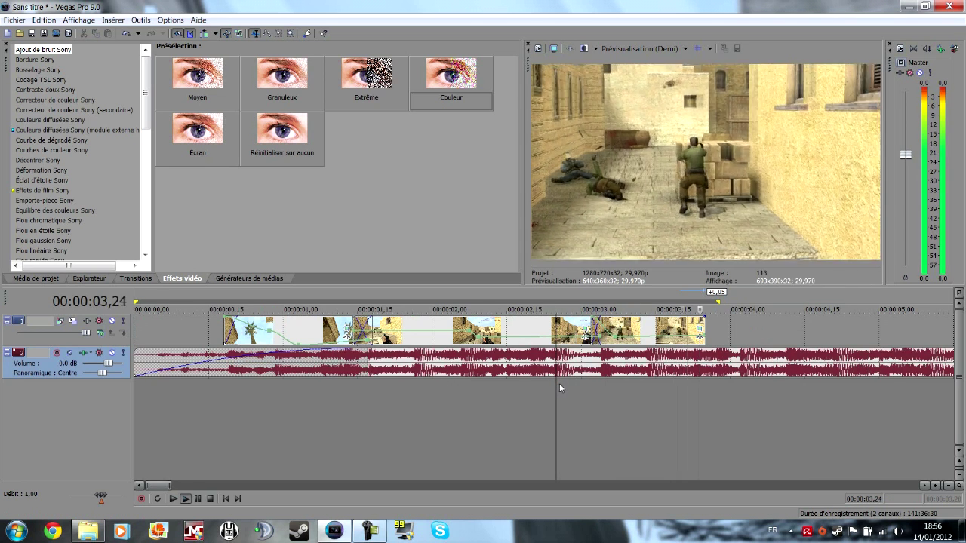
{"action": "left_click", "coordinate": [164, 386]}
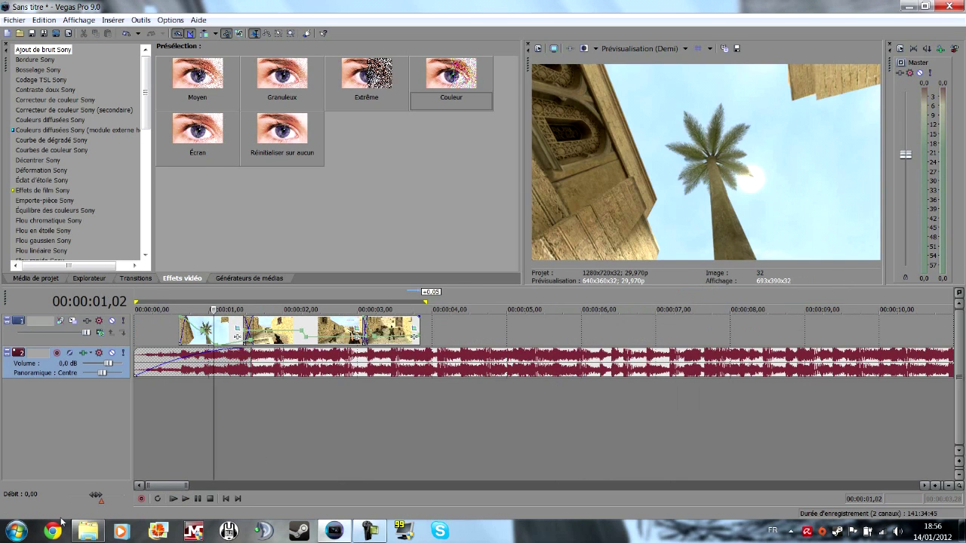
Add the dark train-tunnel gameplay clip from the Records FRAPS folder to the video track, after the existing clips.
{"action": "left_click", "coordinate": [80, 534]}
{"action": "scroll", "coordinate": [427, 274], "scroll_direction": "up", "scroll_amount": 2}
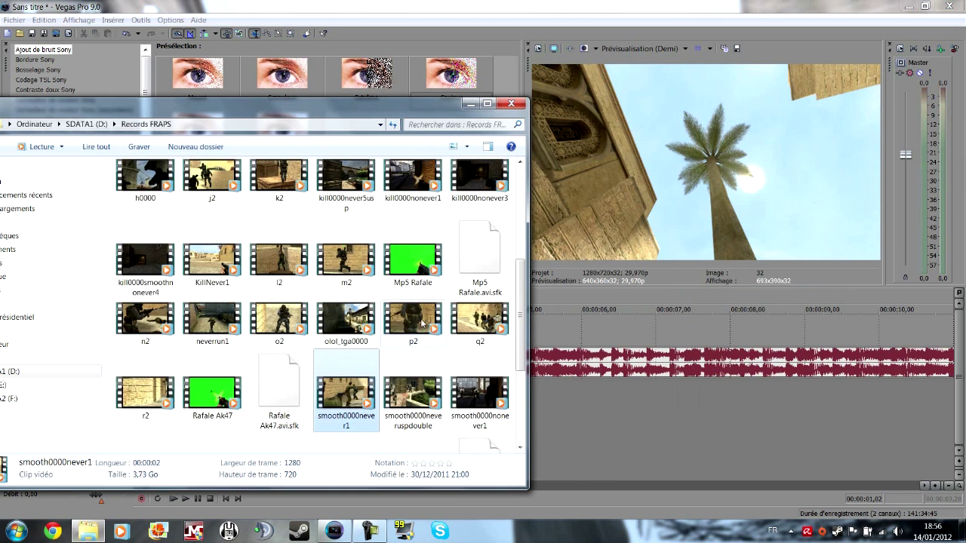
{"action": "left_click_drag", "start_coordinate": [521, 336], "coordinate": [512, 297]}
{"action": "left_click_drag", "start_coordinate": [413, 265], "coordinate": [562, 333]}
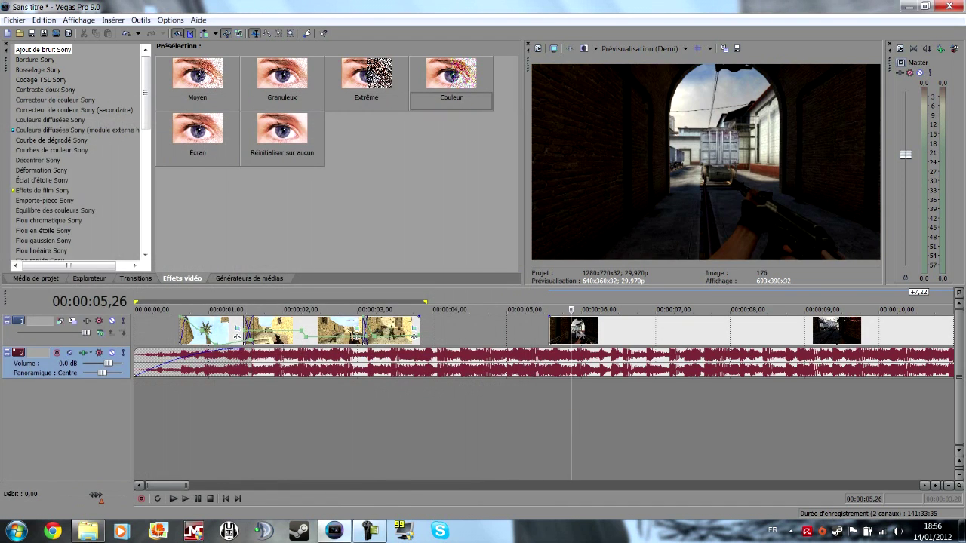
{"action": "scroll", "coordinate": [591, 348], "scroll_direction": "down", "scroll_amount": 2}
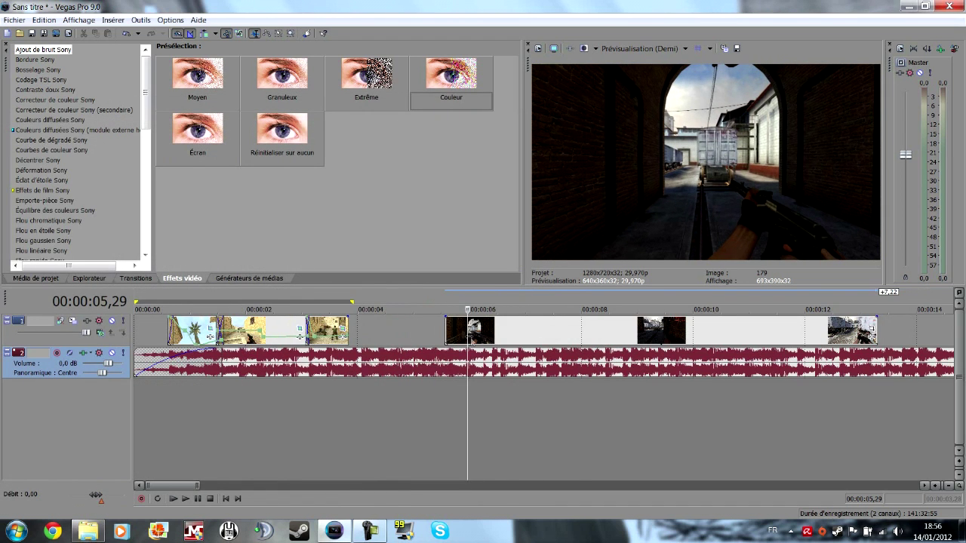
Move the train-tunnel clip earlier so that it overlaps the end of the smooth0000never1 clip by 0,02.
{"action": "left_click", "coordinate": [479, 341]}
{"action": "left_click_drag", "start_coordinate": [472, 332], "coordinate": [552, 333]}
{"action": "left_click_drag", "start_coordinate": [528, 333], "coordinate": [367, 333]}
{"action": "left_click", "coordinate": [458, 333]}
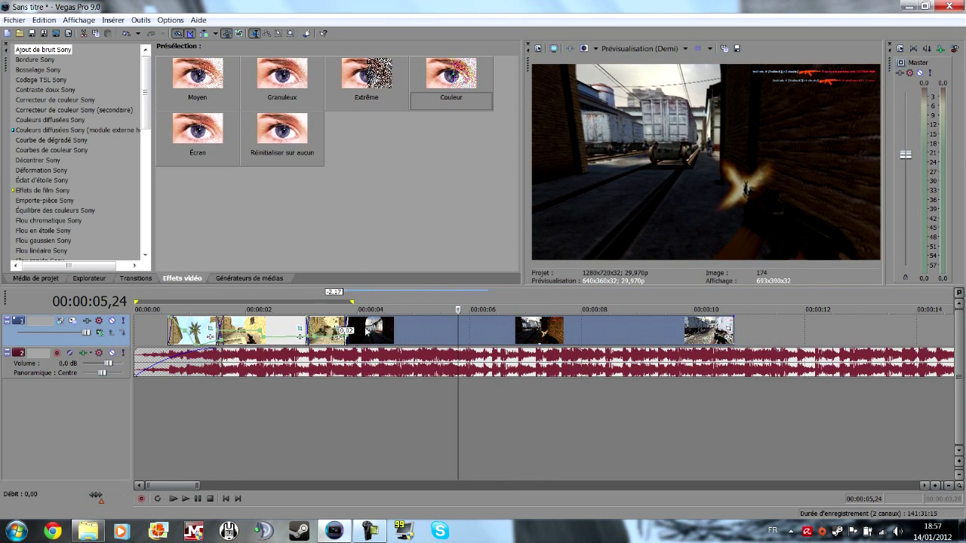
{"action": "left_click", "coordinate": [349, 418]}
Shift the train-tunnel clip another 0,02 earlier to lengthen its crossfade with the smooth0000never1 clip.
{"action": "scroll", "coordinate": [351, 419], "scroll_direction": "up", "scroll_amount": 4}
{"action": "left_click_drag", "start_coordinate": [536, 332], "coordinate": [504, 332]}
{"action": "left_click", "coordinate": [496, 430]}
{"action": "scroll", "coordinate": [486, 427], "scroll_direction": "down", "scroll_amount": 1}
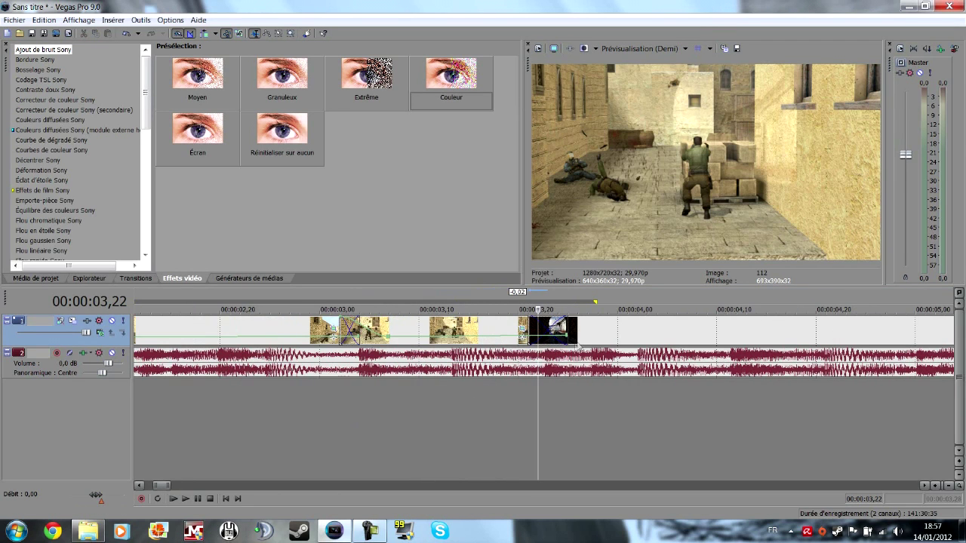
Display the available transitions and scrub through the montage up to the crossfade into the train-tunnel clip.
{"action": "left_click", "coordinate": [125, 278]}
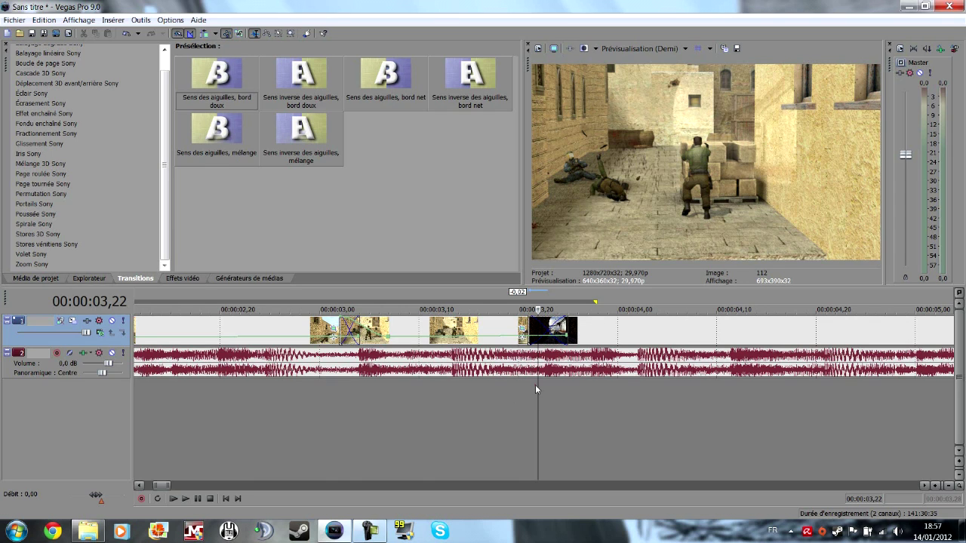
{"action": "left_click", "coordinate": [541, 407]}
{"action": "left_click", "coordinate": [466, 404]}
{"action": "left_click", "coordinate": [381, 421]}
{"action": "left_click", "coordinate": [274, 417]}
{"action": "scroll", "coordinate": [273, 417], "scroll_direction": "down", "scroll_amount": 4}
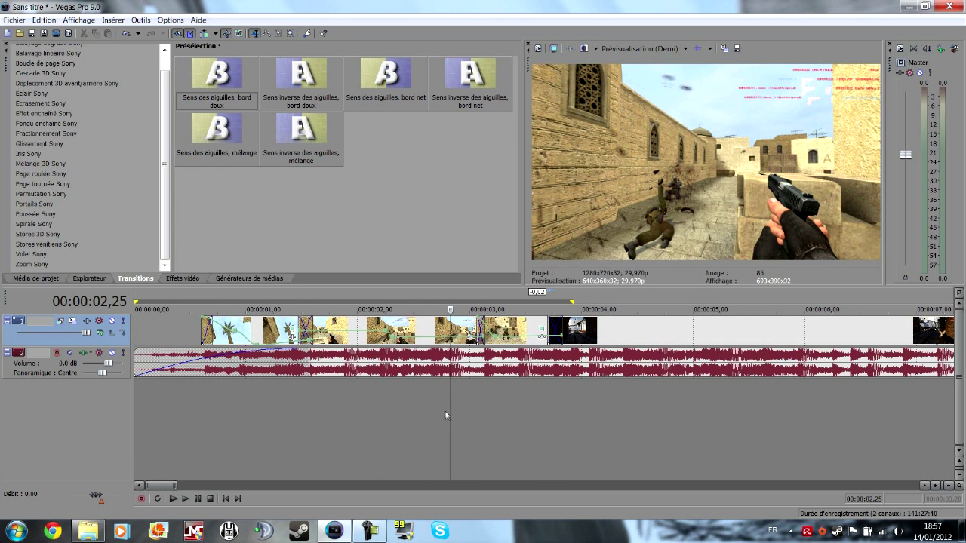
{"action": "left_click_drag", "start_coordinate": [448, 412], "coordinate": [555, 388]}
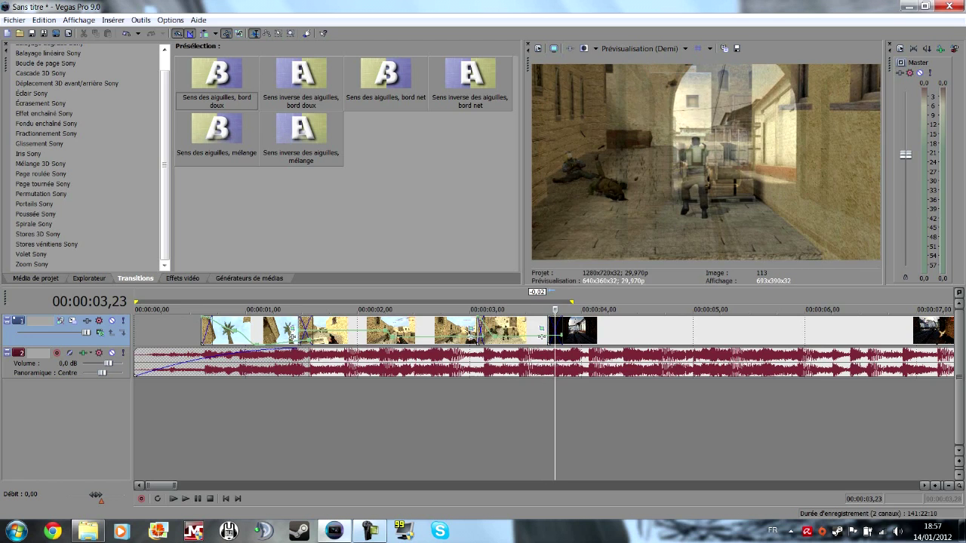
Scrub and play through the train-tunnel clip to examine its run-up and kills against the song.
{"action": "left_click_drag", "start_coordinate": [556, 355], "coordinate": [600, 375]}
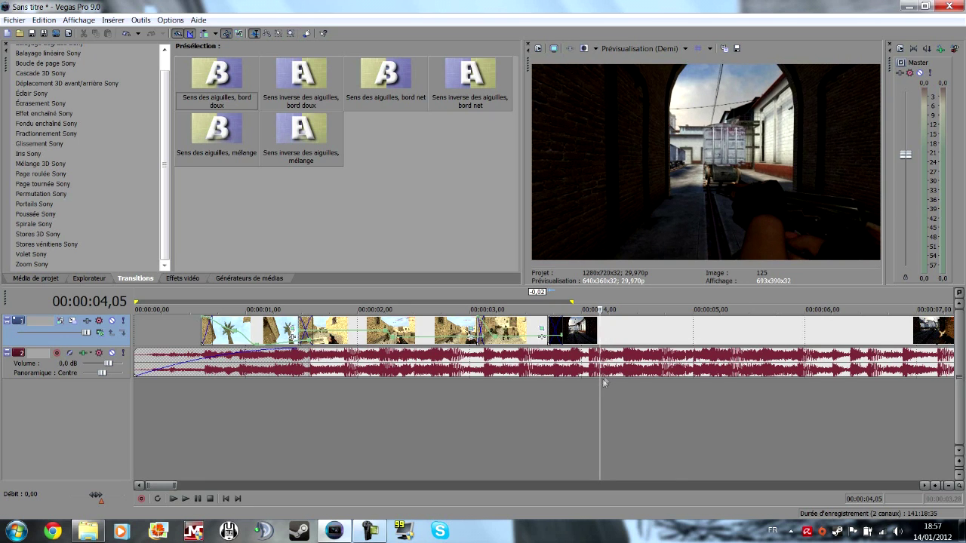
{"action": "scroll", "coordinate": [601, 378], "scroll_direction": "down", "scroll_amount": 2}
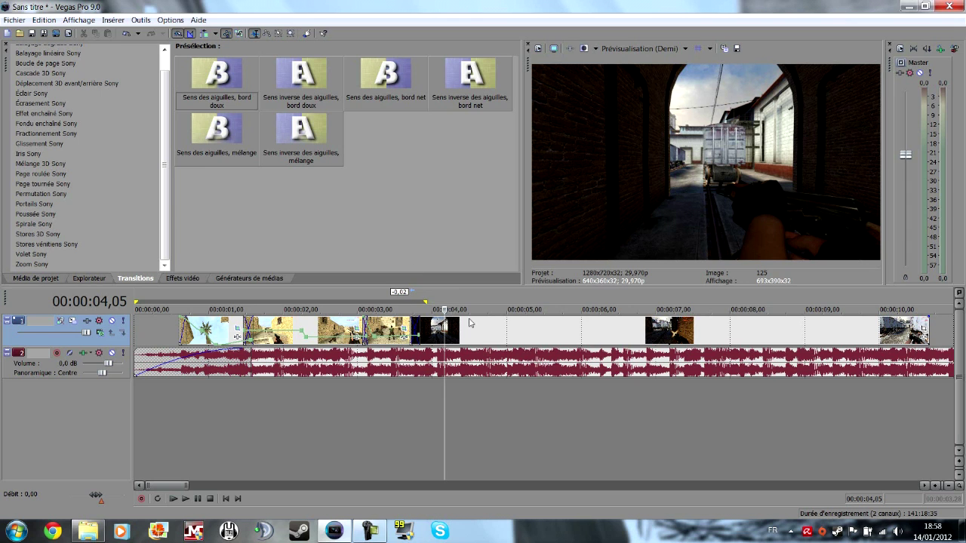
{"action": "key", "text": "space"}
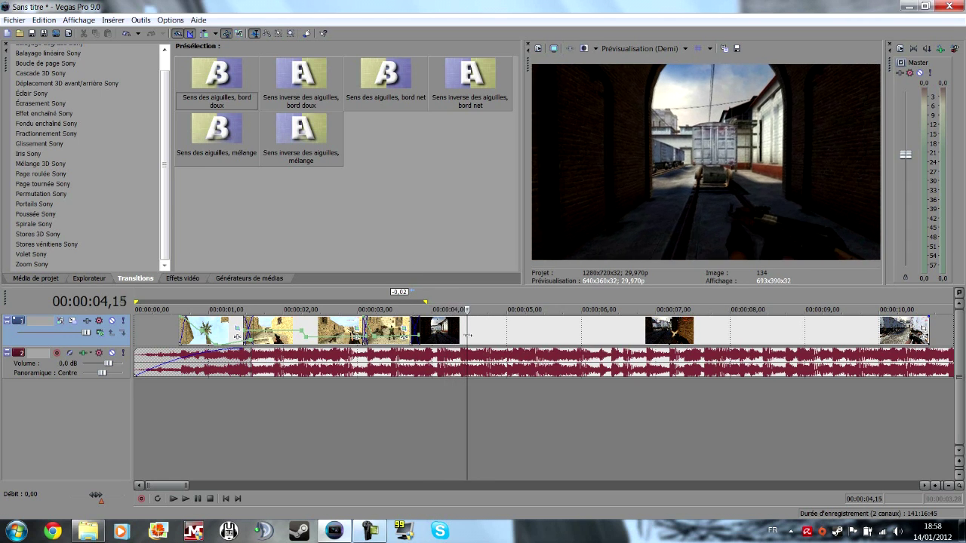
{"action": "left_click", "coordinate": [485, 339]}
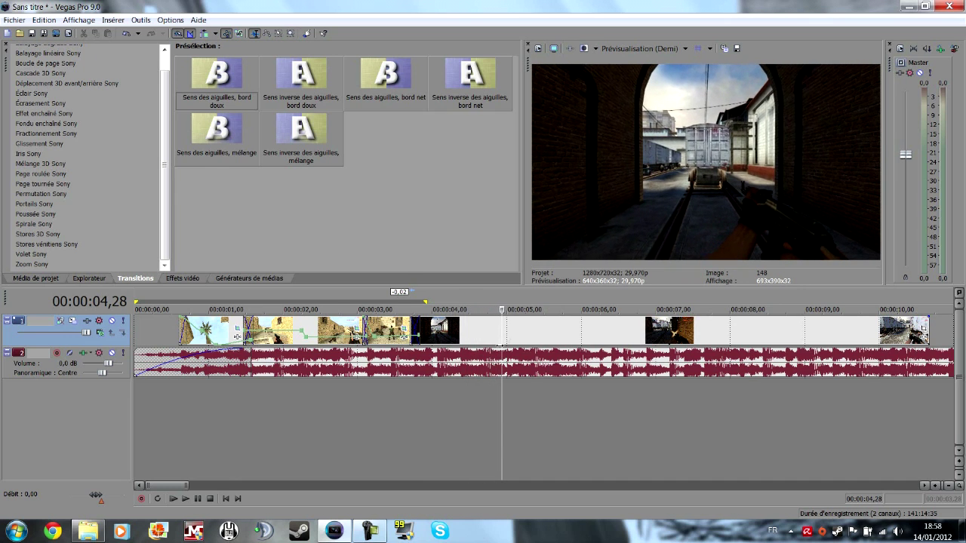
{"action": "left_click_drag", "start_coordinate": [503, 328], "coordinate": [465, 338]}
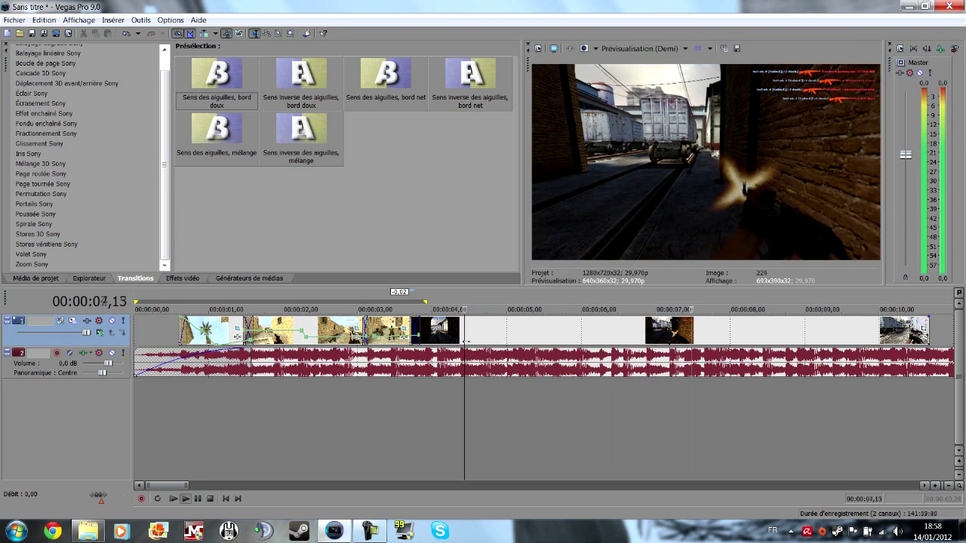
{"action": "key", "text": "space"}
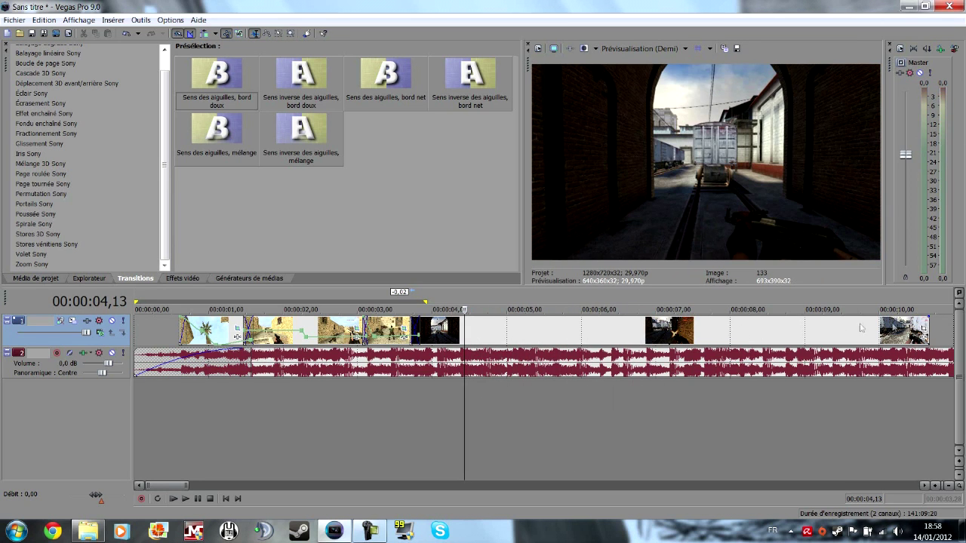
Time-compress the last video clip so it ends 18 frames earlier, and play it back.
{"action": "left_click_drag", "start_coordinate": [930, 332], "coordinate": [881, 333]}
{"action": "key", "text": "space"}
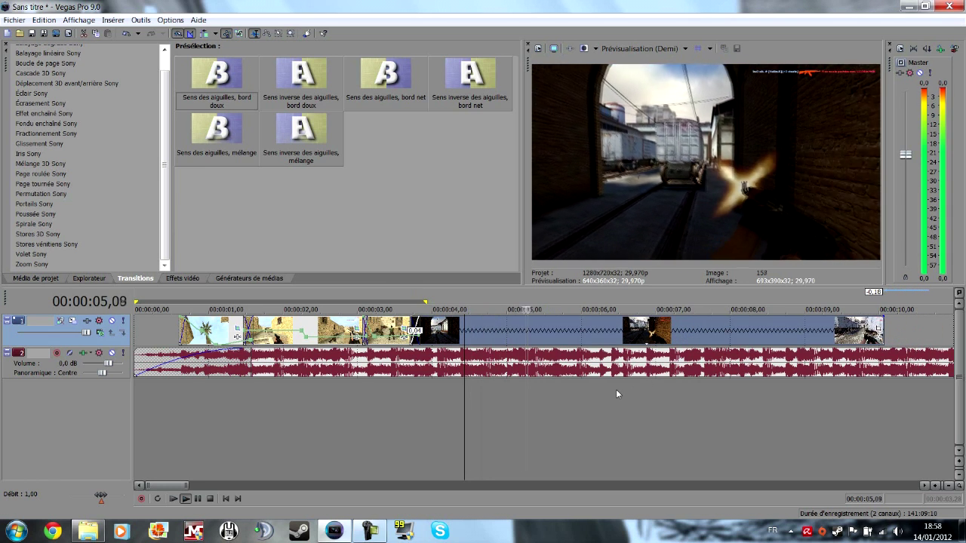
{"action": "key", "text": "space"}
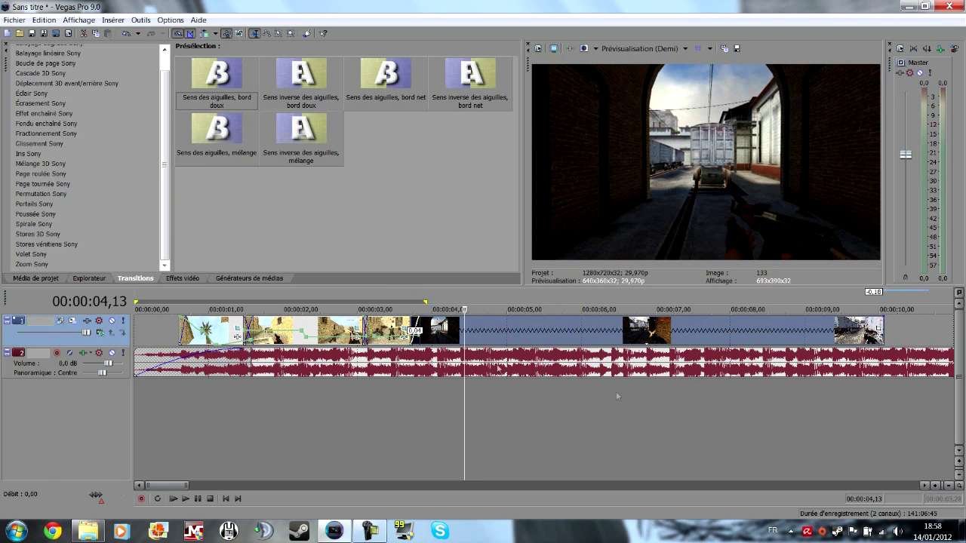
{"action": "left_click_drag", "start_coordinate": [420, 351], "coordinate": [420, 351]}
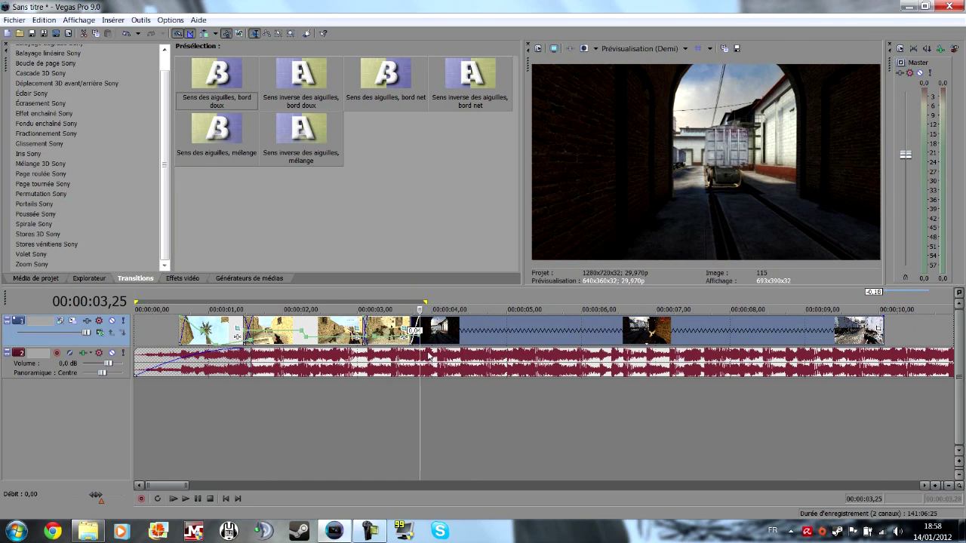
{"action": "left_click_drag", "start_coordinate": [420, 371], "coordinate": [432, 336]}
{"action": "right_click", "coordinate": [445, 337]}
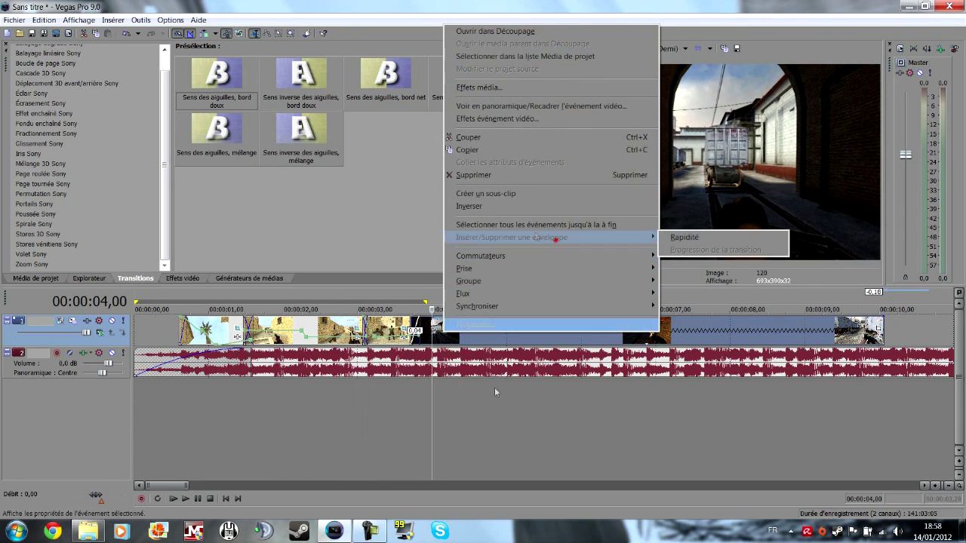
{"action": "left_click", "coordinate": [323, 435]}
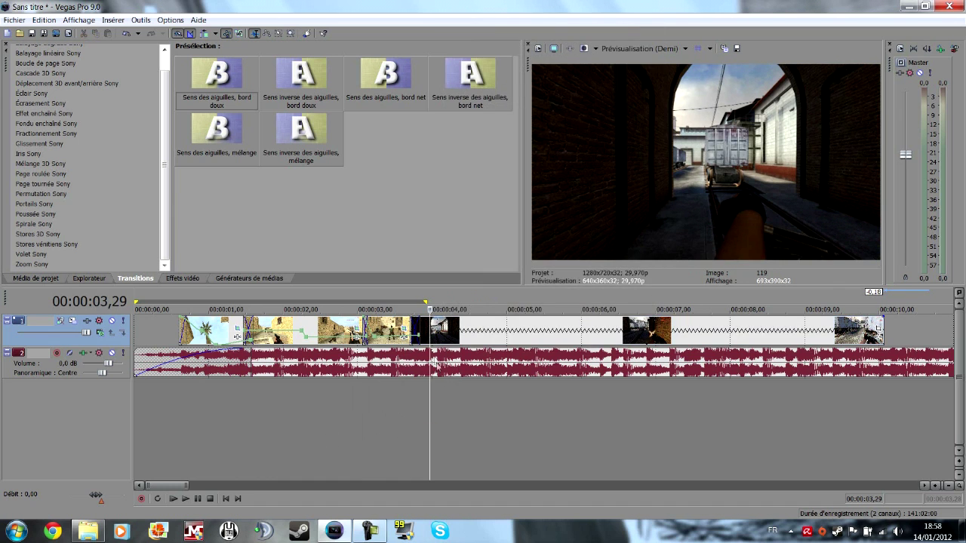
{"action": "right_click", "coordinate": [442, 331]}
{"action": "left_click", "coordinate": [385, 439]}
Apply the Stores 3D transition with the De gauche à droite preset to the overlap between the last two video clips.
{"action": "scroll", "coordinate": [385, 439], "scroll_direction": "up", "scroll_amount": 3}
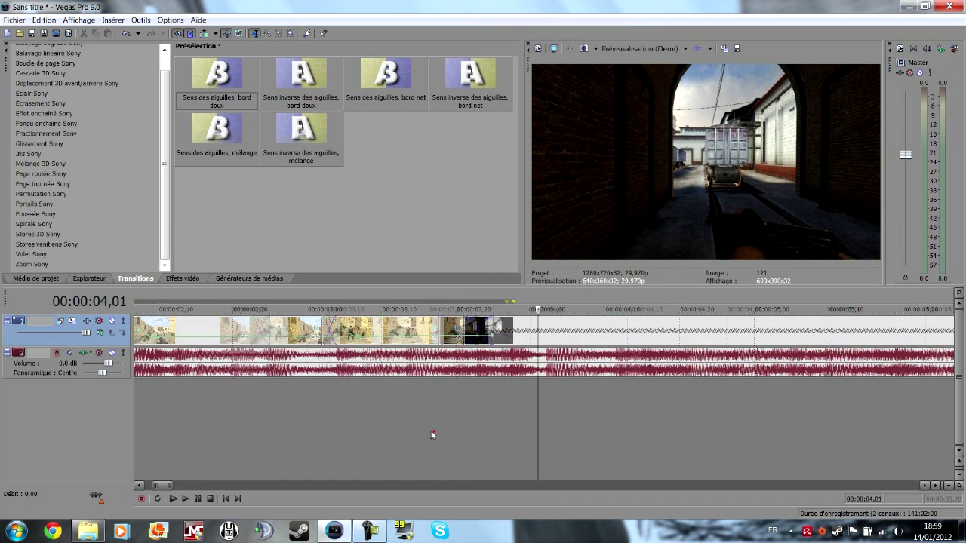
{"action": "left_click", "coordinate": [457, 430]}
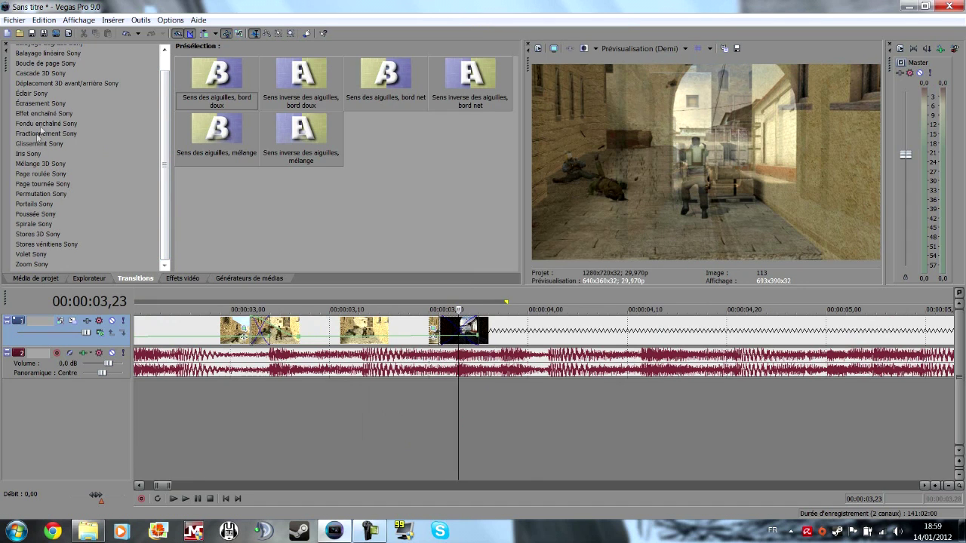
{"action": "left_click", "coordinate": [37, 204]}
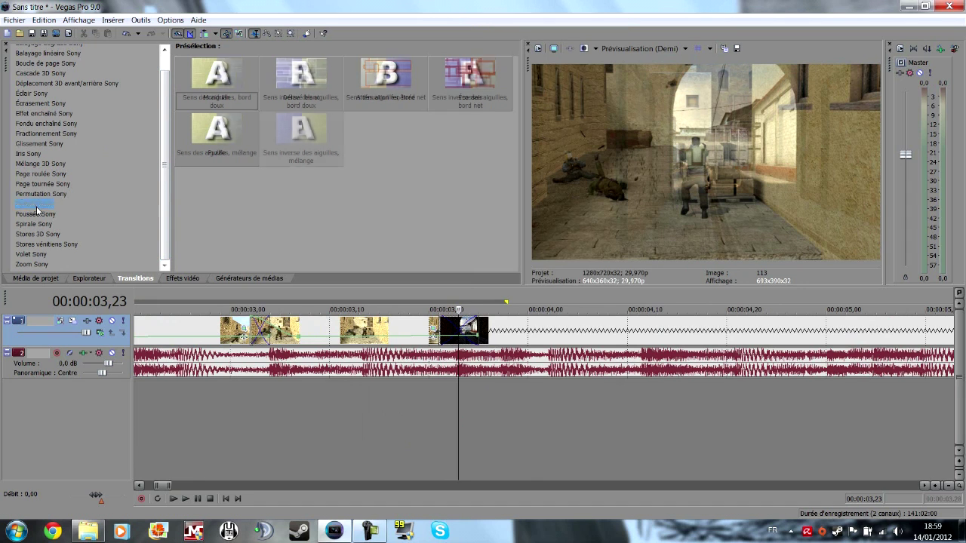
{"action": "scroll", "coordinate": [38, 209], "scroll_direction": "up", "scroll_amount": 1}
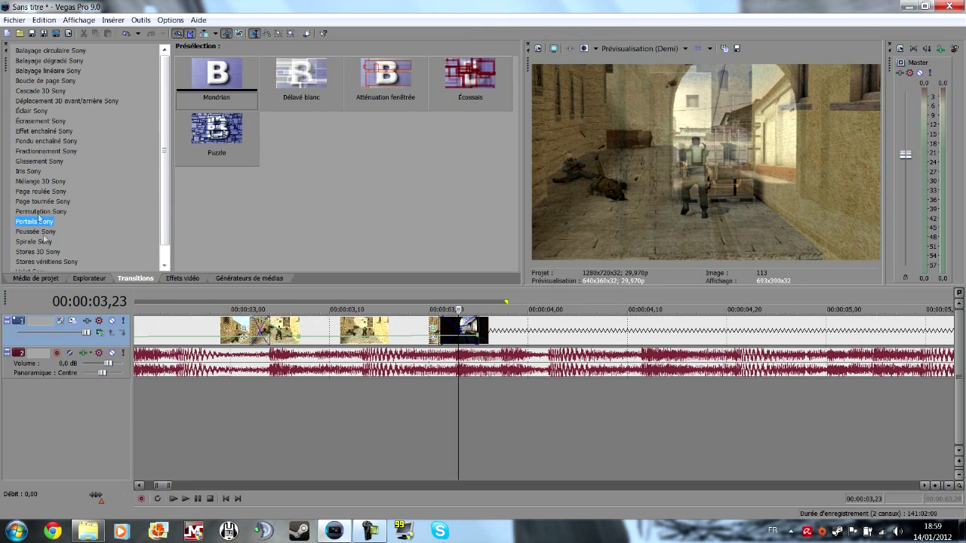
{"action": "scroll", "coordinate": [43, 238], "scroll_direction": "down", "scroll_amount": 1}
{"action": "key", "text": "Down"}
{"action": "key", "text": "Down"}
{"action": "key", "text": "Down"}
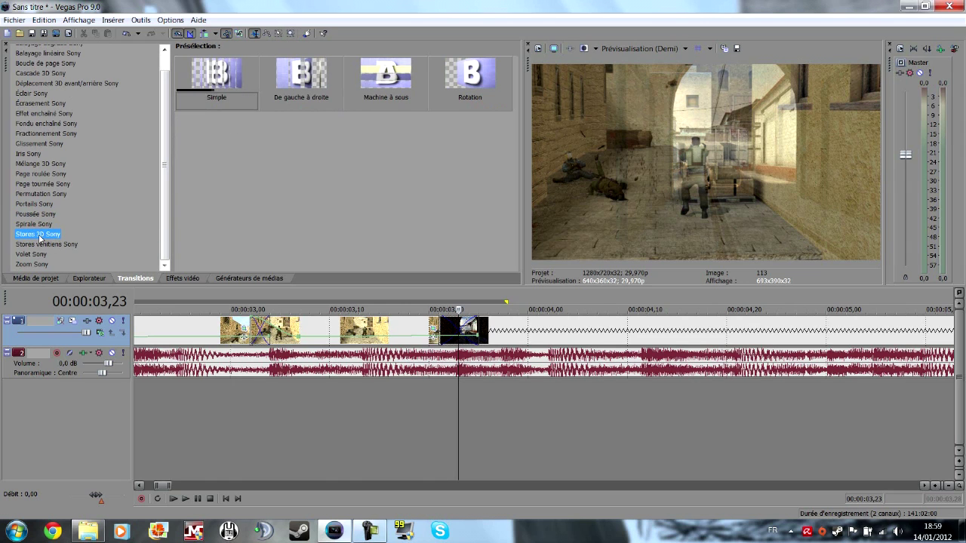
{"action": "left_click", "coordinate": [306, 76]}
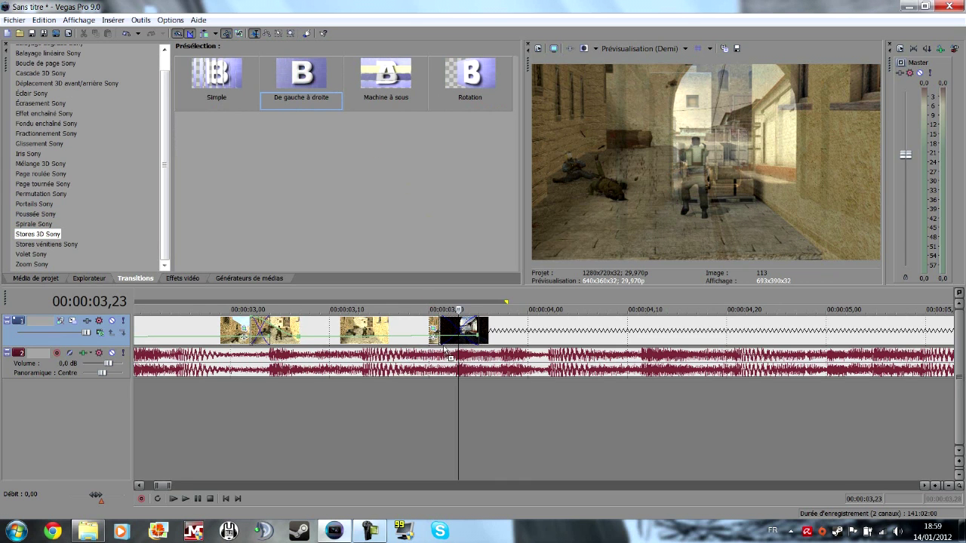
{"action": "left_click_drag", "start_coordinate": [445, 349], "coordinate": [445, 349]}
Set the Stores 3D transition's specular lighting to 1,0000, its divisions to 16 and its extra rotations to 8.
{"action": "left_click_drag", "start_coordinate": [775, 188], "coordinate": [421, 148]}
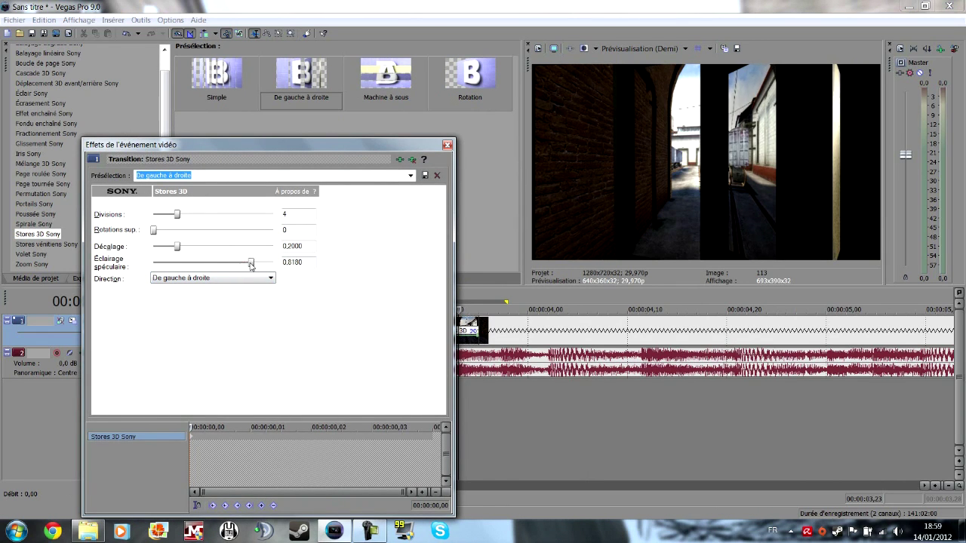
{"action": "left_click_drag", "start_coordinate": [251, 264], "coordinate": [277, 272]}
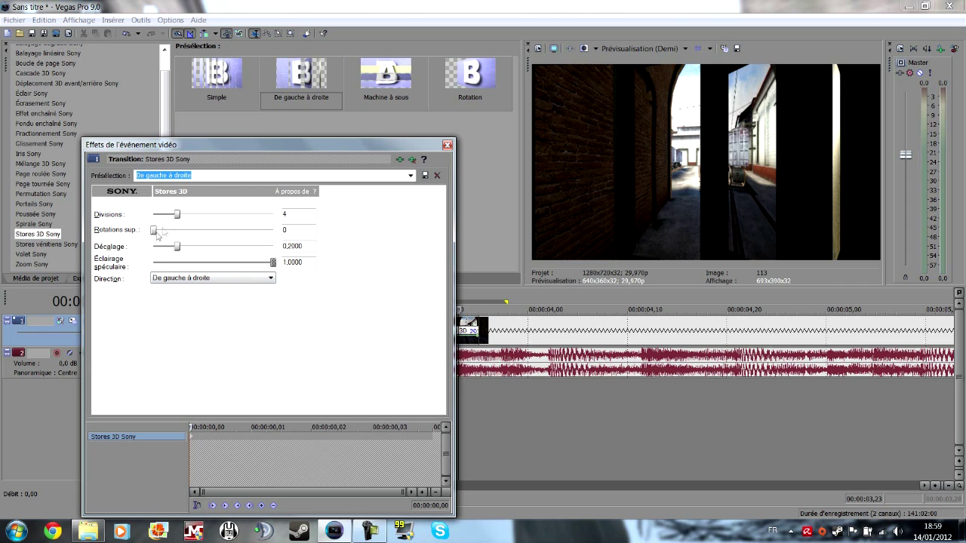
{"action": "left_click_drag", "start_coordinate": [179, 215], "coordinate": [306, 219]}
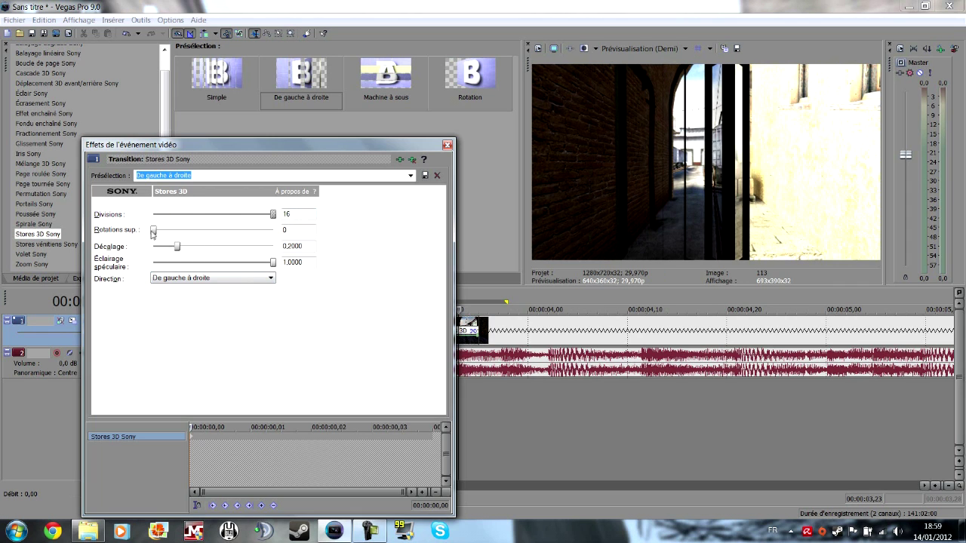
{"action": "left_click_drag", "start_coordinate": [171, 232], "coordinate": [259, 241]}
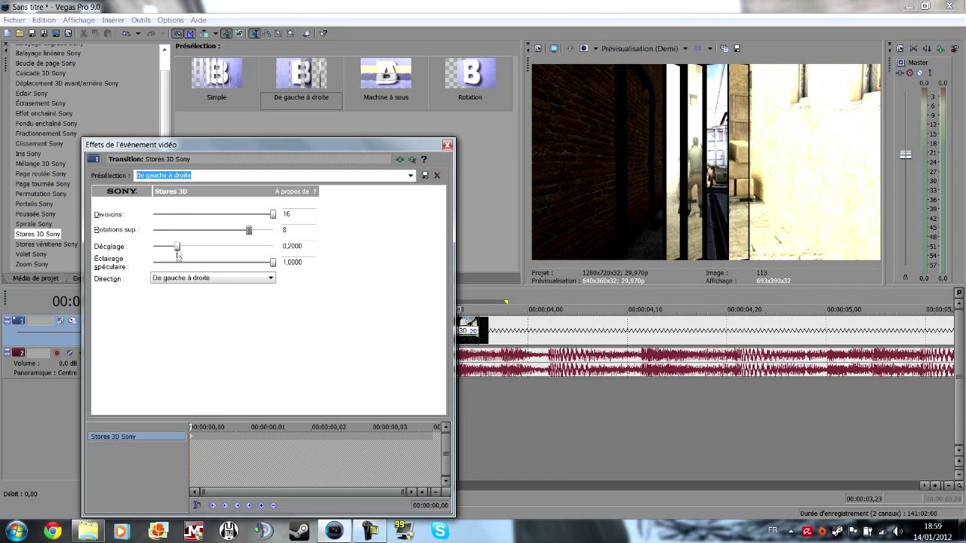
Set the transition's offset (Décalage) to about 0,7180 and its specular lighting to 0,0000, and close the transition settings.
{"action": "left_click_drag", "start_coordinate": [179, 251], "coordinate": [220, 254]}
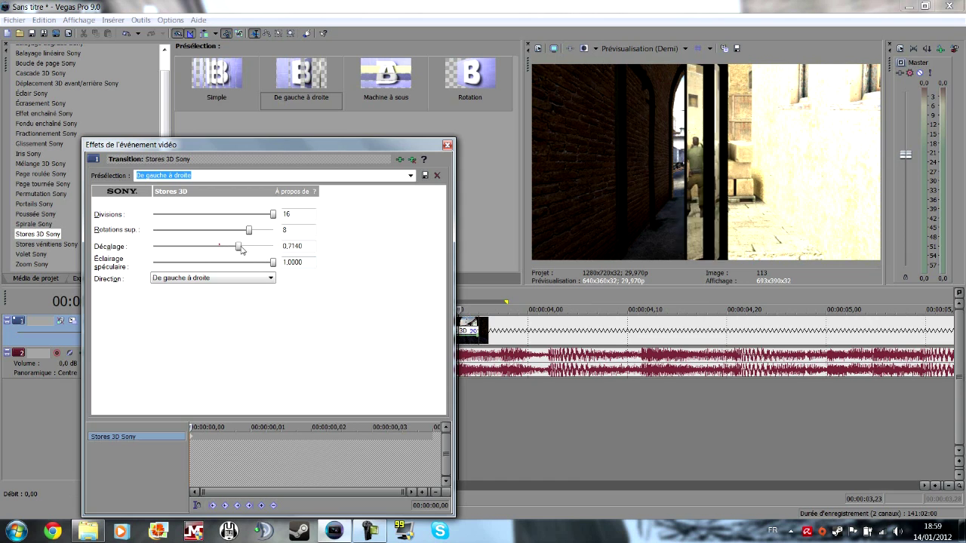
{"action": "left_click_drag", "start_coordinate": [242, 250], "coordinate": [253, 251]}
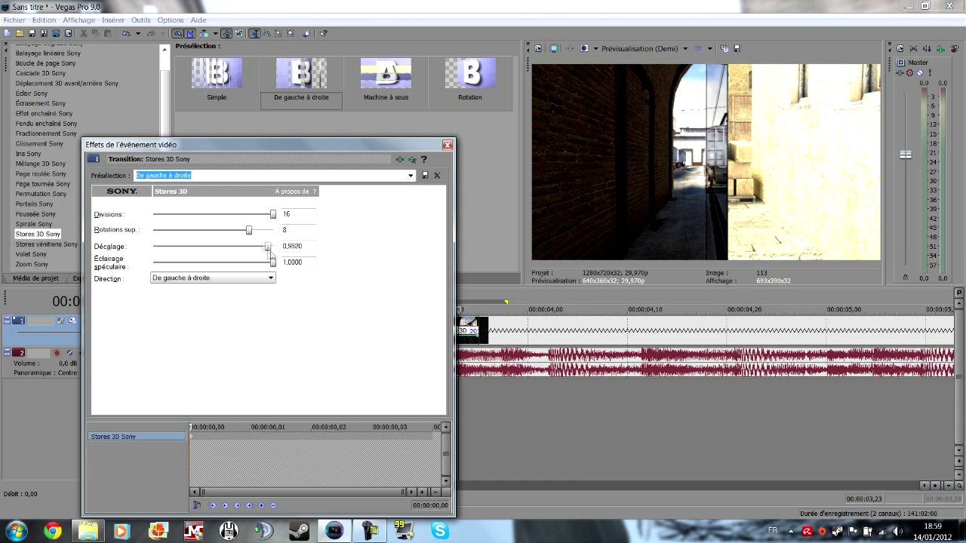
{"action": "left_click_drag", "start_coordinate": [267, 253], "coordinate": [240, 255]}
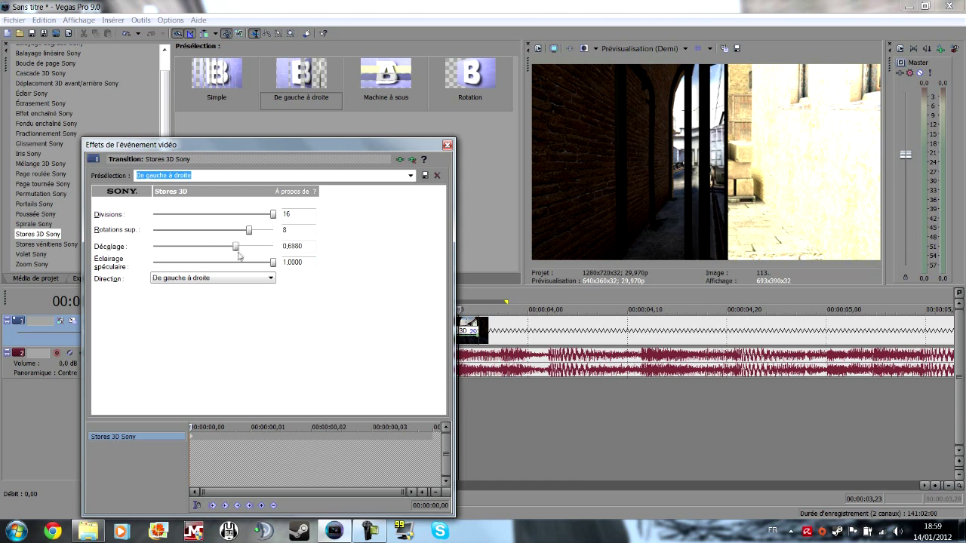
{"action": "left_click_drag", "start_coordinate": [273, 263], "coordinate": [132, 269]}
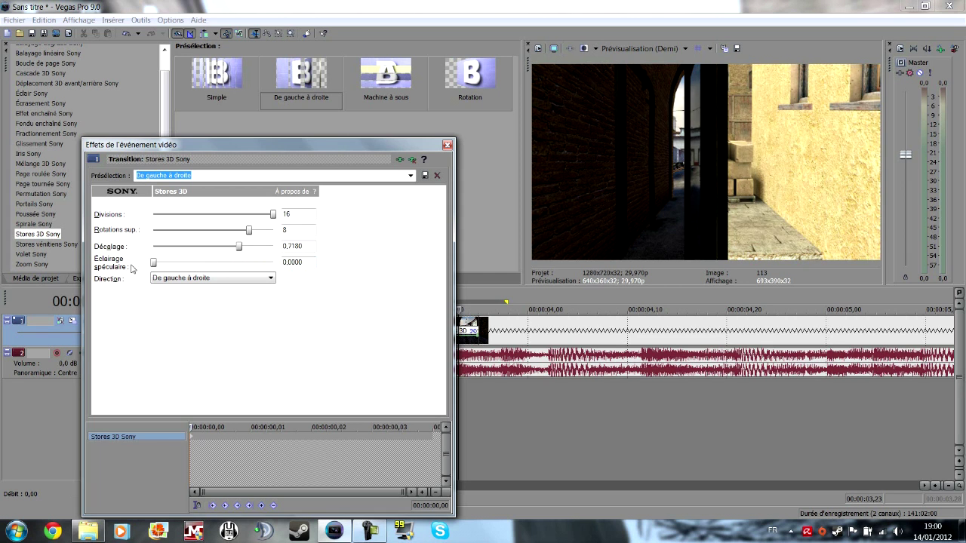
{"action": "left_click", "coordinate": [447, 145]}
Mark the time range from the start to 00:00:04,28 and play back the Stores 3D transition.
{"action": "scroll", "coordinate": [391, 420], "scroll_direction": "down", "scroll_amount": 3}
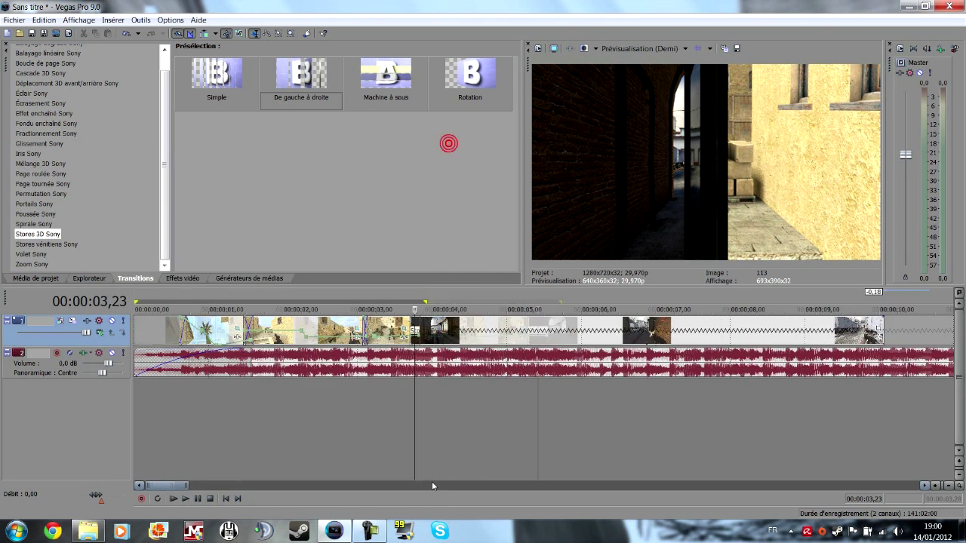
{"action": "scroll", "coordinate": [358, 429], "scroll_direction": "down", "scroll_amount": 4}
{"action": "key", "text": "space"}
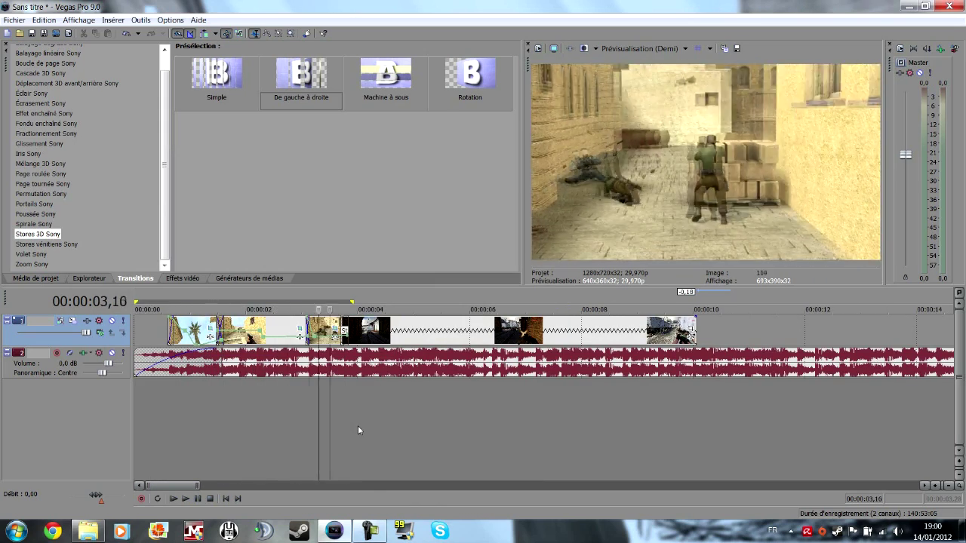
{"action": "left_click_drag", "start_coordinate": [410, 428], "coordinate": [130, 434]}
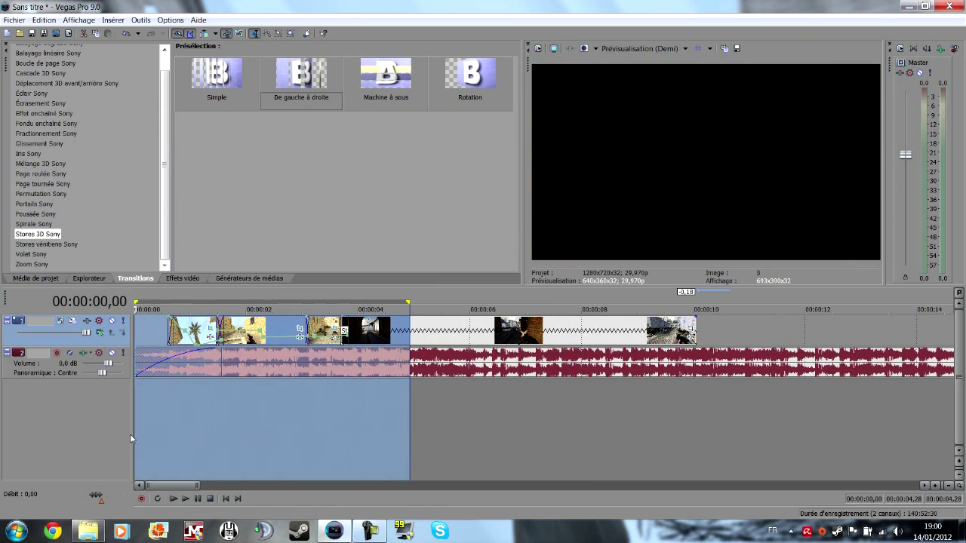
{"action": "left_click", "coordinate": [145, 432]}
{"action": "left_click", "coordinate": [279, 440]}
{"action": "left_click_drag", "start_coordinate": [407, 434], "coordinate": [134, 437]}
{"action": "left_click", "coordinate": [310, 421]}
{"action": "key", "text": "space"}
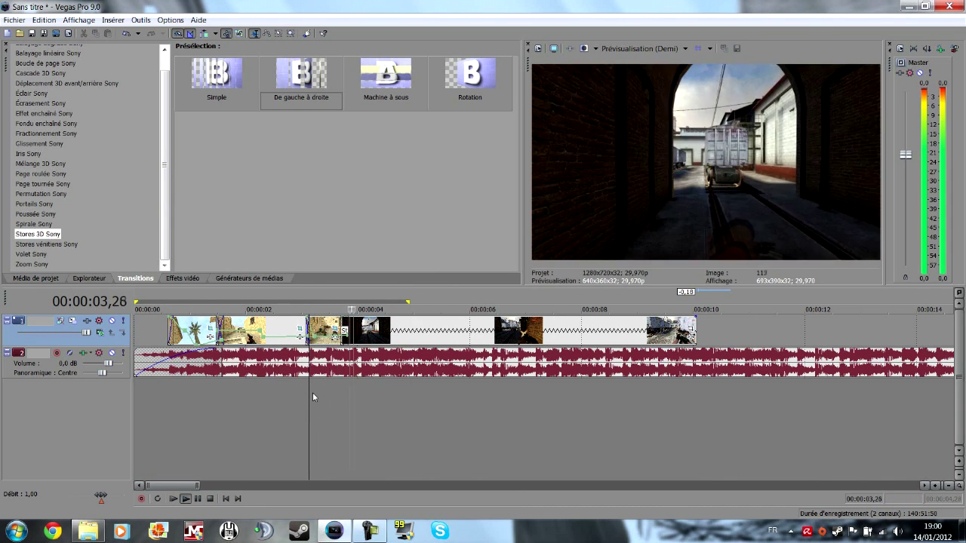
Stretch the end of the clip before the last by 3 frames for a 7-frame transition, and play it back.
{"action": "scroll", "coordinate": [343, 411], "scroll_direction": "up", "scroll_amount": 5}
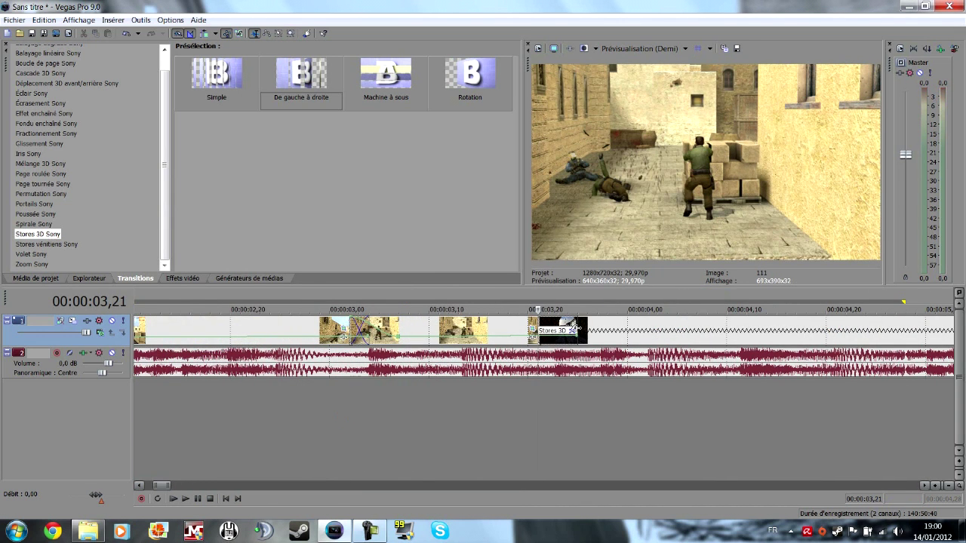
{"action": "left_click_drag", "start_coordinate": [577, 322], "coordinate": [601, 328]}
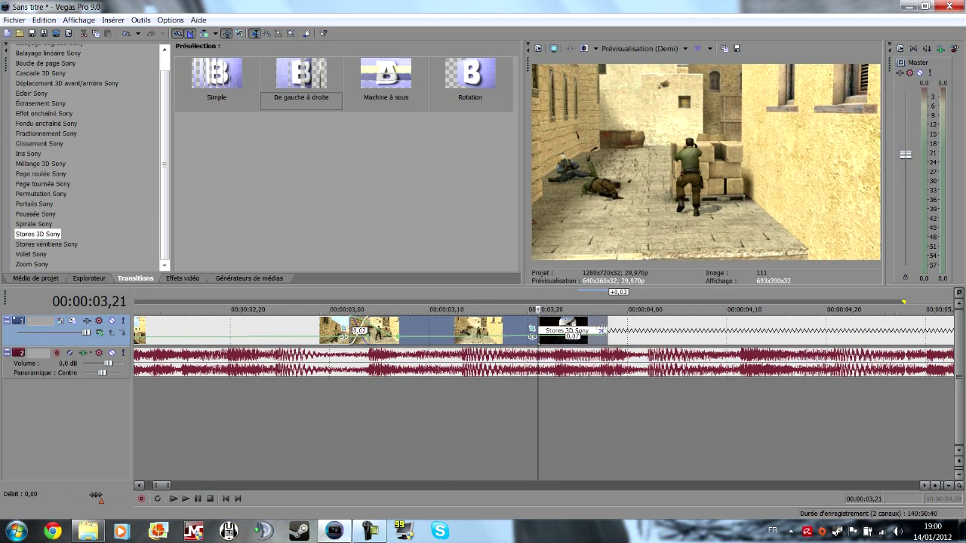
{"action": "scroll", "coordinate": [602, 330], "scroll_direction": "down", "scroll_amount": 5}
{"action": "key", "text": "space"}
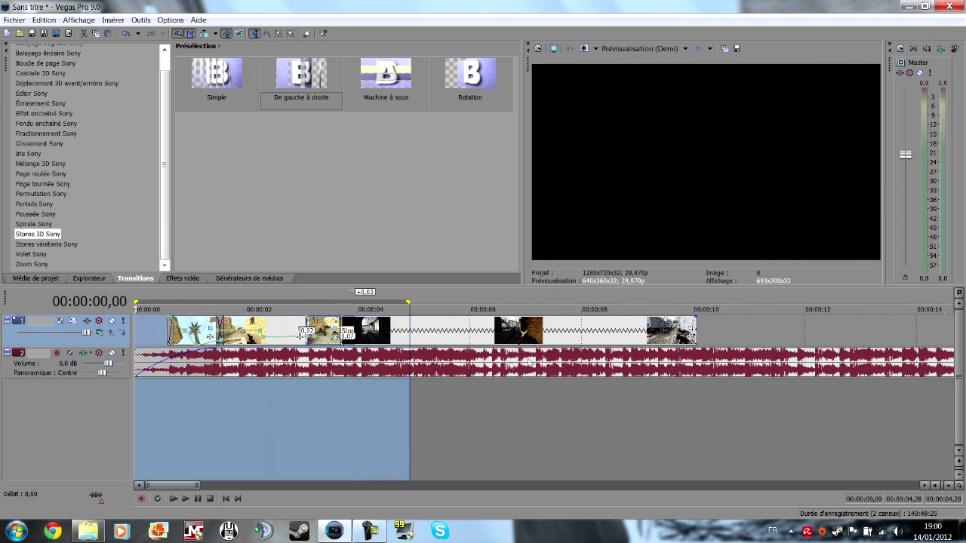
{"action": "left_click", "coordinate": [314, 452]}
{"action": "key", "text": "space"}
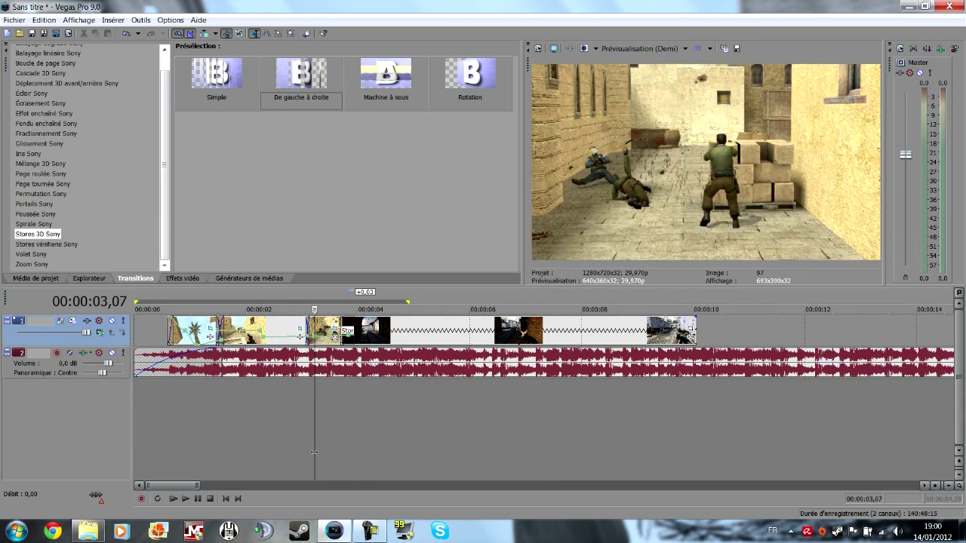
{"action": "key", "text": "space"}
{"action": "key", "text": "space"}
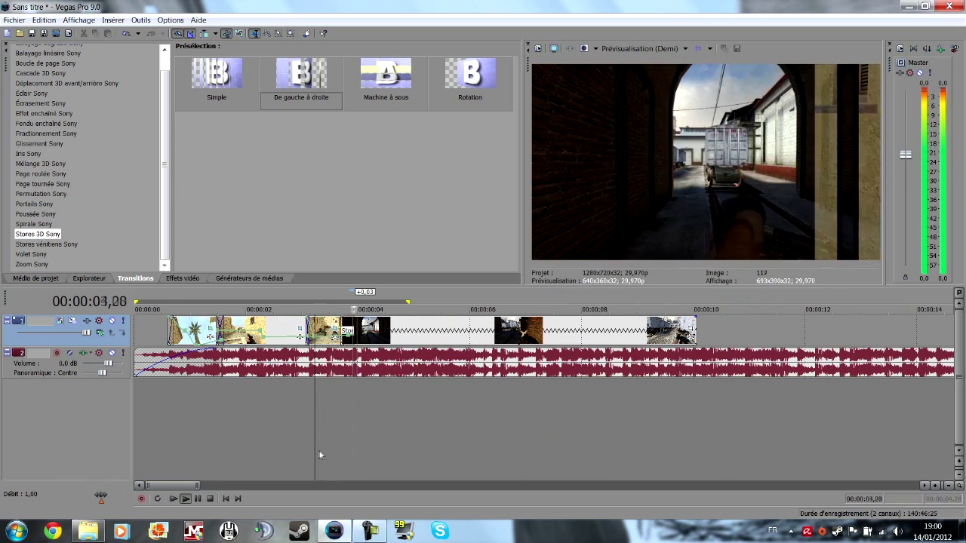
{"action": "key", "text": "space"}
At the last clip's first frame, shrink its pan/crop frame to about 1 103 x 621, centred near 691, 378, and rotate it about 2,5°.
{"action": "left_click", "coordinate": [377, 434]}
{"action": "scroll", "coordinate": [377, 434], "scroll_direction": "up", "scroll_amount": 3}
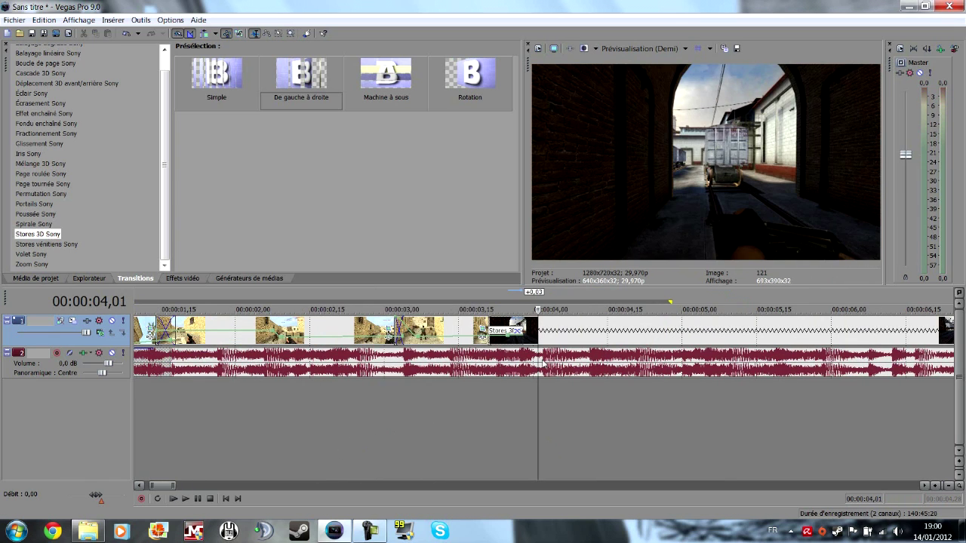
{"action": "key", "text": "space"}
{"action": "scroll", "coordinate": [579, 377], "scroll_direction": "down", "scroll_amount": 3}
{"action": "left_click", "coordinate": [691, 331]}
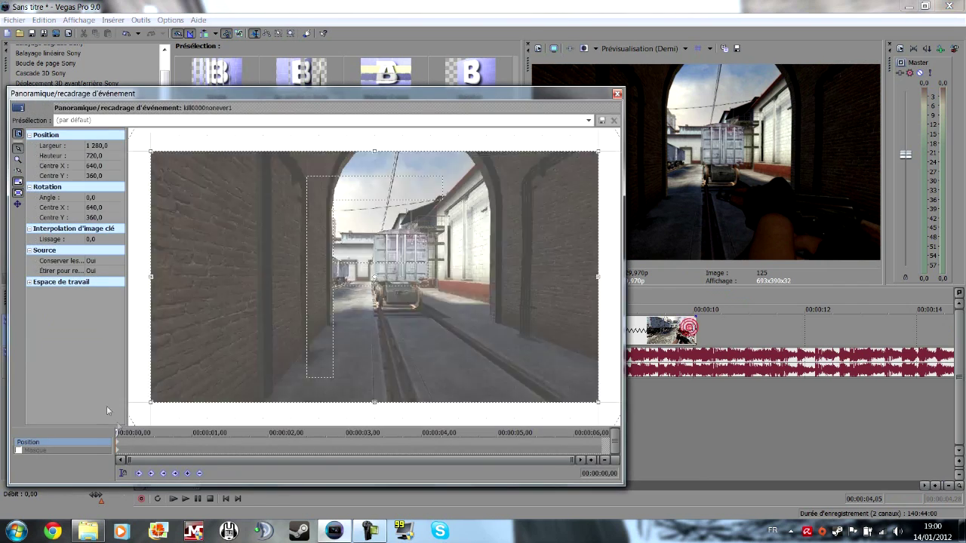
{"action": "scroll", "coordinate": [180, 325], "scroll_direction": "down", "scroll_amount": 2}
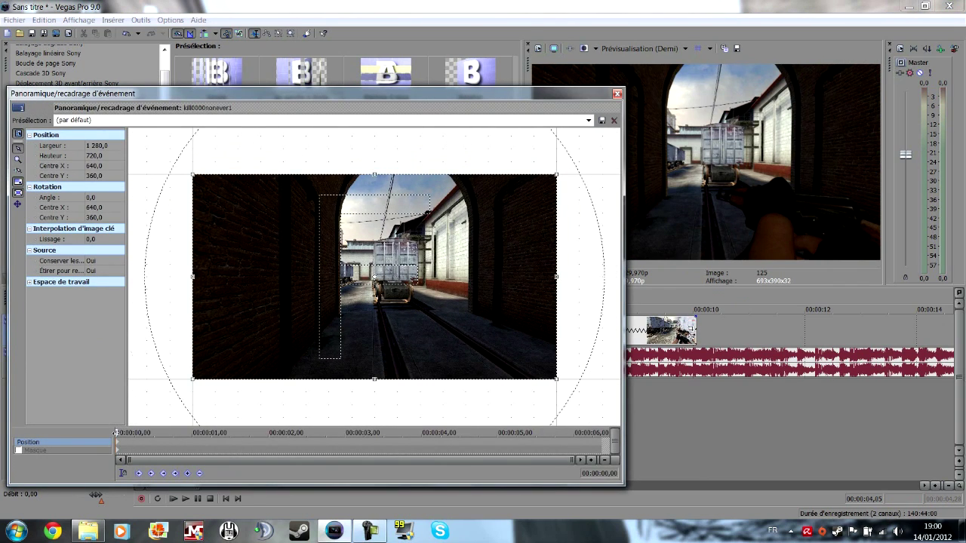
{"action": "left_click", "coordinate": [119, 433]}
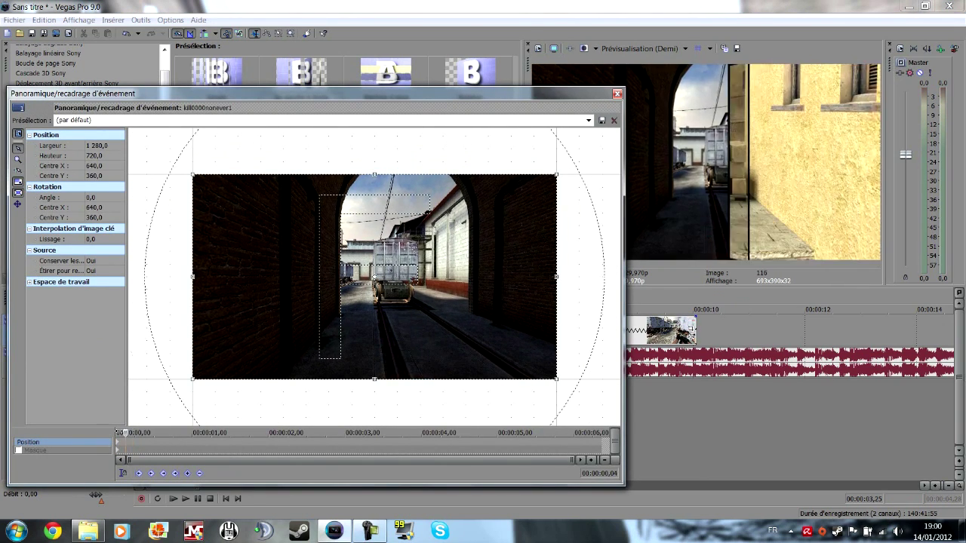
{"action": "left_click_drag", "start_coordinate": [119, 432], "coordinate": [104, 430]}
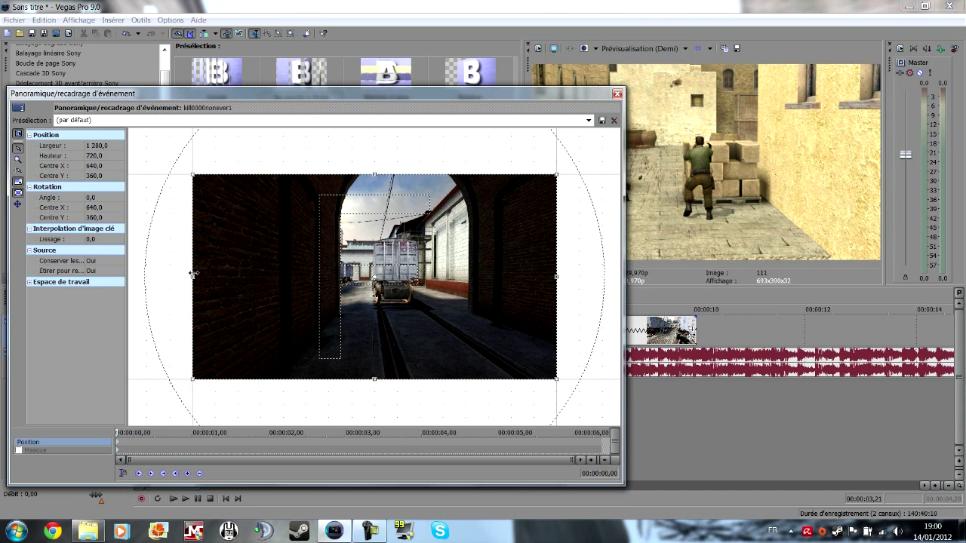
{"action": "left_click_drag", "start_coordinate": [194, 228], "coordinate": [217, 229]}
{"action": "left_click_drag", "start_coordinate": [270, 142], "coordinate": [282, 157]}
{"action": "left_click_drag", "start_coordinate": [231, 337], "coordinate": [246, 342]}
Add a pan/crop keyframe at 00:00:00,14 with a frame of about 1 053 x 592 centred near 739, 395 and an angle of 1,8.
{"action": "key", "text": "space"}
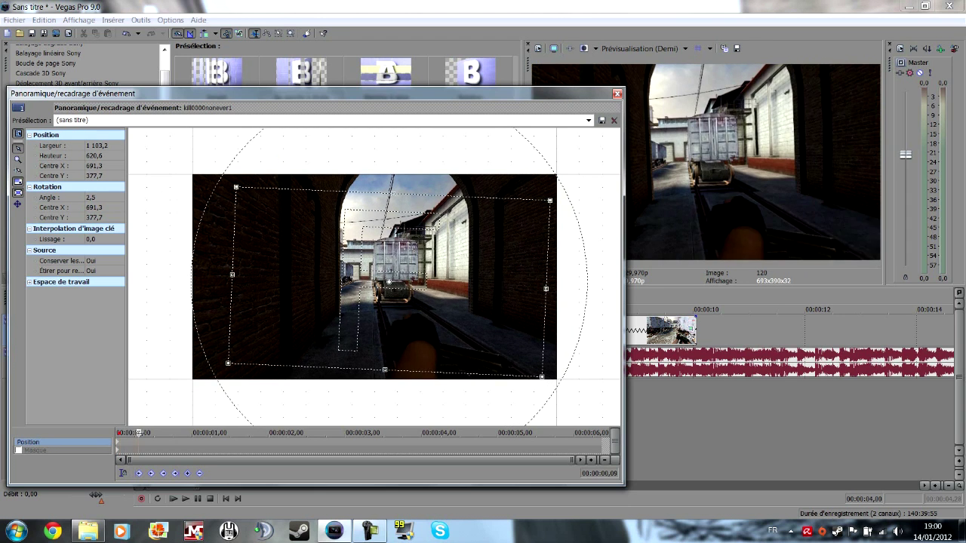
{"action": "left_click_drag", "start_coordinate": [242, 279], "coordinate": [259, 280]}
{"action": "left_click_drag", "start_coordinate": [420, 161], "coordinate": [417, 166]}
{"action": "left_click_drag", "start_coordinate": [404, 243], "coordinate": [409, 246]}
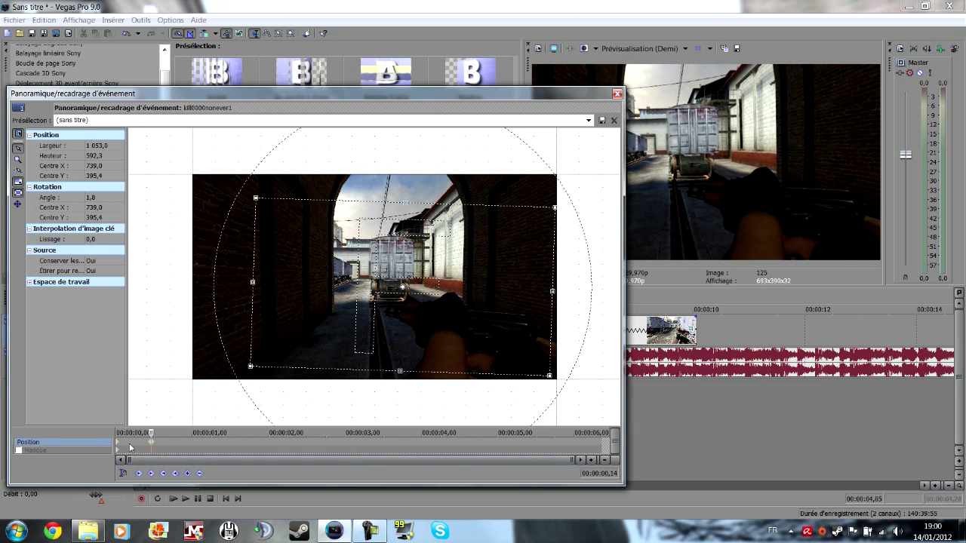
Move the 1 053 x 592 pan/crop keyframe to the clip's start and restore the default 1 280 x 720 frame at about 00:00:01,16.
{"action": "left_click", "coordinate": [119, 444]}
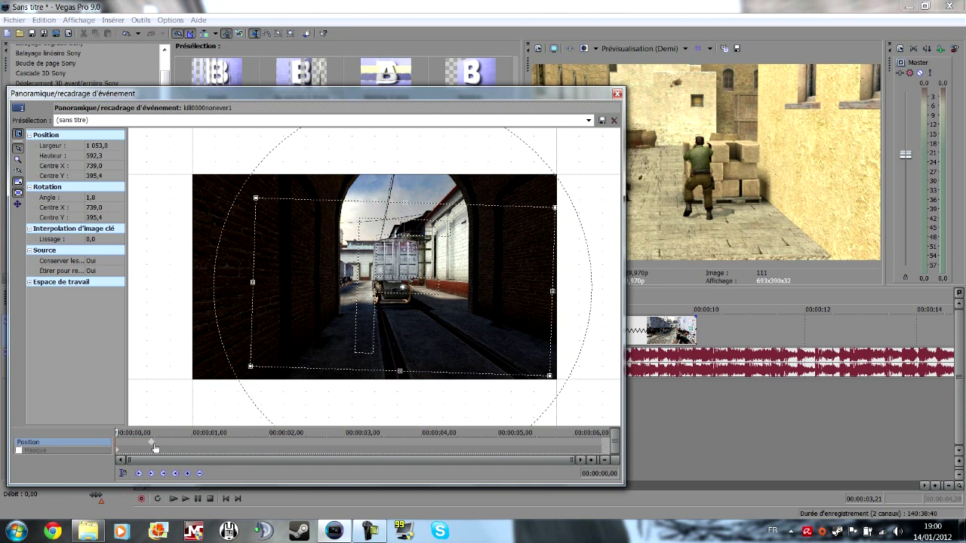
{"action": "key", "text": "space"}
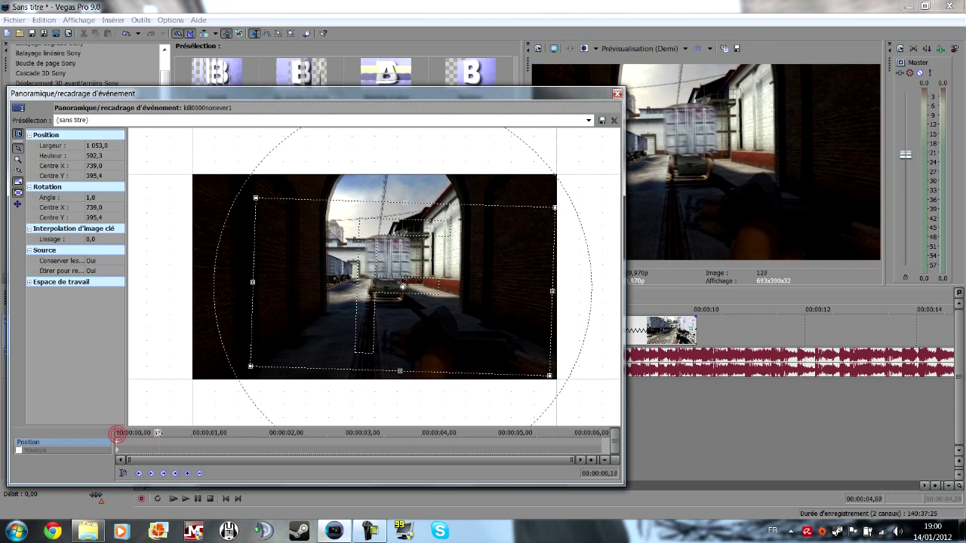
{"action": "right_click", "coordinate": [331, 306]}
{"action": "left_click_drag", "start_coordinate": [195, 428], "coordinate": [127, 445]}
{"action": "left_click", "coordinate": [339, 318]}
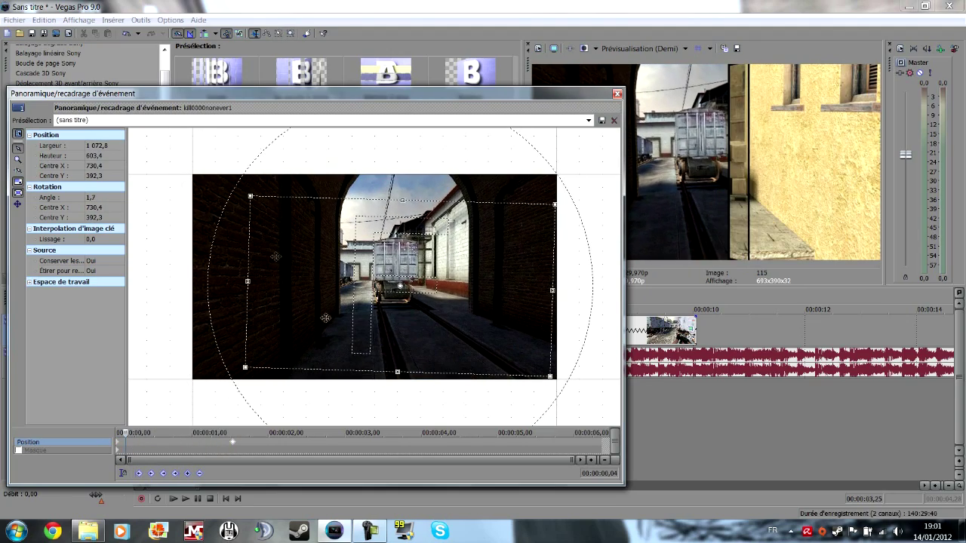
{"action": "left_click_drag", "start_coordinate": [126, 433], "coordinate": [156, 433]}
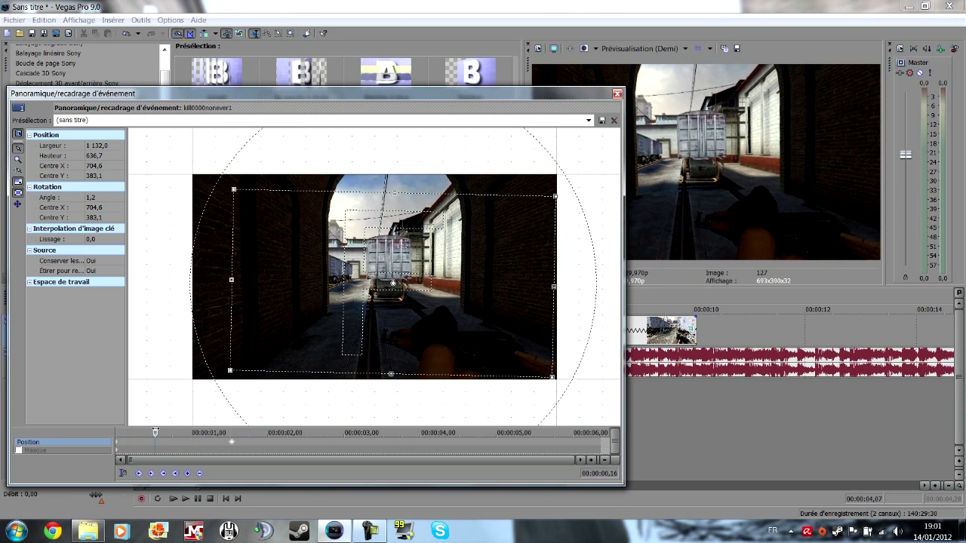
{"action": "mouse_move", "coordinate": [156, 432]}
{"action": "left_mouse_down"}
{"action": "mouse_move", "coordinate": [115, 430]}
{"action": "mouse_move", "coordinate": [146, 432]}
{"action": "left_mouse_up"}
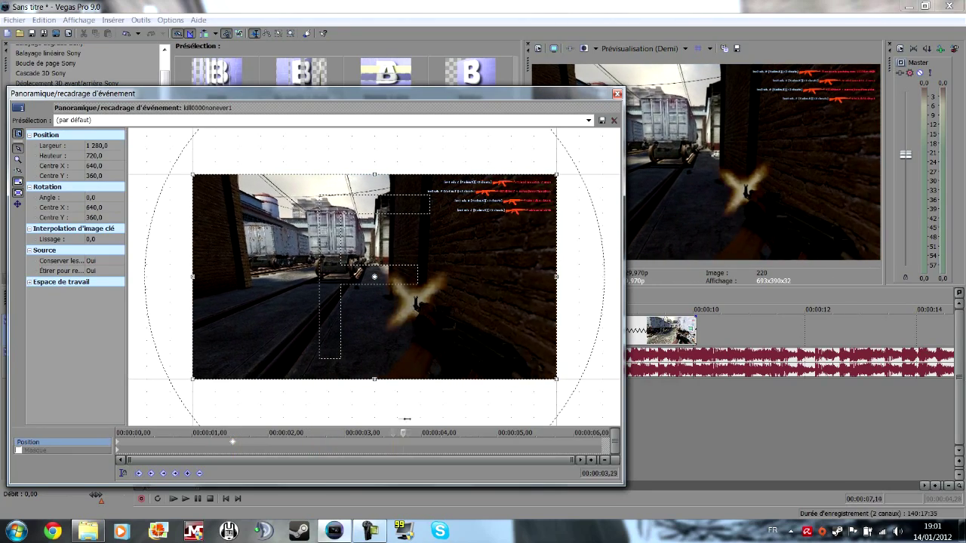
Try a slight zoom at 00:00:01,10 by shrinking the pan/crop frame to about 1 220 x 686.
{"action": "left_click_drag", "start_coordinate": [432, 416], "coordinate": [219, 437]}
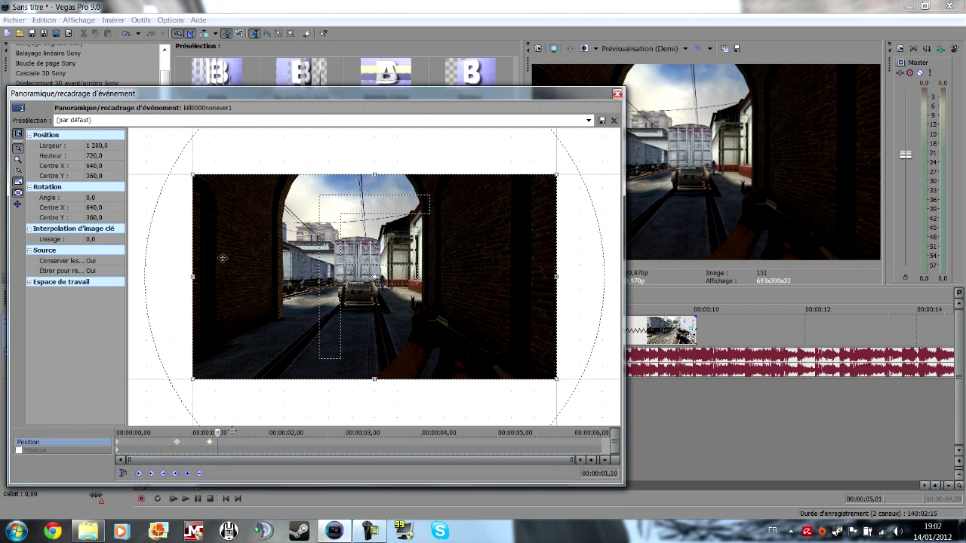
{"action": "left_click_drag", "start_coordinate": [194, 201], "coordinate": [202, 205]}
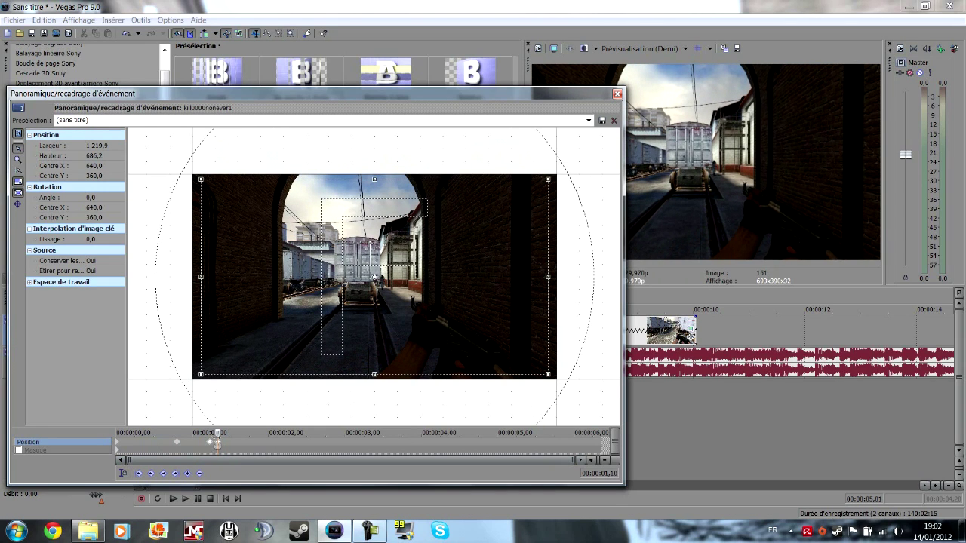
{"action": "left_click_drag", "start_coordinate": [217, 434], "coordinate": [208, 443]}
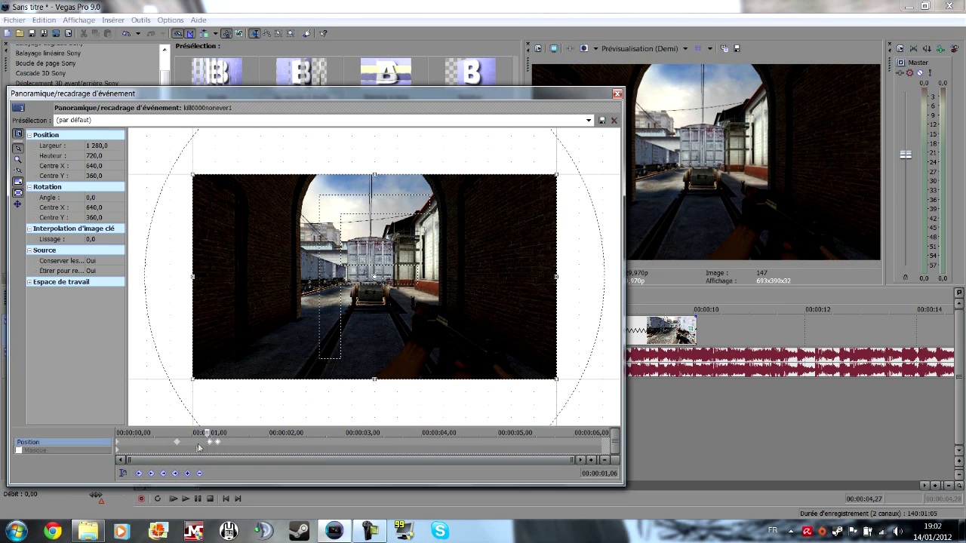
{"action": "left_click", "coordinate": [219, 443]}
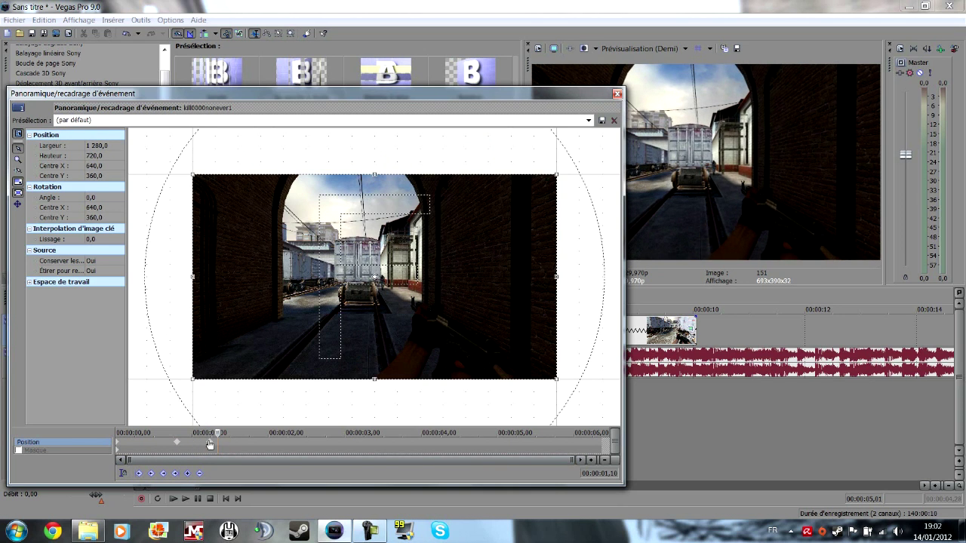
Shift the full-size keyframe to about 00:00:01,12 and add one at 00:00:01,15 with a frame of about 1 146 x 644 rotated 1,1°.
{"action": "left_click", "coordinate": [210, 445]}
{"action": "left_click_drag", "start_coordinate": [209, 446], "coordinate": [230, 434]}
{"action": "left_click_drag", "start_coordinate": [193, 176], "coordinate": [208, 182]}
{"action": "left_click_drag", "start_coordinate": [259, 161], "coordinate": [262, 159]}
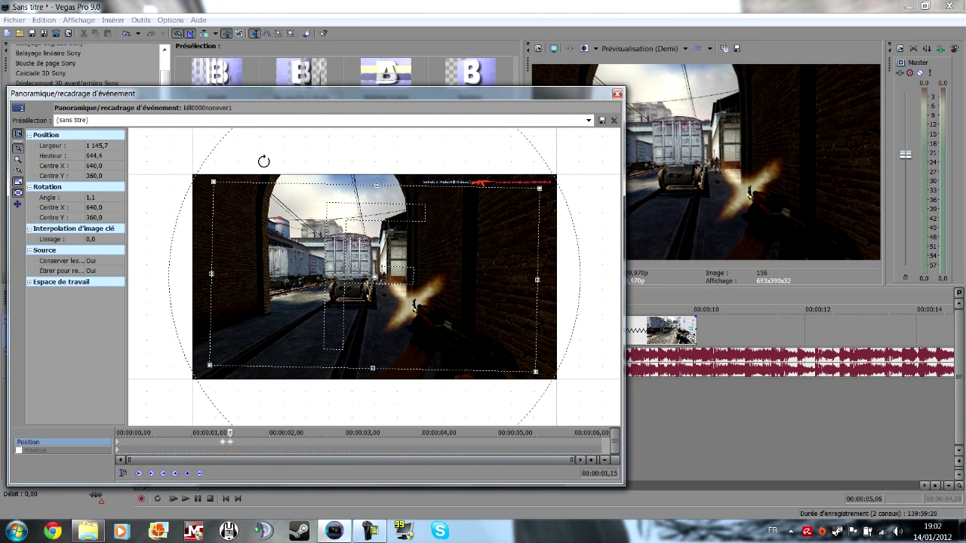
Move the rotated 1 146 x 644 pan/crop keyframe to 00:00:03,14 and check the slower movement leading to it.
{"action": "left_click_drag", "start_coordinate": [230, 434], "coordinate": [380, 433]}
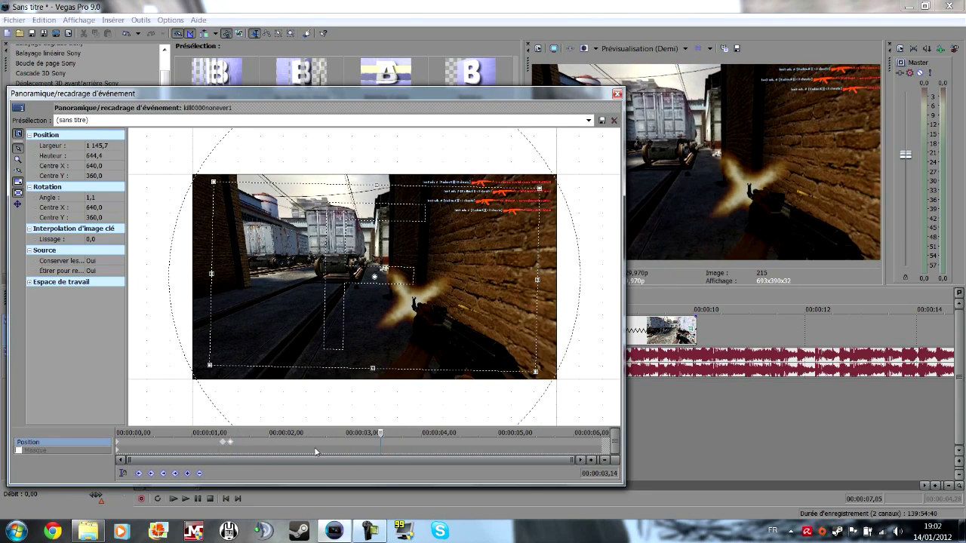
{"action": "left_click", "coordinate": [381, 444]}
{"action": "left_click", "coordinate": [231, 435]}
{"action": "left_click_drag", "start_coordinate": [209, 433], "coordinate": [248, 432]}
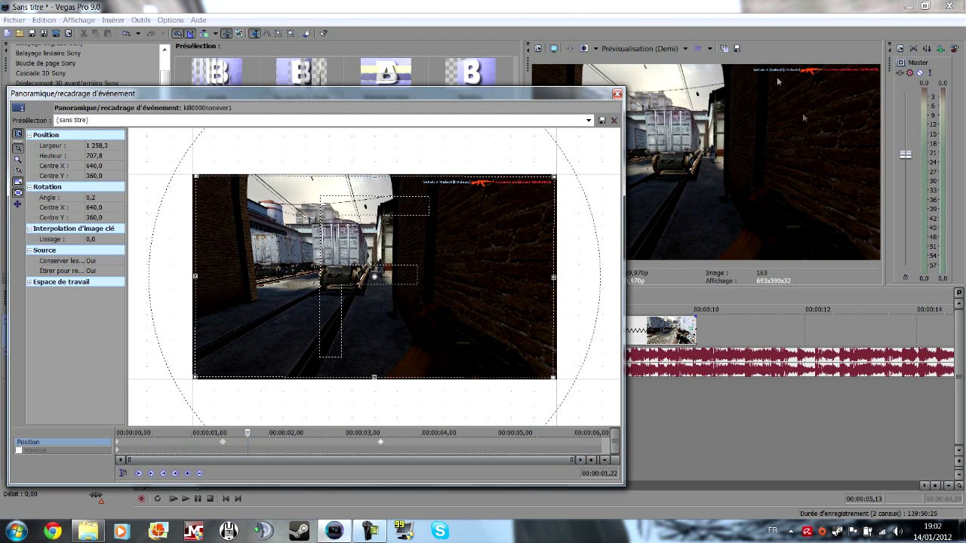
{"action": "left_click_drag", "start_coordinate": [244, 434], "coordinate": [380, 433]}
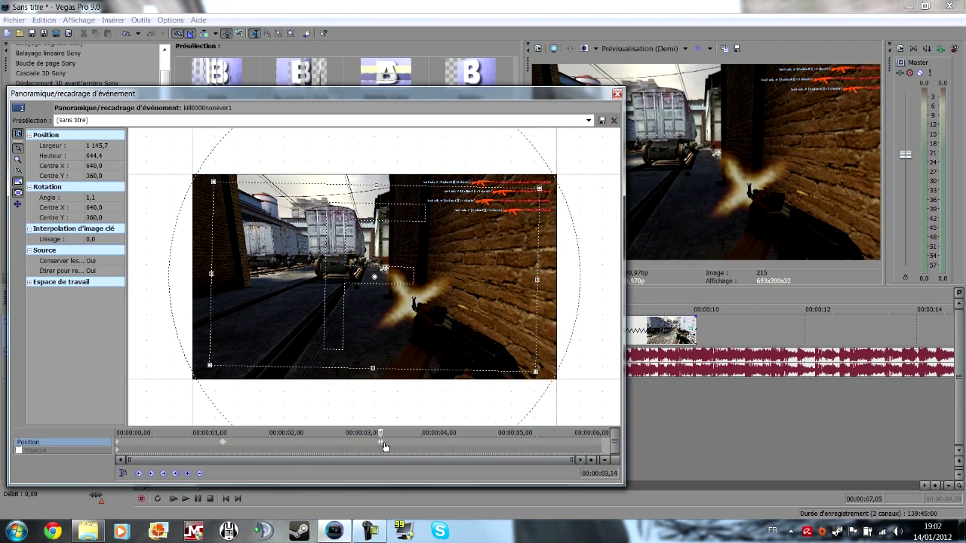
Add pan/crop keyframes at 00:00:03,16 and 00:00:03,18, shrinking the frame to about 1 026 x 577 at the last one.
{"action": "scroll", "coordinate": [385, 446], "scroll_direction": "up", "scroll_amount": 4}
{"action": "mouse_move", "coordinate": [359, 434]}
{"action": "left_mouse_down"}
{"action": "mouse_move", "coordinate": [386, 432]}
{"action": "mouse_move", "coordinate": [373, 433]}
{"action": "left_mouse_up"}
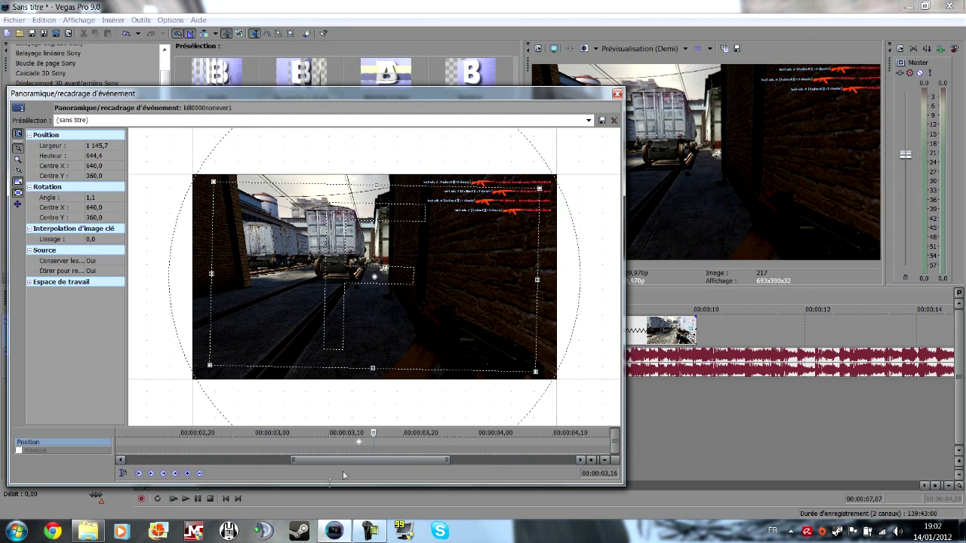
{"action": "left_click_drag", "start_coordinate": [373, 433], "coordinate": [387, 433]}
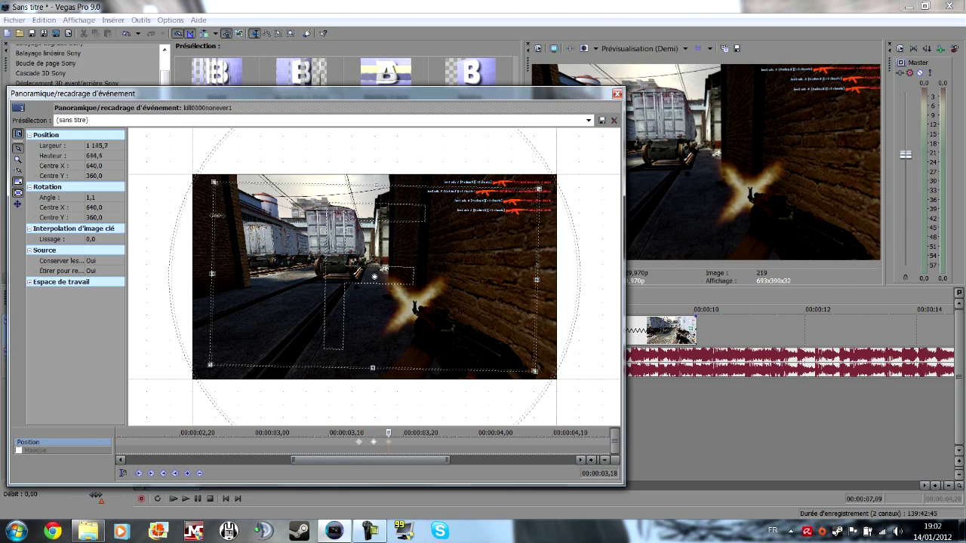
{"action": "scroll", "coordinate": [234, 212], "scroll_direction": "up", "scroll_amount": 2}
Restore the default 1 280 x 720 frame in a keyframe at 00:00:04,27 and close the pan/crop window.
{"action": "left_click_drag", "start_coordinate": [389, 432], "coordinate": [584, 433]}
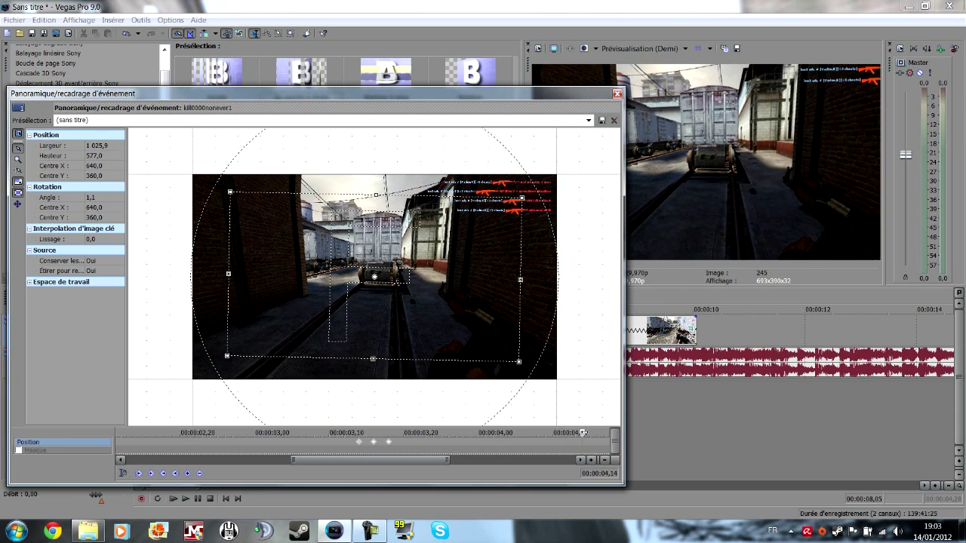
{"action": "scroll", "coordinate": [498, 380], "scroll_direction": "down", "scroll_amount": 3}
{"action": "scroll", "coordinate": [555, 441], "scroll_direction": "down", "scroll_amount": 3}
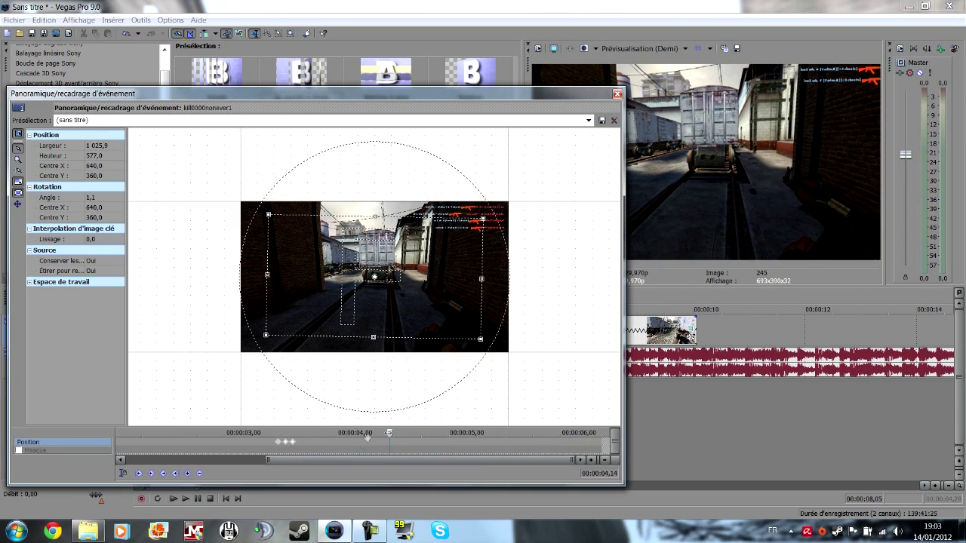
{"action": "left_click_drag", "start_coordinate": [390, 432], "coordinate": [438, 432]}
{"action": "right_click", "coordinate": [421, 278]}
{"action": "left_click", "coordinate": [427, 281]}
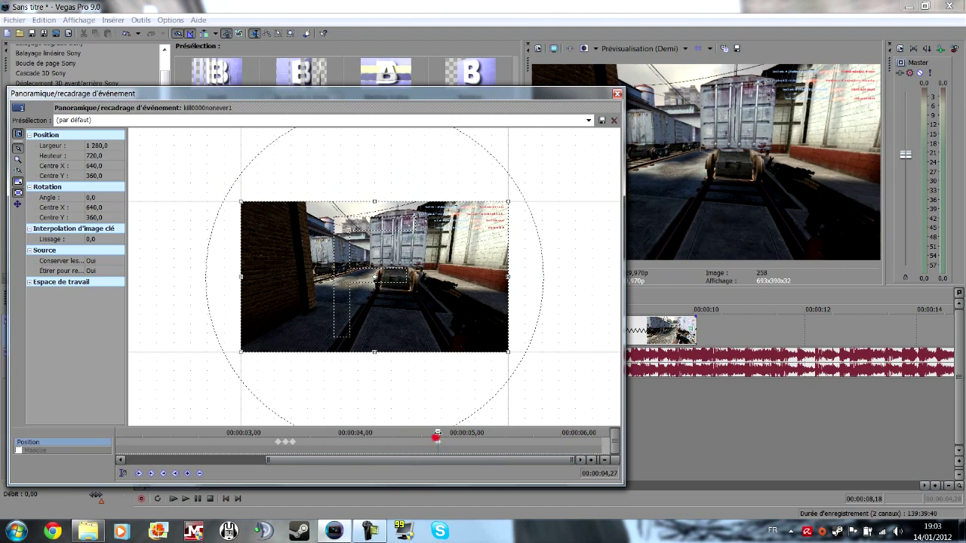
{"action": "key", "text": "j"}
{"action": "key", "text": "Right"}
{"action": "left_click", "coordinate": [617, 93]}
Mark the time range from 00:00:03,21 to about 00:00:08,18 and play back the last clip's pan/crop movement.
{"action": "left_click_drag", "start_coordinate": [554, 382], "coordinate": [349, 441]}
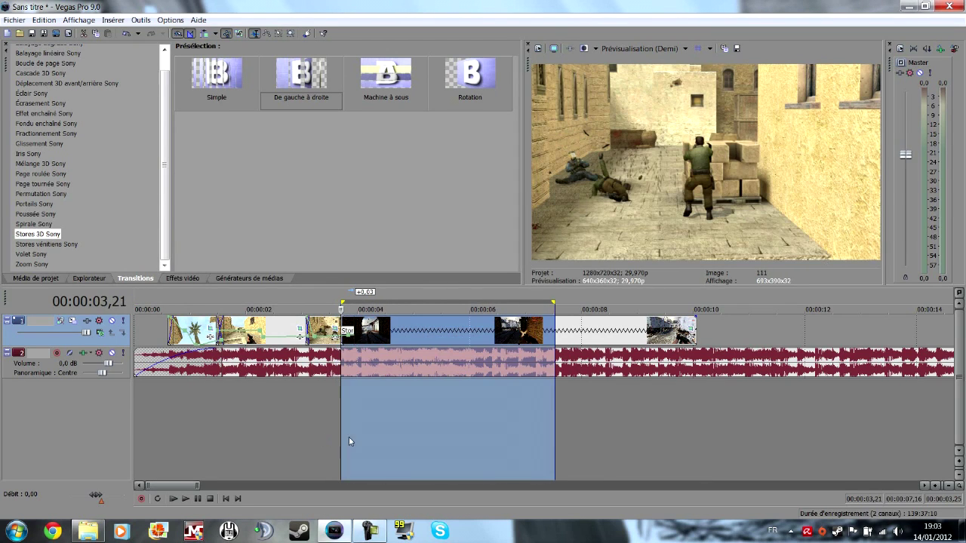
{"action": "left_click_drag", "start_coordinate": [553, 332], "coordinate": [617, 342]}
{"action": "key", "text": "space"}
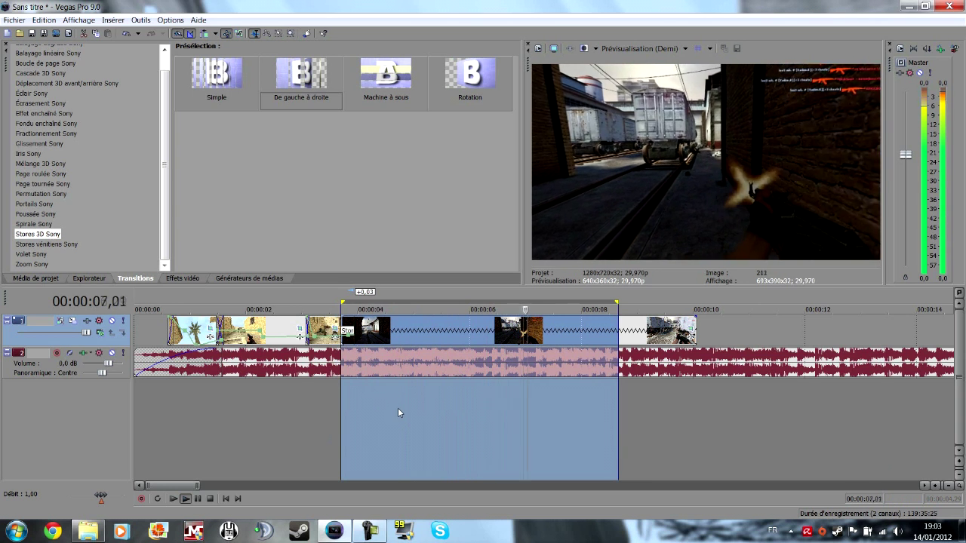
{"action": "key", "text": "space"}
{"action": "left_click", "coordinate": [514, 443]}
{"action": "key", "text": "space"}
{"action": "key", "text": "space"}
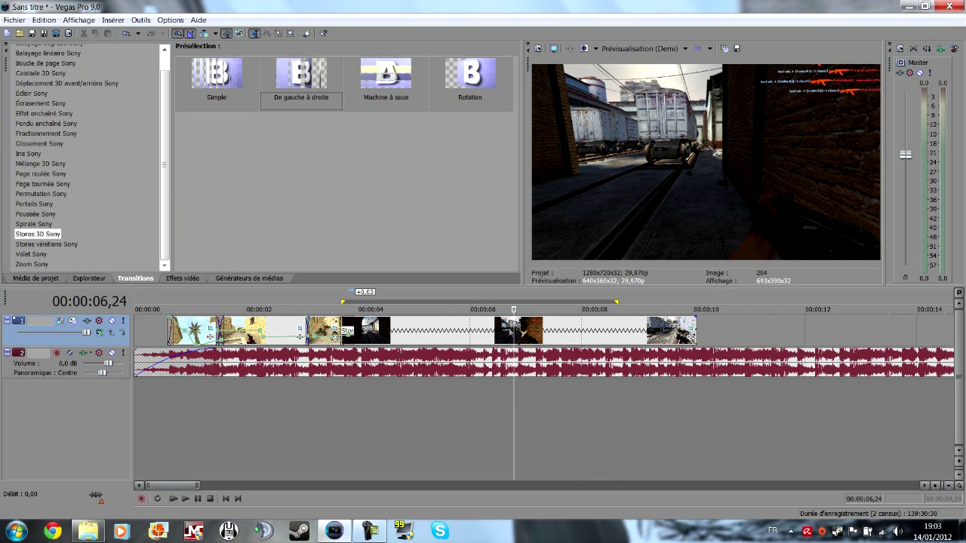
Split the last clip at 00:00:07,27 and delete the part after the cut.
{"action": "left_click", "coordinate": [512, 332]}
{"action": "left_click_drag", "start_coordinate": [512, 333], "coordinate": [578, 335]}
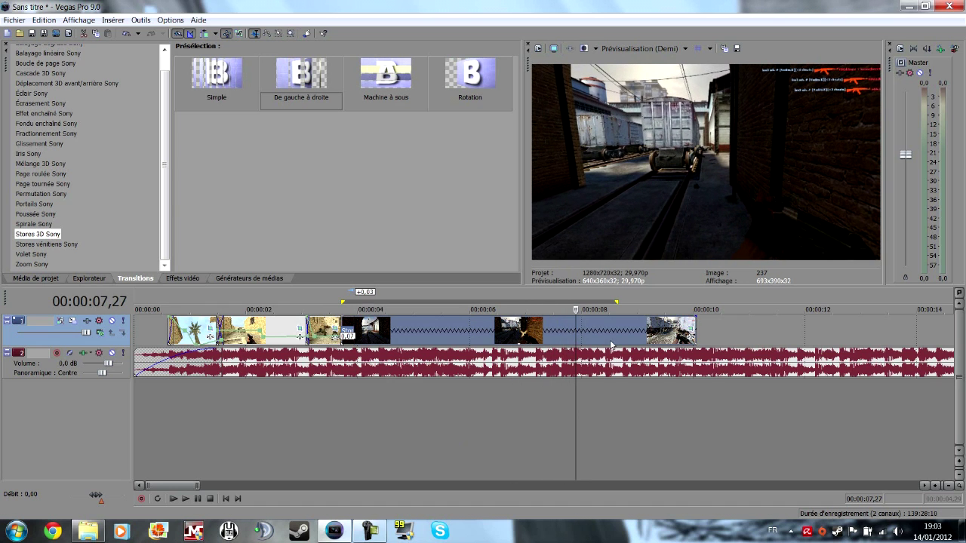
{"action": "key", "text": "s"}
{"action": "left_click", "coordinate": [613, 332]}
{"action": "key", "text": "Delete"}
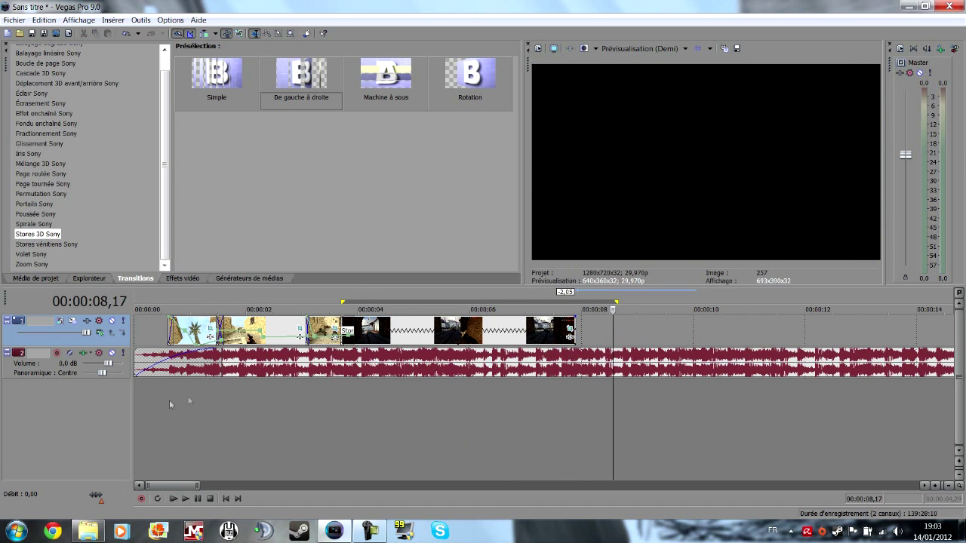
{"action": "left_click", "coordinate": [367, 421]}
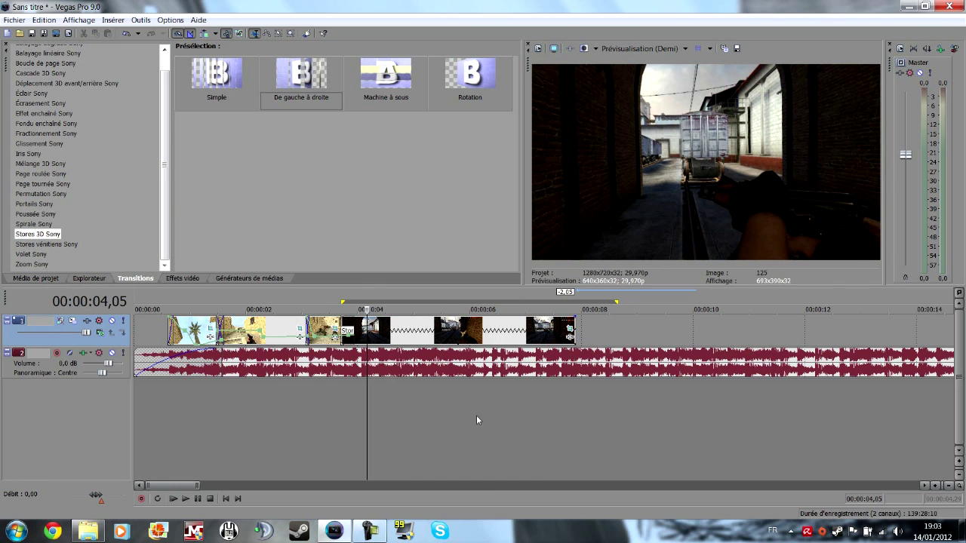
{"action": "left_click", "coordinate": [570, 337]}
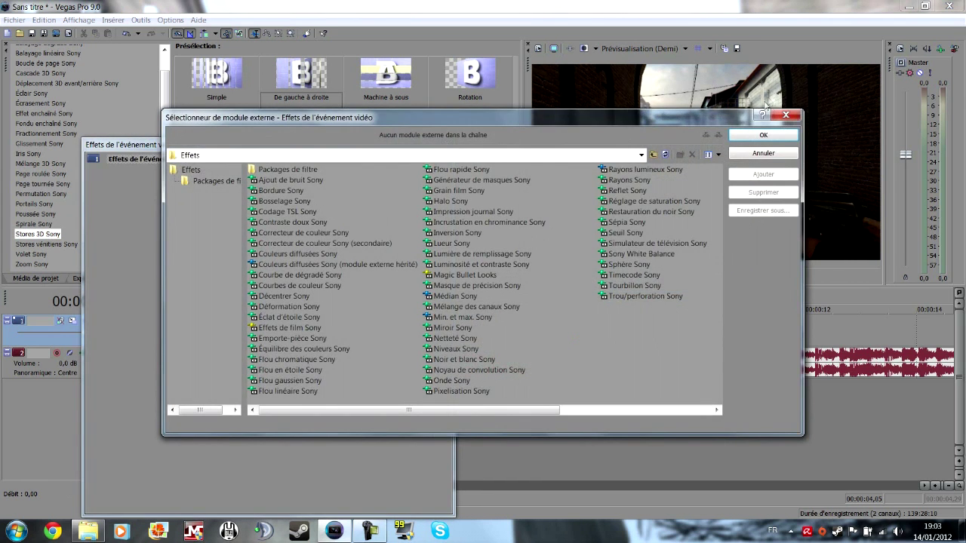
{"action": "left_click", "coordinate": [781, 117]}
With the playhead at 00:00:02,05, add the Magic Bullet Looks effect to the second clip and open its look editor.
{"action": "left_click", "coordinate": [255, 411]}
{"action": "scroll", "coordinate": [254, 410], "scroll_direction": "up", "scroll_amount": 2}
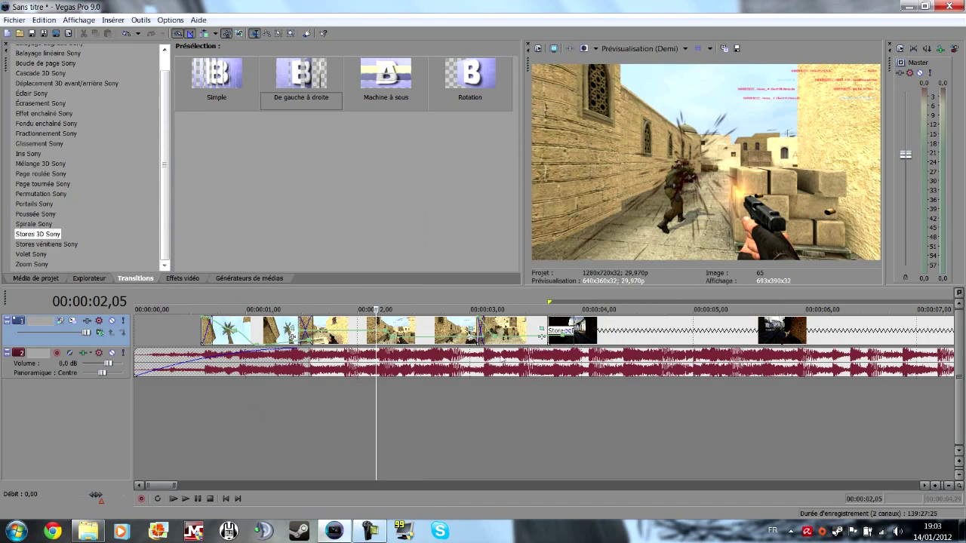
{"action": "left_click", "coordinate": [471, 342]}
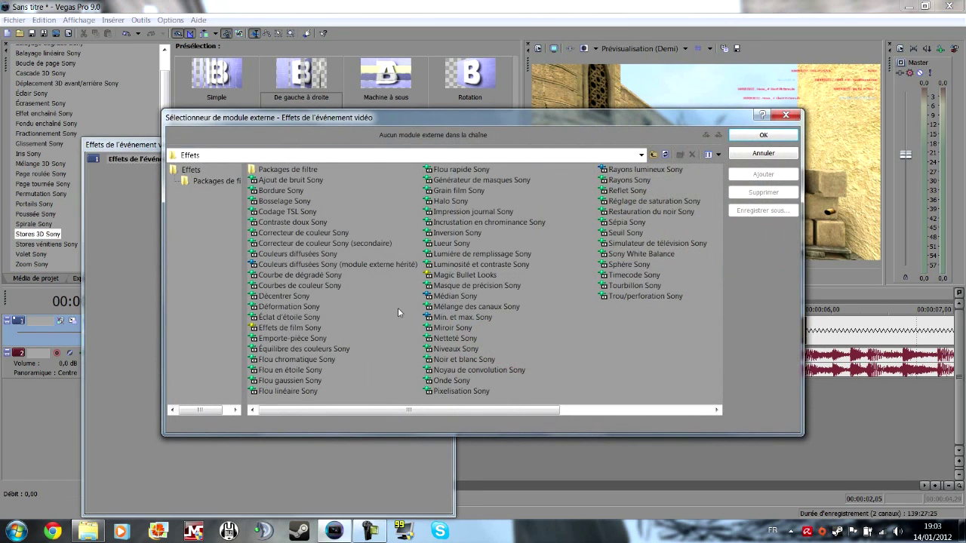
{"action": "double_click", "coordinate": [452, 275]}
{"action": "left_click", "coordinate": [763, 135]}
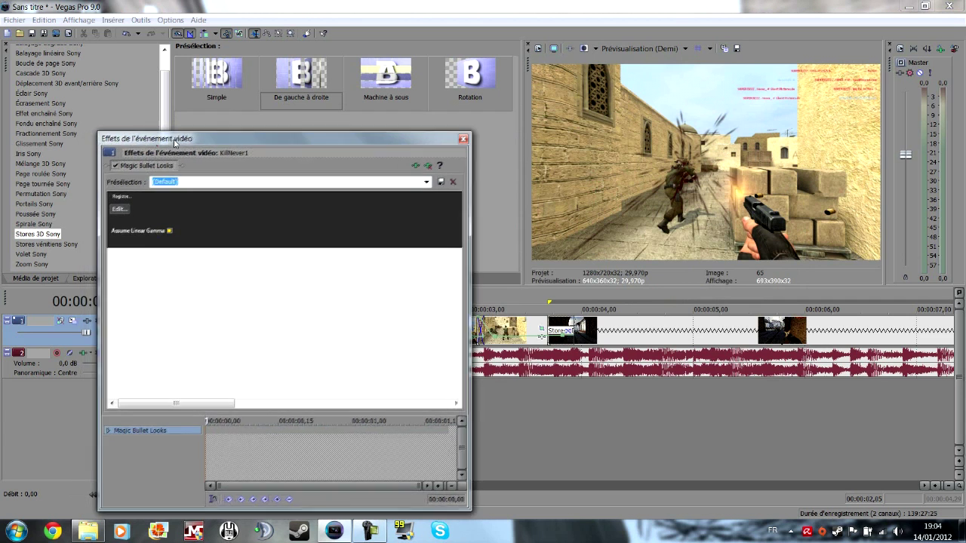
{"action": "left_click", "coordinate": [124, 211]}
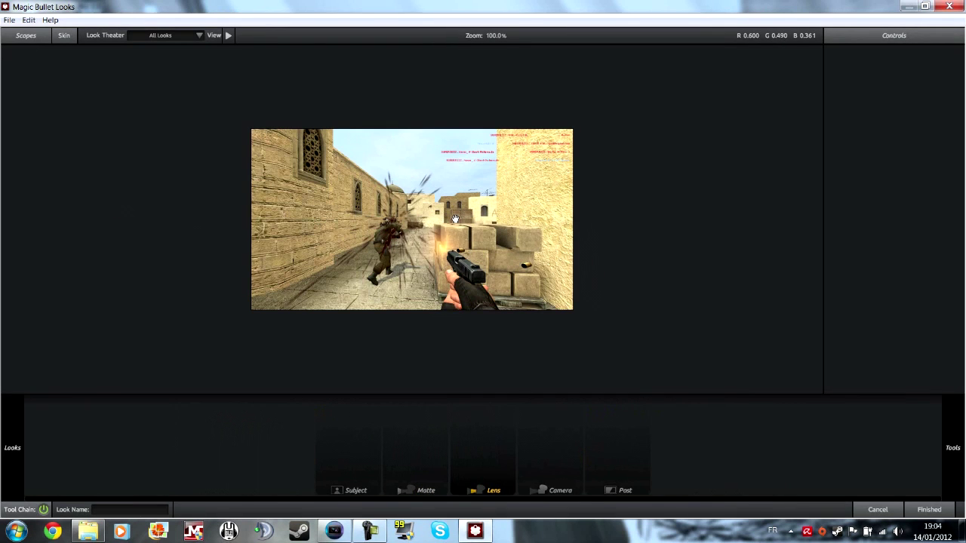
Try preset looks from the Custom and Community Colors groups on the second clip, including CleanEditD2_1 and FILE1, ending with Red & Grey.
{"action": "mouse_move", "coordinate": [7, 174]}
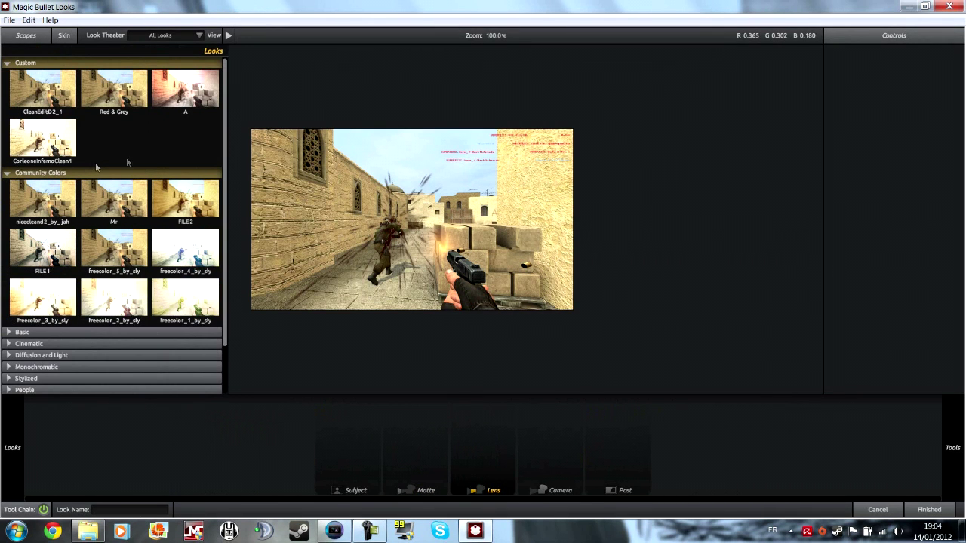
{"action": "mouse_move", "coordinate": [1, 234]}
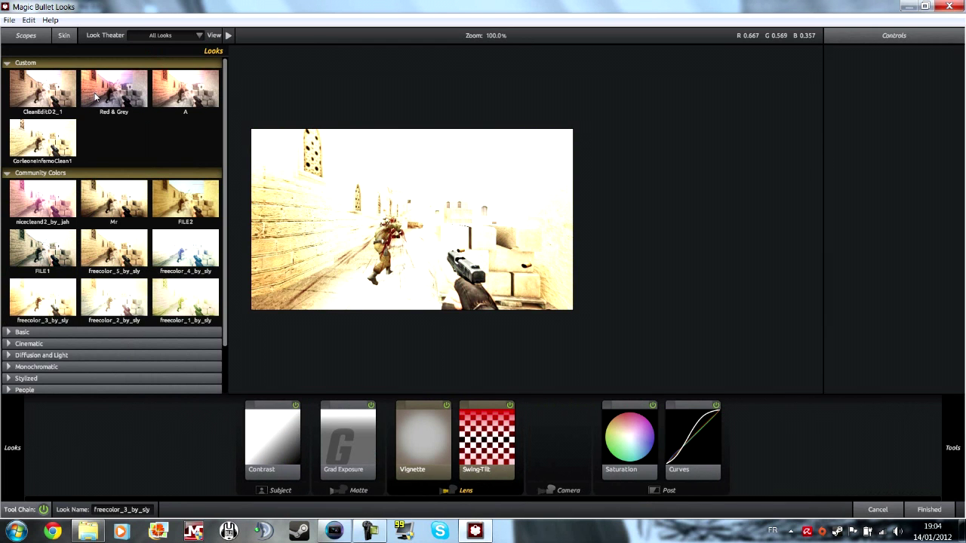
{"action": "left_click", "coordinate": [141, 113]}
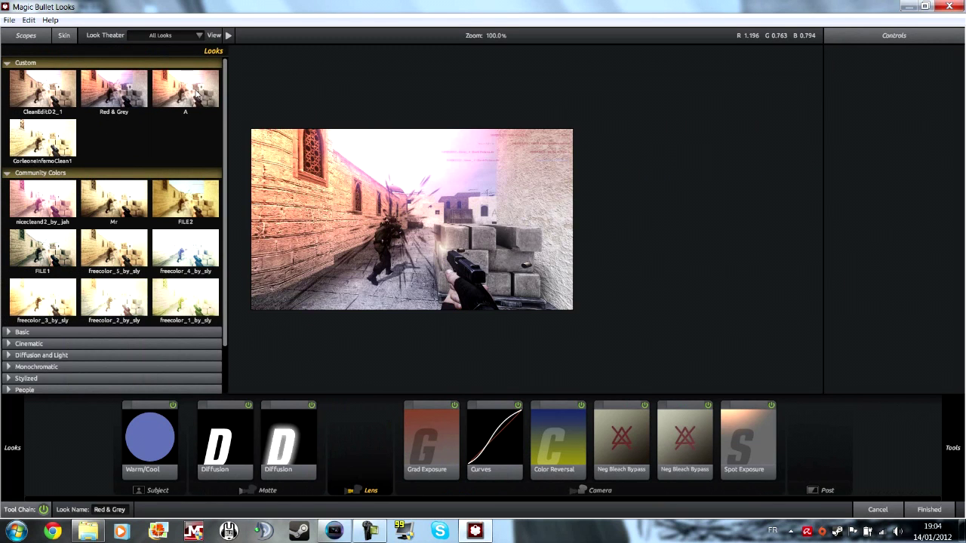
{"action": "left_click", "coordinate": [195, 96]}
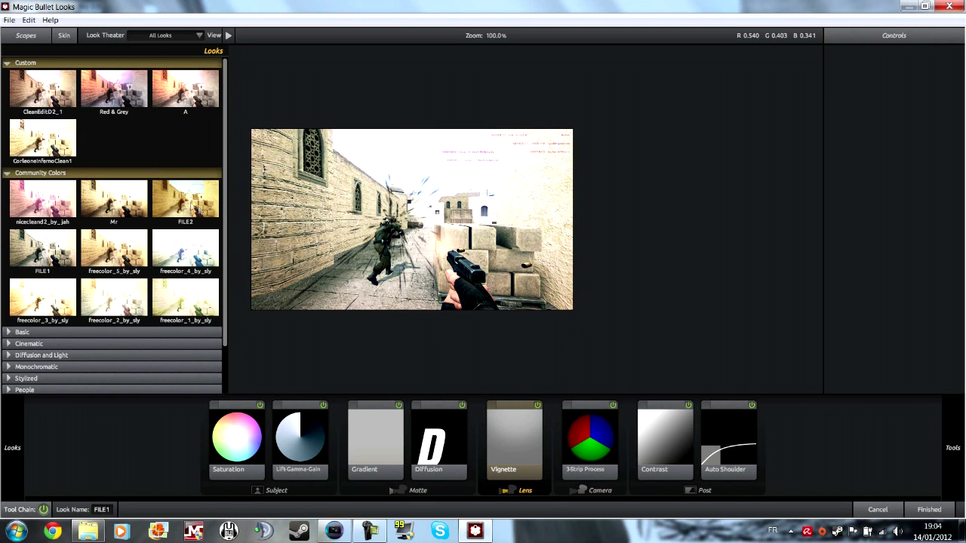
{"action": "left_click", "coordinate": [55, 103]}
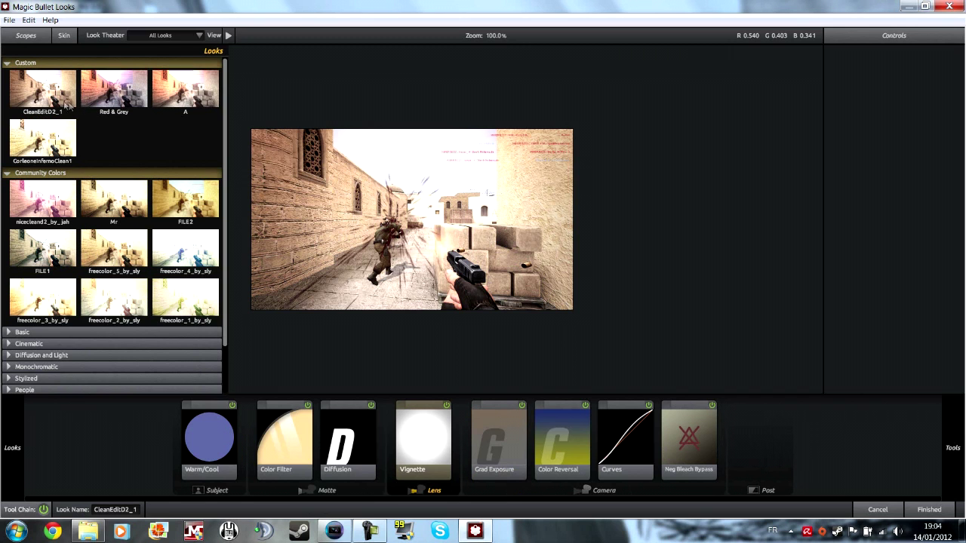
{"action": "left_click", "coordinate": [53, 151]}
{"action": "left_click", "coordinate": [113, 95]}
{"action": "left_click", "coordinate": [93, 203]}
{"action": "left_click", "coordinate": [75, 240]}
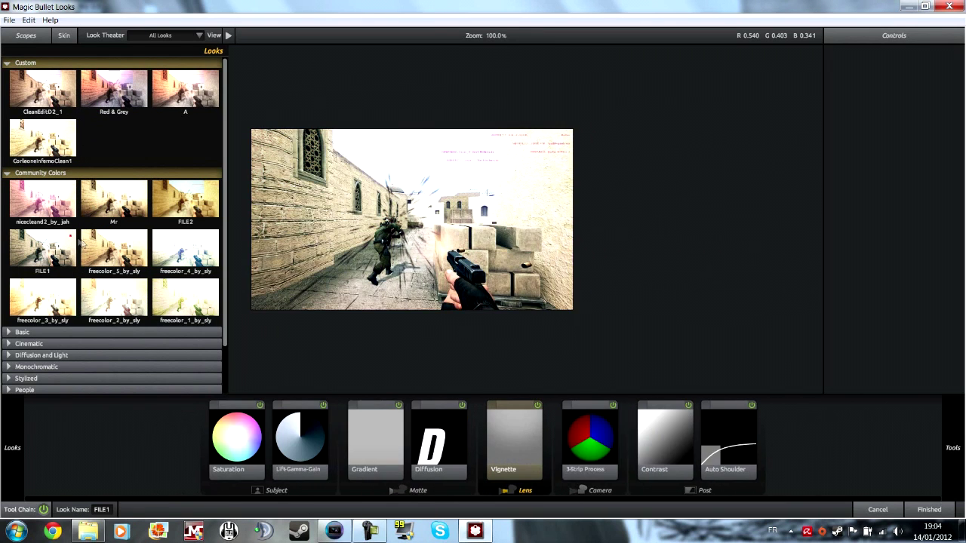
{"action": "left_click", "coordinate": [75, 299]}
{"action": "left_click", "coordinate": [116, 90]}
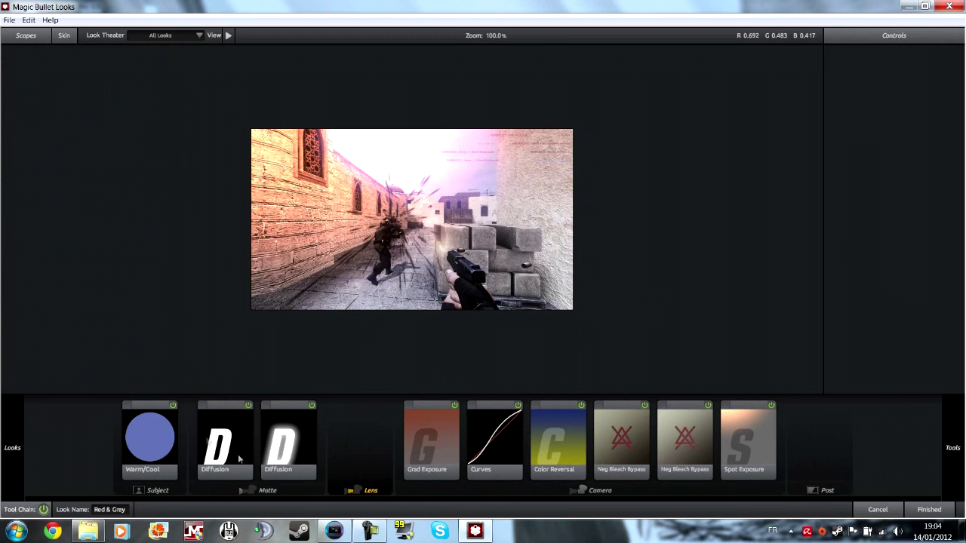
Examine the available Lens tools and the Warm/Cool settings of the Red & Grey look, and discard the look.
{"action": "mouse_move", "coordinate": [965, 218]}
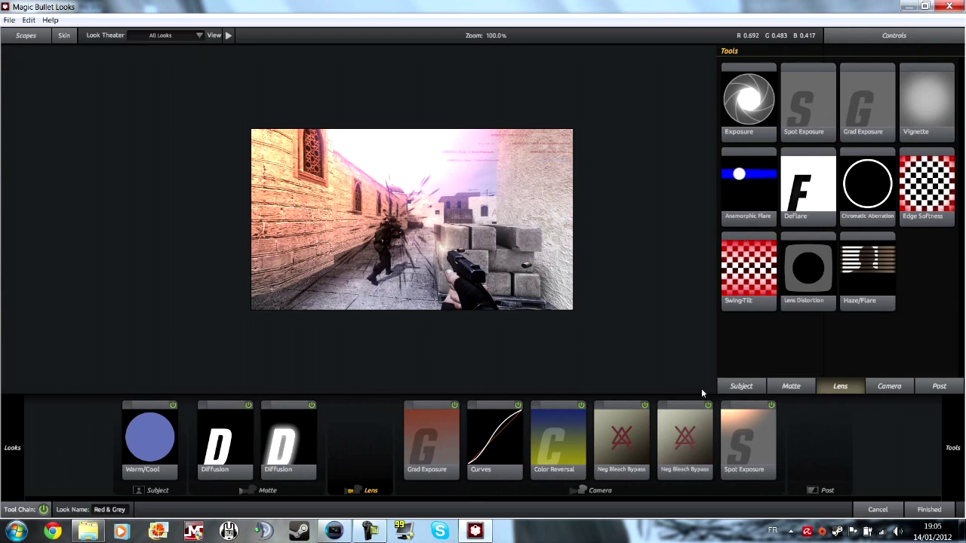
{"action": "mouse_move", "coordinate": [964, 268]}
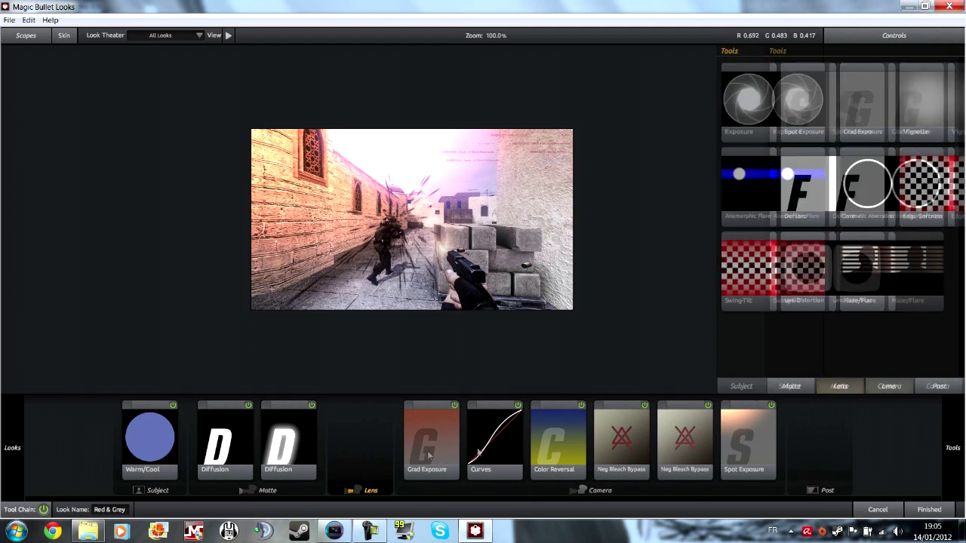
{"action": "left_click", "coordinate": [142, 435]}
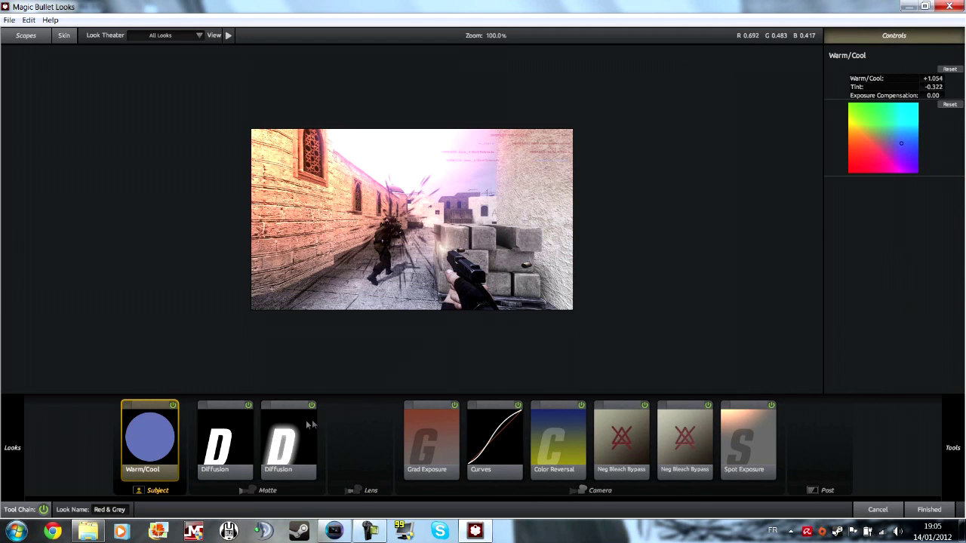
{"action": "left_click", "coordinate": [868, 508]}
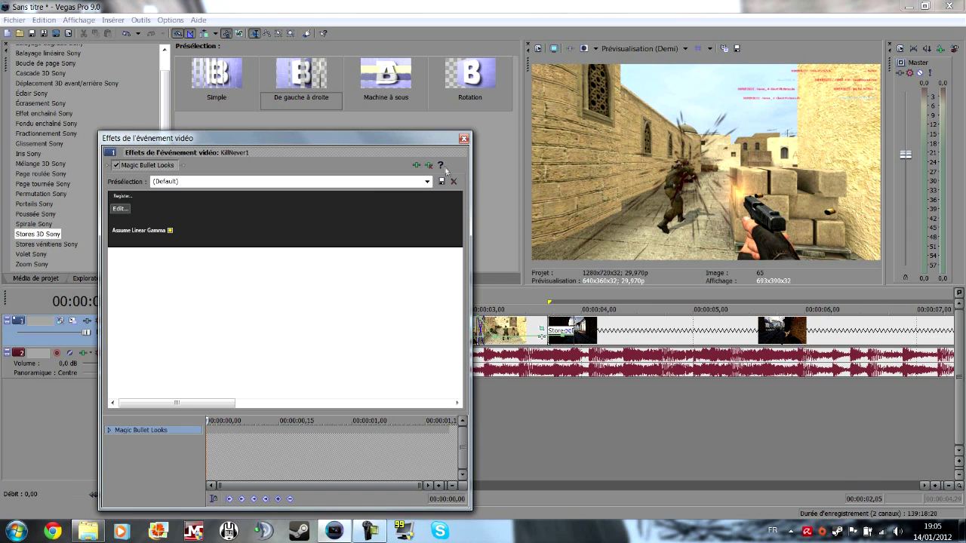
Apply the CleanEditD2_1 look to the second clip's Magic Bullet Looks effect and close the effects window.
{"action": "left_click", "coordinate": [122, 208]}
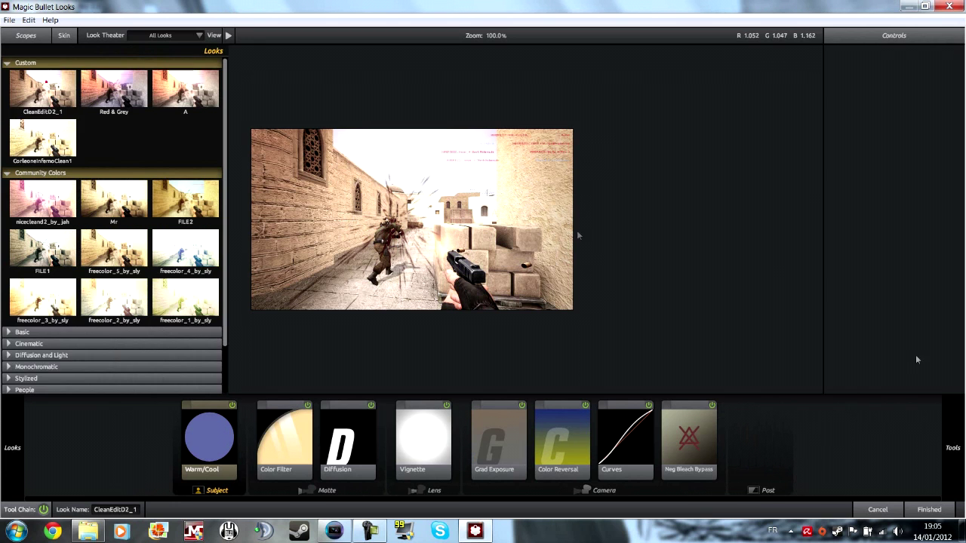
{"action": "left_click", "coordinate": [929, 509]}
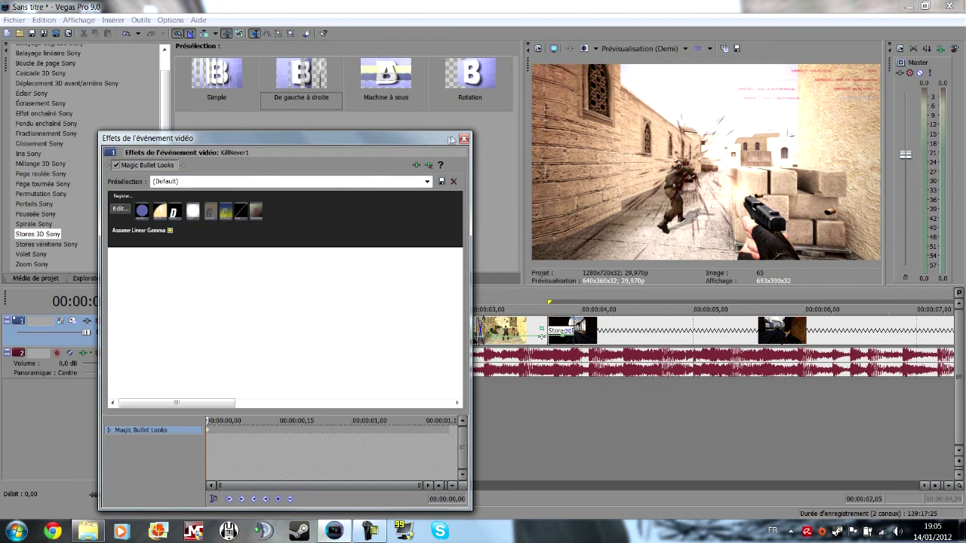
{"action": "left_click", "coordinate": [465, 139]}
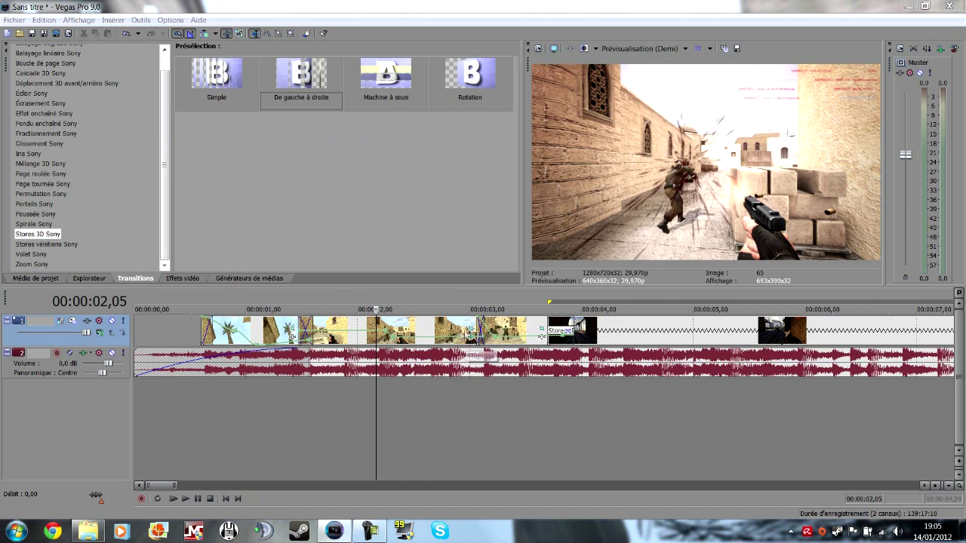
Copy the Magic Bullet Looks keyframe from the start of the second clip's effect.
{"action": "left_click", "coordinate": [470, 330]}
{"action": "left_click", "coordinate": [209, 431]}
{"action": "left_click", "coordinate": [463, 139]}
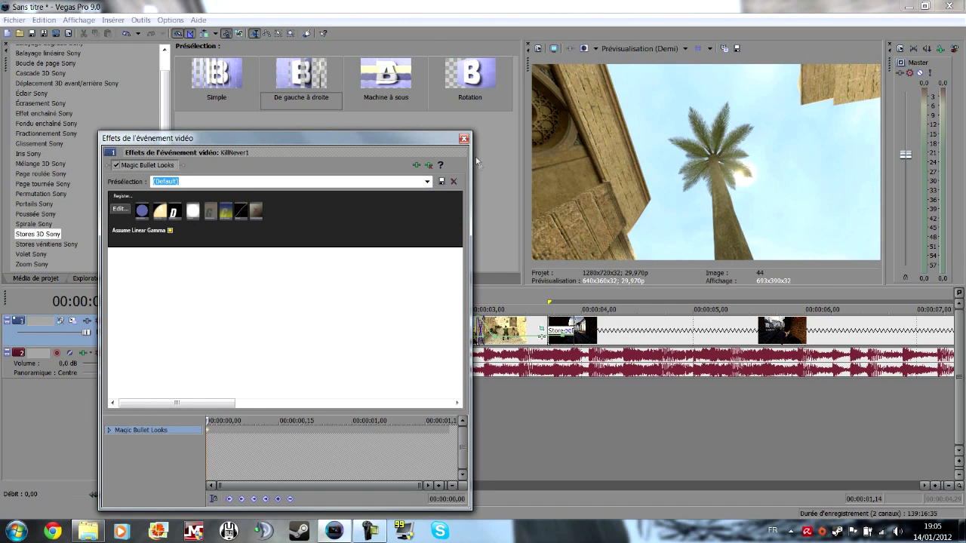
{"action": "left_click", "coordinate": [505, 413]}
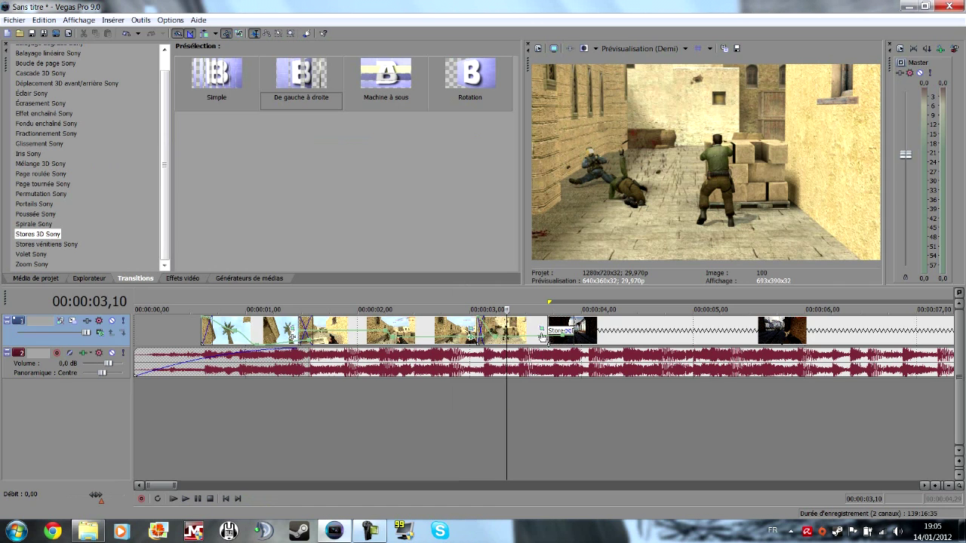
{"action": "left_click", "coordinate": [540, 341]}
{"action": "left_click", "coordinate": [540, 339]}
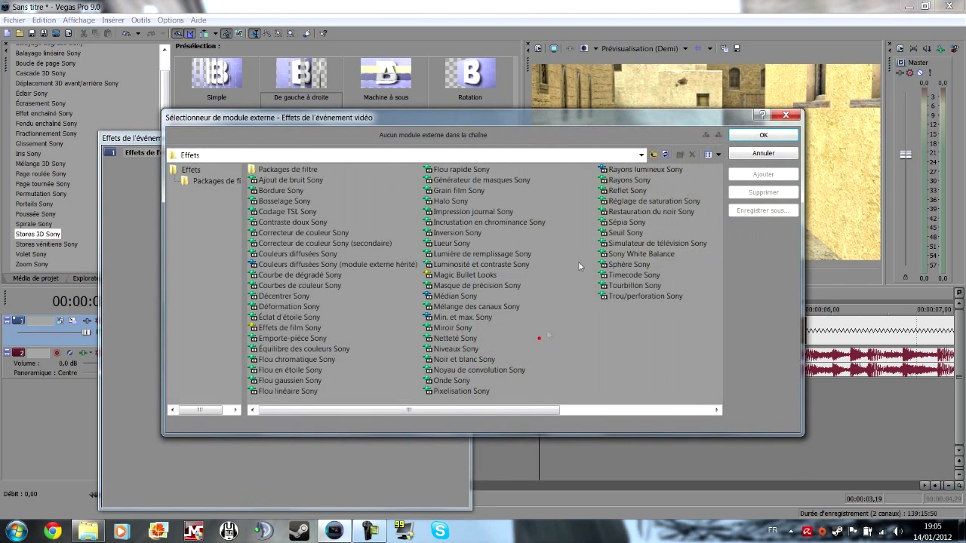
{"action": "left_click", "coordinate": [763, 153]}
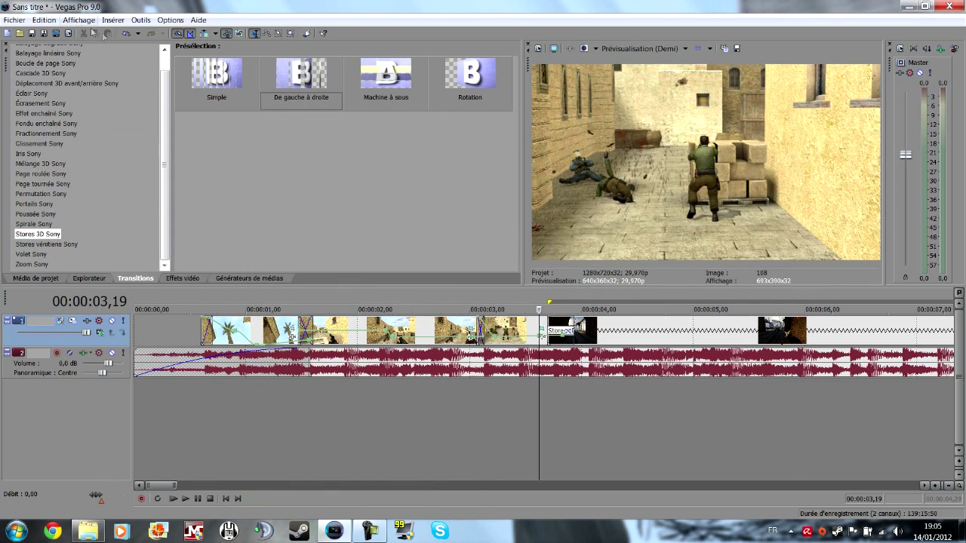
{"action": "left_click", "coordinate": [125, 35]}
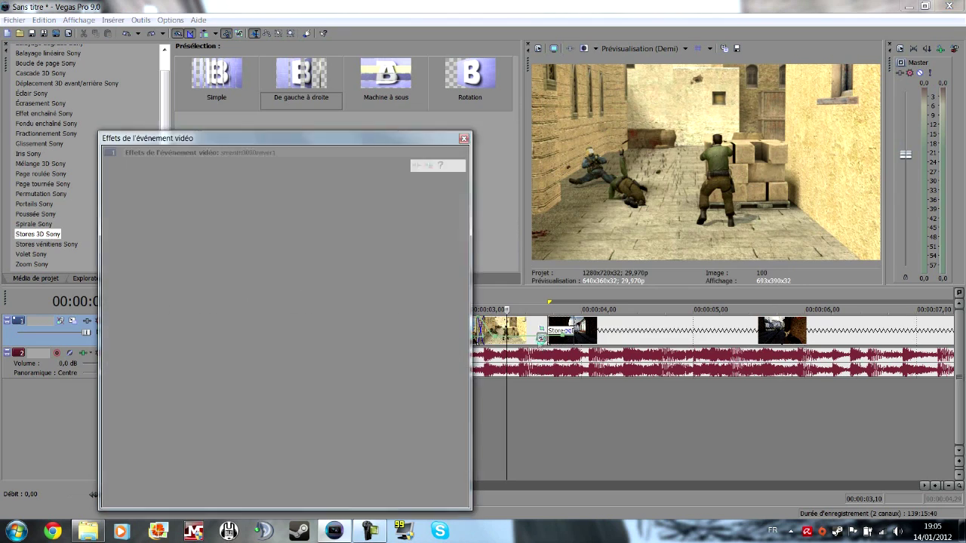
Add Magic Bullet Looks to the third clip, paste the copied look keyframe at its start and close the effects window.
{"action": "left_click", "coordinate": [540, 339]}
{"action": "double_click", "coordinate": [460, 274]}
{"action": "left_click", "coordinate": [763, 135]}
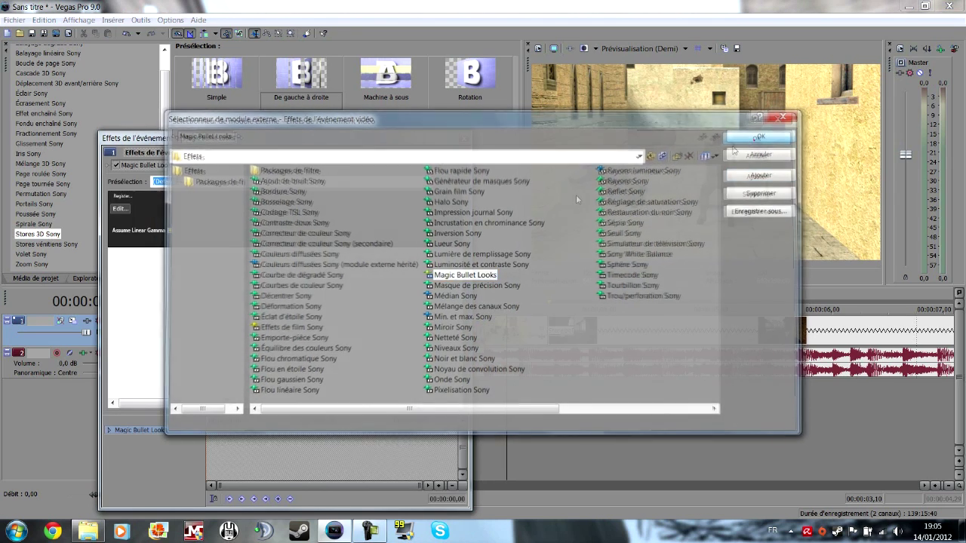
{"action": "left_click", "coordinate": [209, 419]}
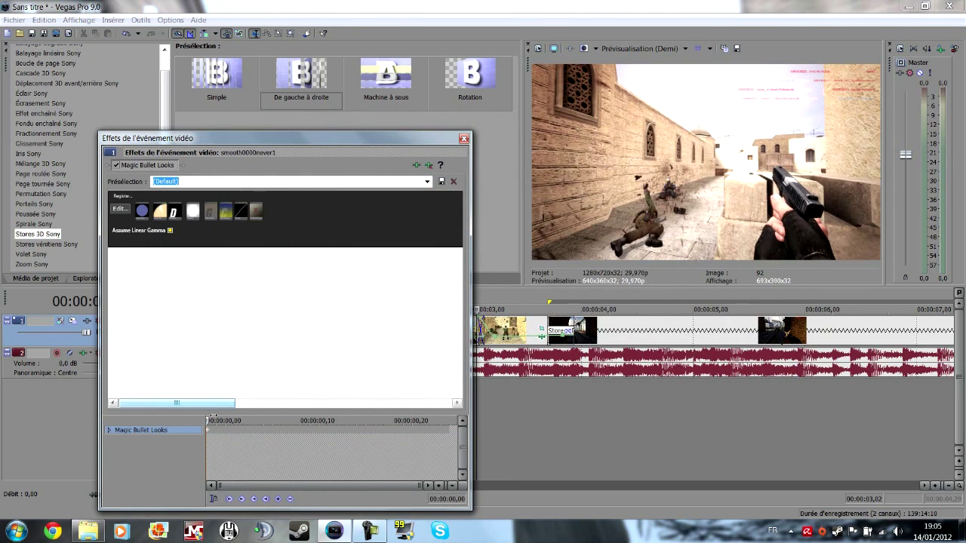
{"action": "mouse_move", "coordinate": [209, 419]}
{"action": "left_mouse_down"}
{"action": "mouse_move", "coordinate": [256, 423]}
{"action": "mouse_move", "coordinate": [208, 427]}
{"action": "left_mouse_up"}
{"action": "left_click", "coordinate": [465, 139]}
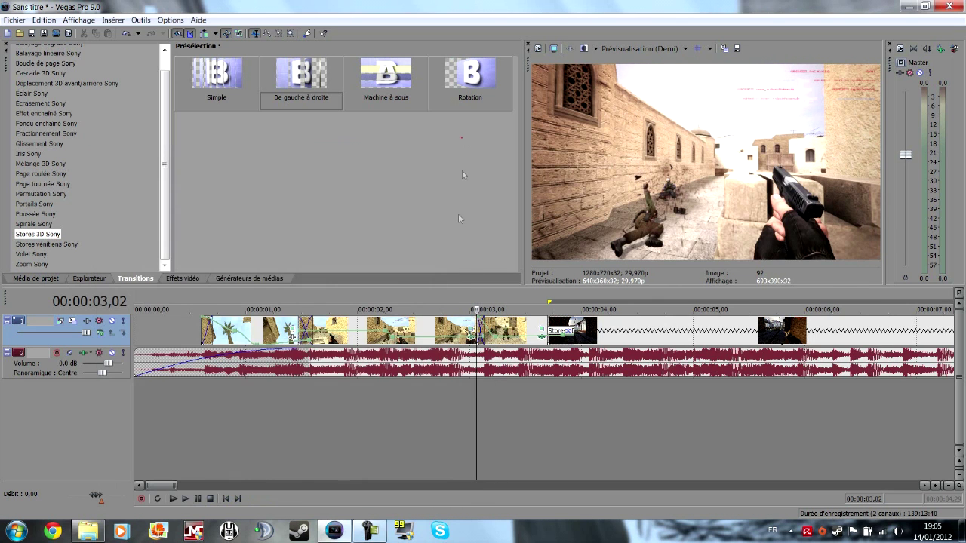
Add Magic Bullet Looks to the first clip, with the palm tree, and paste the copied look keyframe at its start.
{"action": "left_click", "coordinate": [325, 414]}
{"action": "left_click", "coordinate": [249, 415]}
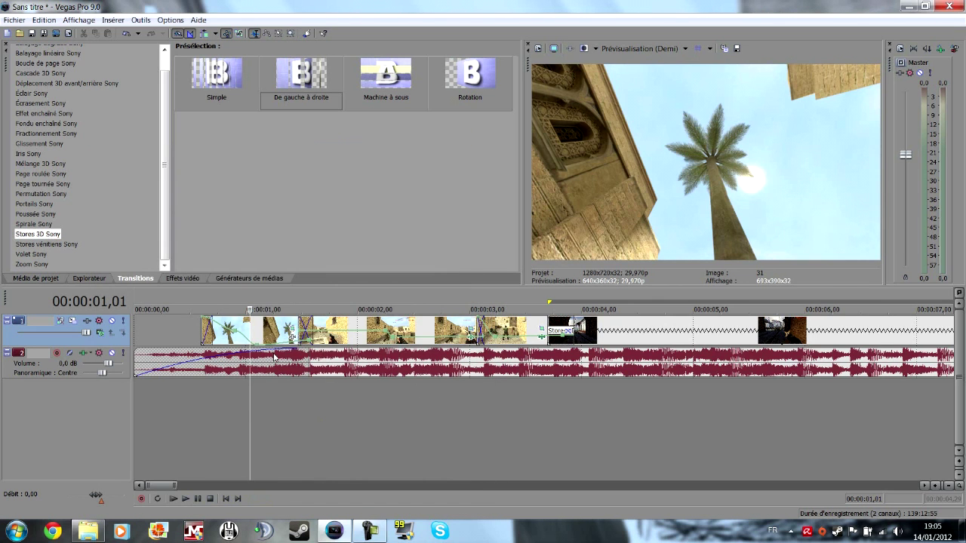
{"action": "left_click", "coordinate": [291, 332]}
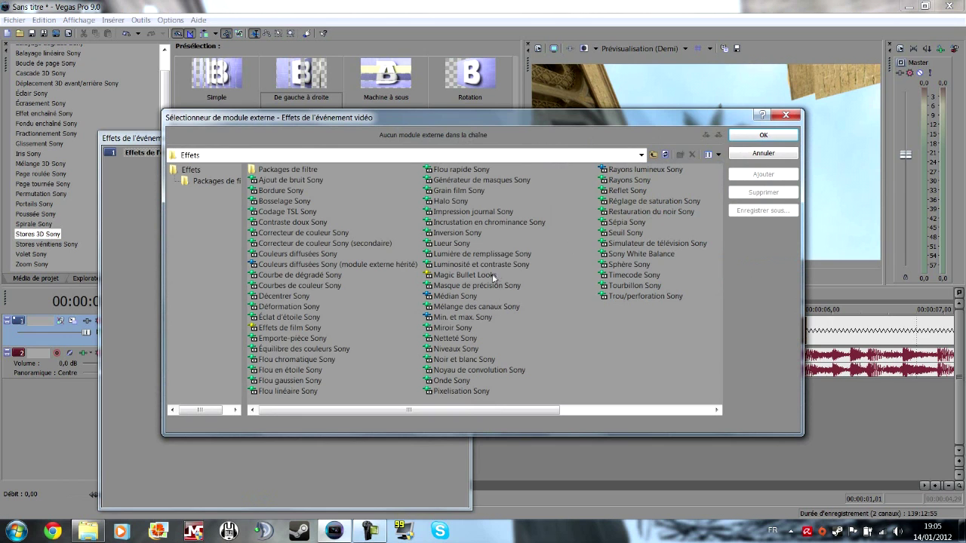
{"action": "double_click", "coordinate": [492, 275]}
{"action": "left_click", "coordinate": [763, 135]}
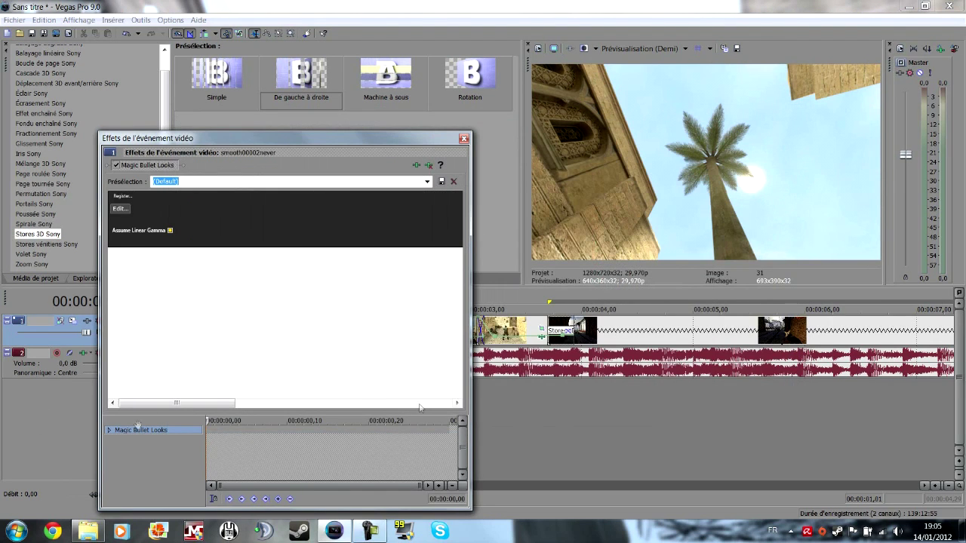
{"action": "left_click_drag", "start_coordinate": [211, 414], "coordinate": [324, 473]}
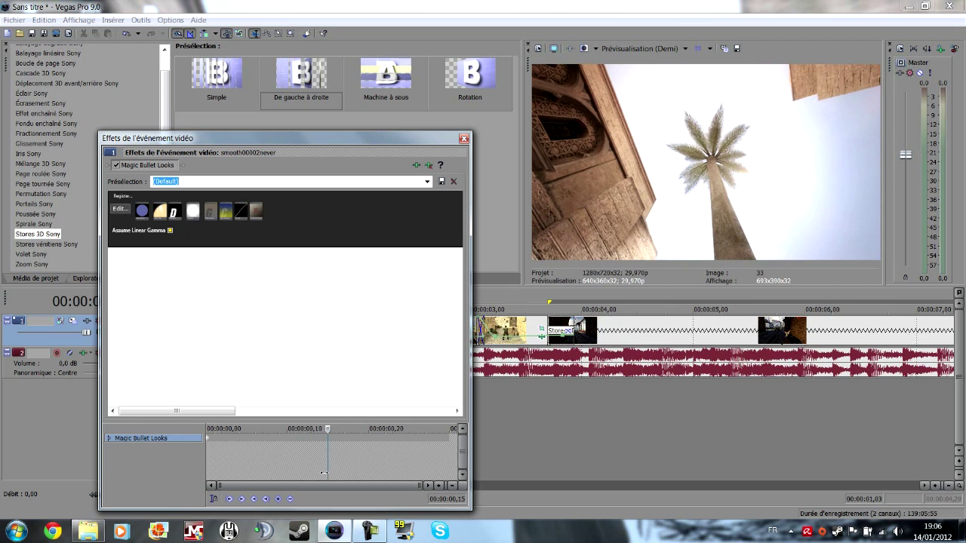
Move the effects window aside, preview the first clip's look up to 00:00:00,22 in the keyframe timeline and close the window.
{"action": "left_click_drag", "start_coordinate": [316, 149], "coordinate": [594, 165]}
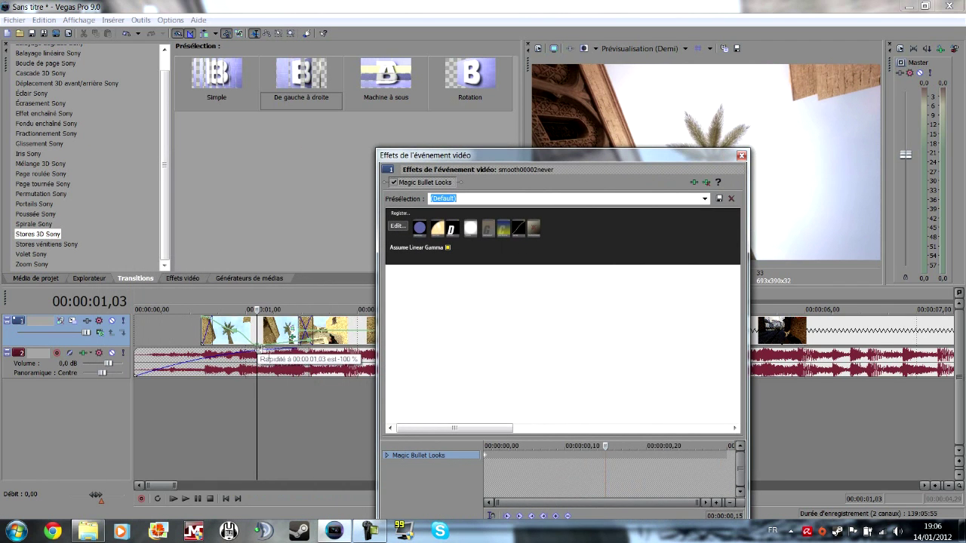
{"action": "left_click_drag", "start_coordinate": [492, 157], "coordinate": [181, 130]}
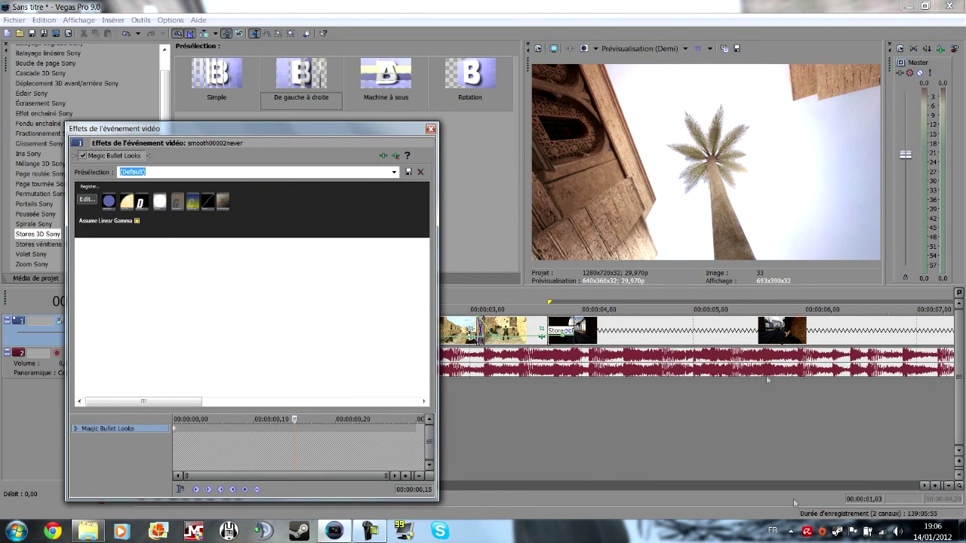
{"action": "left_click_drag", "start_coordinate": [293, 419], "coordinate": [351, 420]}
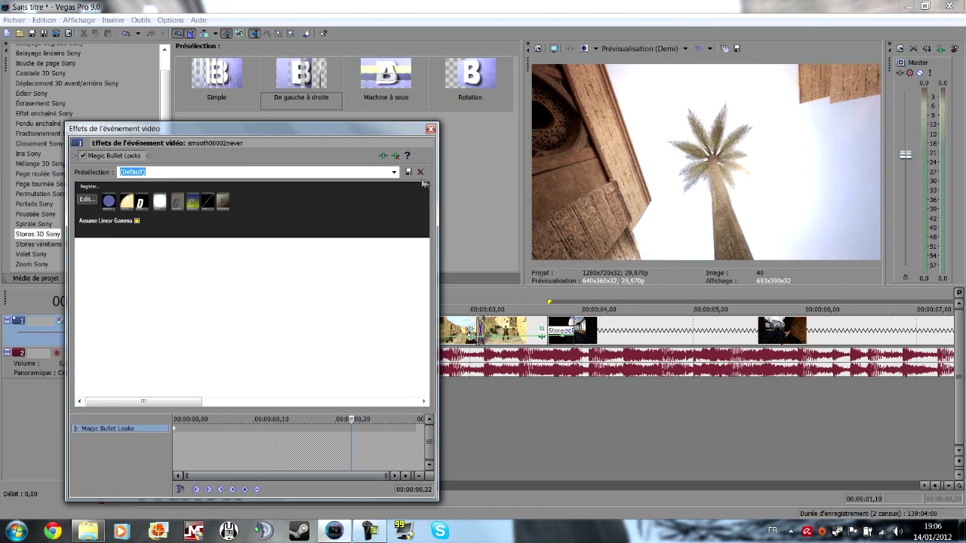
{"action": "left_click", "coordinate": [431, 128]}
View the last clip at 00:00:04,07 and the graded second clip at 00:00:02,20.
{"action": "left_click", "coordinate": [564, 440]}
{"action": "left_click", "coordinate": [607, 426]}
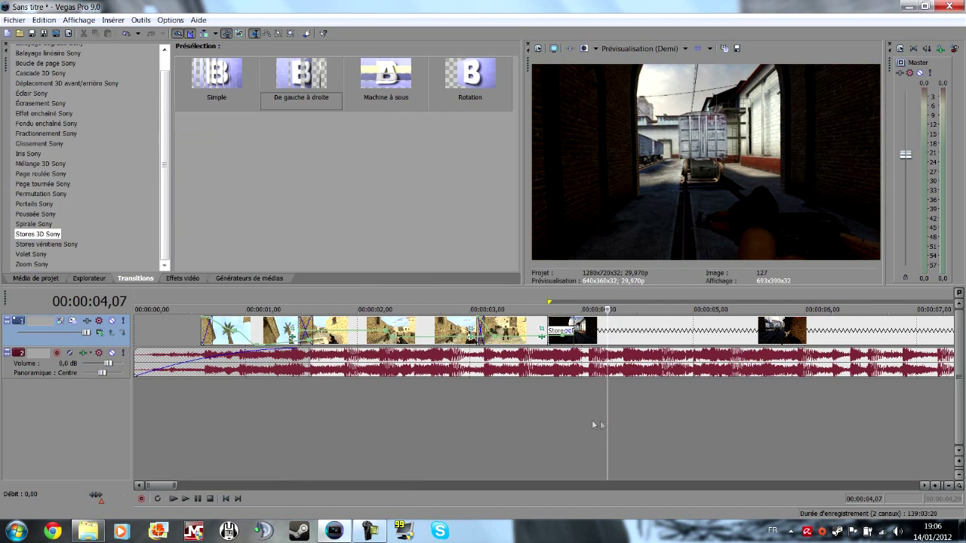
{"action": "left_click", "coordinate": [574, 338]}
{"action": "left_click_drag", "start_coordinate": [573, 338], "coordinate": [433, 339]}
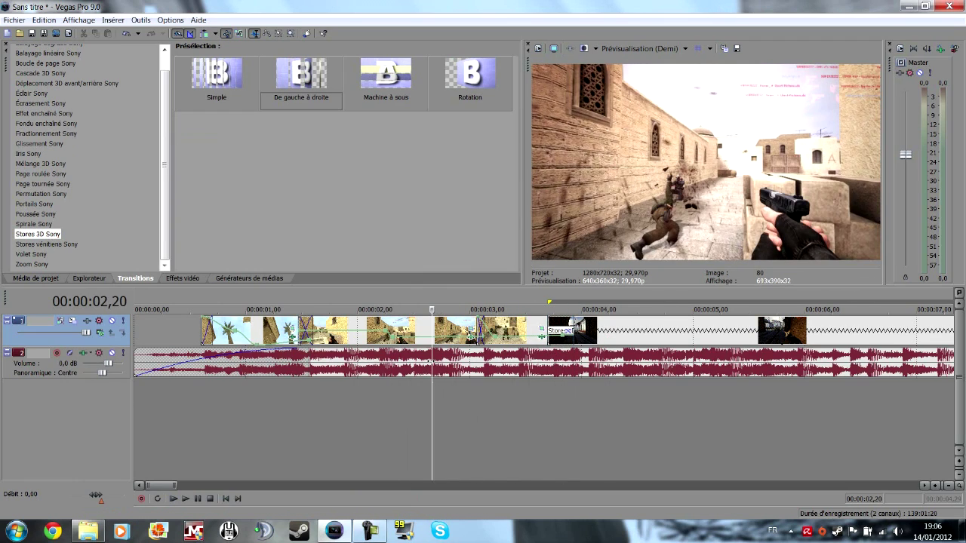
Add the Onde Sony wave effect after Magic Bullet Looks in the second clip's event effects.
{"action": "left_click", "coordinate": [470, 342]}
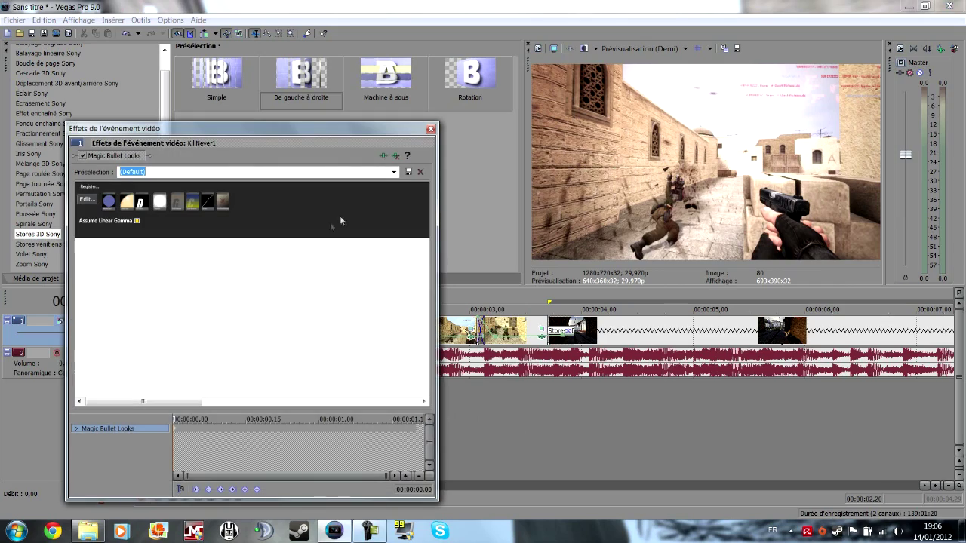
{"action": "left_click", "coordinate": [382, 155]}
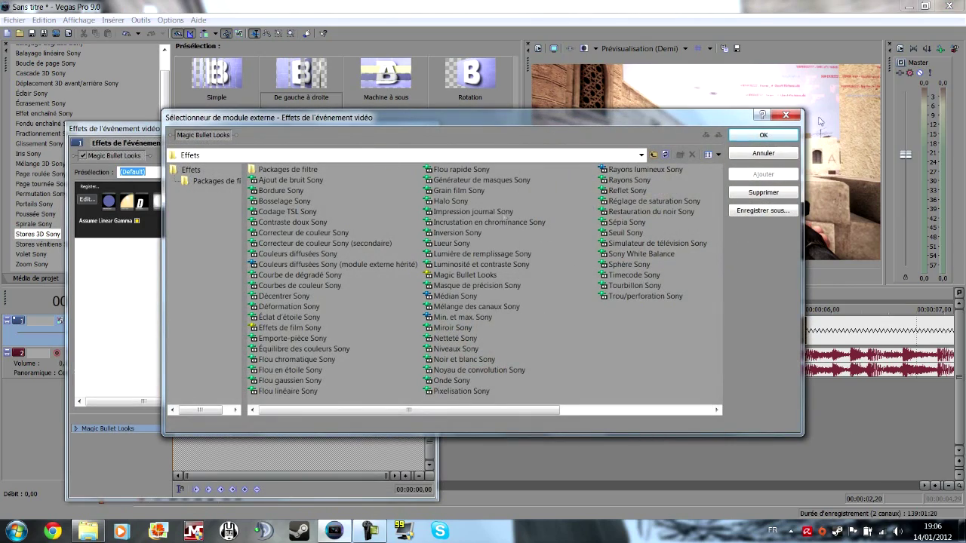
{"action": "left_click_drag", "start_coordinate": [615, 123], "coordinate": [559, 236]}
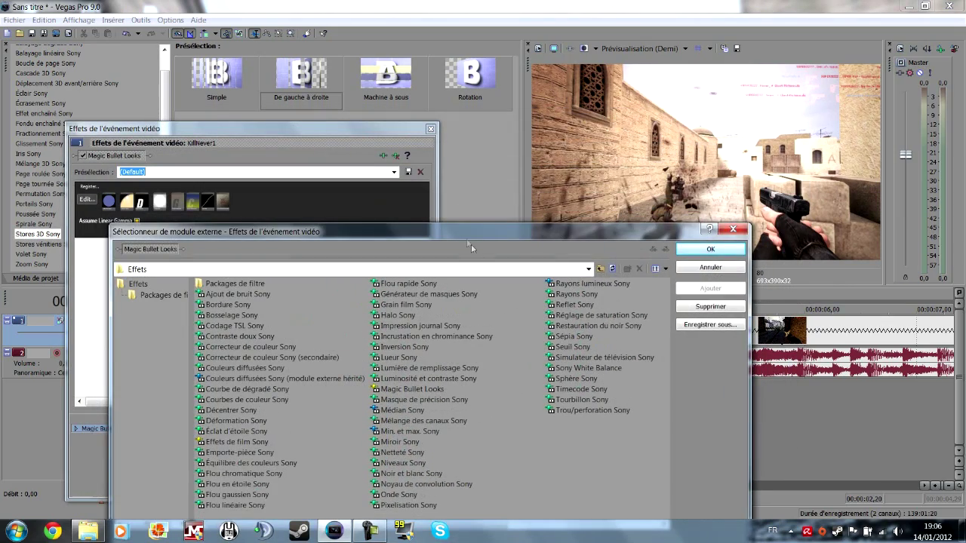
{"action": "left_click_drag", "start_coordinate": [457, 235], "coordinate": [462, 191]}
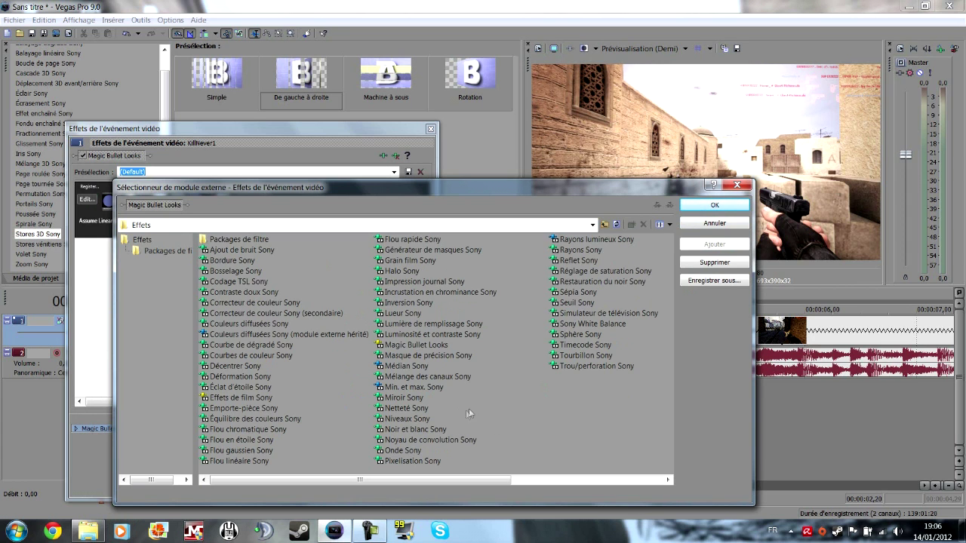
{"action": "double_click", "coordinate": [404, 452]}
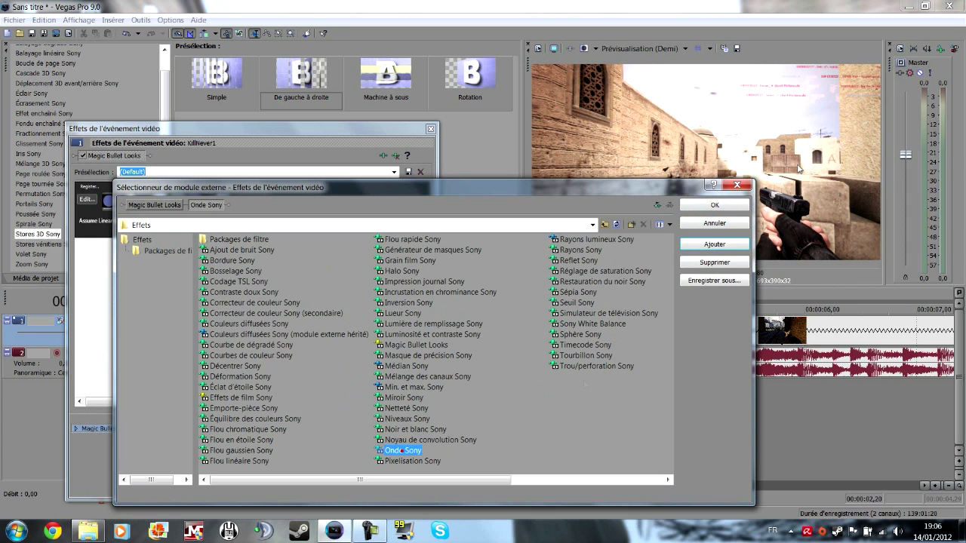
{"action": "left_click", "coordinate": [719, 207]}
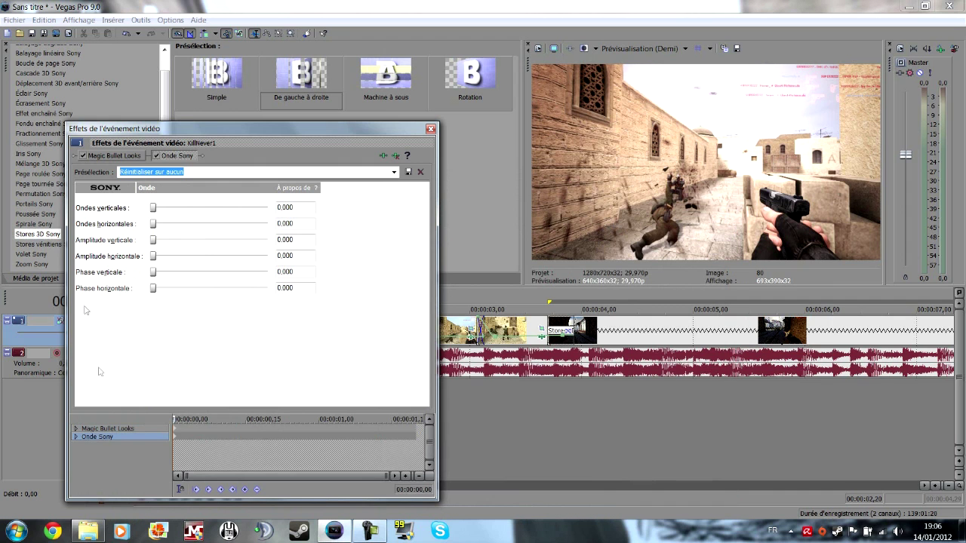
Add a neutral wave keyframe at 00:00:00,21 in the second clip and raise Ondes verticales to 2,100 at 00:00:00,23.
{"action": "left_click_drag", "start_coordinate": [196, 420], "coordinate": [274, 420]}
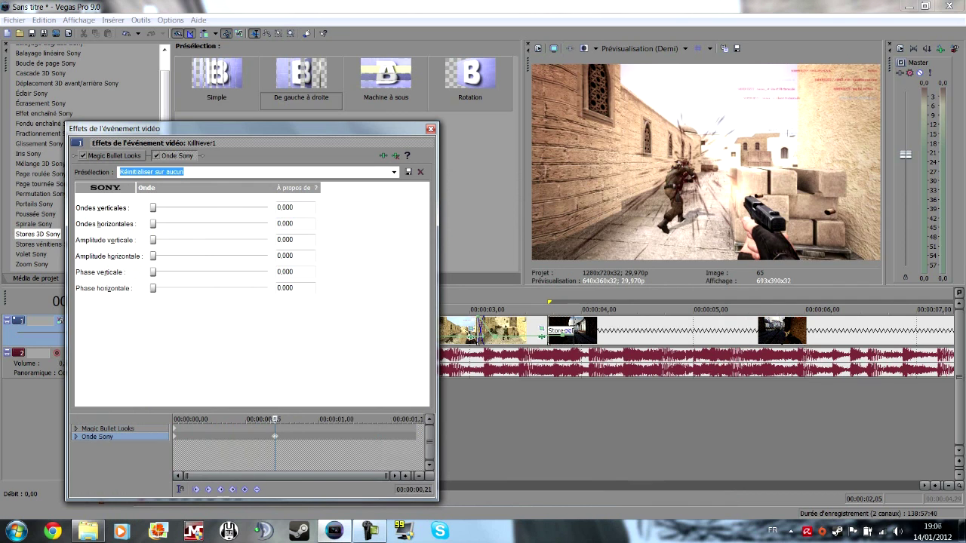
{"action": "key", "text": "Right"}
{"action": "key", "text": "Right"}
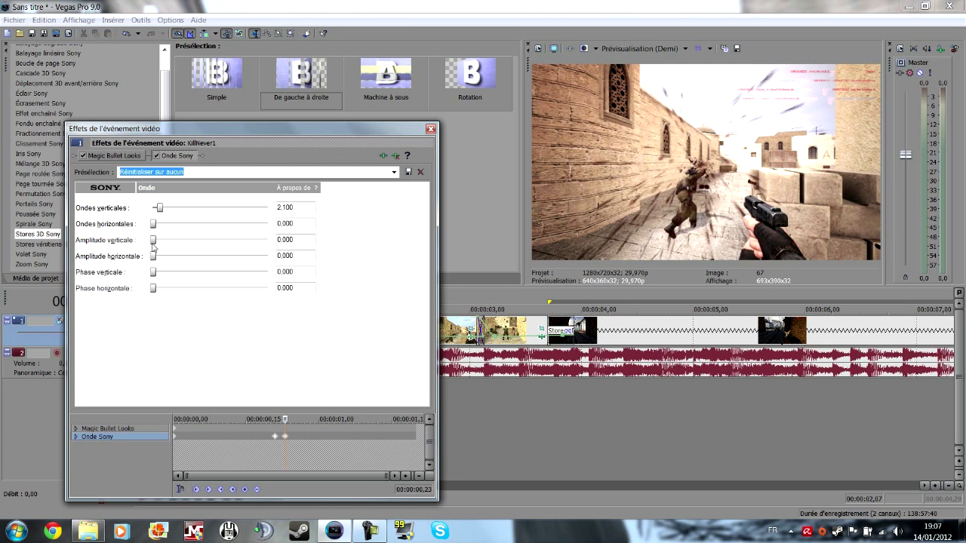
Adjust the wave's vertical amplitude, return the vertical waves to 0,000 at 00:00:01,05, check the animation and close the effects window.
{"action": "left_click_drag", "start_coordinate": [154, 241], "coordinate": [153, 222]}
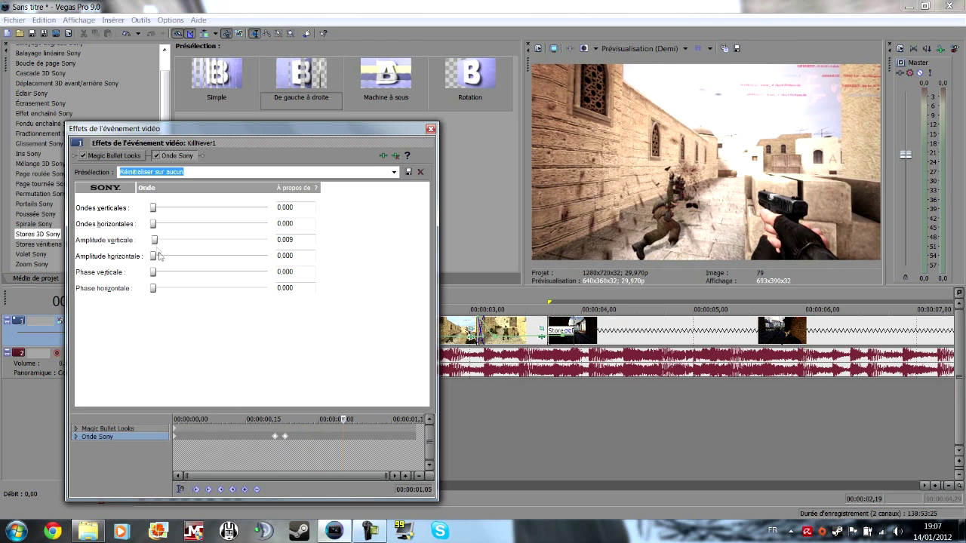
{"action": "left_click_drag", "start_coordinate": [161, 243], "coordinate": [157, 246]}
{"action": "left_click_drag", "start_coordinate": [336, 420], "coordinate": [261, 418]}
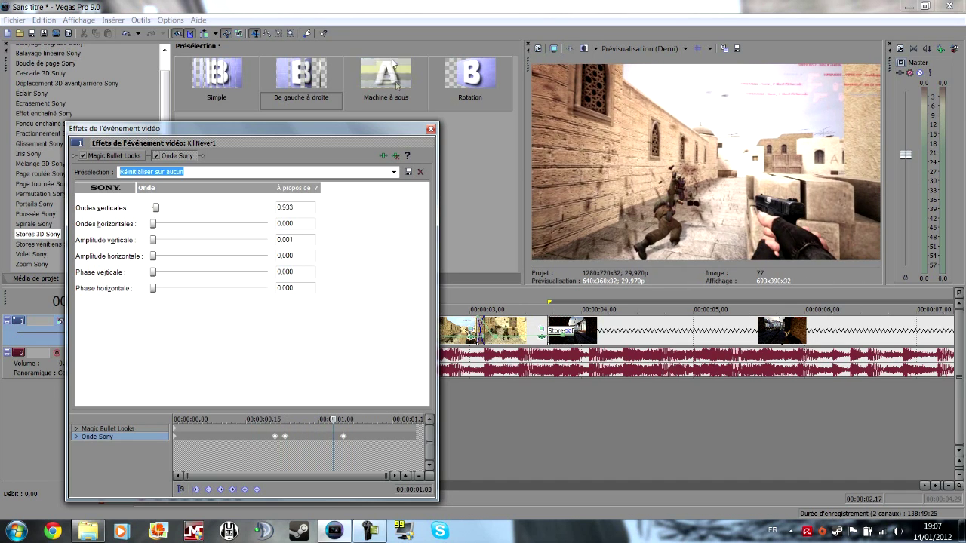
{"action": "left_click", "coordinate": [431, 129]}
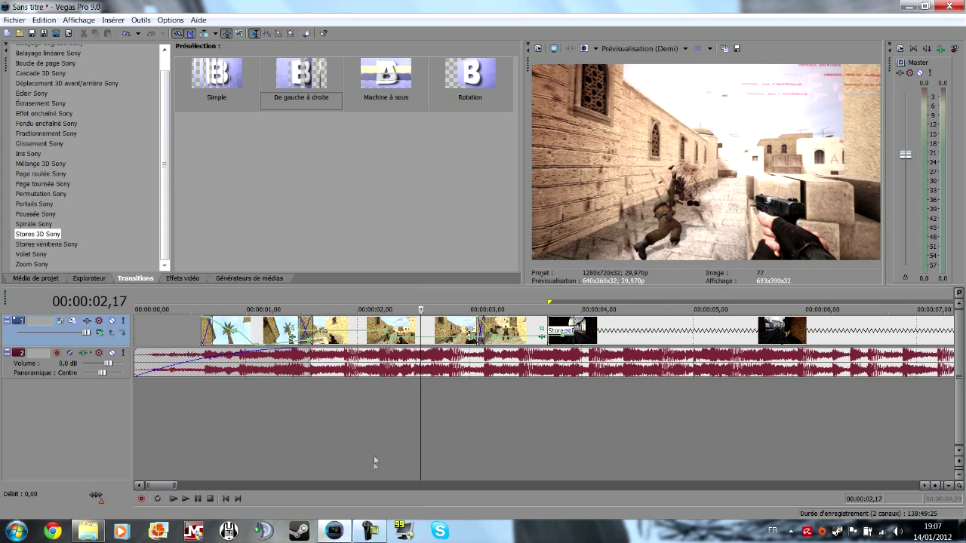
Select the timeline range from 00:00:01,08 to 00:00:04,01 and play it to check the wave effect.
{"action": "left_click", "coordinate": [404, 407]}
{"action": "left_click_drag", "start_coordinate": [291, 406], "coordinate": [585, 412]}
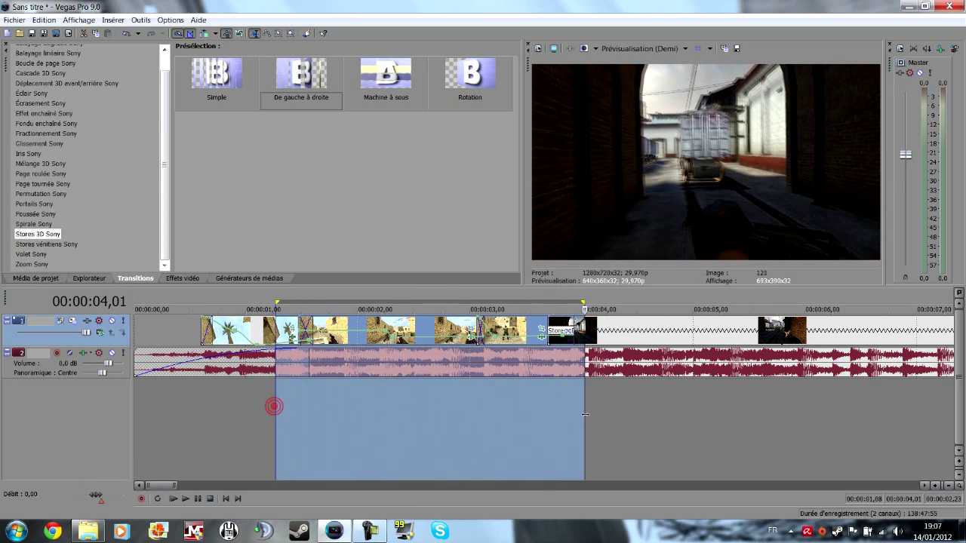
{"action": "key", "text": "space"}
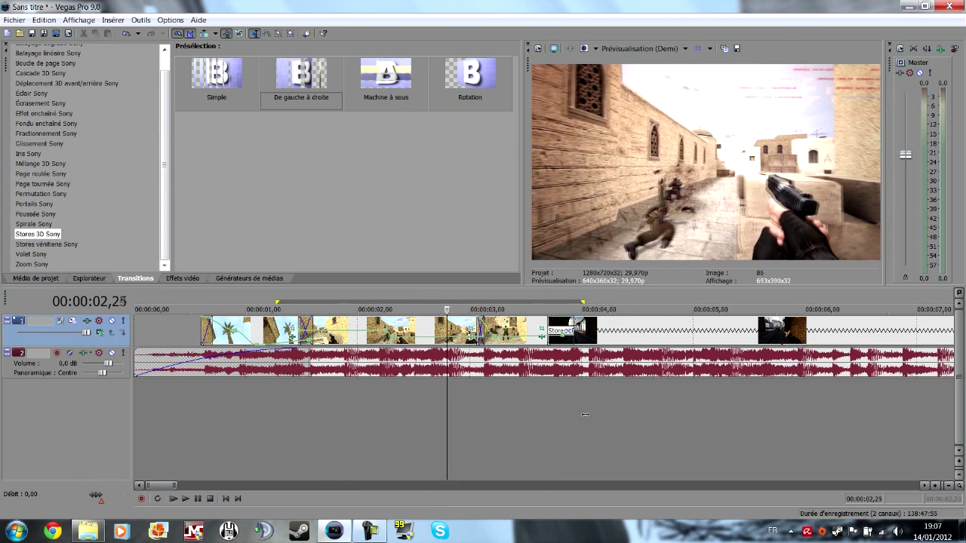
{"action": "key", "text": "space"}
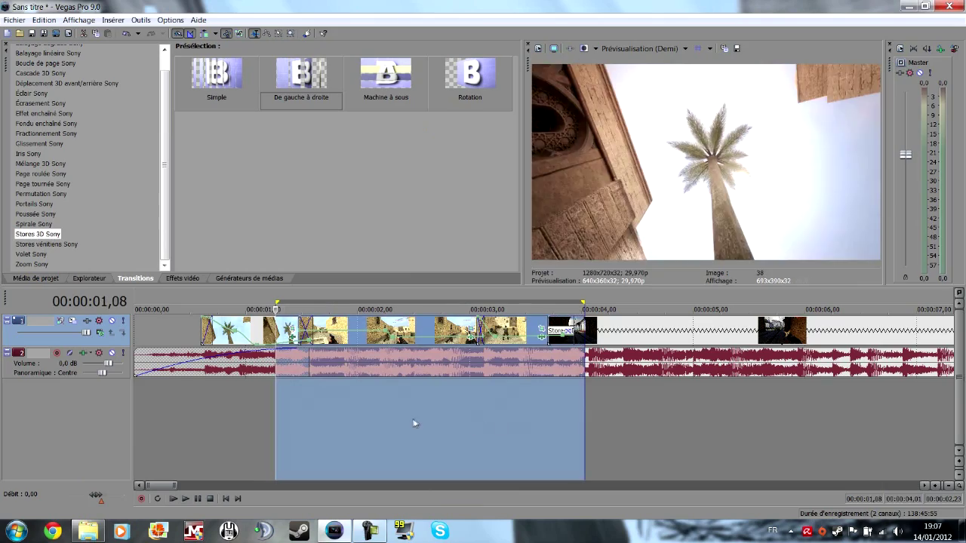
Mute the music track and play the montage from 00:00:01,04.
{"action": "left_click", "coordinate": [111, 352]}
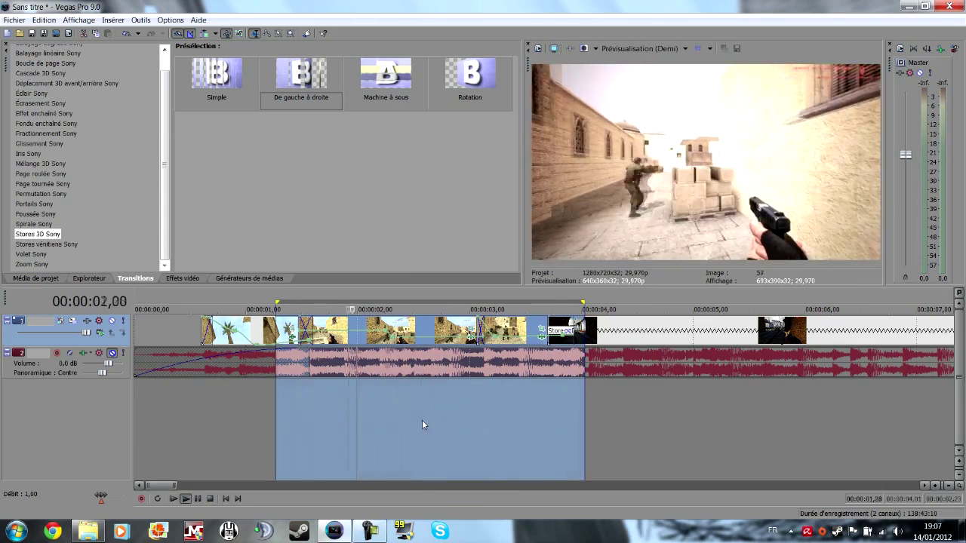
{"action": "left_click", "coordinate": [422, 420]}
{"action": "left_click", "coordinate": [263, 431]}
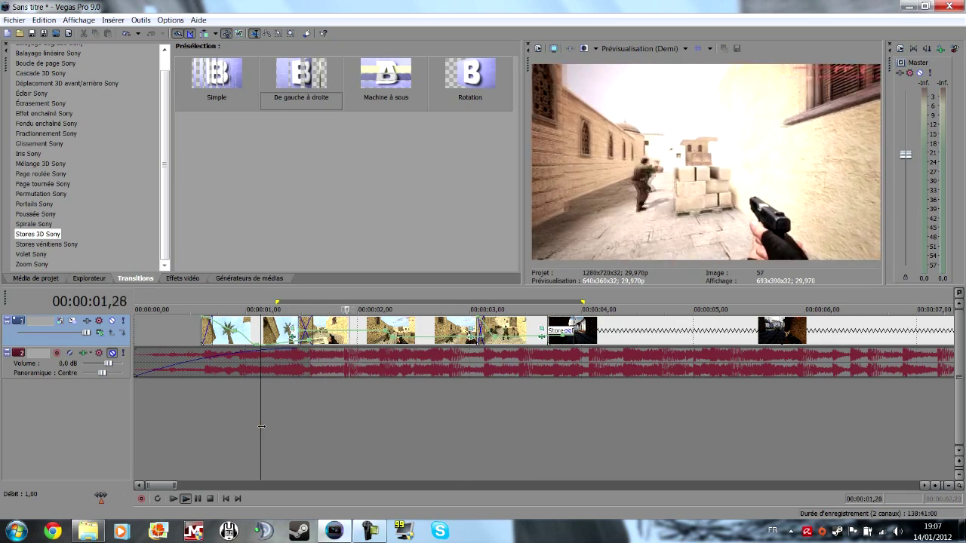
{"action": "key", "text": "space"}
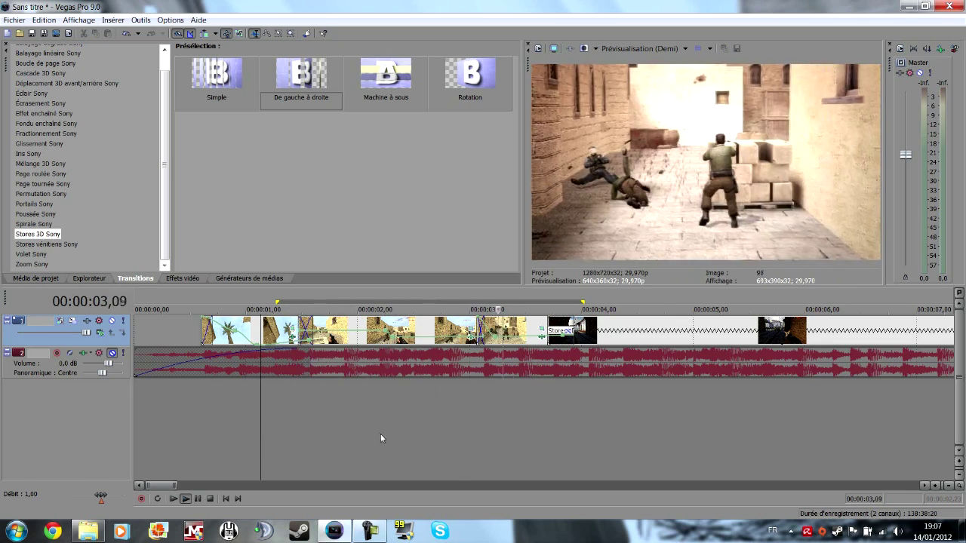
{"action": "key", "text": "space"}
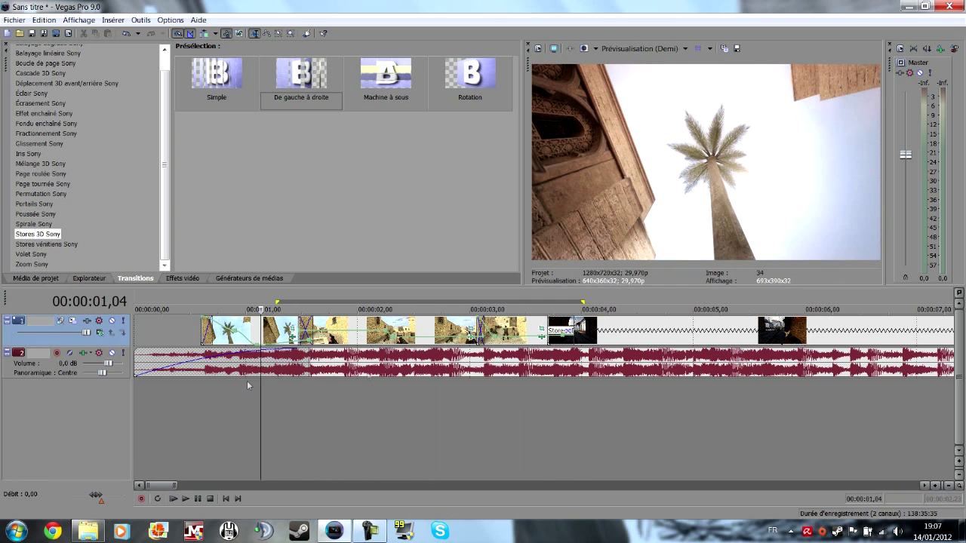
View the last clip at 00:00:04,08 and add Magic Bullet Looks to its event effects.
{"action": "left_click", "coordinate": [603, 409]}
{"action": "left_click", "coordinate": [560, 409]}
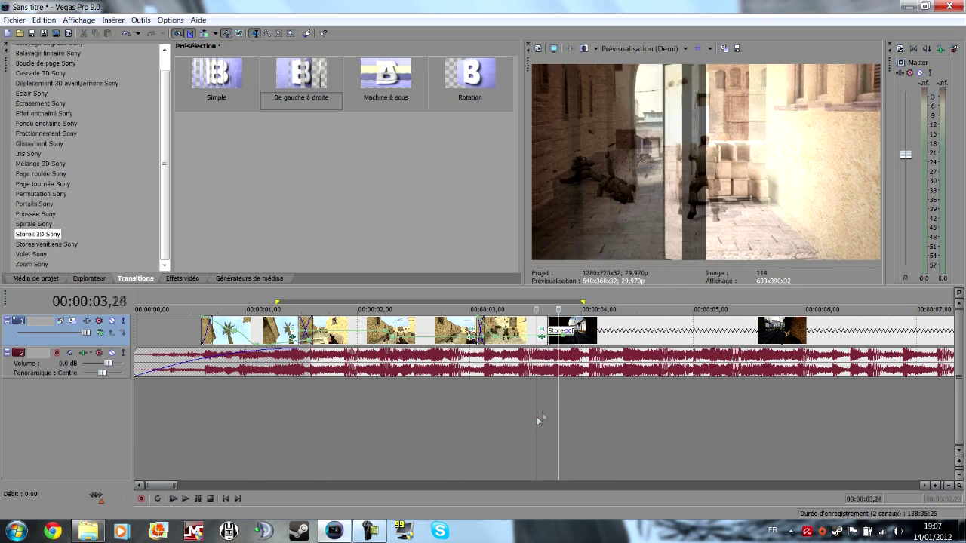
{"action": "left_click", "coordinate": [537, 415]}
{"action": "left_click_drag", "start_coordinate": [537, 356], "coordinate": [612, 355]}
{"action": "scroll", "coordinate": [612, 356], "scroll_direction": "down", "scroll_amount": 1}
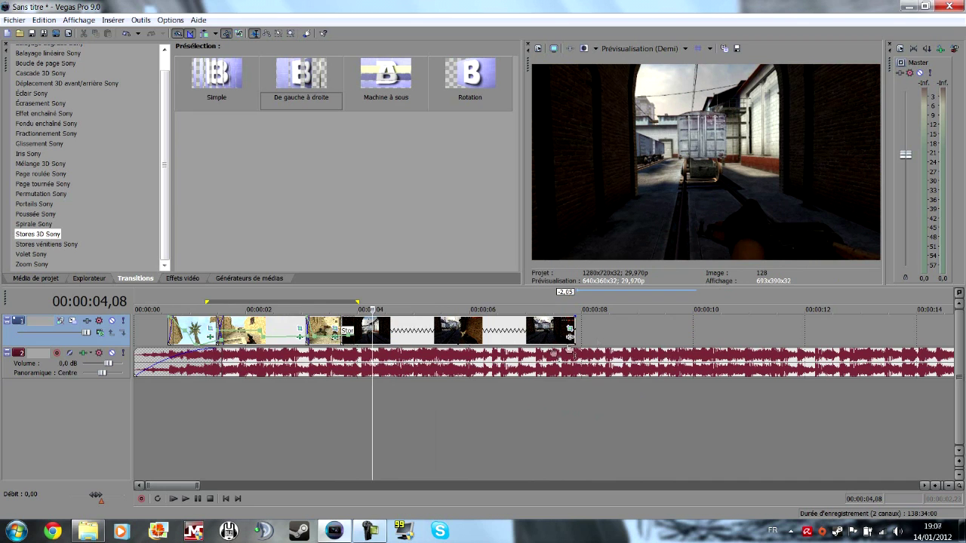
{"action": "left_click", "coordinate": [572, 336]}
{"action": "left_click", "coordinate": [465, 275]}
{"action": "left_click", "coordinate": [782, 175]}
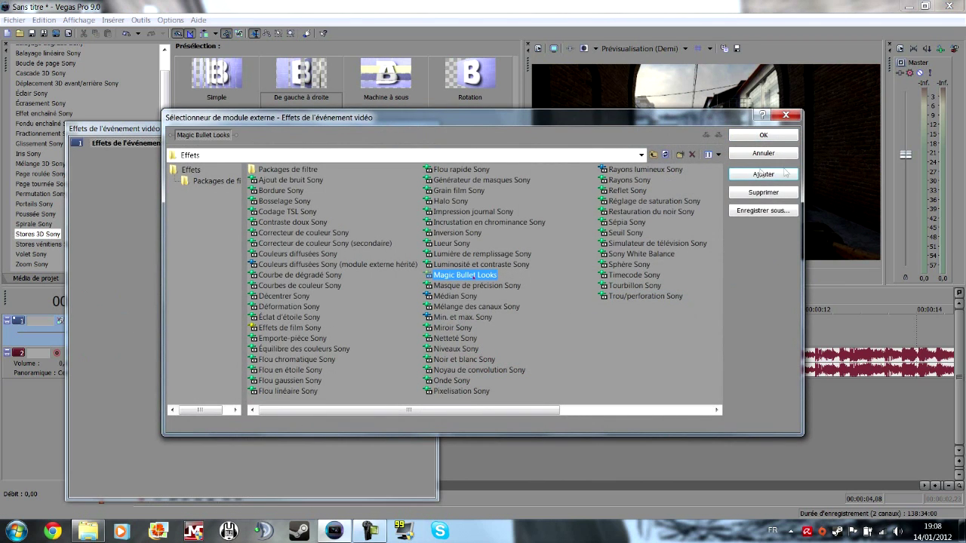
{"action": "left_click", "coordinate": [761, 132]}
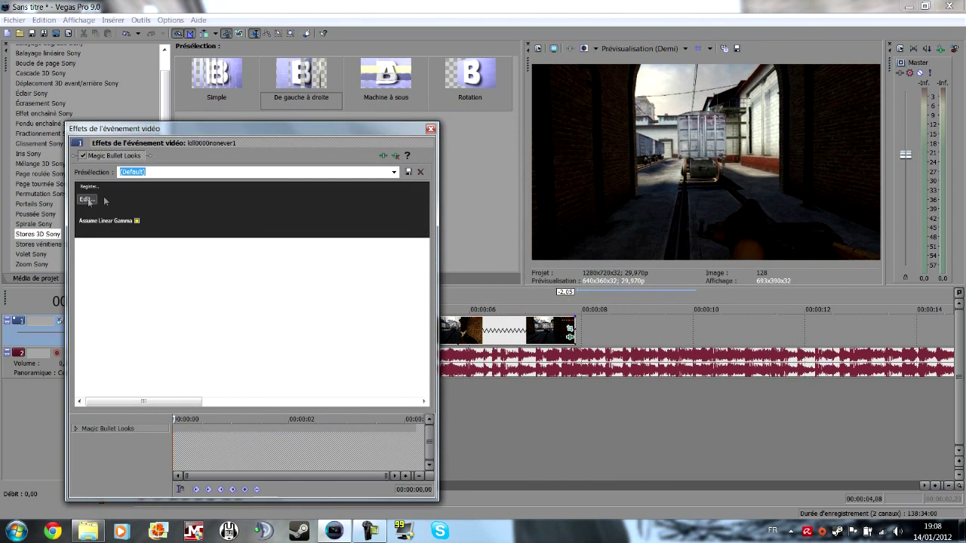
Open the last clip's look editor, try the freecolor_2_by_sly look and apply nicecleand2_by_jah from Community Colors.
{"action": "left_click", "coordinate": [87, 200]}
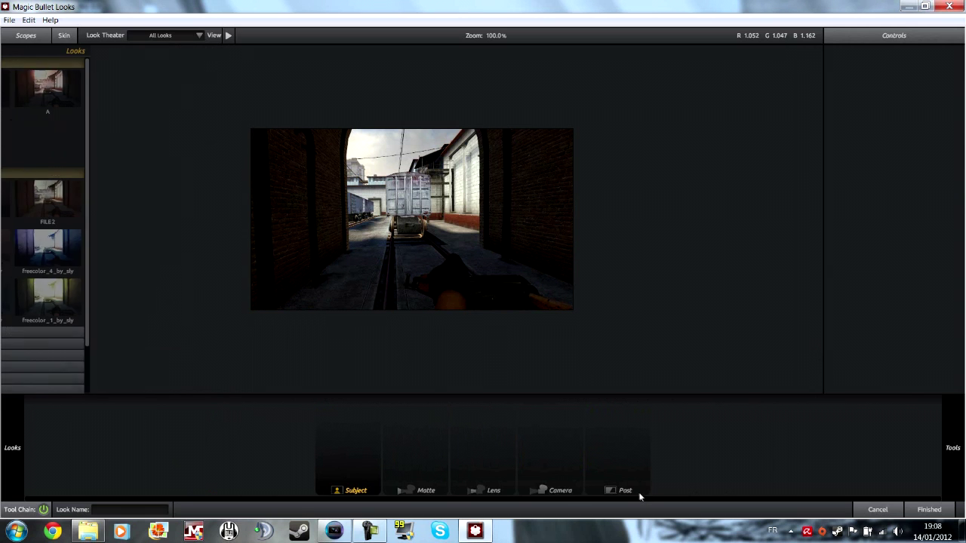
{"action": "left_click", "coordinate": [52, 208]}
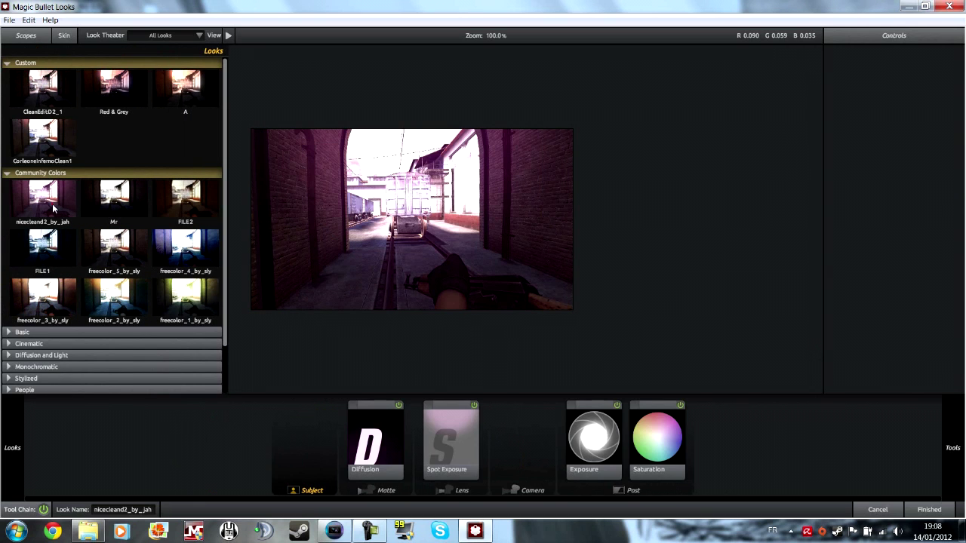
{"action": "left_click", "coordinate": [115, 306]}
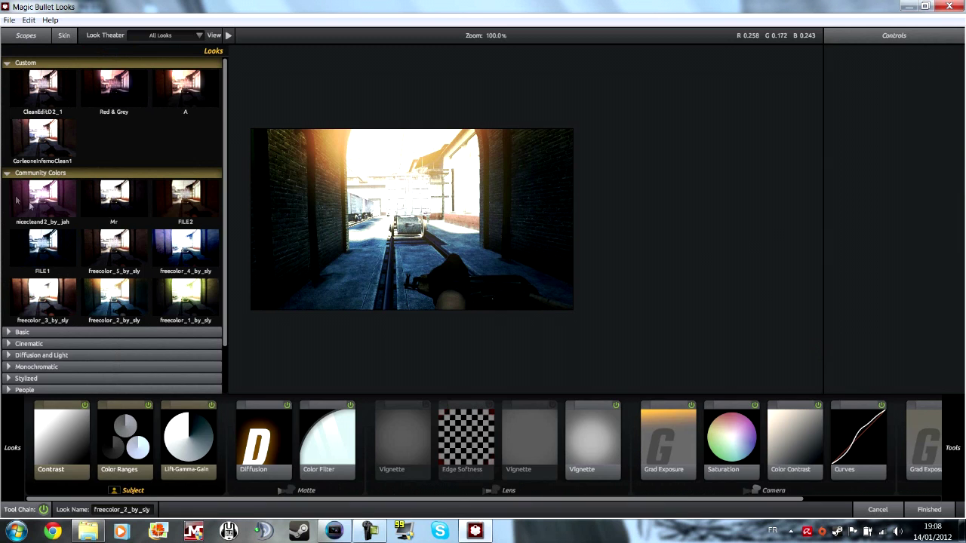
{"action": "left_click", "coordinate": [23, 204]}
Review the look's Diffusion settings and set its Exposure to +1.20 stops.
{"action": "left_click", "coordinate": [392, 432]}
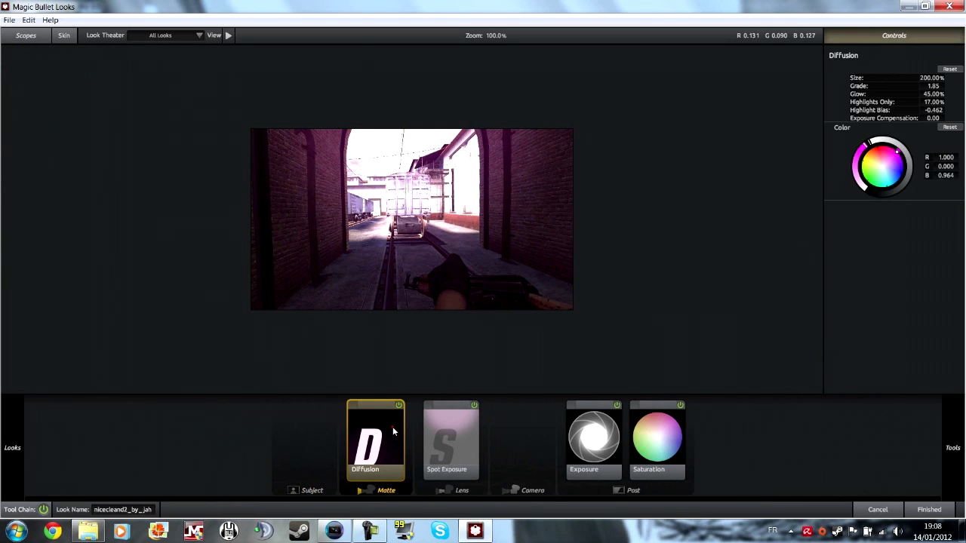
{"action": "left_click_drag", "start_coordinate": [393, 432], "coordinate": [391, 349]}
{"action": "left_click", "coordinate": [594, 434]}
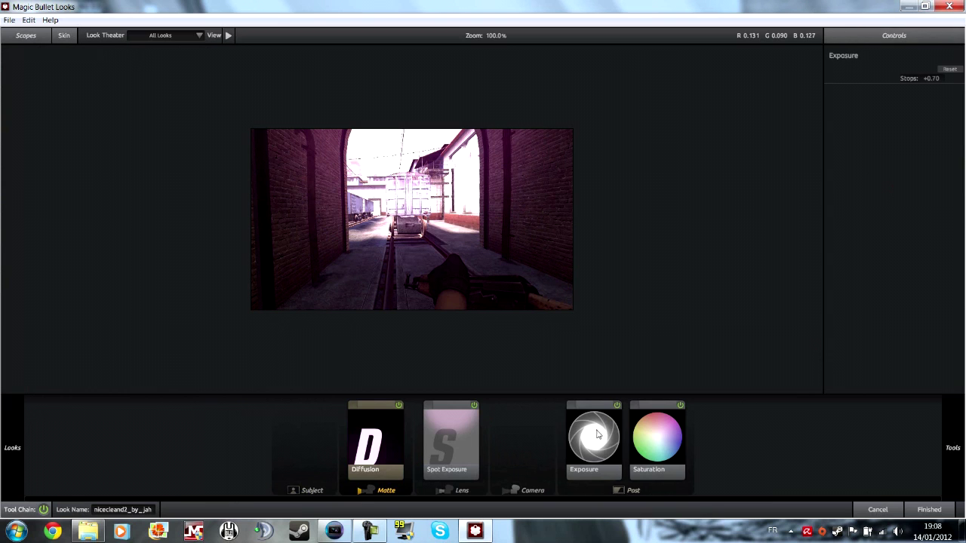
{"action": "left_click_drag", "start_coordinate": [941, 79], "coordinate": [936, 79]}
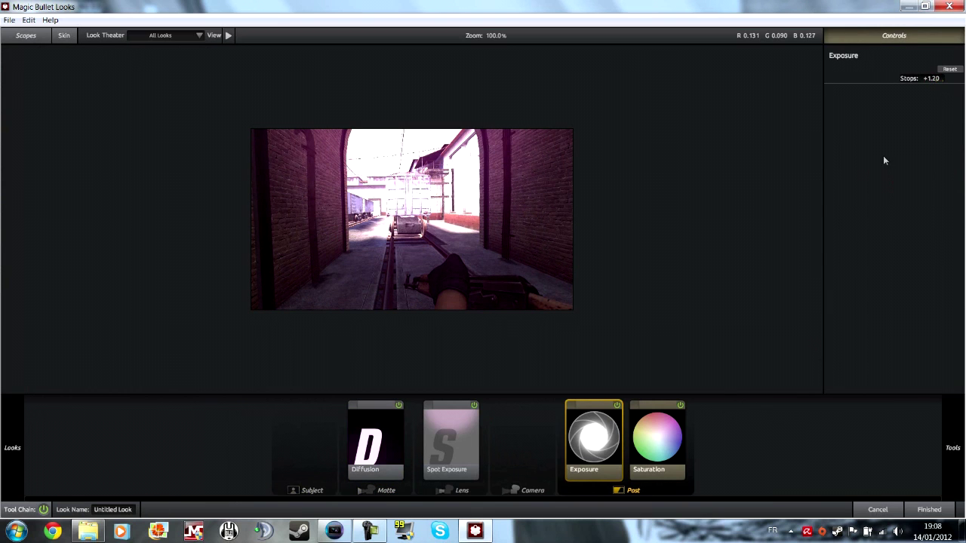
Try a Saturation of 0% on the last clip's look and undo that change.
{"action": "left_click", "coordinate": [668, 445]}
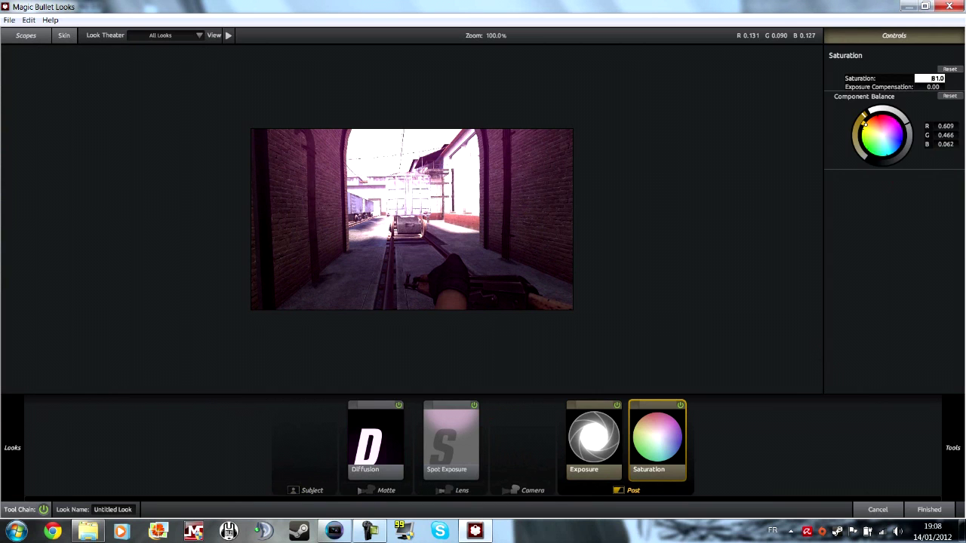
{"action": "type", "text": "0"}
{"action": "left_click", "coordinate": [823, 281]}
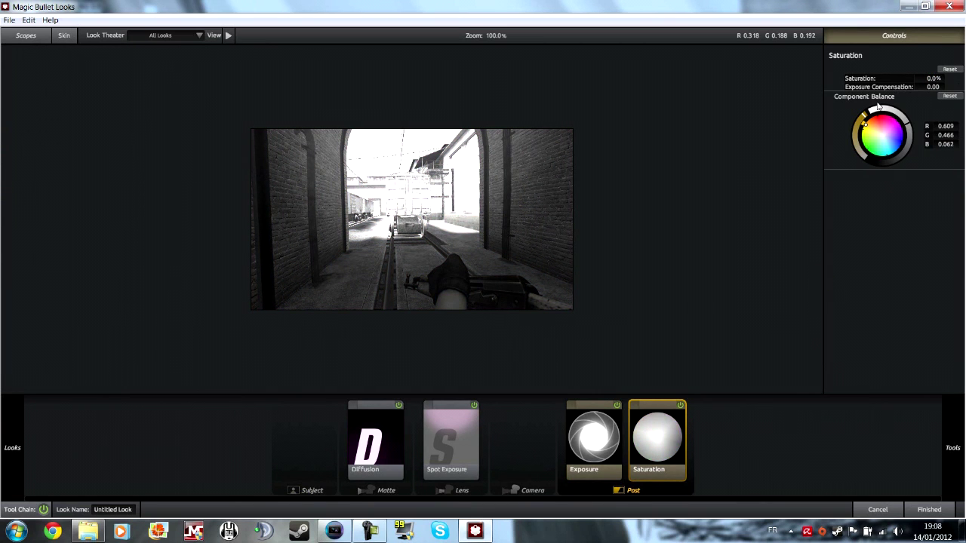
{"action": "key", "text": "ctrl+z"}
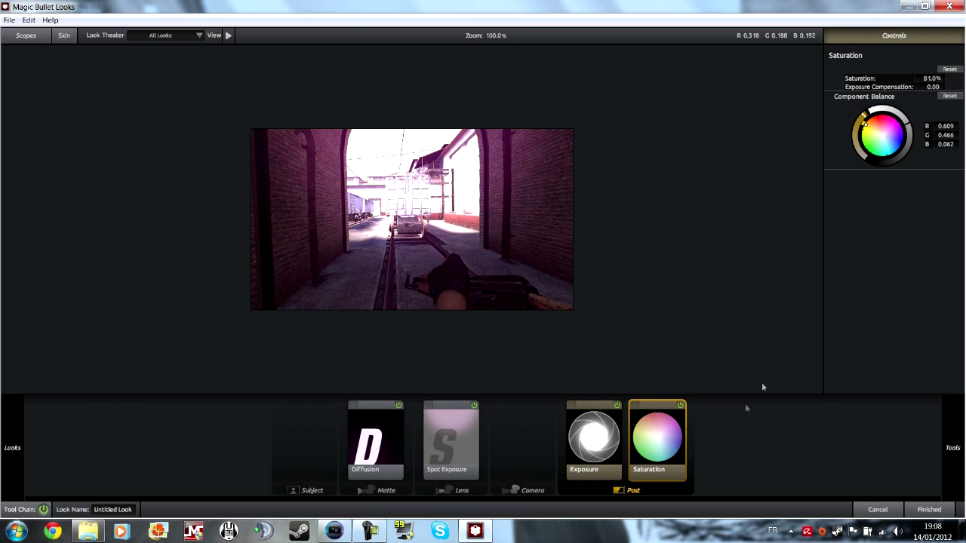
Accept the look, close the effects window and play the last clip from 00:00:04,08.
{"action": "left_click", "coordinate": [936, 511]}
{"action": "left_click", "coordinate": [430, 128]}
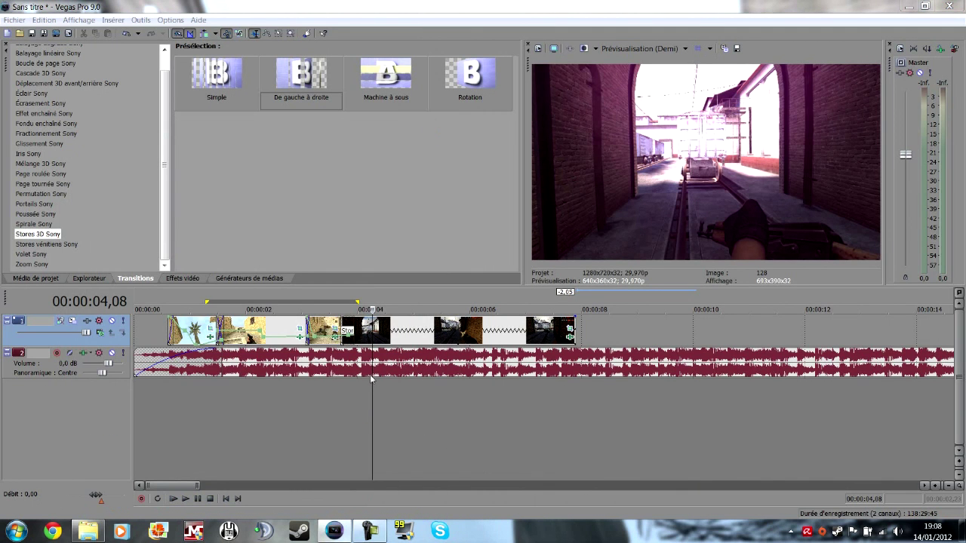
{"action": "key", "text": "space"}
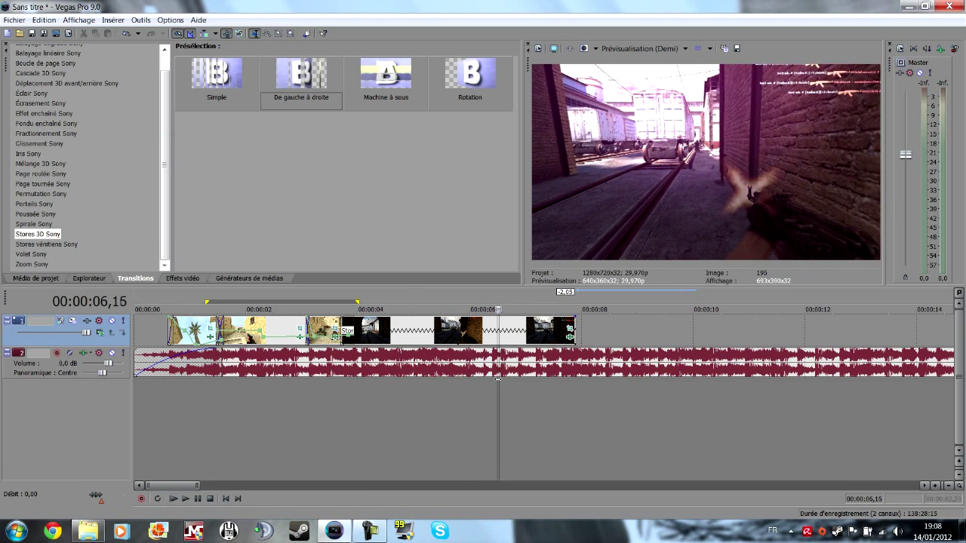
Open the last clip's pan/crop and, at the 00:00:03,18 keyframe, unlock the aspect ratio and reduce the frame height to about 516.8.
{"action": "left_click", "coordinate": [542, 387]}
{"action": "left_click", "coordinate": [570, 328]}
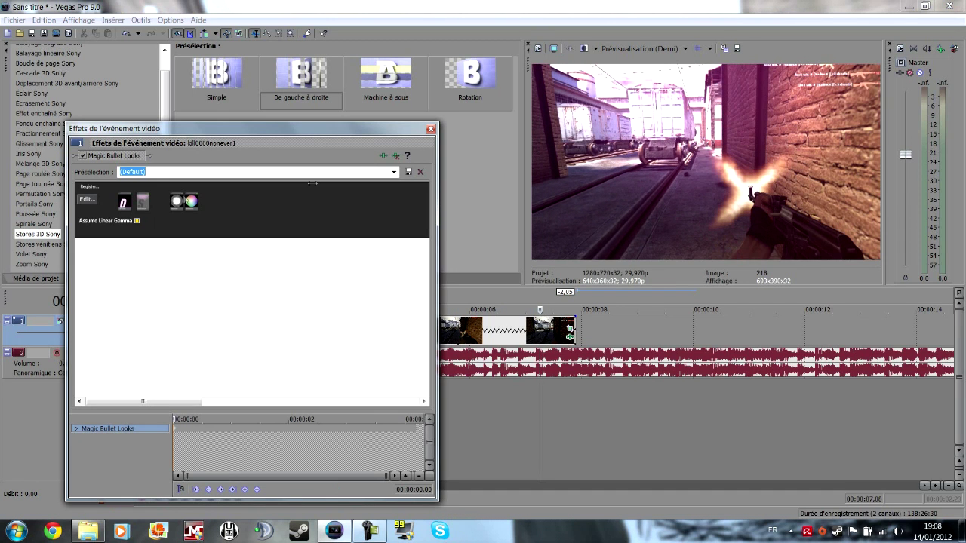
{"action": "left_click", "coordinate": [430, 129]}
{"action": "left_click", "coordinate": [570, 320]}
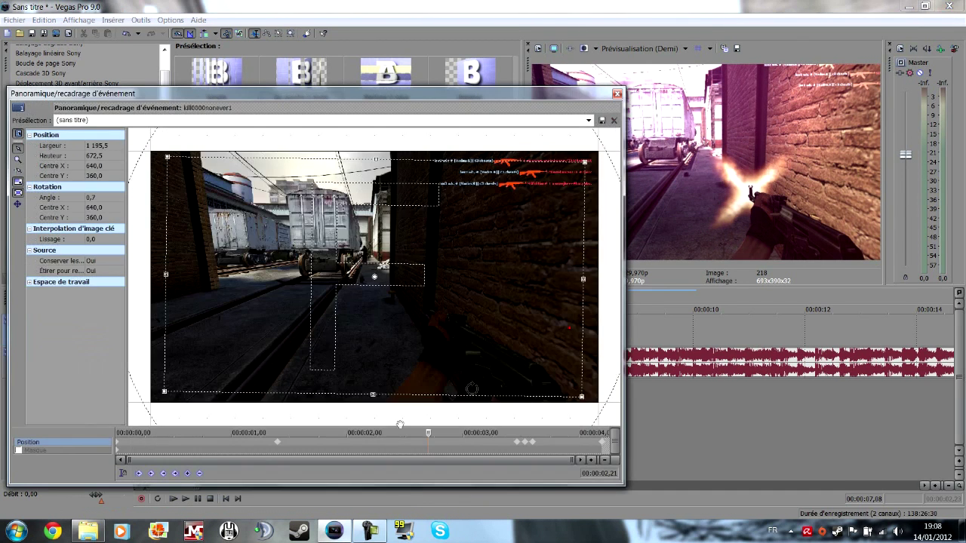
{"action": "left_click_drag", "start_coordinate": [429, 94], "coordinate": [202, 99]}
{"action": "left_click_drag", "start_coordinate": [202, 440], "coordinate": [302, 439]}
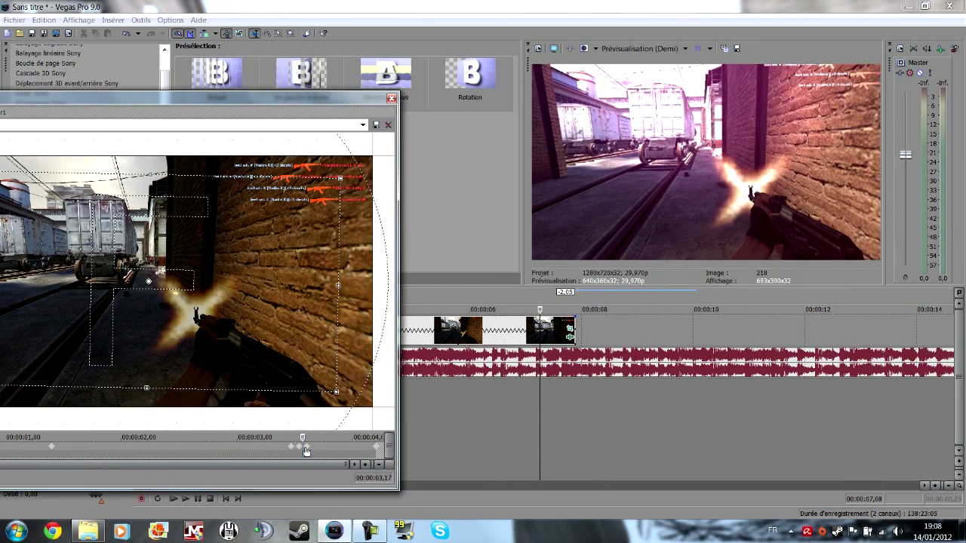
{"action": "left_click", "coordinate": [299, 452]}
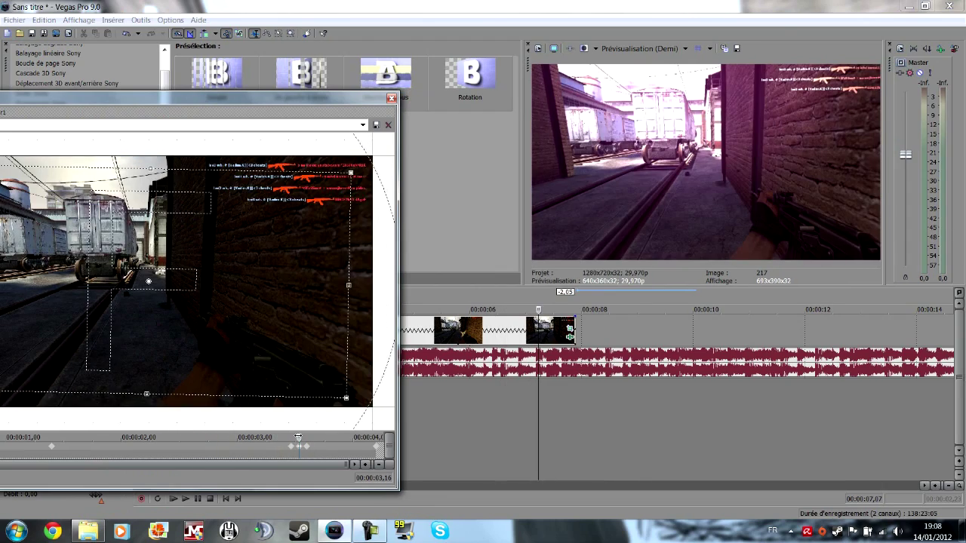
{"action": "left_click", "coordinate": [302, 449]}
{"action": "left_click", "coordinate": [307, 448]}
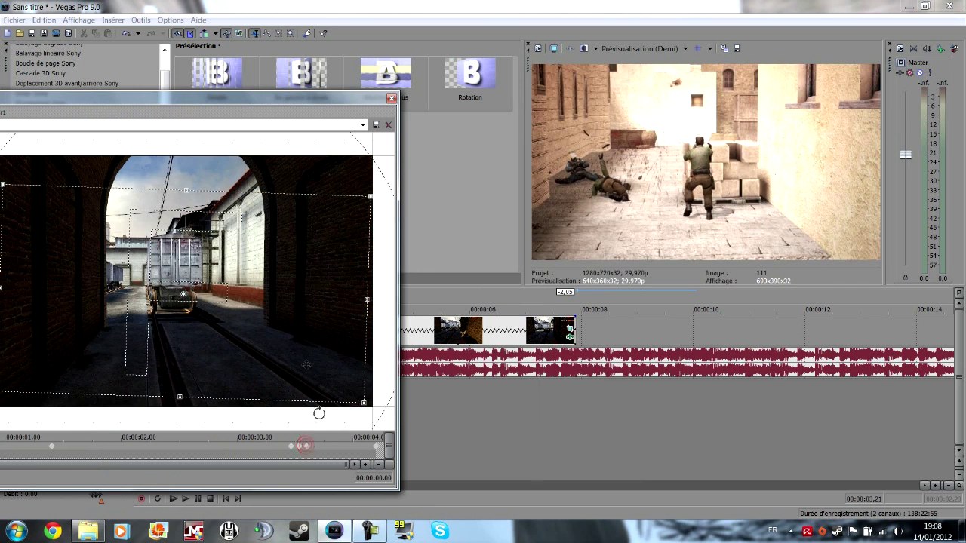
{"action": "left_click_drag", "start_coordinate": [203, 100], "coordinate": [474, 98]}
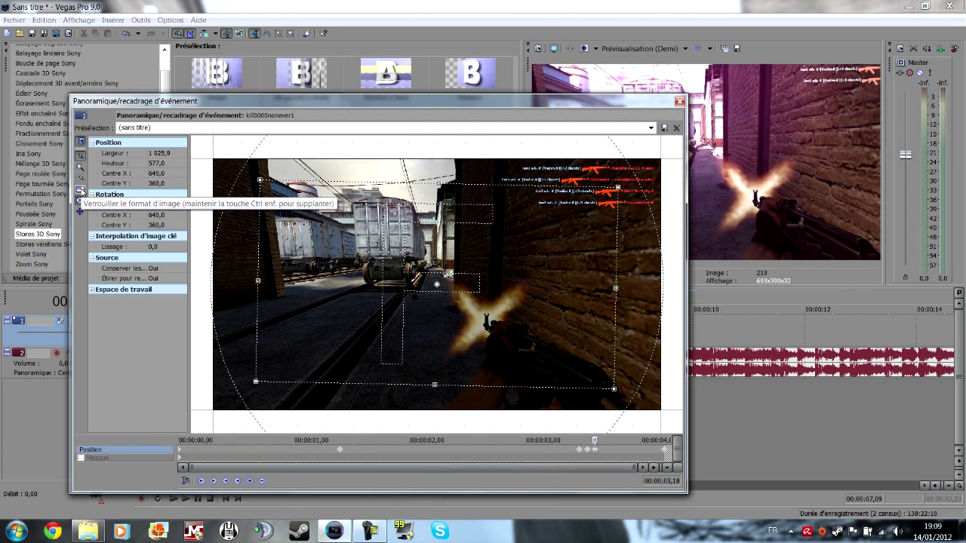
{"action": "left_click_drag", "start_coordinate": [439, 183], "coordinate": [416, 193]}
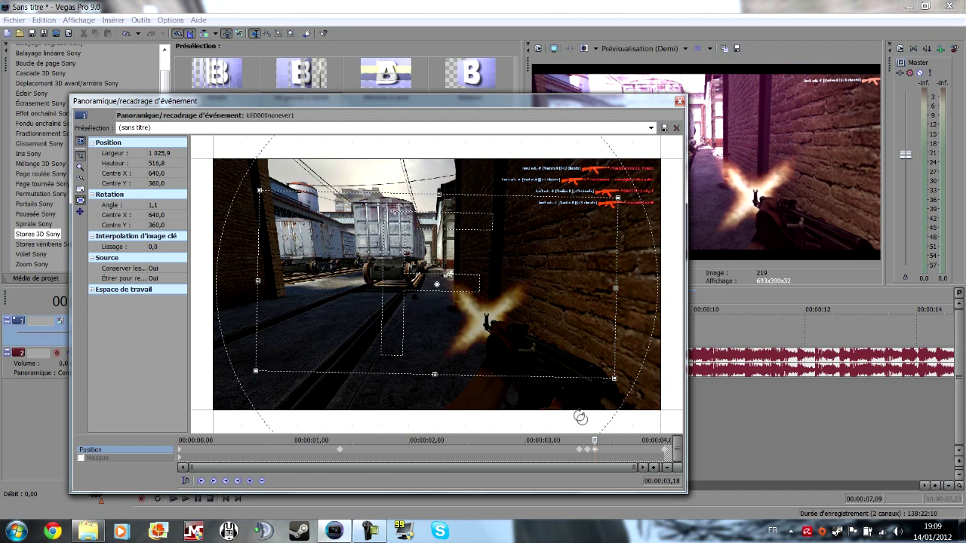
Move the last clip's final pan/crop keyframe to 00:00:03,29 and close the pan/crop window.
{"action": "mouse_move", "coordinate": [594, 440]}
{"action": "left_mouse_down"}
{"action": "mouse_move", "coordinate": [602, 440]}
{"action": "mouse_move", "coordinate": [577, 447]}
{"action": "left_mouse_up"}
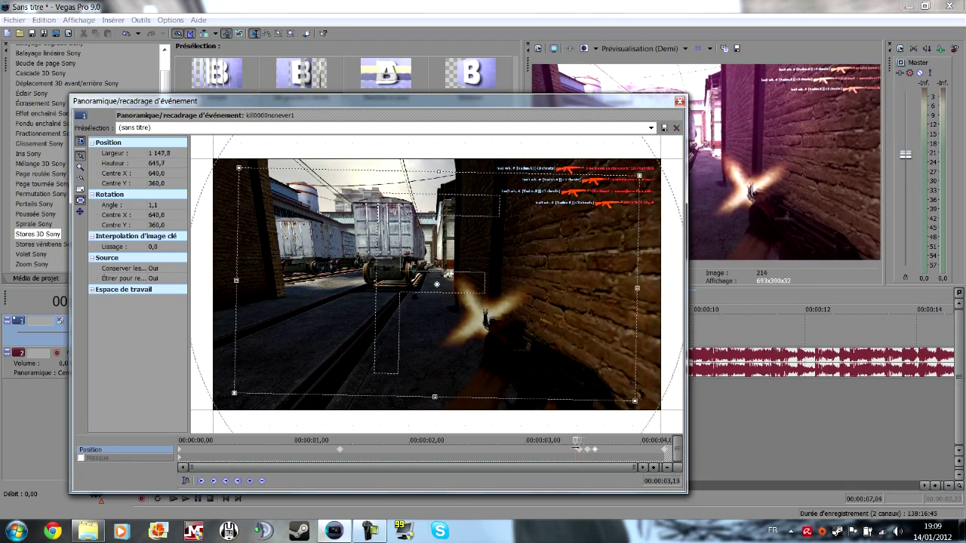
{"action": "left_click_drag", "start_coordinate": [576, 446], "coordinate": [657, 451]}
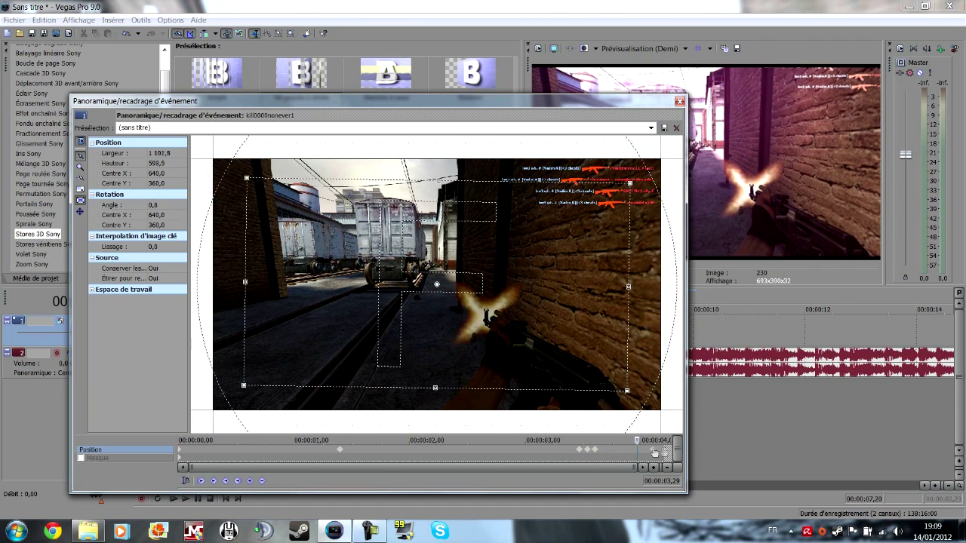
{"action": "left_click", "coordinate": [679, 100]}
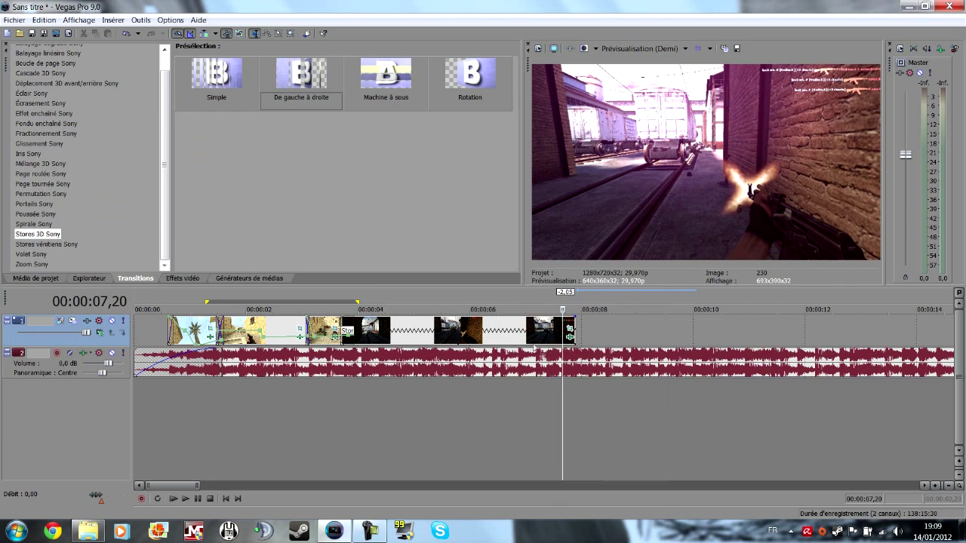
Insert a speed envelope on the last clip, add two points just before 00:00:07,09 and at it, and set the second to 0.
{"action": "right_click", "coordinate": [529, 336]}
{"action": "mouse_move", "coordinate": [654, 243]}
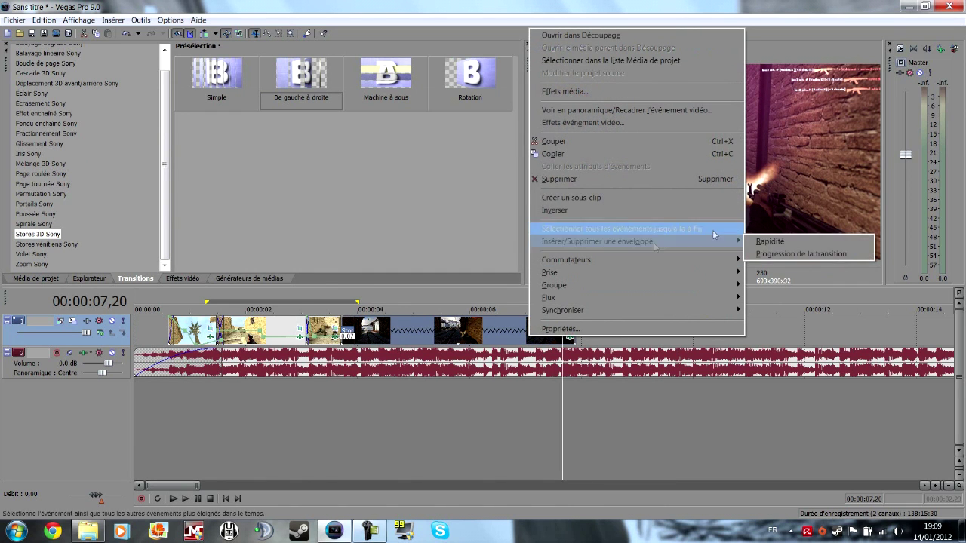
{"action": "left_click", "coordinate": [770, 241]}
{"action": "left_click", "coordinate": [528, 335]}
{"action": "scroll", "coordinate": [524, 336], "scroll_direction": "up", "scroll_amount": 3}
{"action": "left_click_drag", "start_coordinate": [524, 335], "coordinate": [571, 330]}
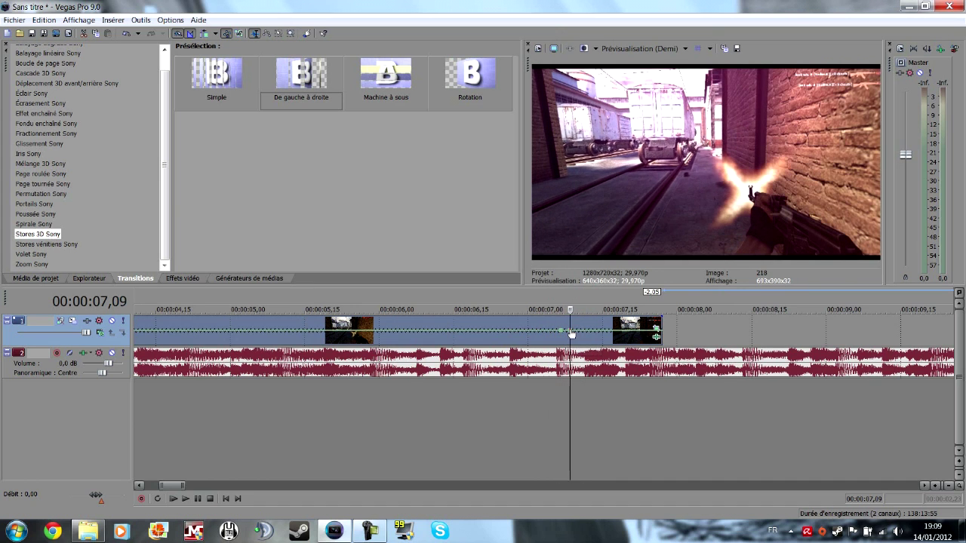
{"action": "right_click", "coordinate": [571, 330]}
{"action": "left_click", "coordinate": [616, 178]}
{"action": "type", "text": "0"}
{"action": "key", "text": "Return"}
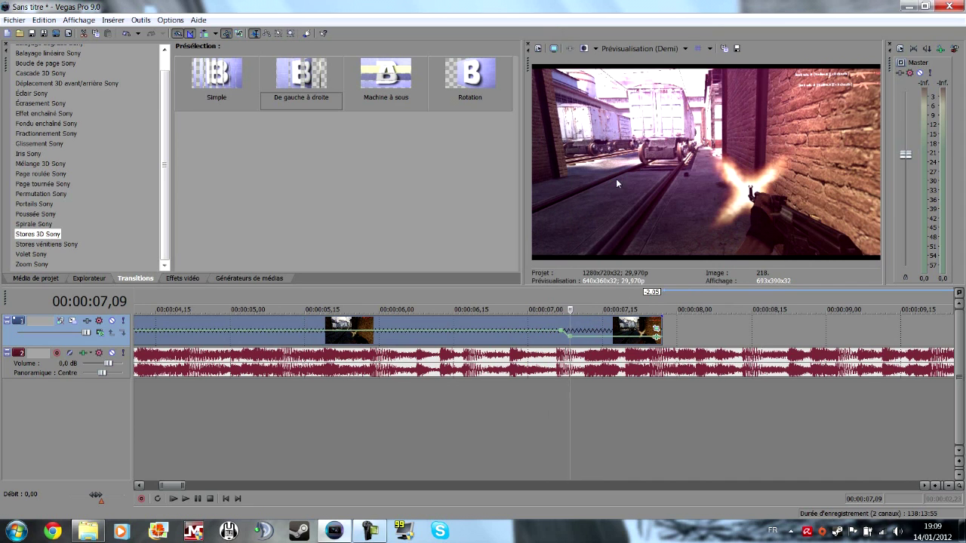
{"action": "left_click_drag", "start_coordinate": [568, 336], "coordinate": [699, 327]}
Play the last clip with its speed change from 00:00:03,12 and again from 00:00:06,12.
{"action": "scroll", "coordinate": [700, 328], "scroll_direction": "down", "scroll_amount": 4}
{"action": "left_click_drag", "start_coordinate": [541, 393], "coordinate": [271, 414]}
{"action": "left_click", "coordinate": [271, 414]}
{"action": "key", "text": "space"}
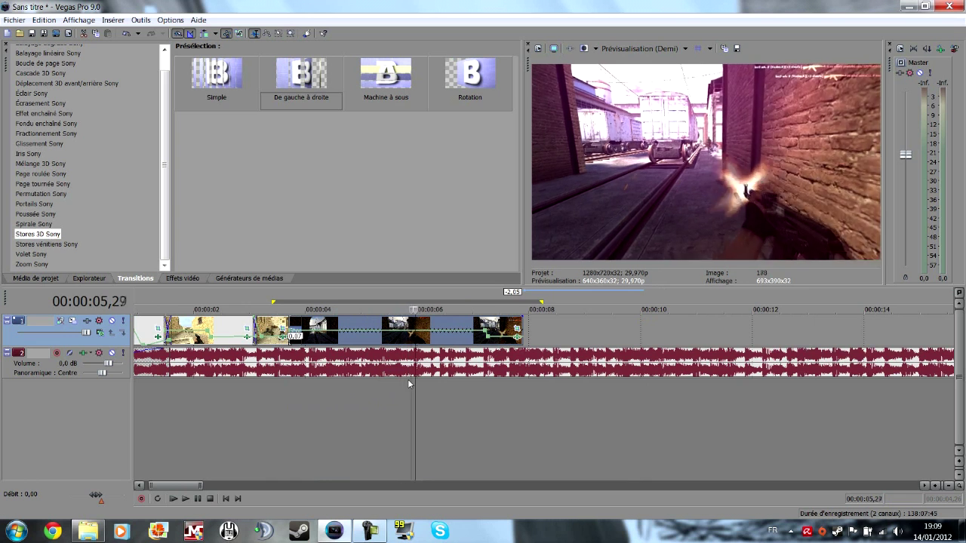
{"action": "key", "text": "space"}
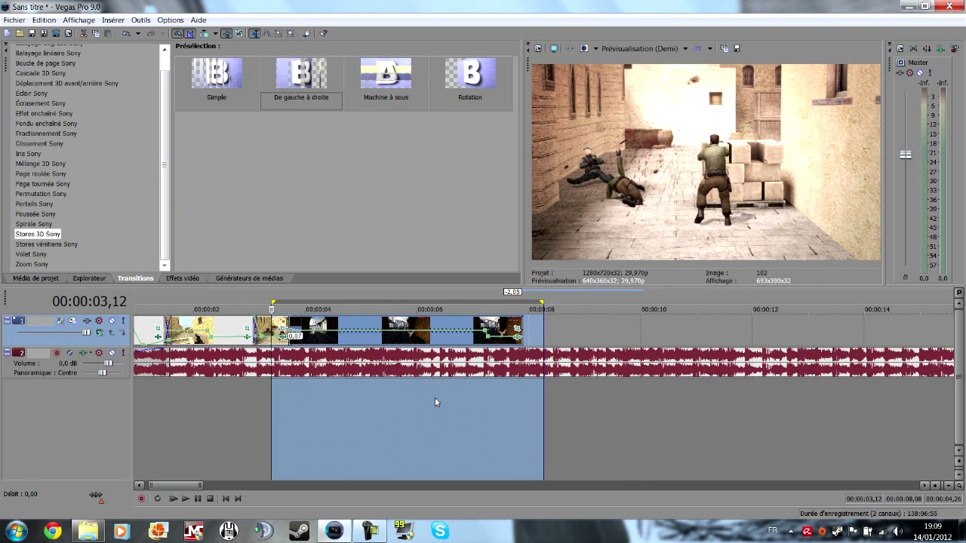
{"action": "left_click", "coordinate": [438, 409]}
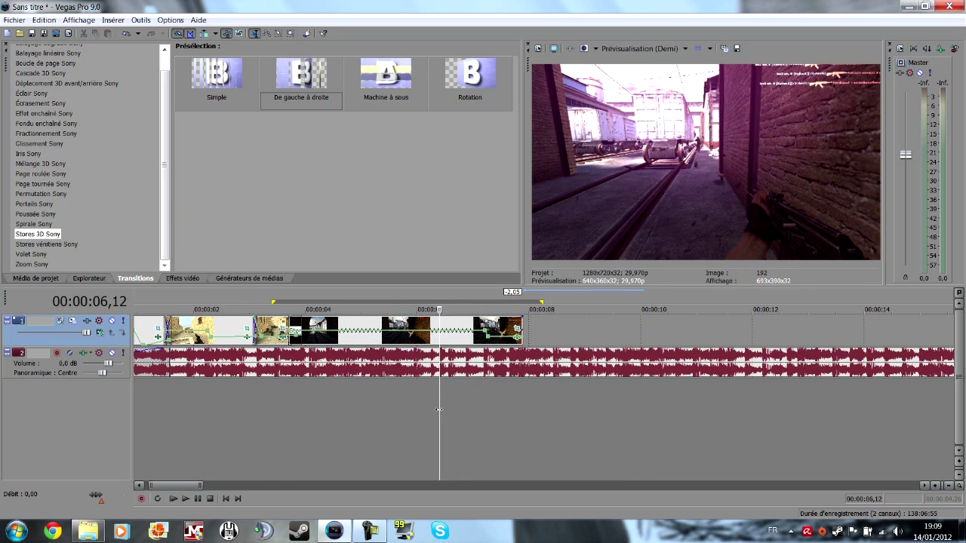
{"action": "key", "text": "space"}
{"action": "key", "text": "space"}
{"action": "key", "text": "space"}
{"action": "key", "text": "space"}
{"action": "key", "text": "space"}
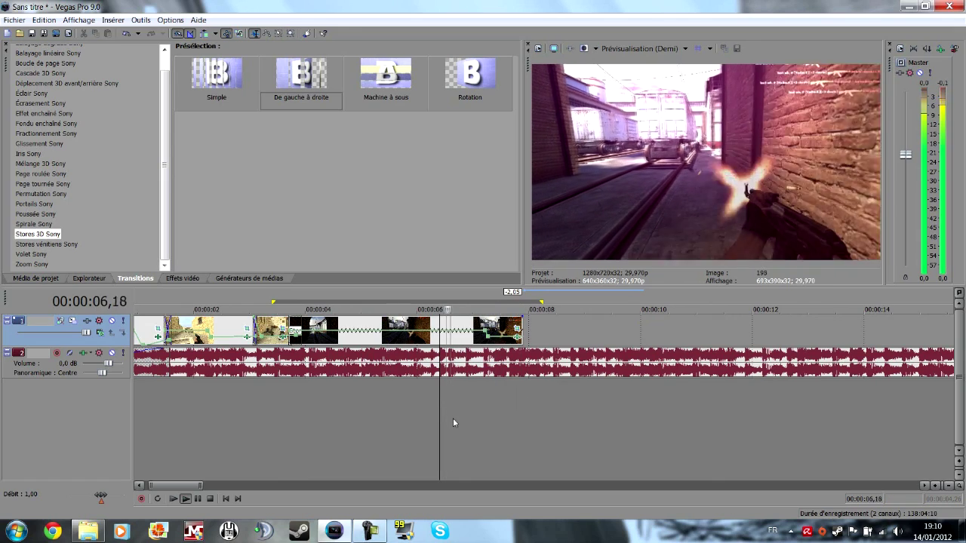
{"action": "left_click", "coordinate": [482, 441]}
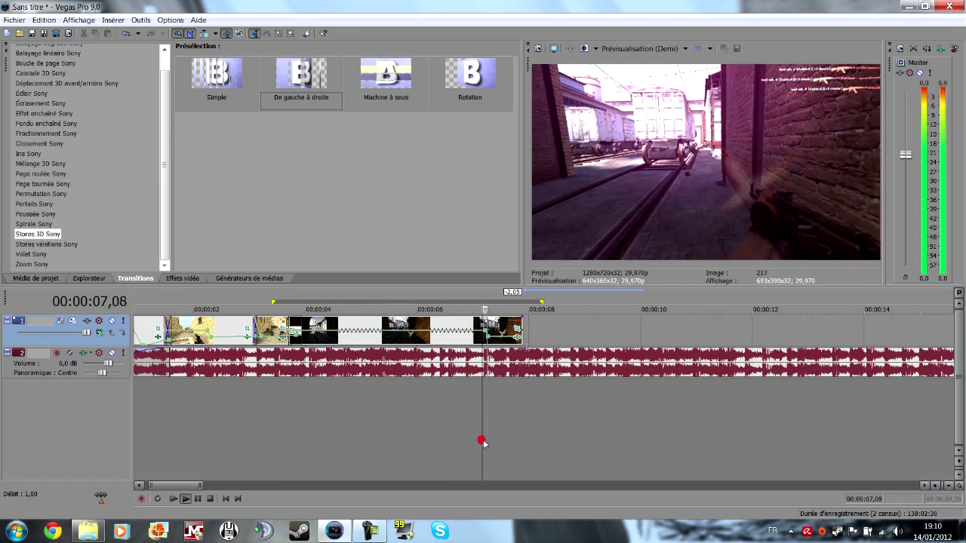
Extend the last clip's end by 21 frames and shift its final pan/crop keyframe later.
{"action": "left_click", "coordinate": [516, 329]}
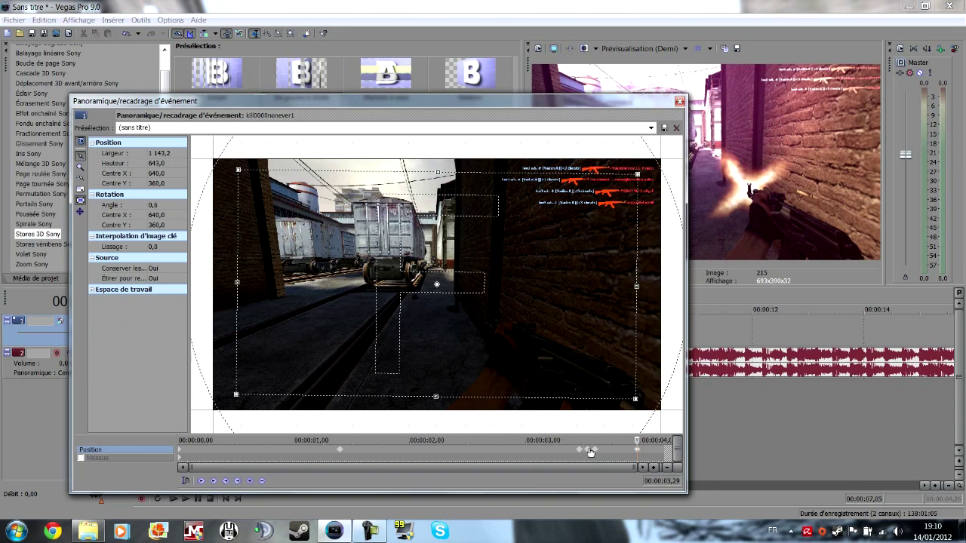
{"action": "left_click", "coordinate": [594, 451]}
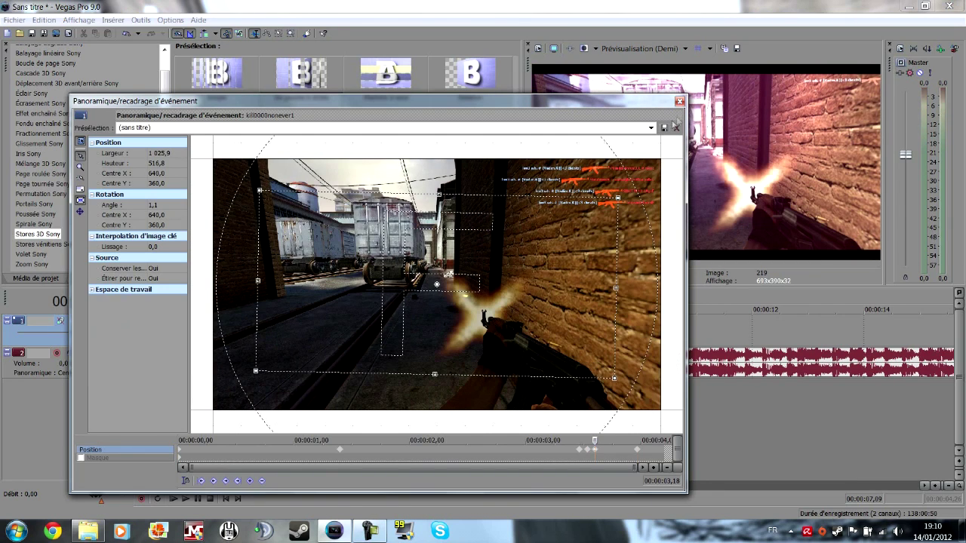
{"action": "left_click", "coordinate": [680, 100]}
{"action": "left_click_drag", "start_coordinate": [521, 333], "coordinate": [558, 327]}
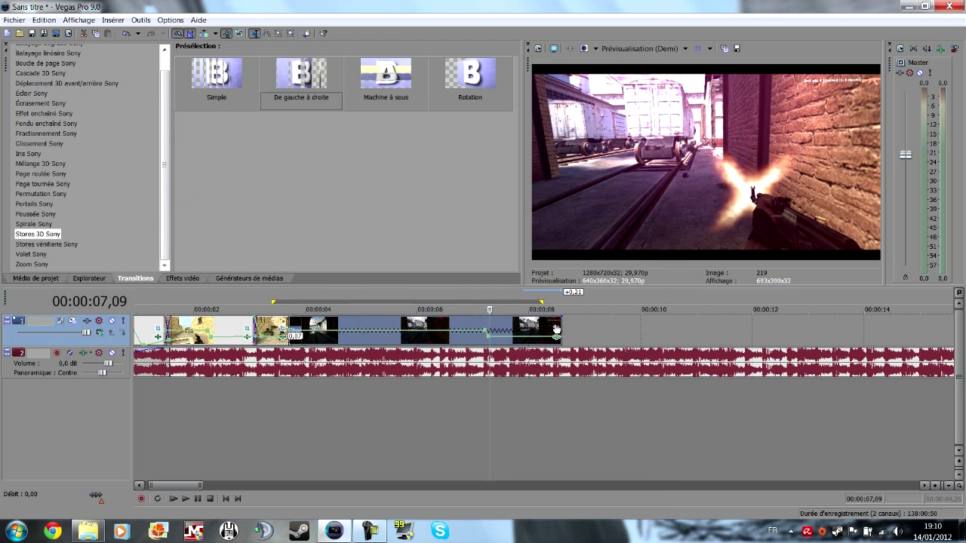
{"action": "left_click", "coordinate": [556, 327]}
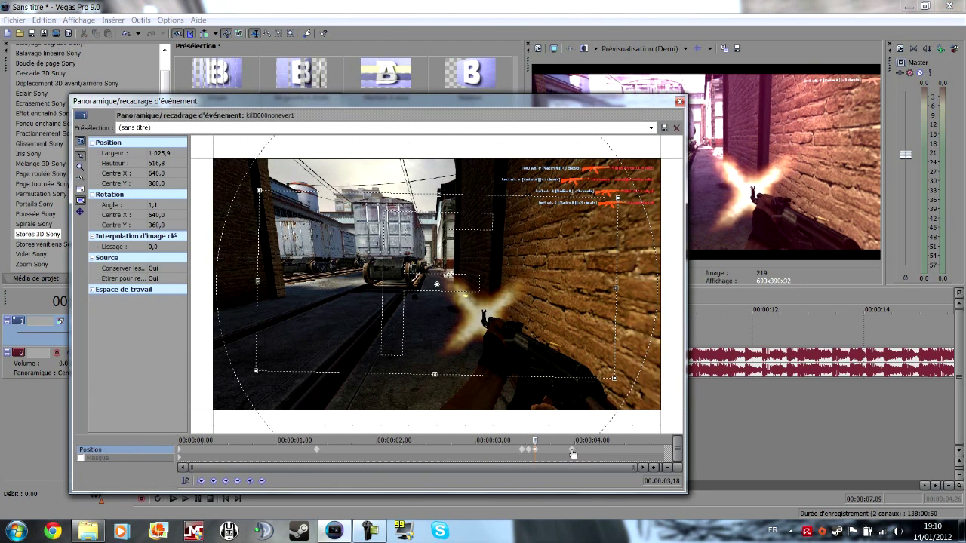
{"action": "left_click_drag", "start_coordinate": [625, 450], "coordinate": [641, 451]}
{"action": "left_click", "coordinate": [680, 101]}
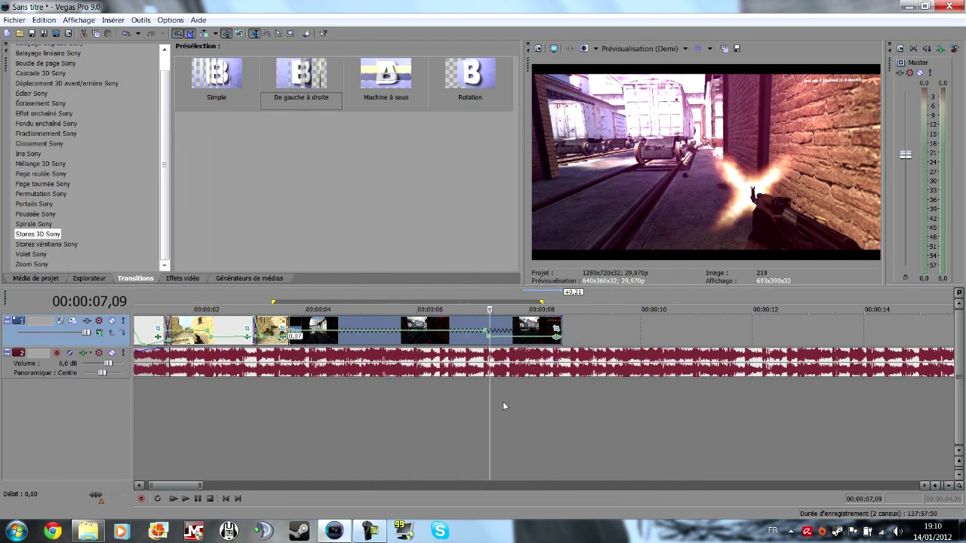
Play the end of the last clip from 00:00:06,23, with the time selection ending at 00:00:08,12.
{"action": "left_click_drag", "start_coordinate": [462, 412], "coordinate": [651, 425]}
{"action": "key", "text": "space"}
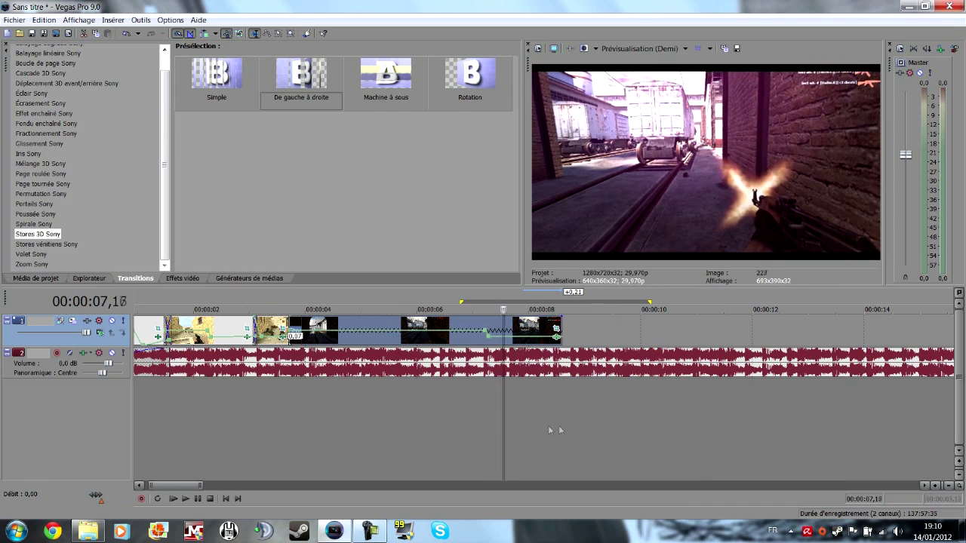
{"action": "key", "text": "space"}
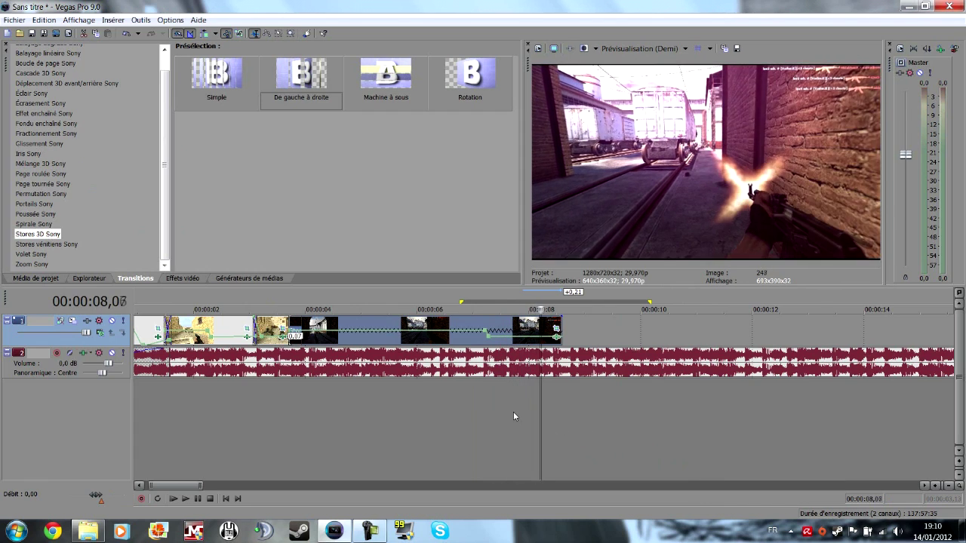
{"action": "key", "text": "o"}
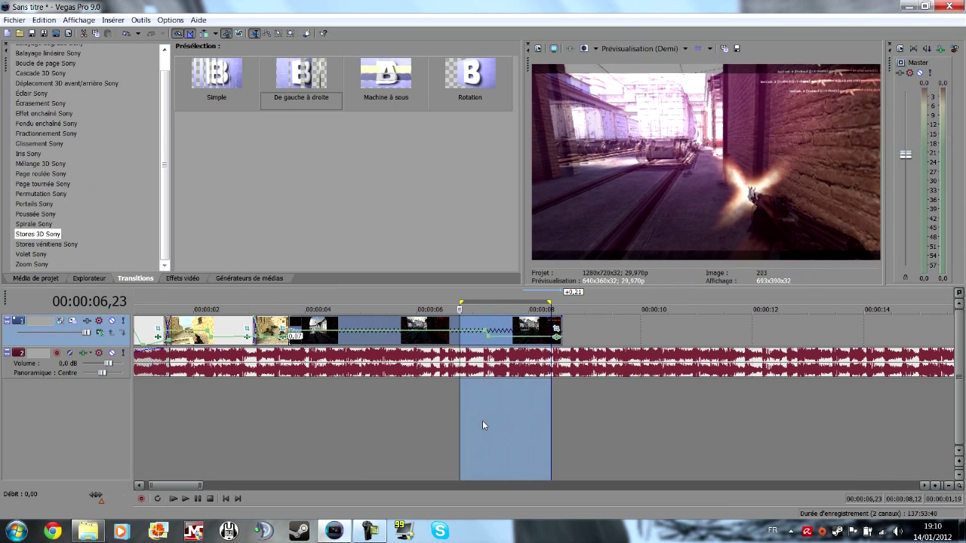
{"action": "left_click", "coordinate": [482, 420]}
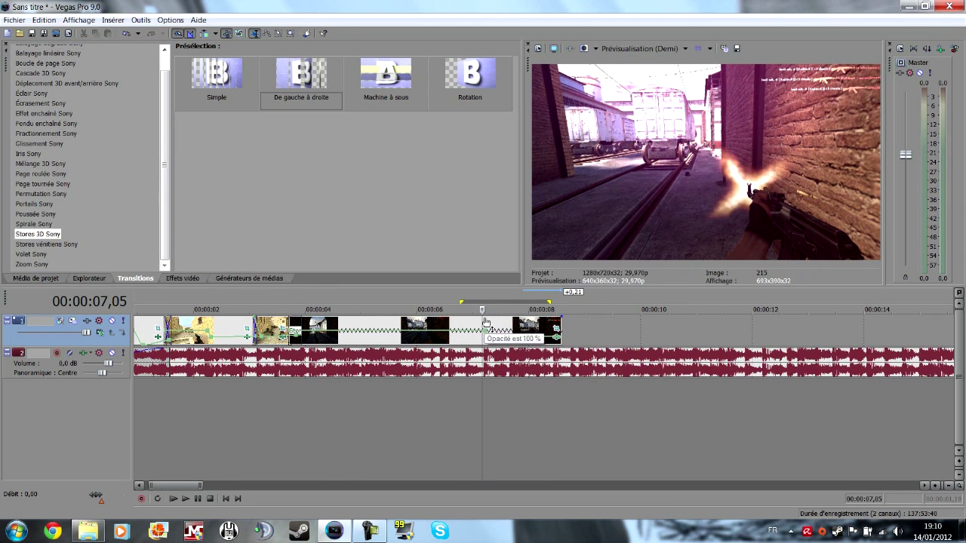
{"action": "mouse_move", "coordinate": [483, 323]}
{"action": "left_mouse_down"}
{"action": "mouse_move", "coordinate": [522, 332]}
{"action": "mouse_move", "coordinate": [473, 334]}
{"action": "mouse_move", "coordinate": [491, 338]}
{"action": "left_mouse_up"}
Open the KillNever1 clip's video effects at the 00:00:00,23 wave keyframe and browse the available effects without adding one.
{"action": "left_click", "coordinate": [176, 404]}
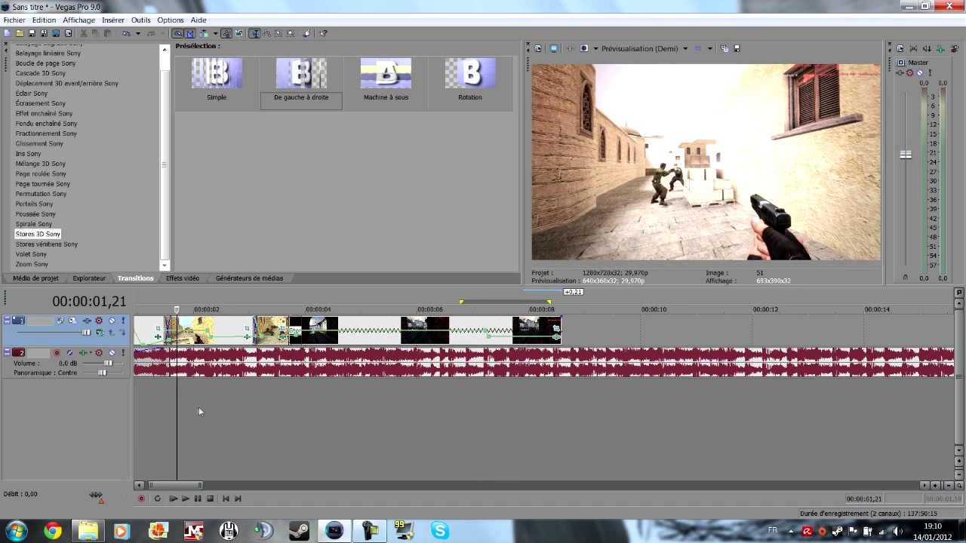
{"action": "left_click", "coordinate": [199, 407]}
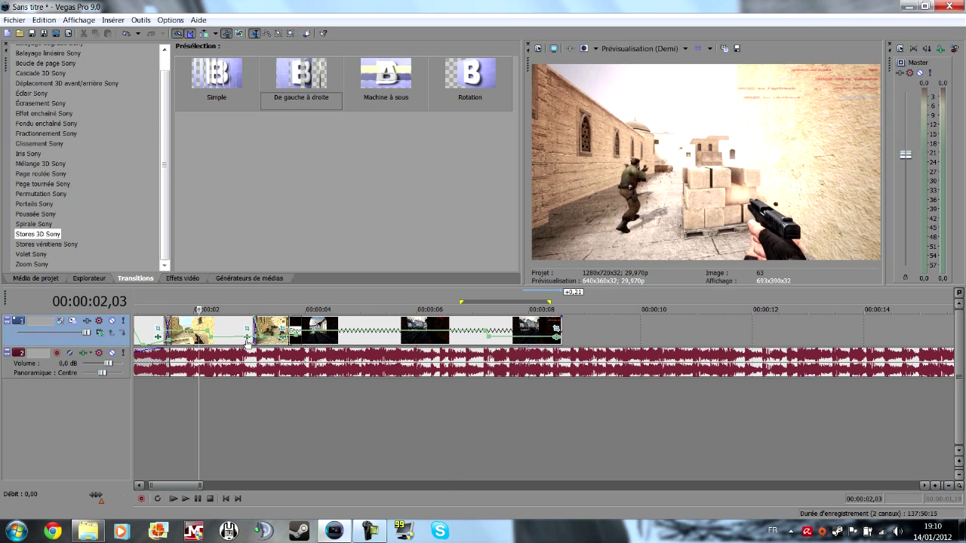
{"action": "left_click", "coordinate": [246, 338]}
{"action": "left_click", "coordinate": [285, 438]}
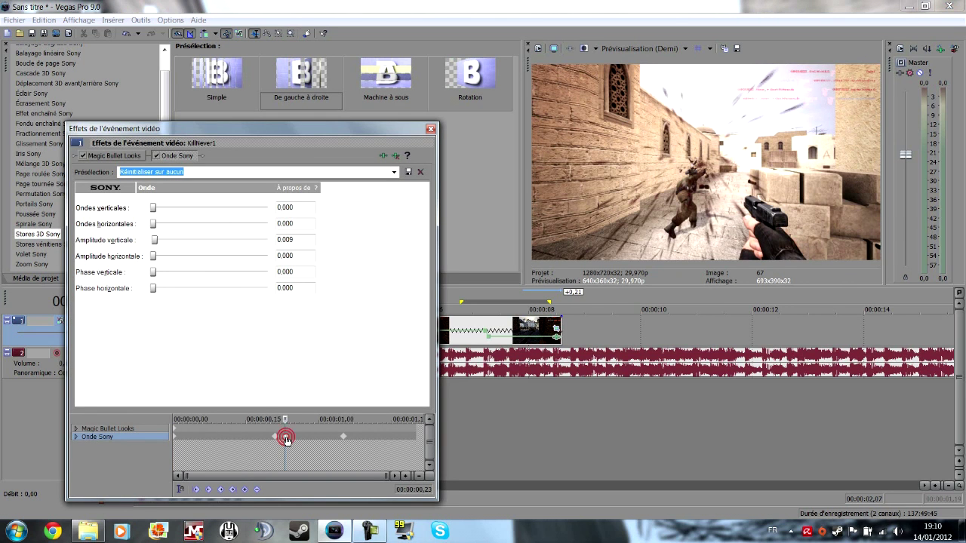
{"action": "left_click", "coordinate": [394, 157]}
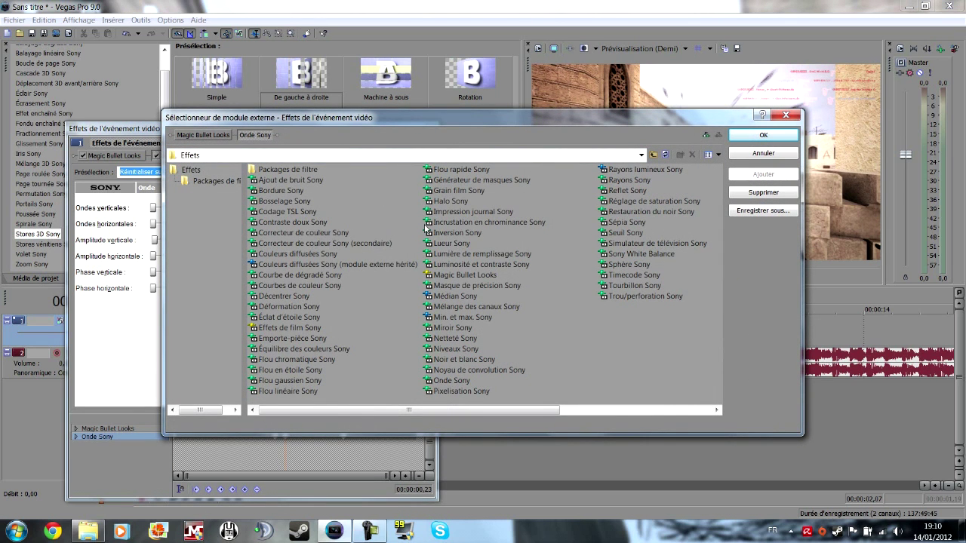
{"action": "left_click", "coordinate": [749, 155]}
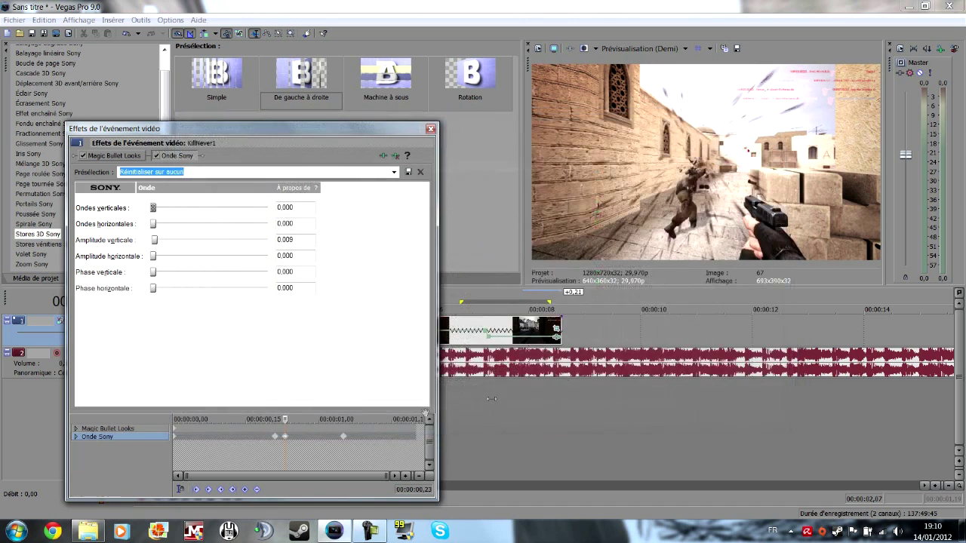
Keyframe the KillNever1 clip's Magic Bullet Looks effect at 00:00:00,21 and 00:00:00,23, in line with the wave keyframes.
{"action": "left_click", "coordinate": [284, 428]}
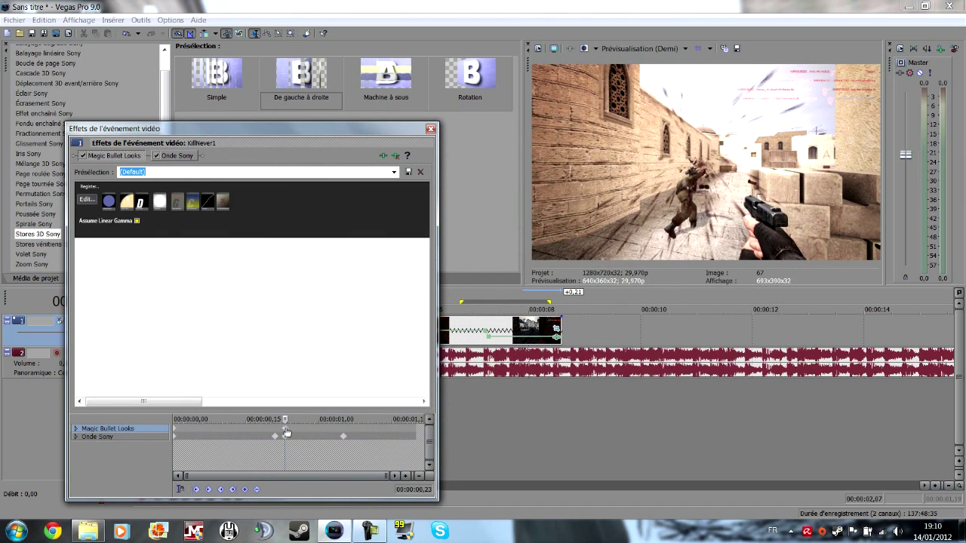
{"action": "left_click_drag", "start_coordinate": [284, 429], "coordinate": [278, 430]}
{"action": "left_click_drag", "start_coordinate": [284, 419], "coordinate": [278, 419]}
Set the Vignette's exposure compensation to +2.00 in the clip's look, check its Curves settings and apply the look.
{"action": "left_click", "coordinate": [87, 199]}
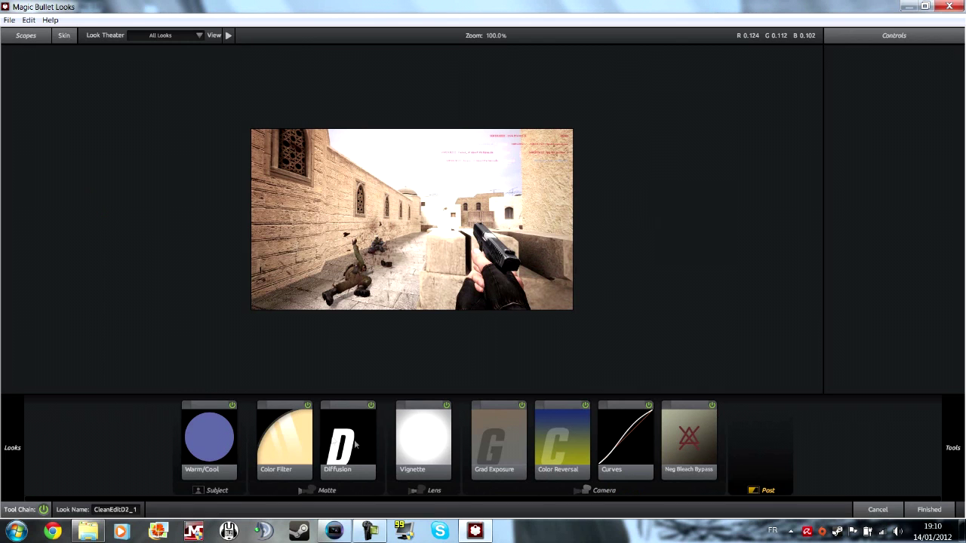
{"action": "left_click", "coordinate": [398, 441]}
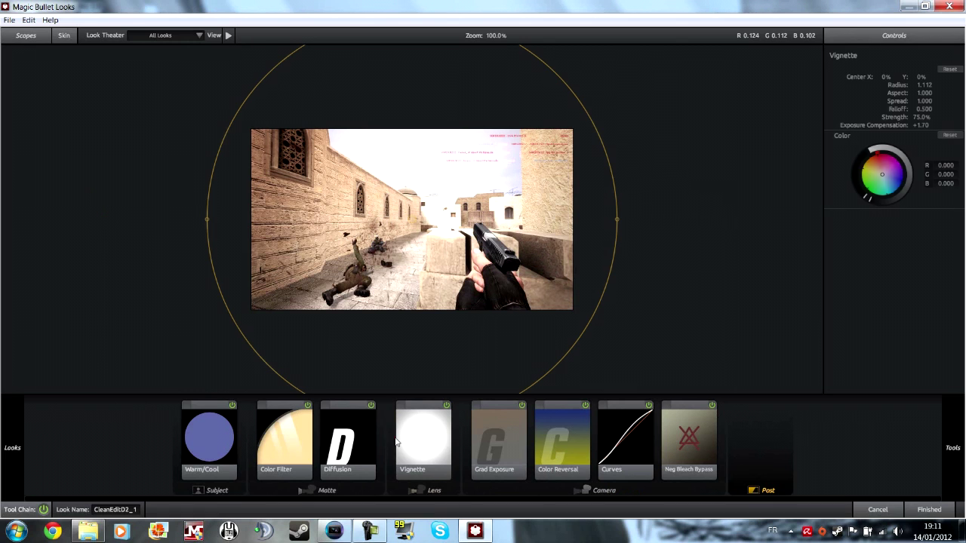
{"action": "double_click", "coordinate": [924, 126]}
{"action": "type", "text": "2"}
{"action": "key", "text": "Return"}
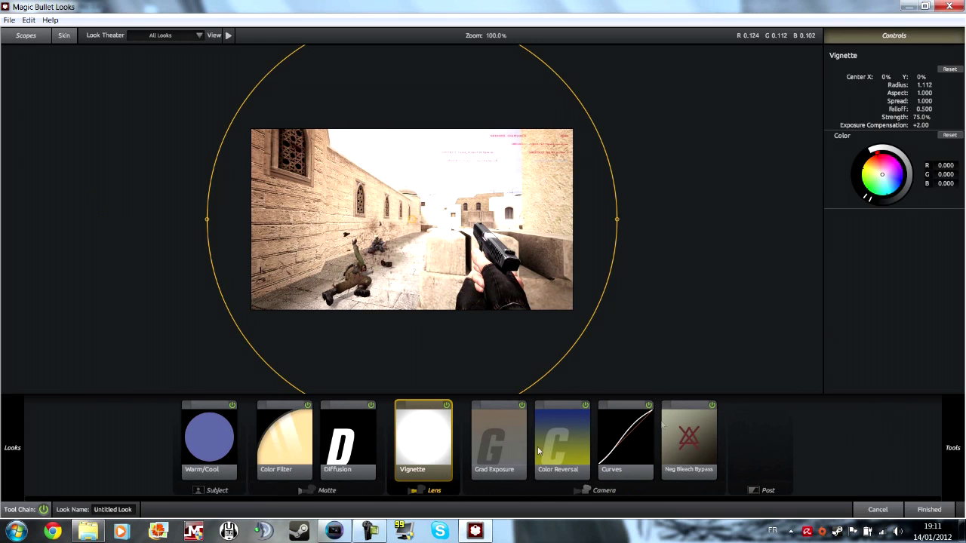
{"action": "left_click", "coordinate": [623, 438]}
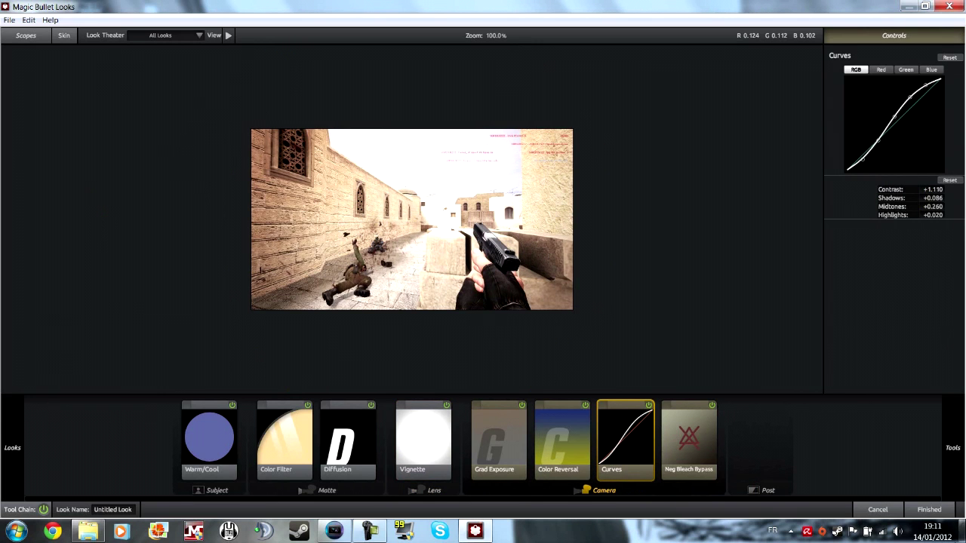
{"action": "left_click", "coordinate": [930, 509]}
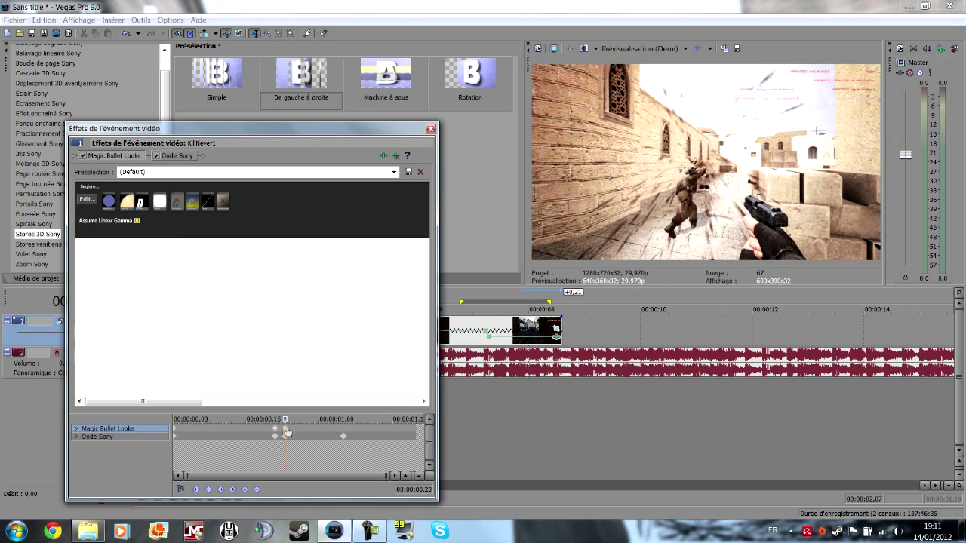
Compare the frames around the look keyframes, then set the Warm/Cool exposure compensation to 0 in the look at 00:00:00,23.
{"action": "left_click", "coordinate": [275, 420]}
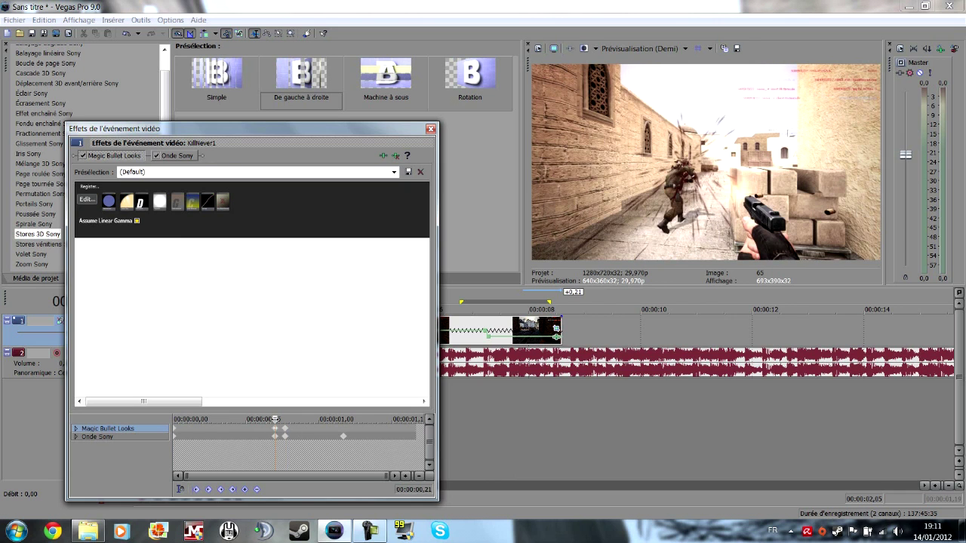
{"action": "left_click", "coordinate": [277, 420]}
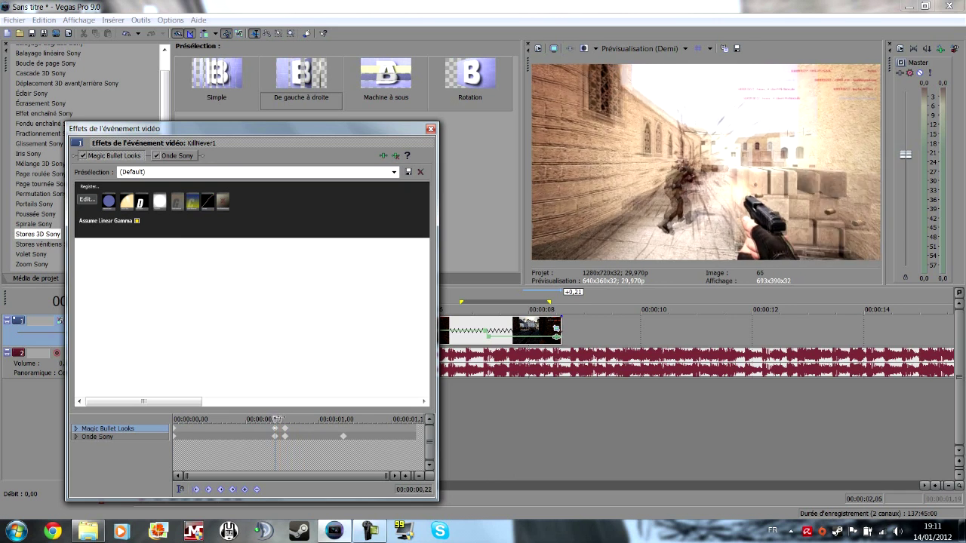
{"action": "left_click_drag", "start_coordinate": [277, 420], "coordinate": [290, 419]}
{"action": "left_click", "coordinate": [85, 200]}
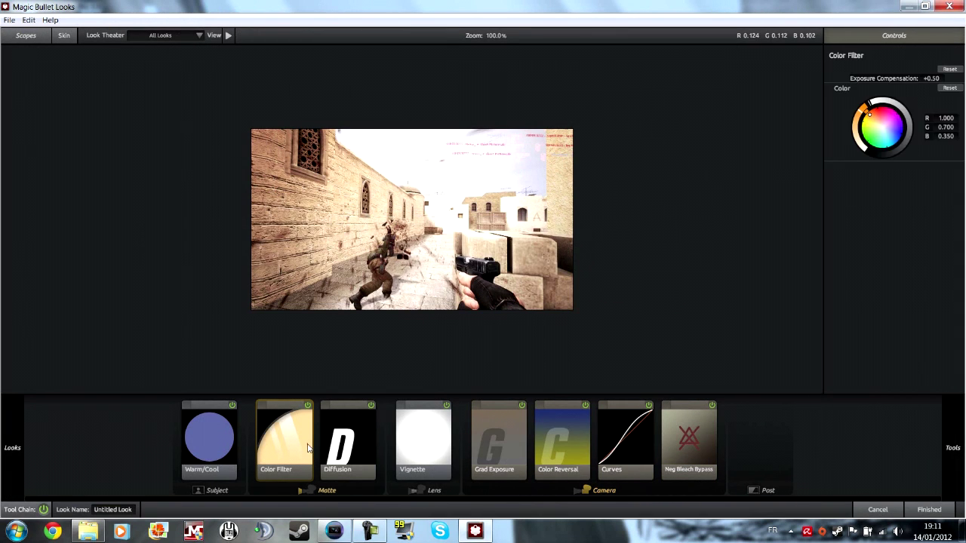
{"action": "left_click", "coordinate": [355, 435]}
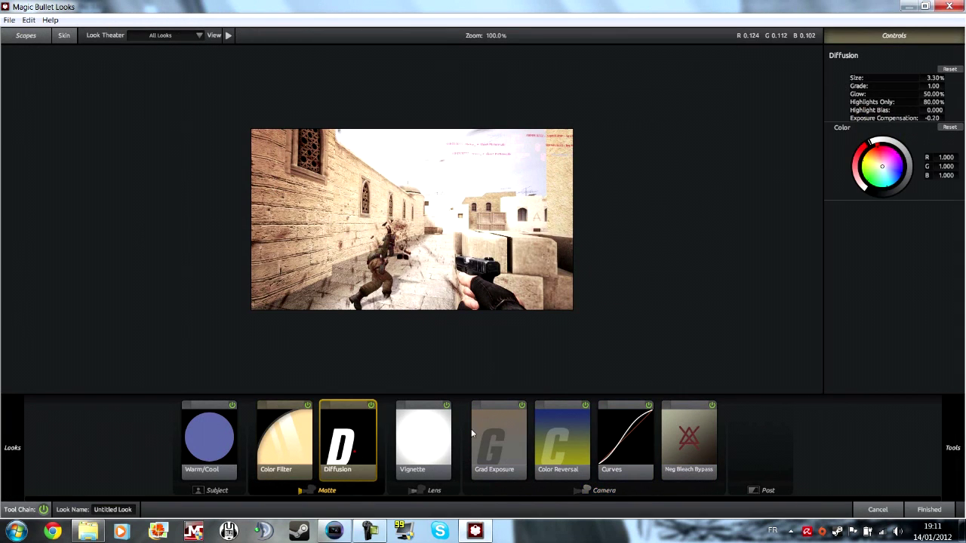
{"action": "left_click", "coordinate": [232, 466]}
{"action": "left_click", "coordinate": [933, 95]}
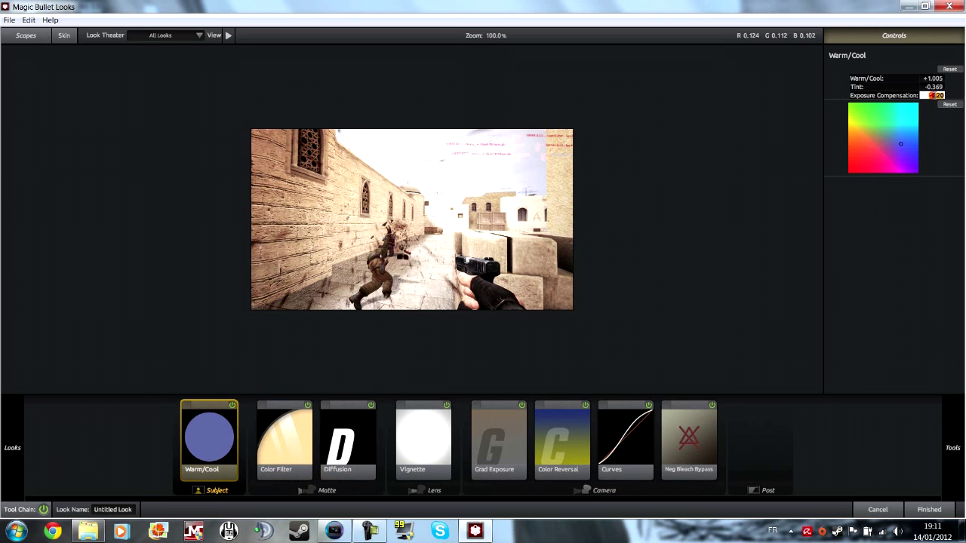
{"action": "type", "text": "0"}
{"action": "key", "text": "Return"}
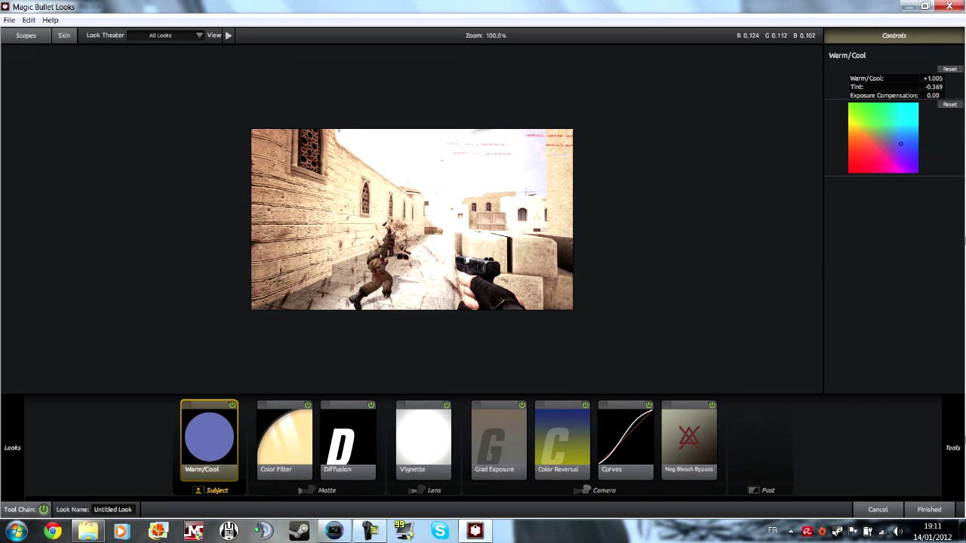
{"action": "left_click", "coordinate": [929, 510]}
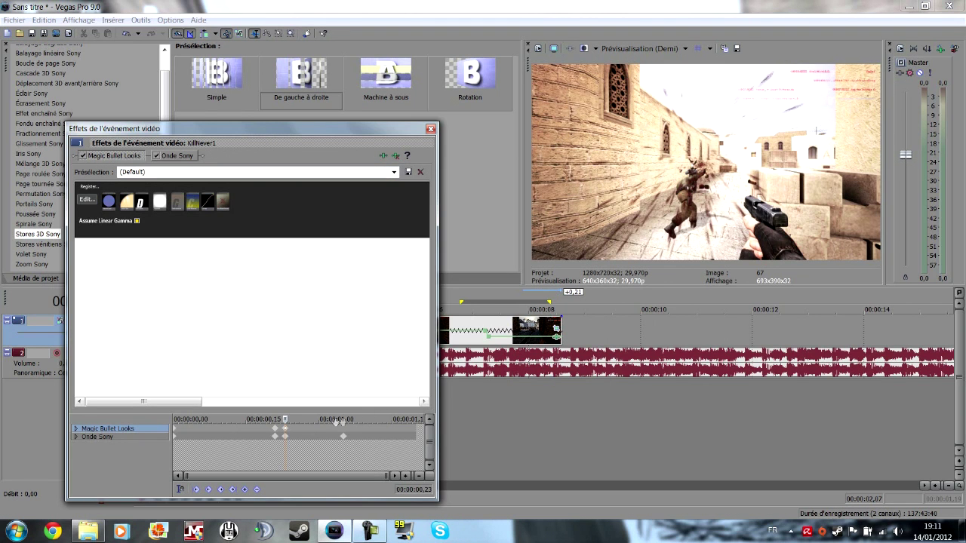
Add a Magic Bullet Looks keyframe just after the last wave keyframe, preview the frames before it and close the effects window.
{"action": "left_click", "coordinate": [342, 419]}
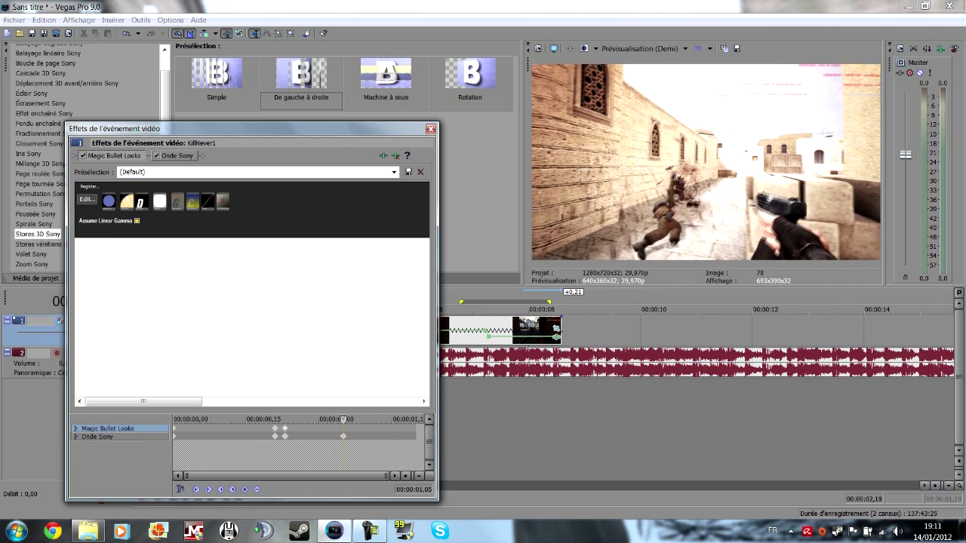
{"action": "left_click_drag", "start_coordinate": [342, 419], "coordinate": [348, 420]}
{"action": "left_click", "coordinate": [275, 429]}
{"action": "left_click_drag", "start_coordinate": [274, 419], "coordinate": [300, 419]}
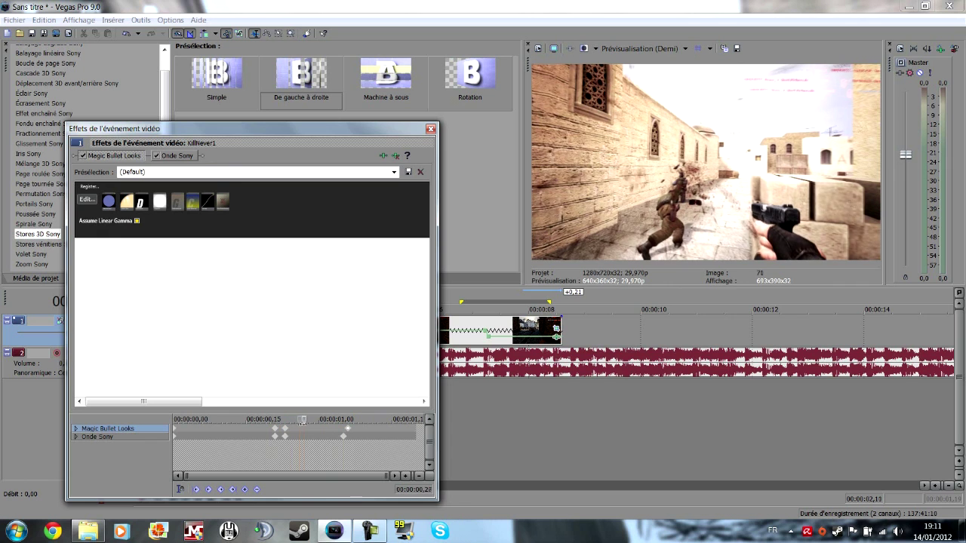
{"action": "left_click", "coordinate": [431, 129]}
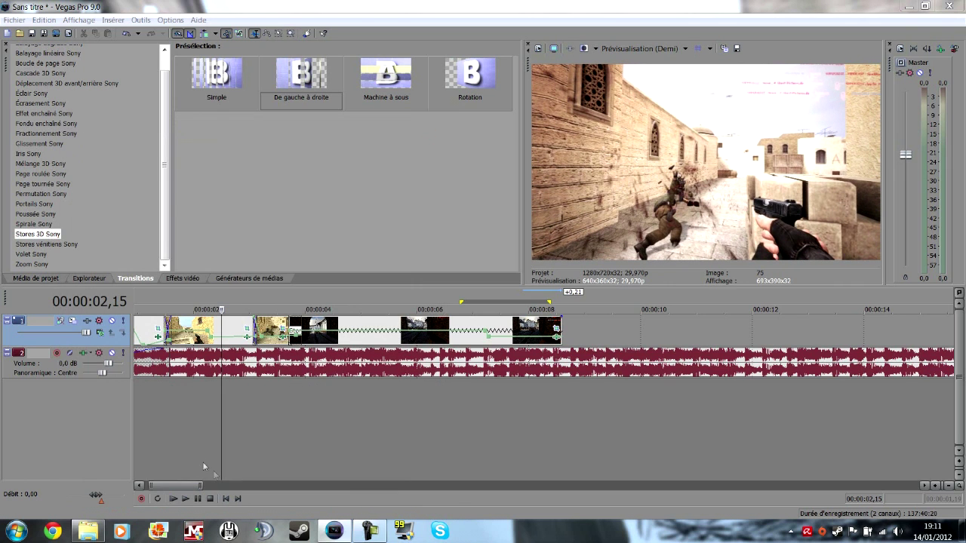
Check the frame at 00:00:02,21, then examine the last clip's pan/crop keyframes at 00:00:07,09.
{"action": "left_click", "coordinate": [232, 400]}
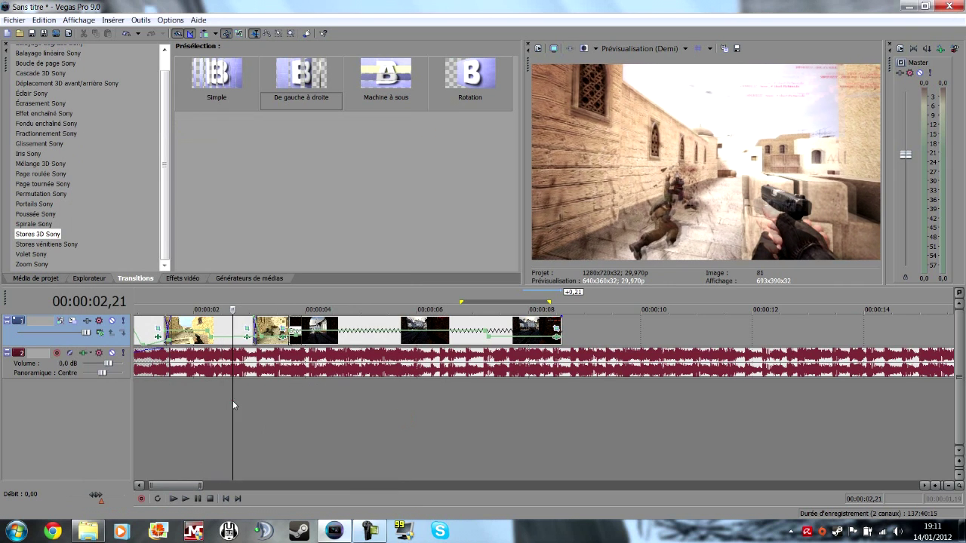
{"action": "left_click", "coordinate": [459, 421]}
{"action": "left_click", "coordinate": [489, 411]}
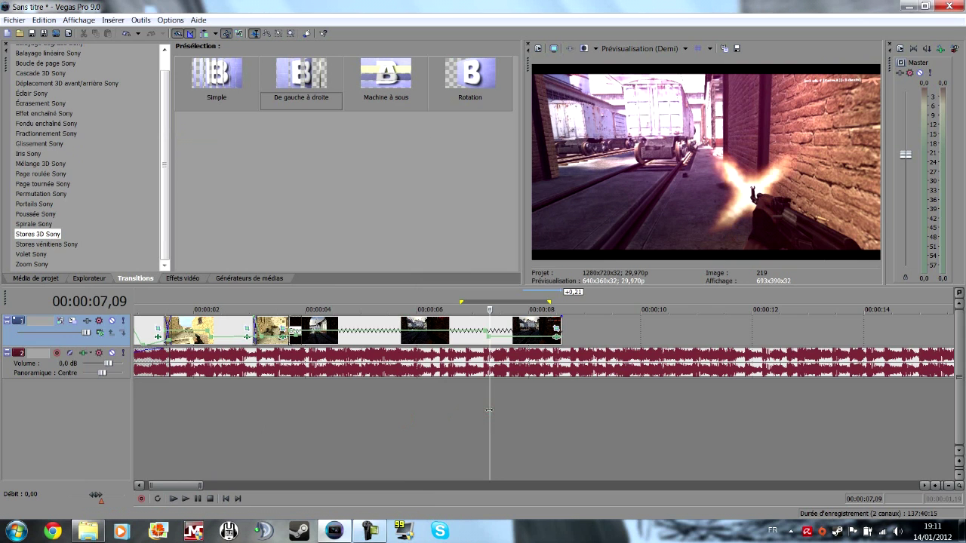
{"action": "left_click", "coordinate": [556, 330]}
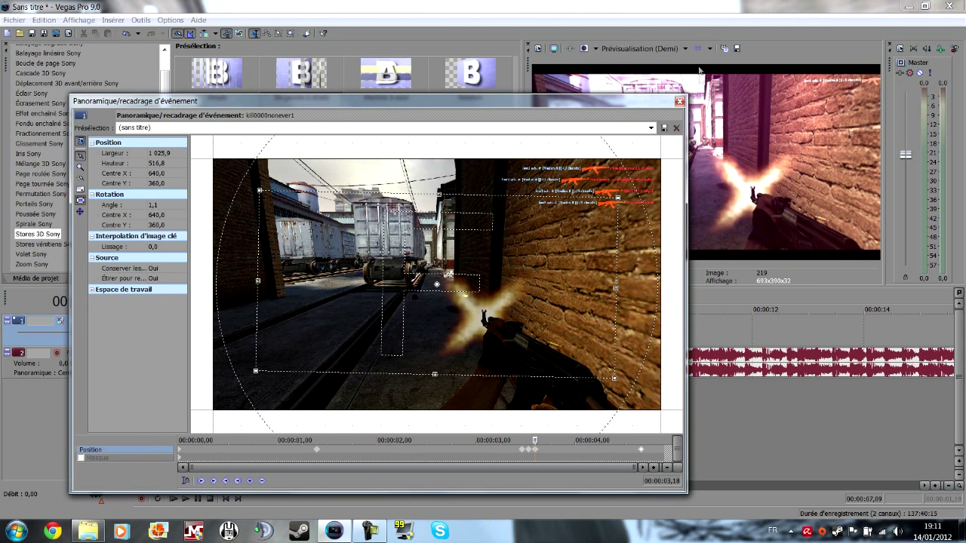
{"action": "left_click", "coordinate": [679, 101]}
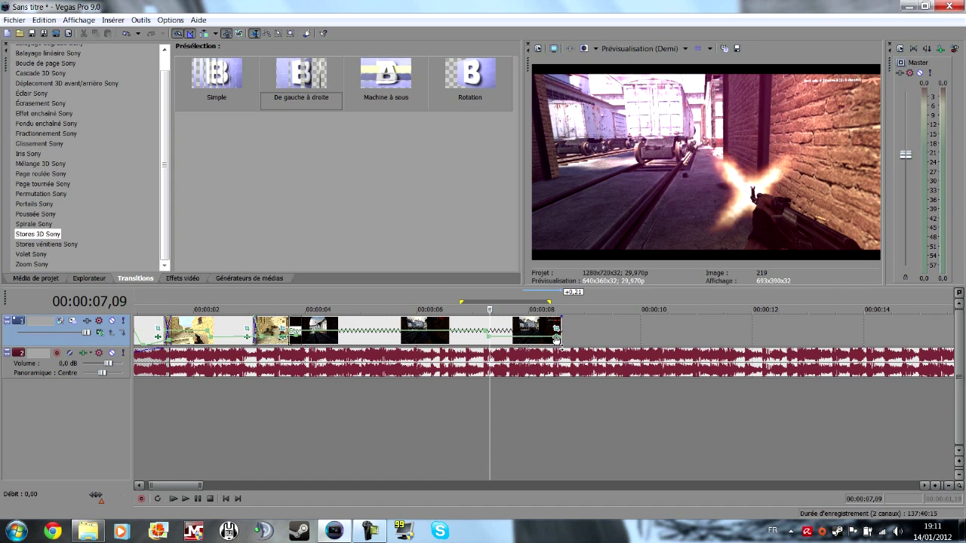
In the last clip's video effects, add a Magic Bullet Looks keyframe at 00:00:03,18 and go to 00:00:03,19.
{"action": "left_click", "coordinate": [557, 338]}
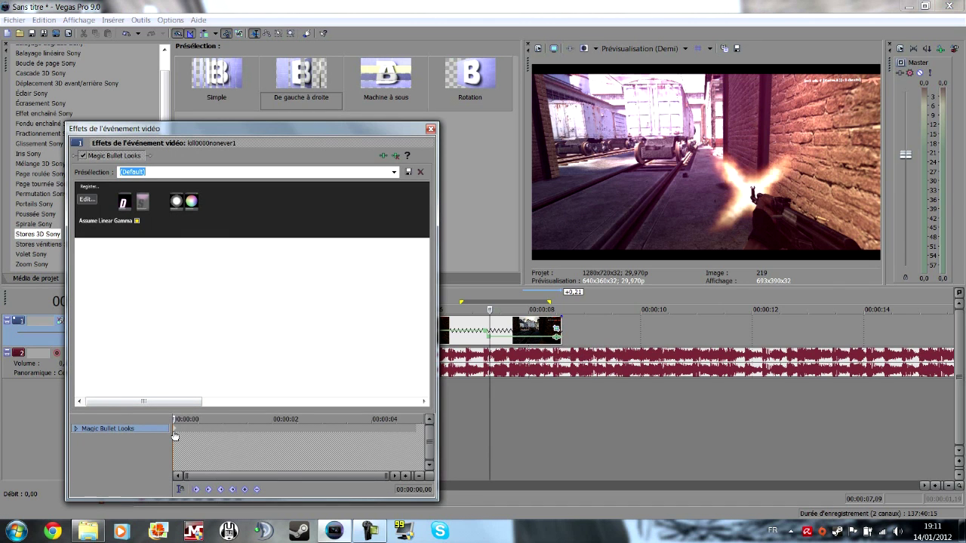
{"action": "left_click", "coordinate": [175, 437]}
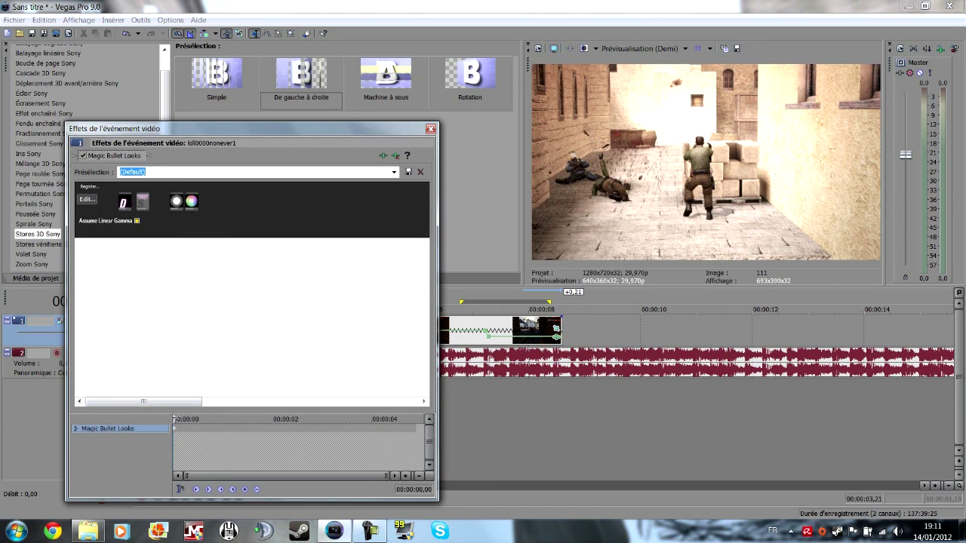
{"action": "key", "text": "space"}
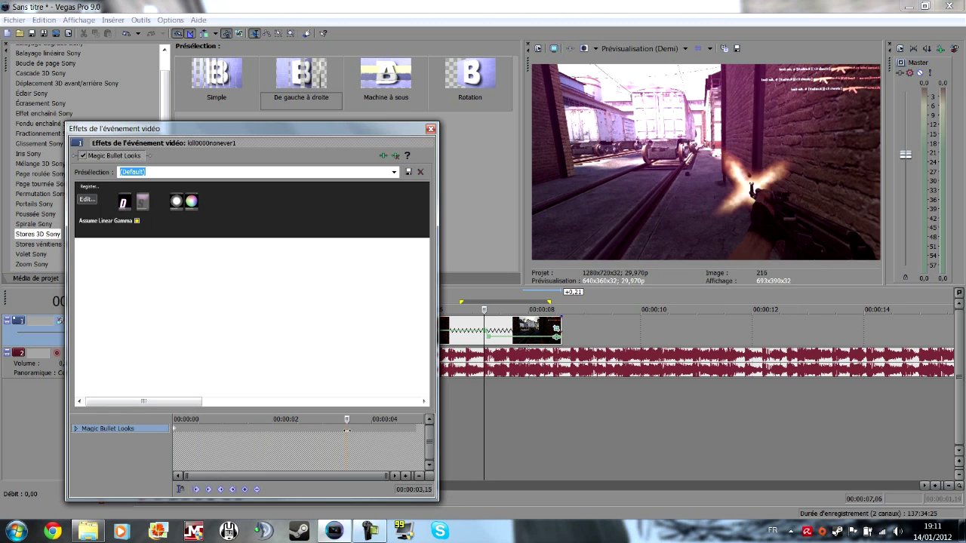
{"action": "left_click", "coordinate": [244, 488]}
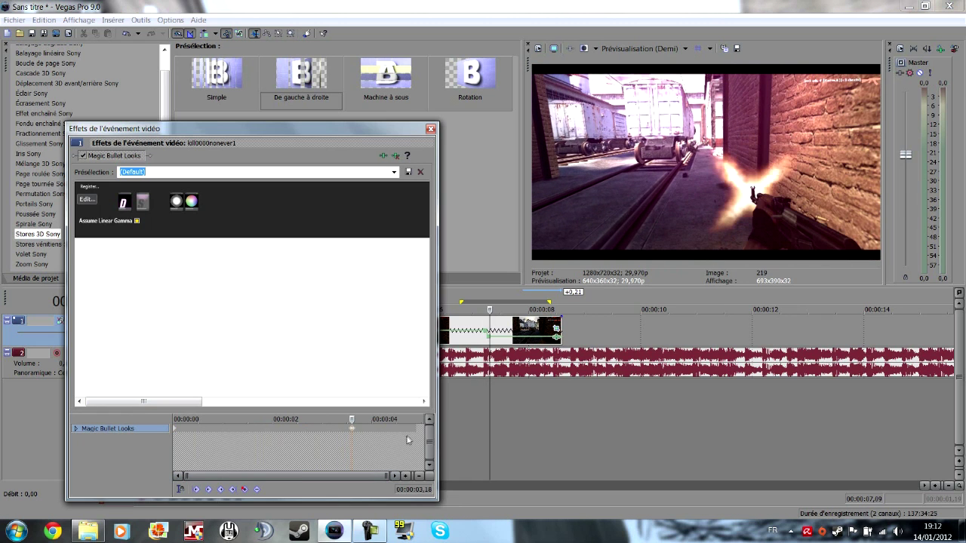
{"action": "scroll", "coordinate": [354, 432], "scroll_direction": "up", "scroll_amount": 2}
{"action": "left_click", "coordinate": [319, 420]}
{"action": "left_click_drag", "start_coordinate": [319, 419], "coordinate": [324, 420]}
{"action": "scroll", "coordinate": [319, 428], "scroll_direction": "up", "scroll_amount": 3}
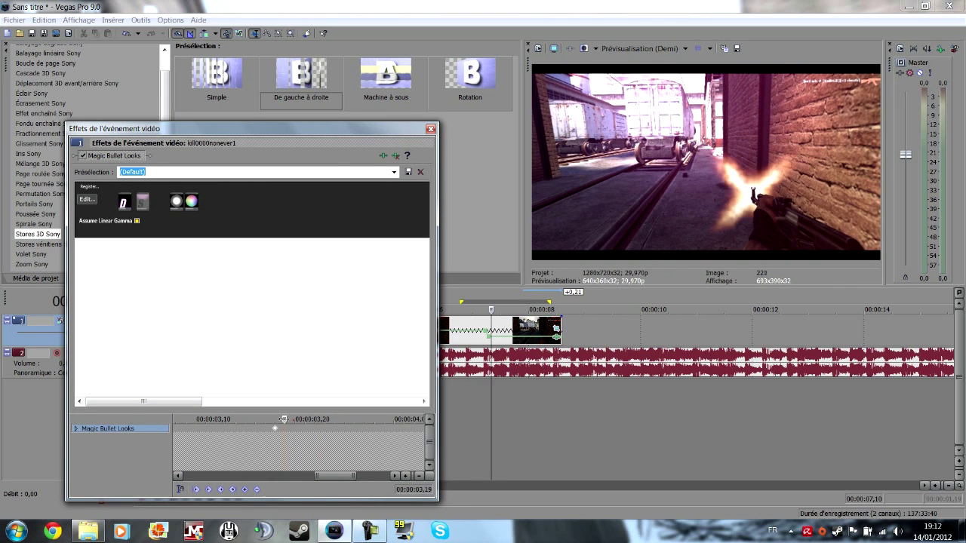
{"action": "left_click", "coordinate": [88, 199]}
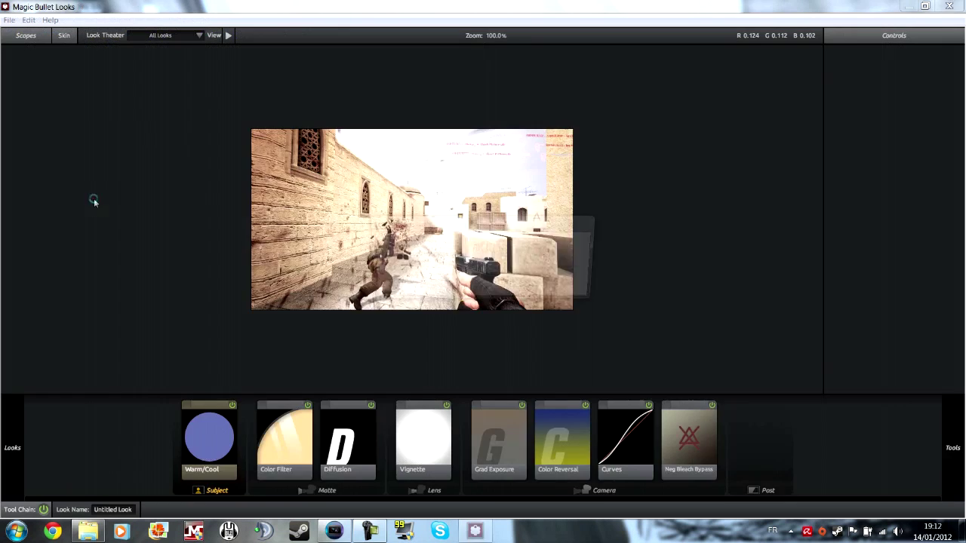
{"action": "mouse_move", "coordinate": [963, 113]}
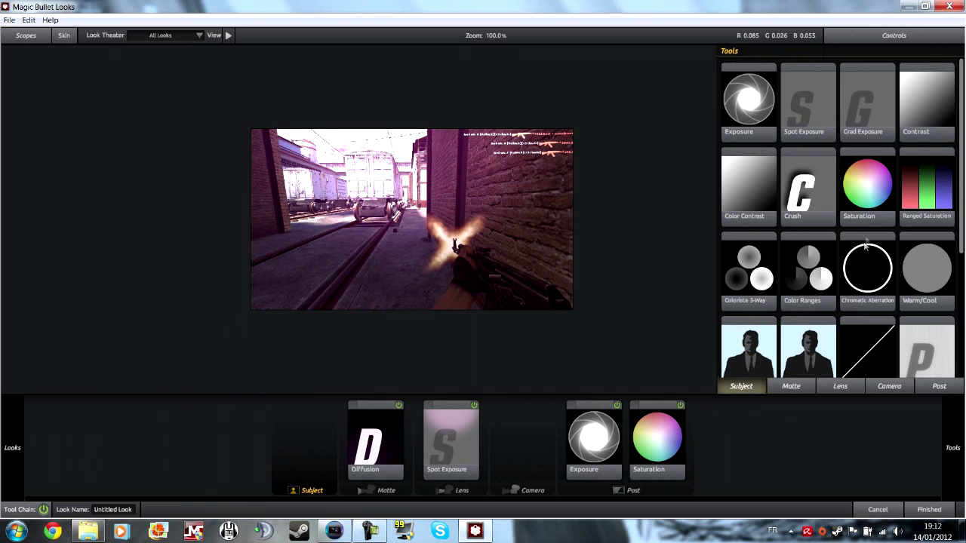
{"action": "scroll", "coordinate": [866, 240], "scroll_direction": "down", "scroll_amount": 3}
{"action": "scroll", "coordinate": [864, 269], "scroll_direction": "up", "scroll_amount": 3}
{"action": "scroll", "coordinate": [866, 273], "scroll_direction": "down", "scroll_amount": 3}
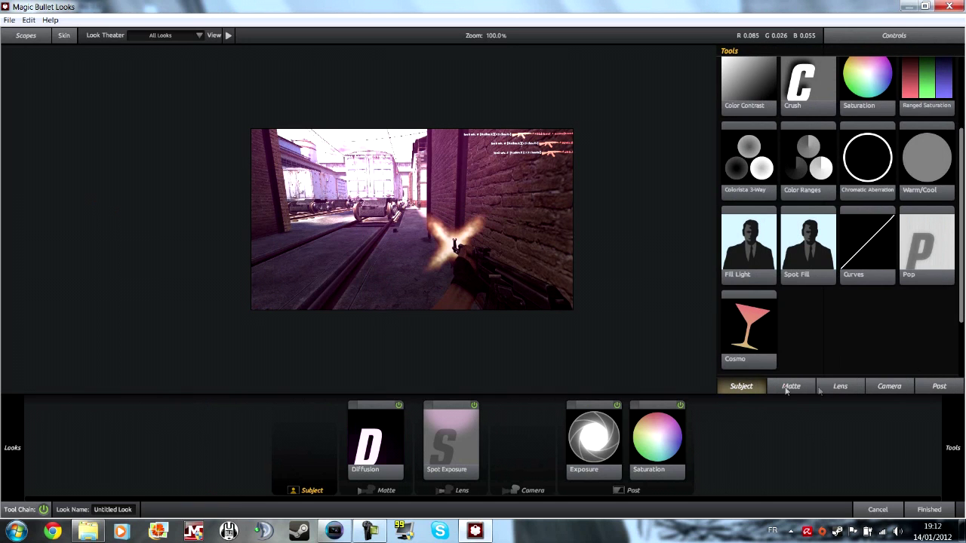
{"action": "scroll", "coordinate": [751, 310], "scroll_direction": "down", "scroll_amount": 2}
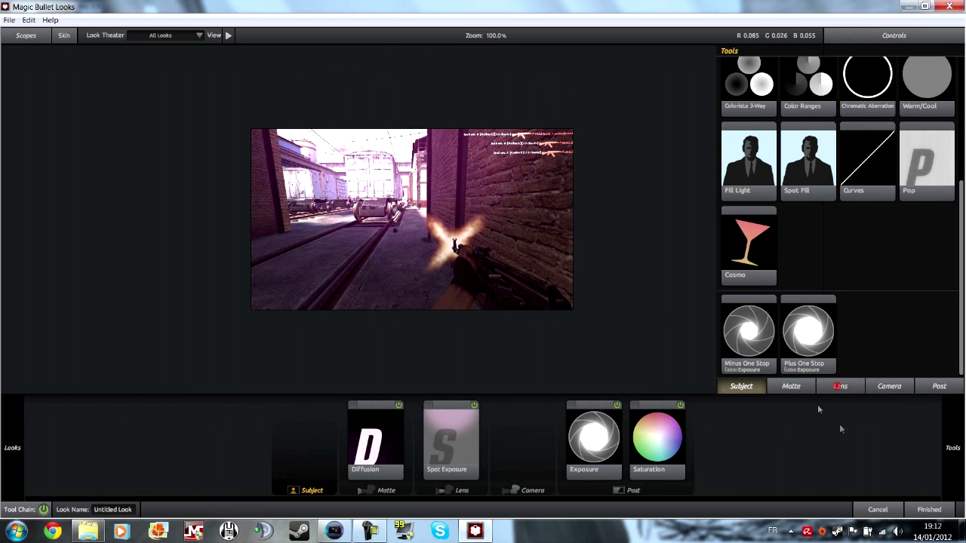
{"action": "left_click", "coordinate": [878, 509]}
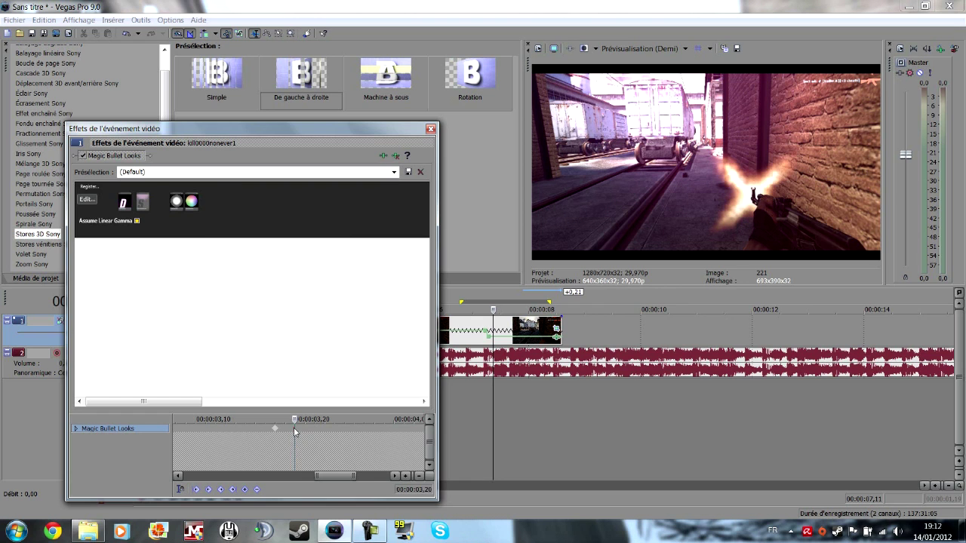
Add a Lens Distortion tool to the lens stage of the Magic Bullet look at 00:00:03,20.
{"action": "left_click", "coordinate": [86, 199]}
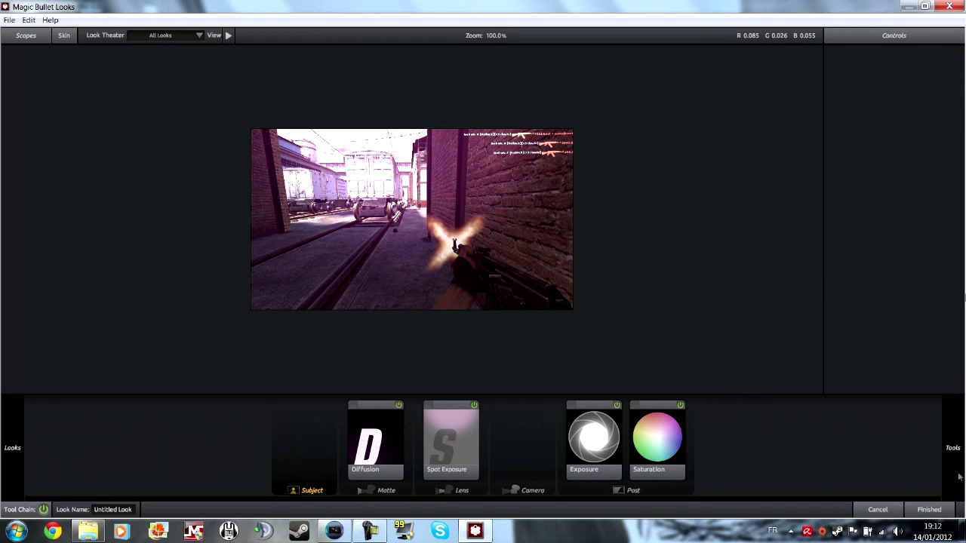
{"action": "mouse_move", "coordinate": [959, 476]}
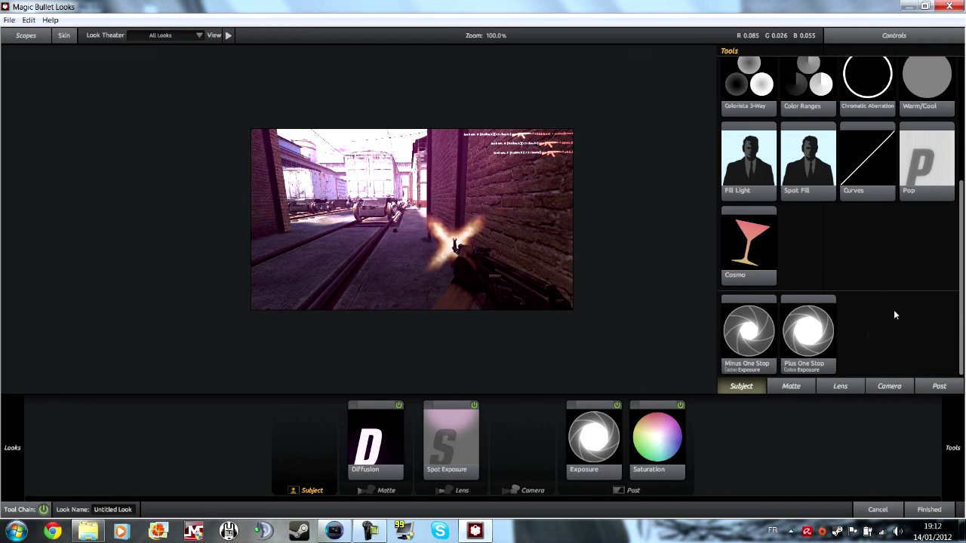
{"action": "left_click", "coordinate": [452, 449]}
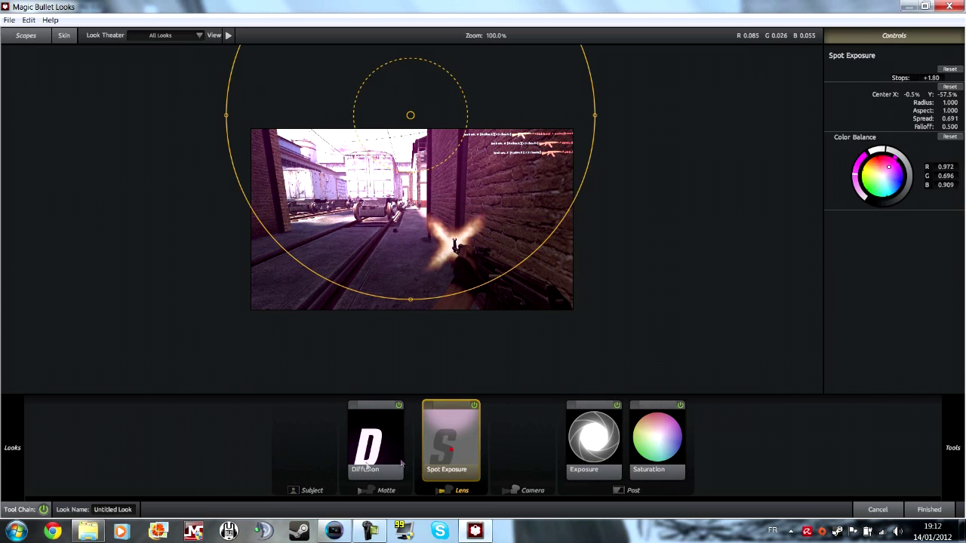
{"action": "left_click", "coordinate": [327, 468]}
{"action": "mouse_move", "coordinate": [957, 447]}
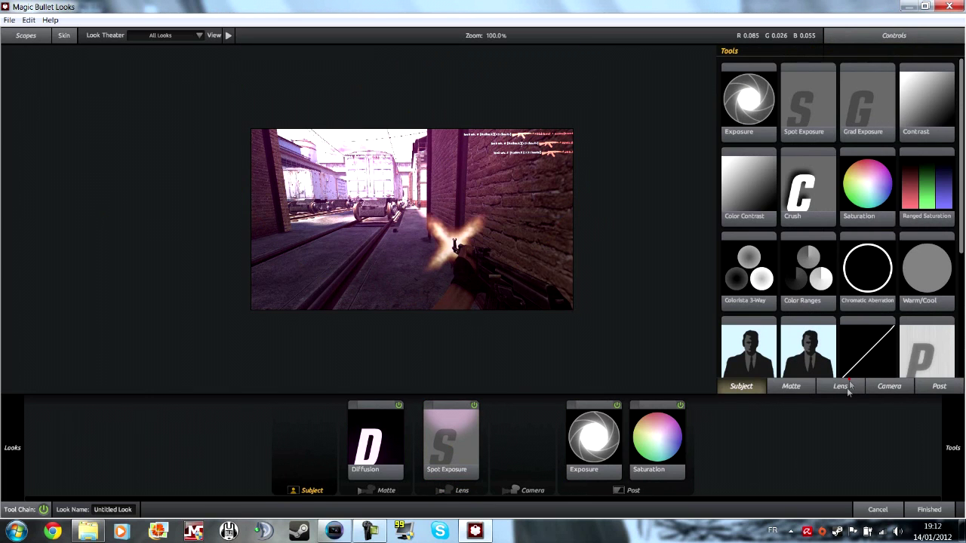
{"action": "left_click", "coordinate": [474, 491]}
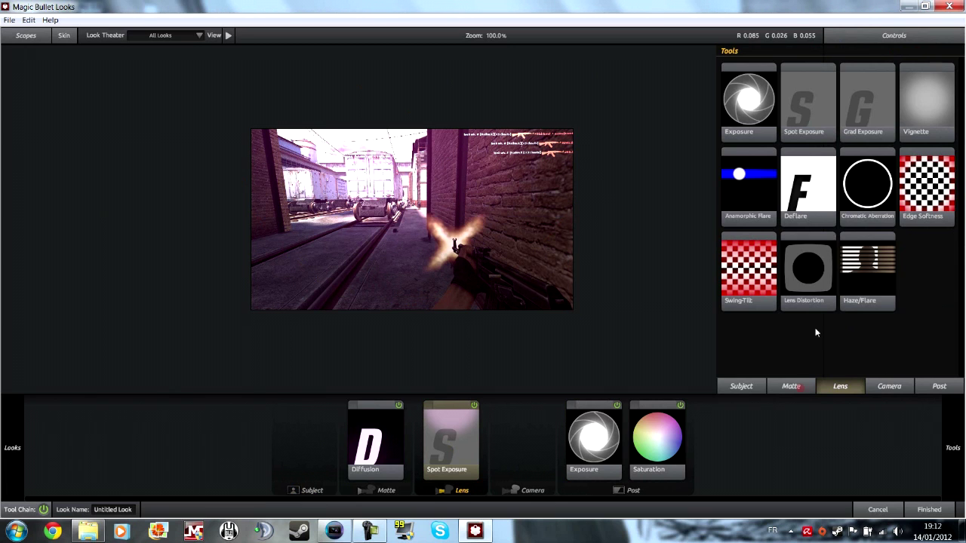
{"action": "left_click", "coordinate": [299, 437]}
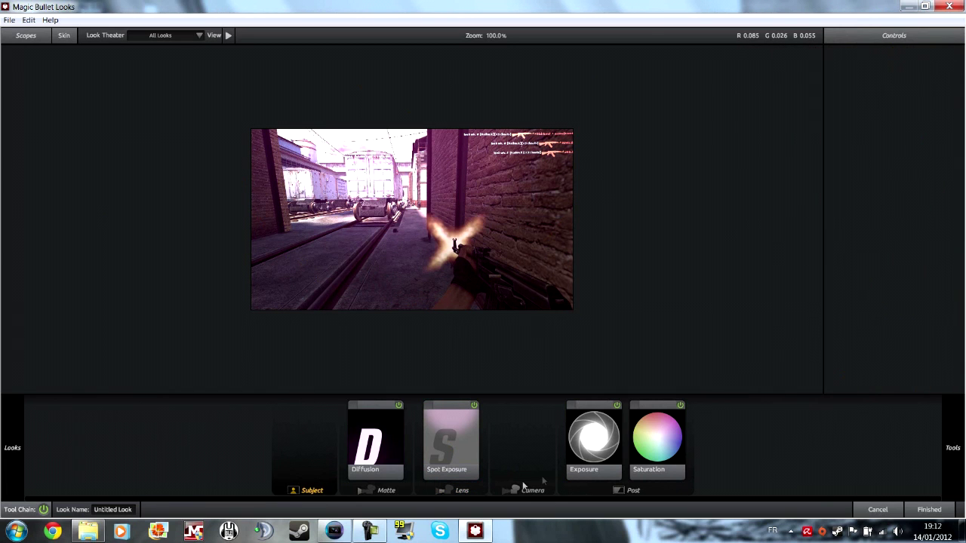
{"action": "left_click", "coordinate": [457, 483]}
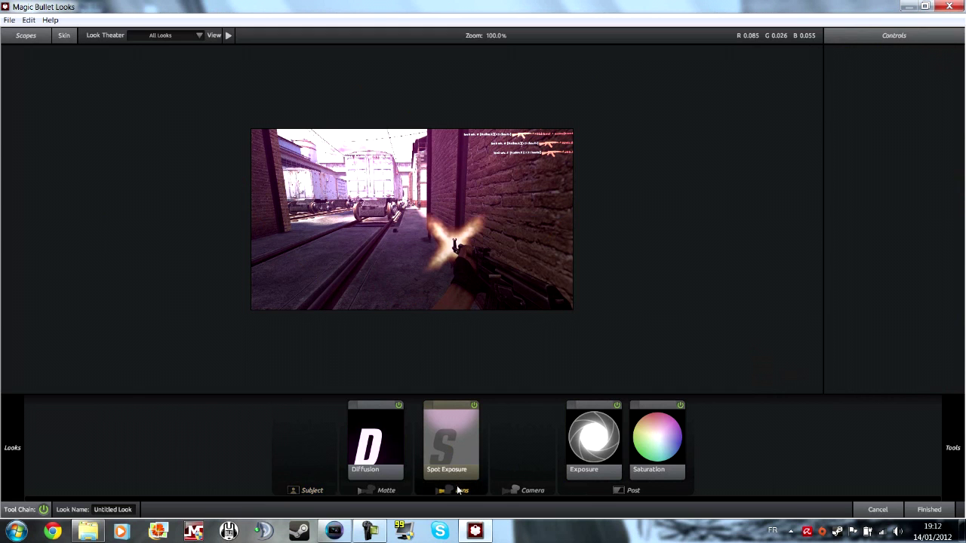
{"action": "double_click", "coordinate": [830, 279]}
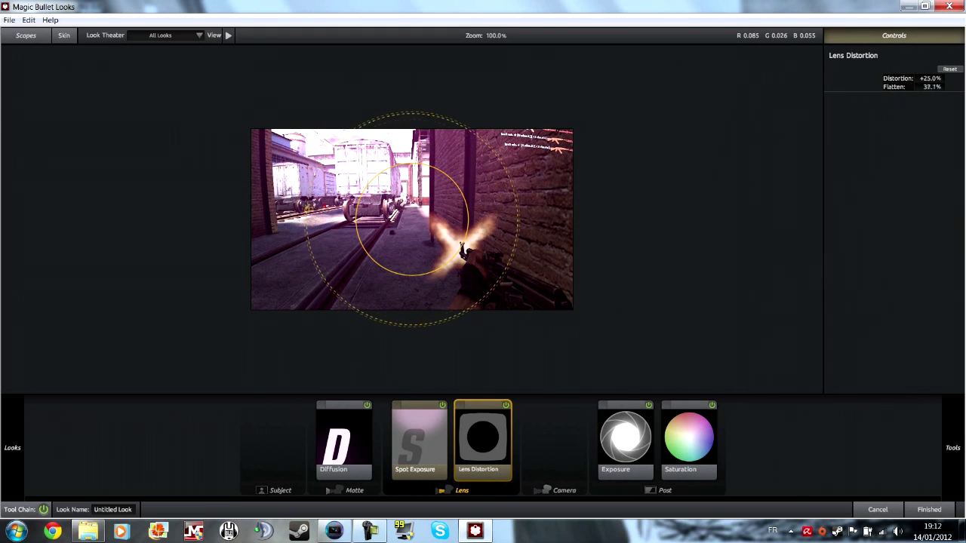
Set the lens distortion's Flatten to 0% and Distortion to 0%, after trying 100%, and apply the look.
{"action": "left_click_drag", "start_coordinate": [493, 256], "coordinate": [470, 246]}
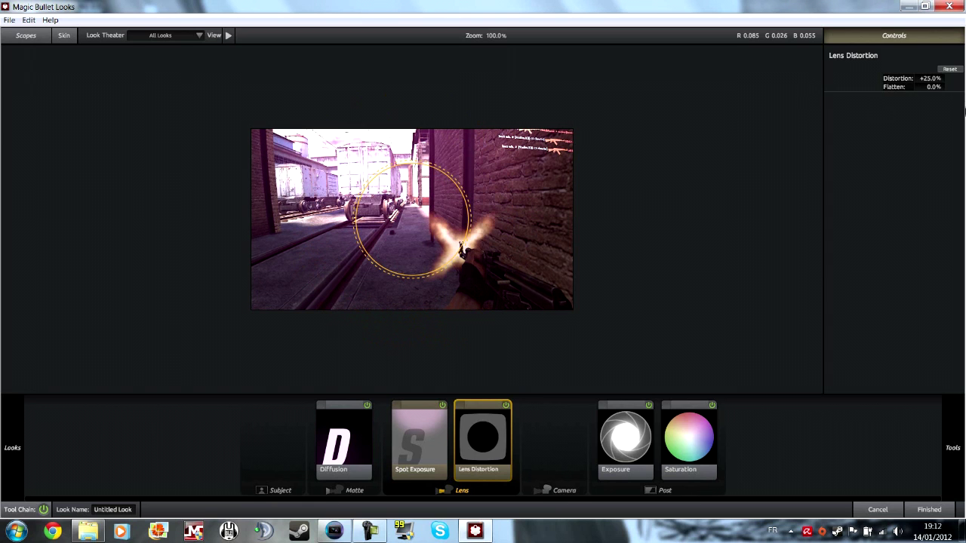
{"action": "left_click", "coordinate": [936, 78]}
{"action": "type", "text": "100"}
{"action": "key", "text": "Return"}
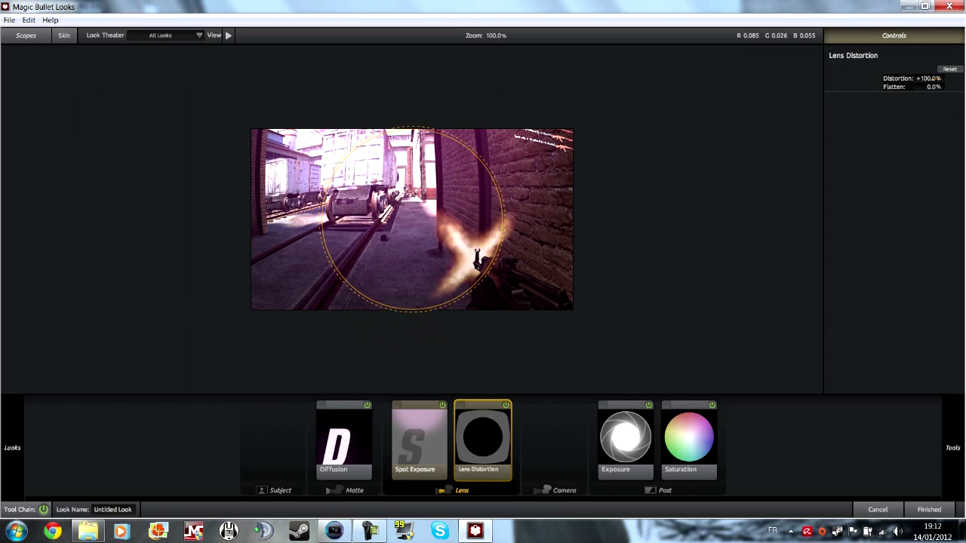
{"action": "key", "text": "Return"}
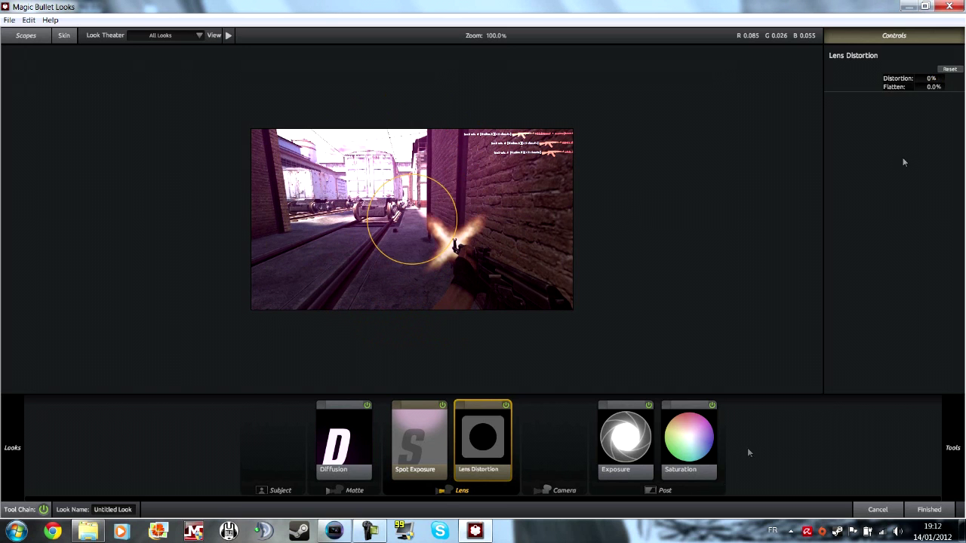
{"action": "left_click", "coordinate": [875, 507]}
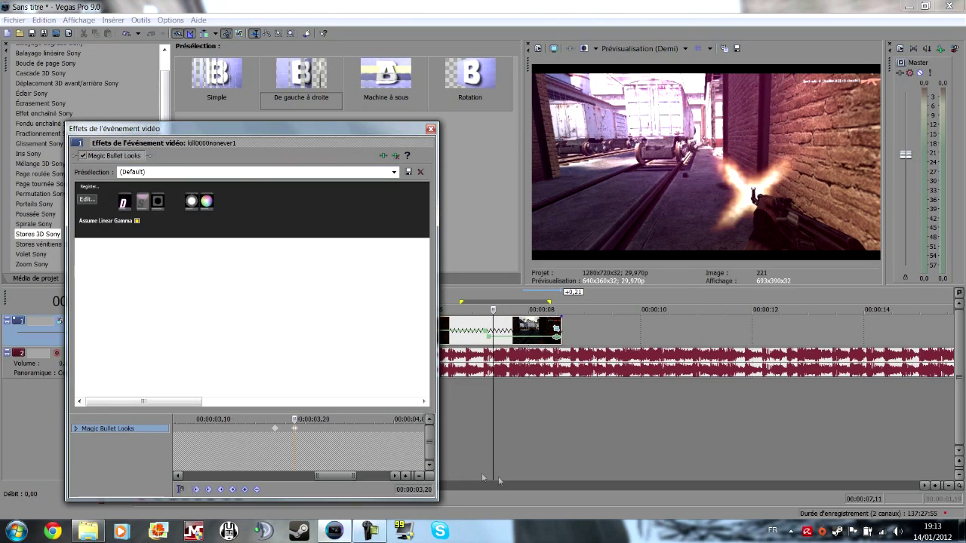
In the look at 00:00:03,20, raise Spot Exposure to +3.60 stops with radius 1.065, spread 0.952 and center Y -71.1%.
{"action": "left_click", "coordinate": [274, 429]}
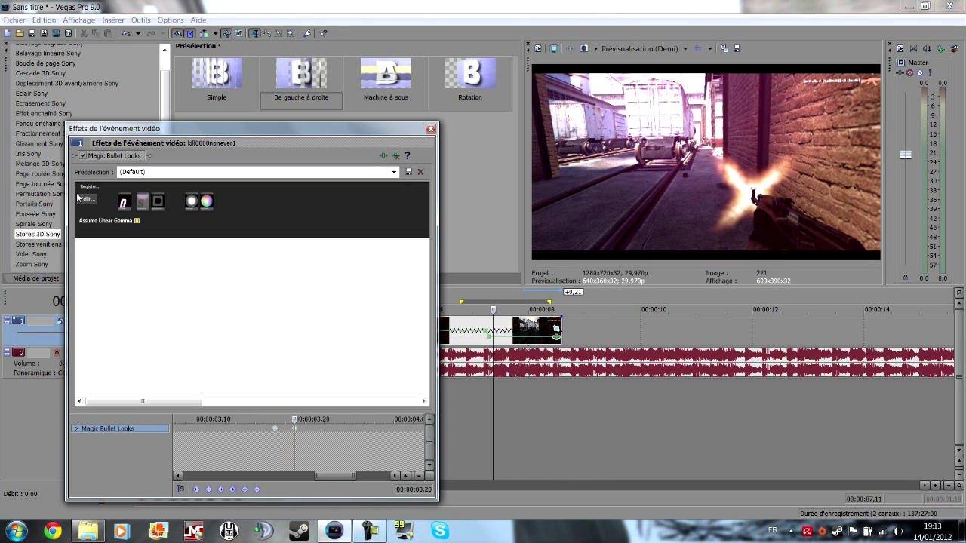
{"action": "left_click", "coordinate": [85, 200]}
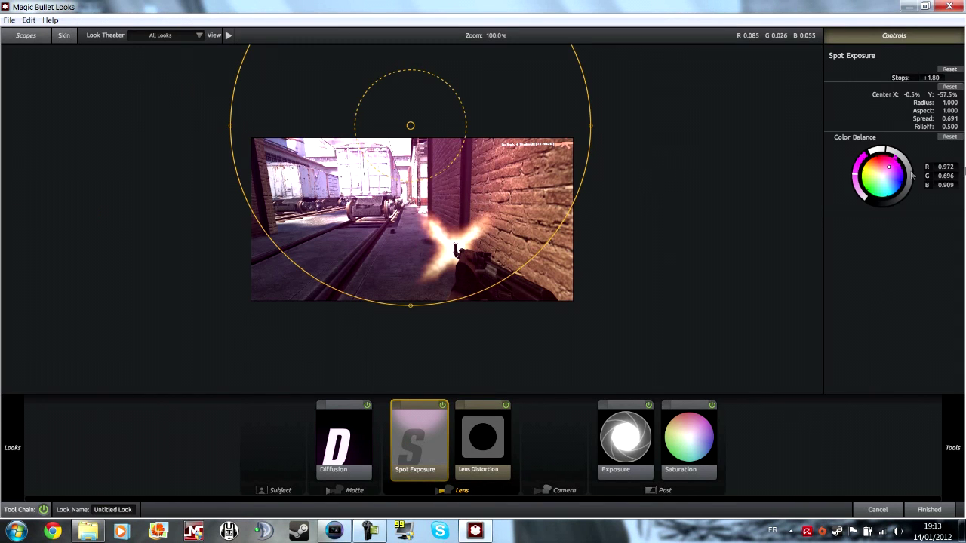
{"action": "left_click_drag", "start_coordinate": [582, 132], "coordinate": [582, 109]}
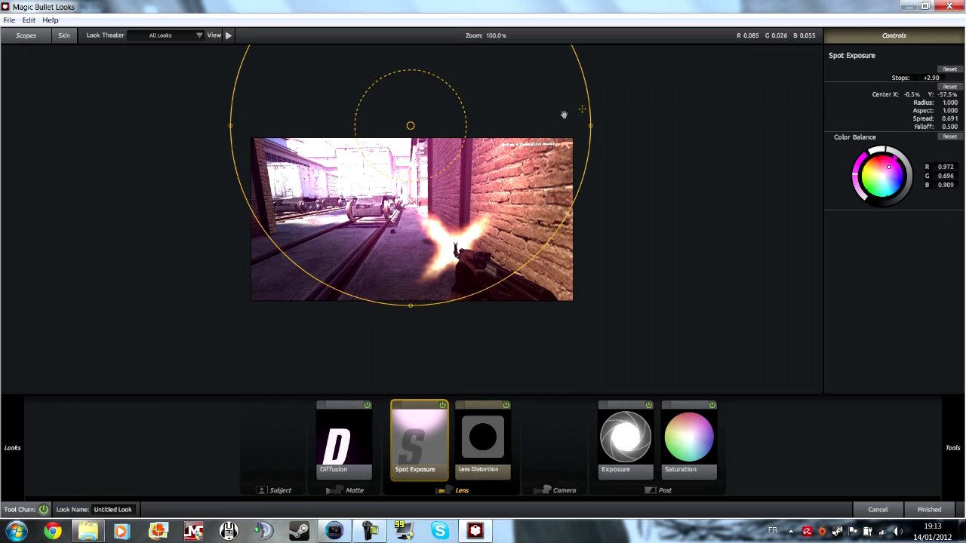
{"action": "left_click_drag", "start_coordinate": [360, 100], "coordinate": [412, 149]}
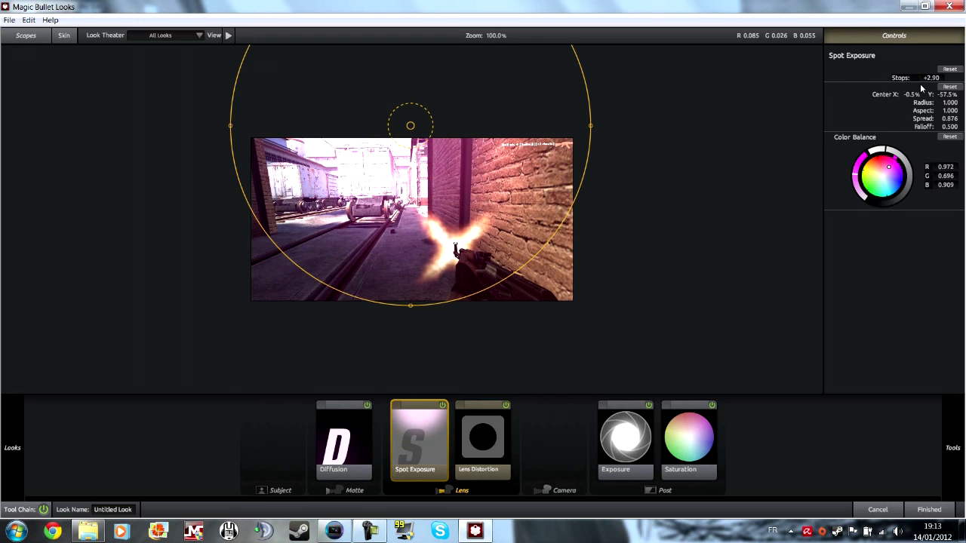
{"action": "left_click_drag", "start_coordinate": [527, 249], "coordinate": [555, 262]}
{"action": "left_click_drag", "start_coordinate": [421, 131], "coordinate": [411, 103]}
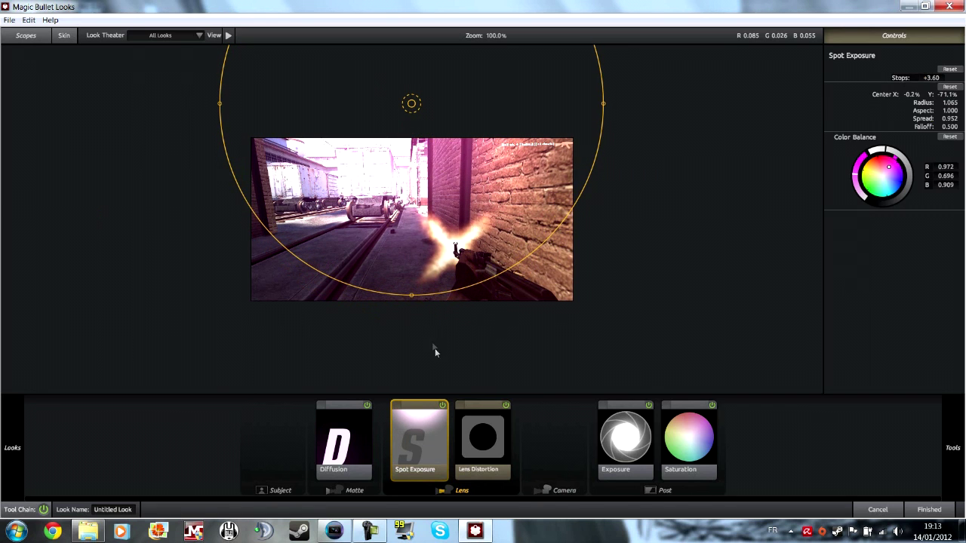
Set the post-stage Exposure of the same look to +1.50 stops.
{"action": "left_click", "coordinate": [621, 459]}
{"action": "left_click", "coordinate": [932, 78]}
{"action": "key", "text": "Return"}
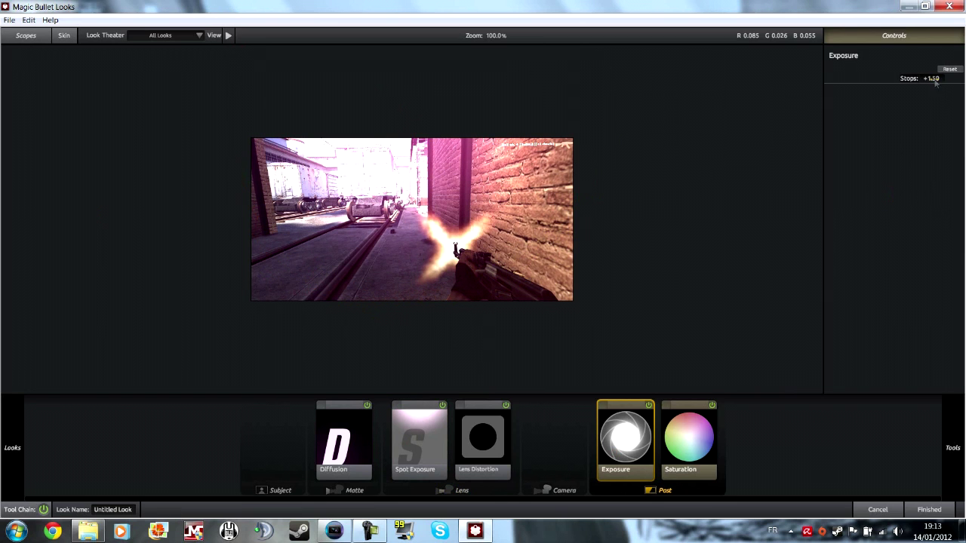
Raise the look's lens distortion to +26.8% with the distortion circle on the image and apply the look.
{"action": "left_click", "coordinate": [507, 458]}
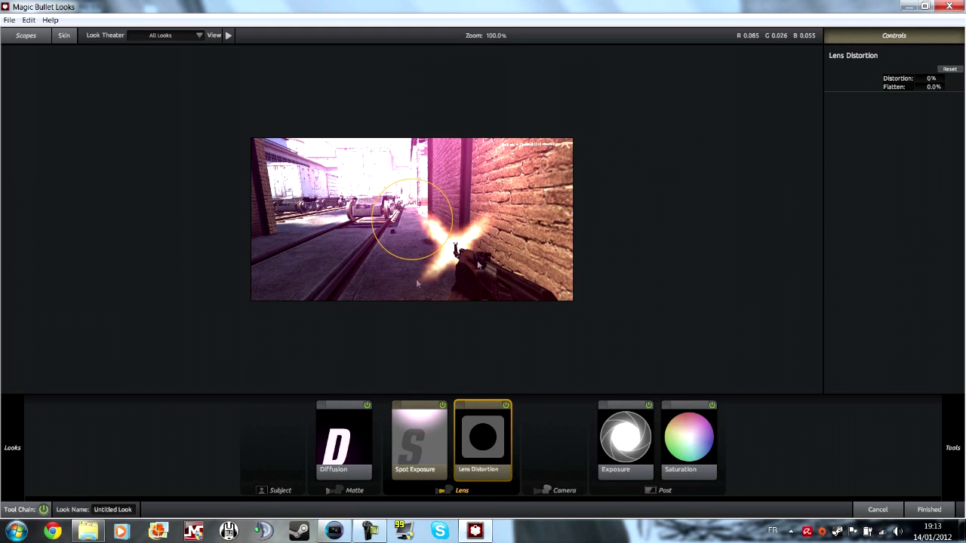
{"action": "left_click_drag", "start_coordinate": [383, 216], "coordinate": [461, 251]}
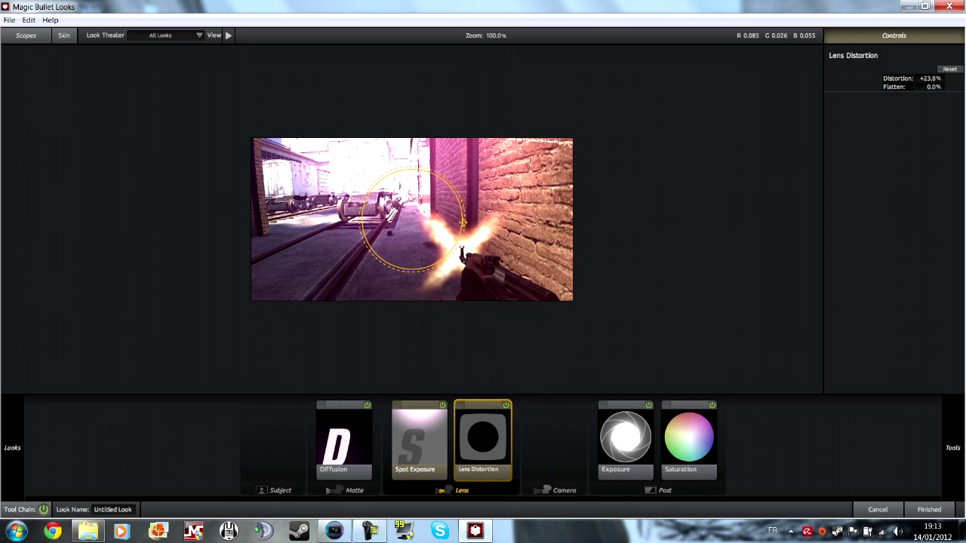
{"action": "mouse_move", "coordinate": [463, 222]}
{"action": "left_mouse_down"}
{"action": "mouse_move", "coordinate": [443, 217]}
{"action": "mouse_move", "coordinate": [573, 217]}
{"action": "mouse_move", "coordinate": [535, 230]}
{"action": "mouse_move", "coordinate": [582, 227]}
{"action": "mouse_move", "coordinate": [466, 231]}
{"action": "left_mouse_up"}
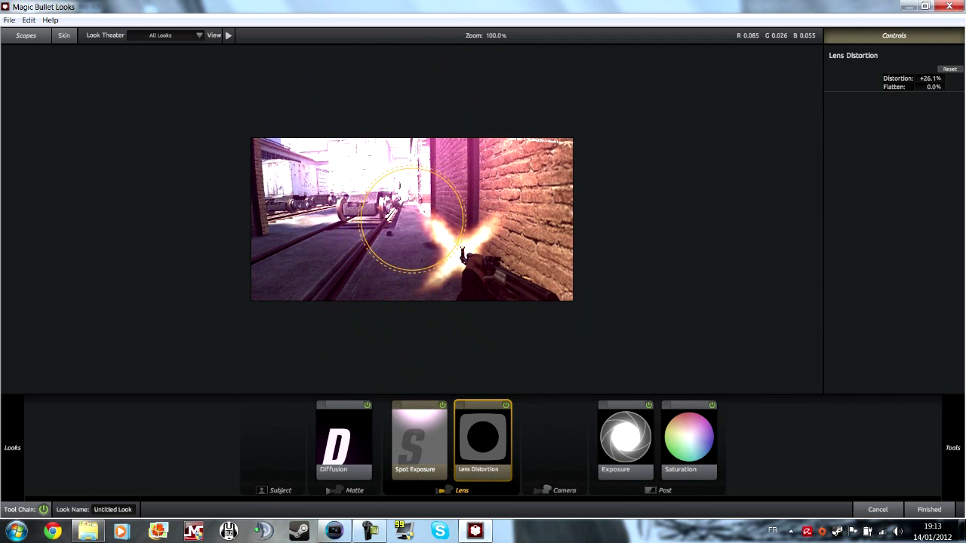
{"action": "mouse_move", "coordinate": [459, 243]}
{"action": "left_mouse_down"}
{"action": "mouse_move", "coordinate": [475, 249]}
{"action": "mouse_move", "coordinate": [460, 243]}
{"action": "left_mouse_up"}
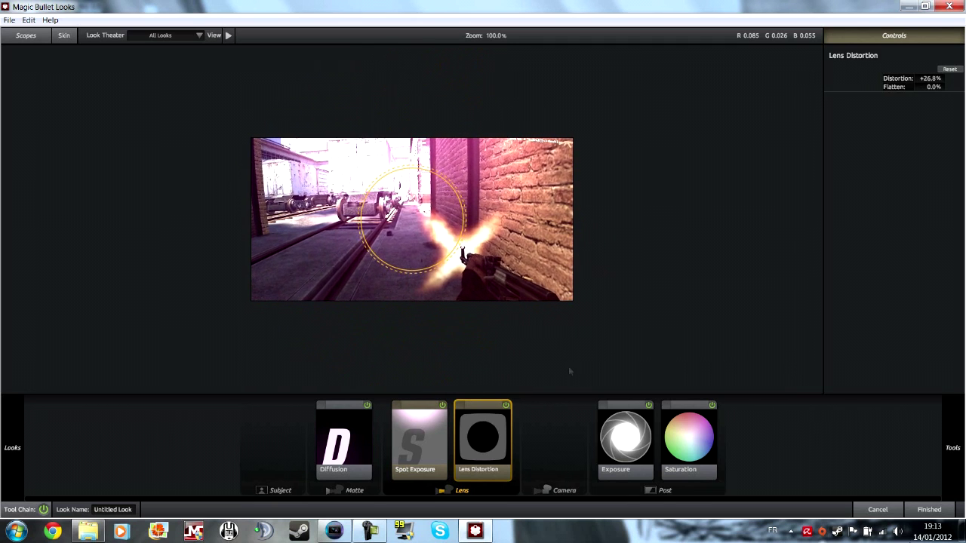
{"action": "left_click", "coordinate": [951, 514]}
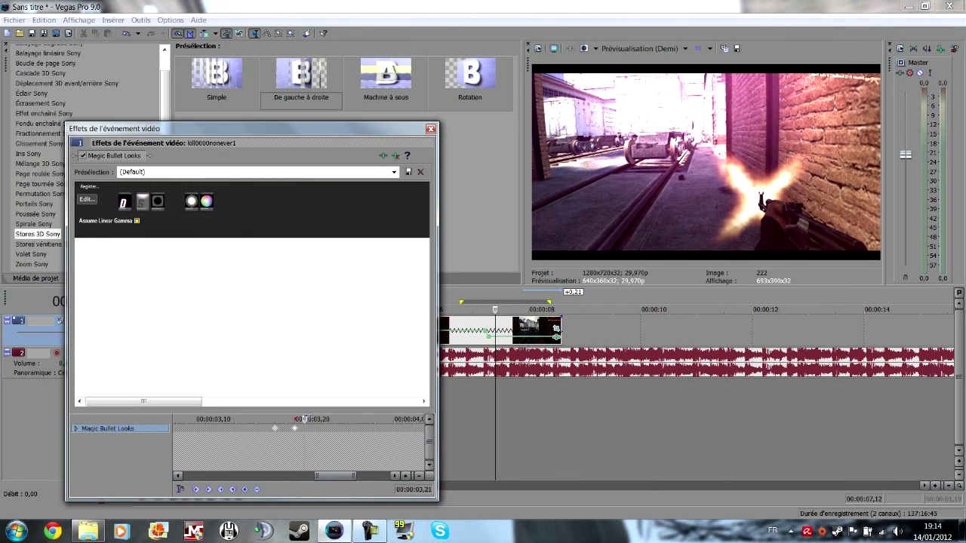
Set the lens distortion's Flatten to 100% in the look at 00:00:03,27 and apply it.
{"action": "left_click", "coordinate": [87, 200]}
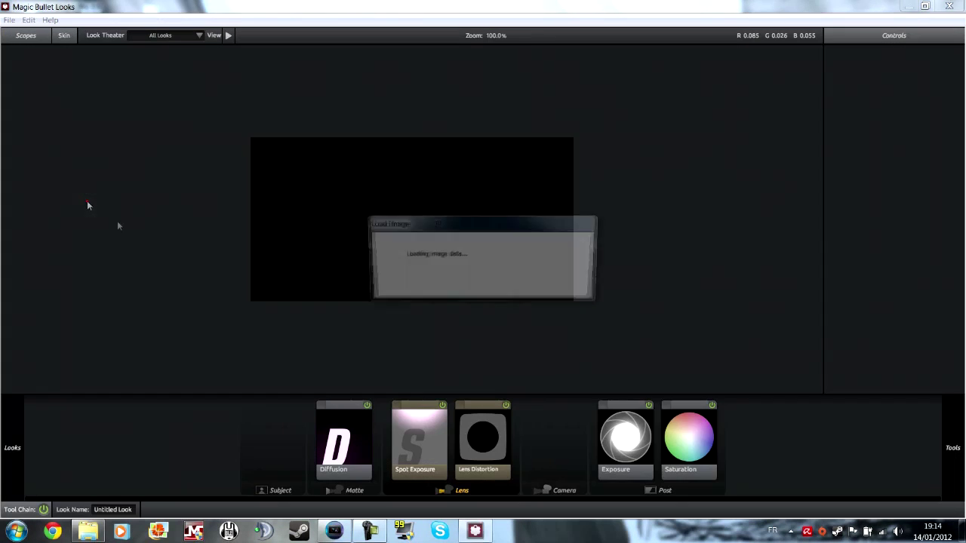
{"action": "left_click", "coordinate": [488, 444]}
{"action": "left_click_drag", "start_coordinate": [468, 228], "coordinate": [603, 242]}
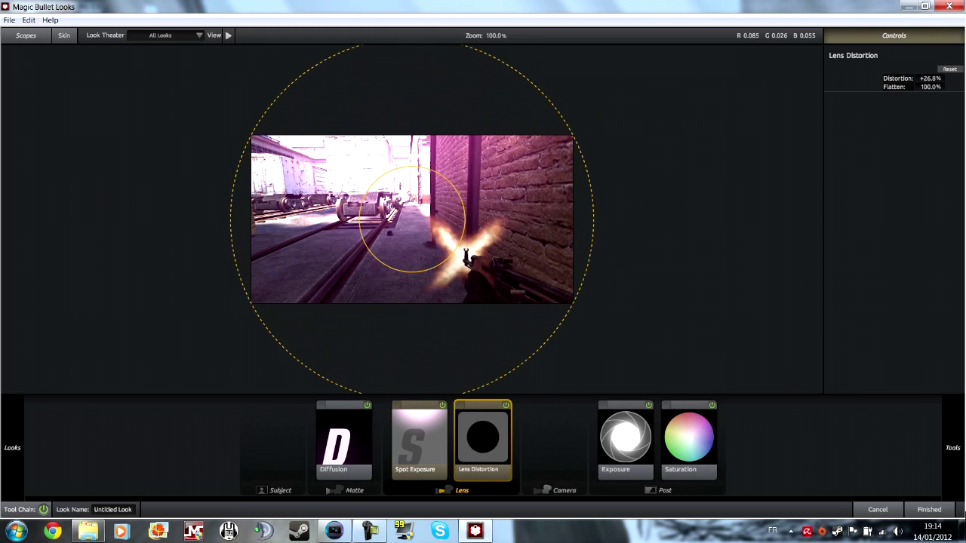
{"action": "left_click", "coordinate": [933, 510]}
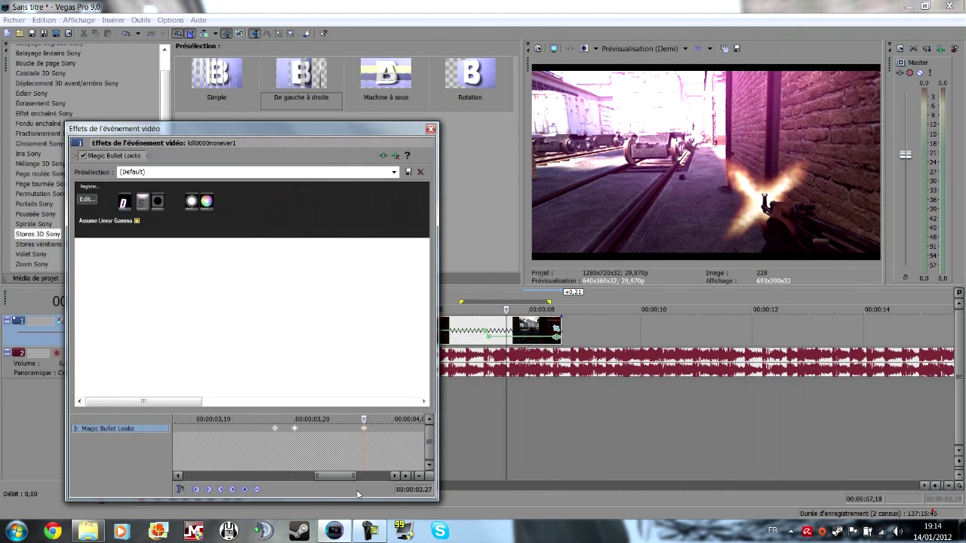
Add a fourth Magic Bullet Looks keyframe, move the last two keyframes further along the effect timeline, check the frames and close the effects window.
{"action": "left_click", "coordinate": [275, 429]}
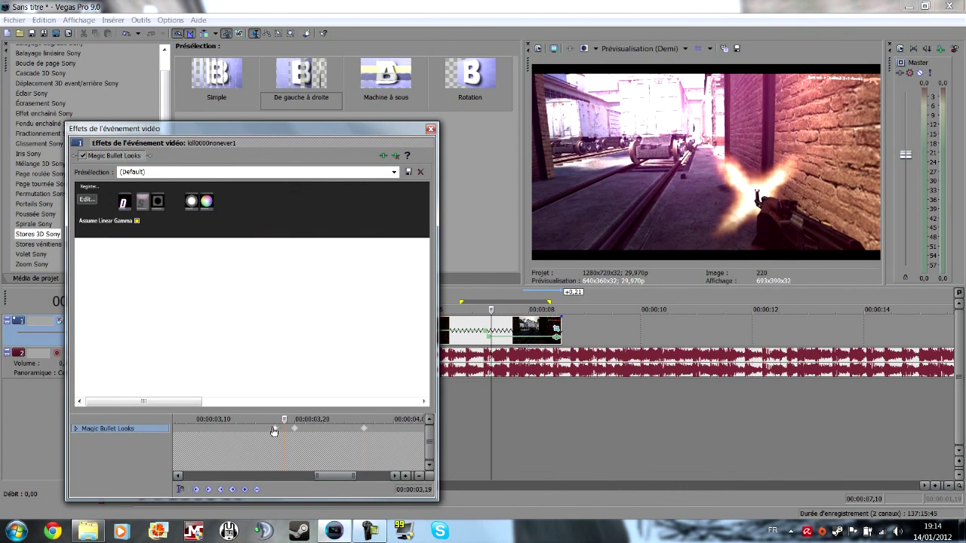
{"action": "left_click", "coordinate": [376, 431]}
{"action": "scroll", "coordinate": [375, 431], "scroll_direction": "down", "scroll_amount": 2}
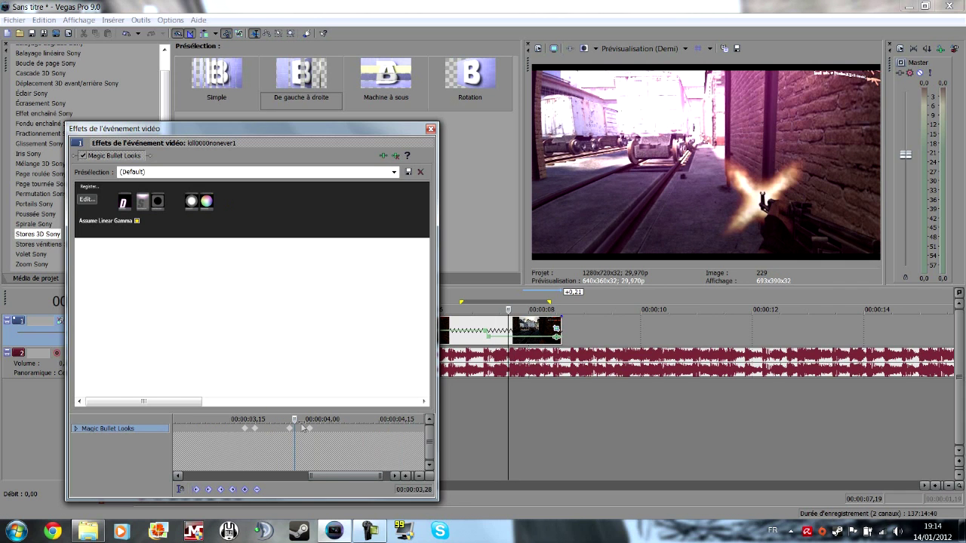
{"action": "mouse_move", "coordinate": [295, 419]}
{"action": "left_mouse_down"}
{"action": "mouse_move", "coordinate": [250, 420]}
{"action": "mouse_move", "coordinate": [305, 433]}
{"action": "left_mouse_up"}
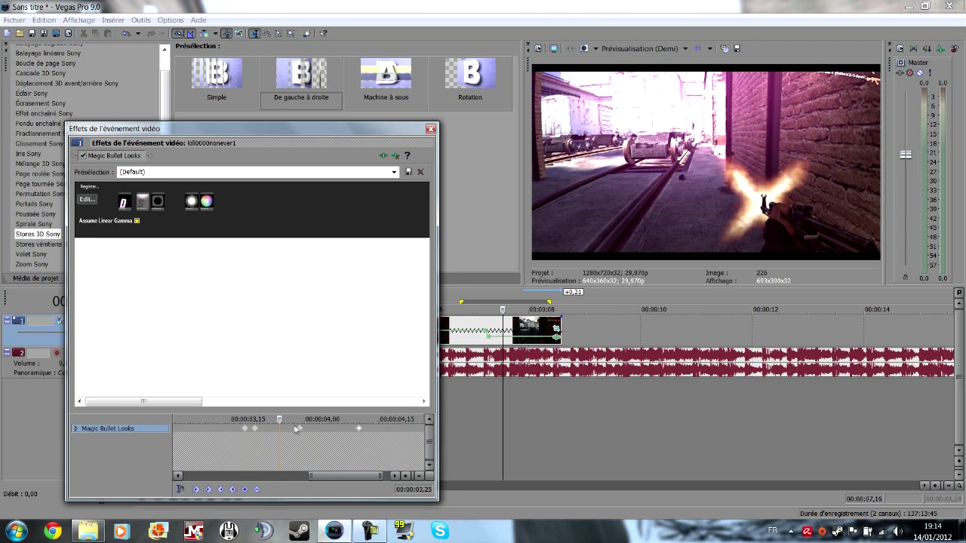
{"action": "left_click_drag", "start_coordinate": [291, 420], "coordinate": [345, 419]}
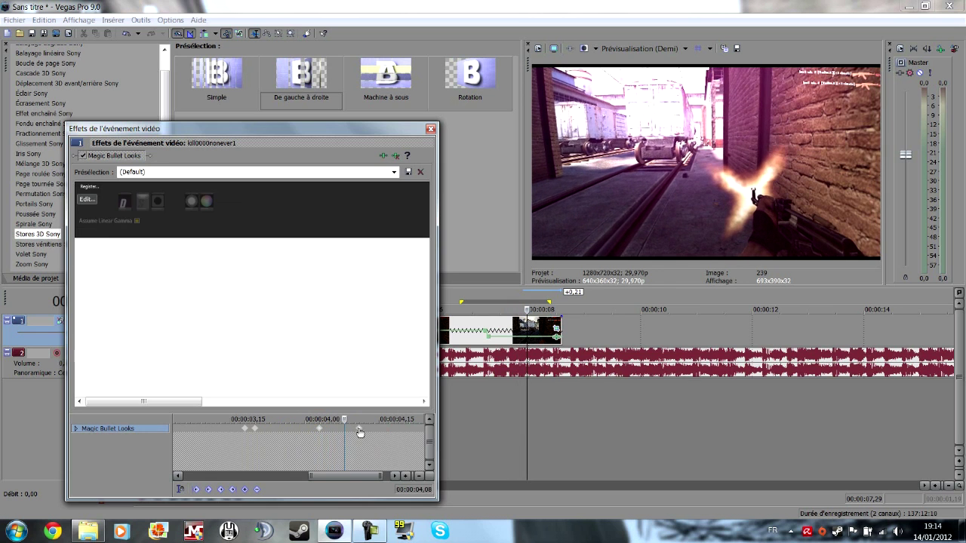
{"action": "left_click", "coordinate": [430, 129]}
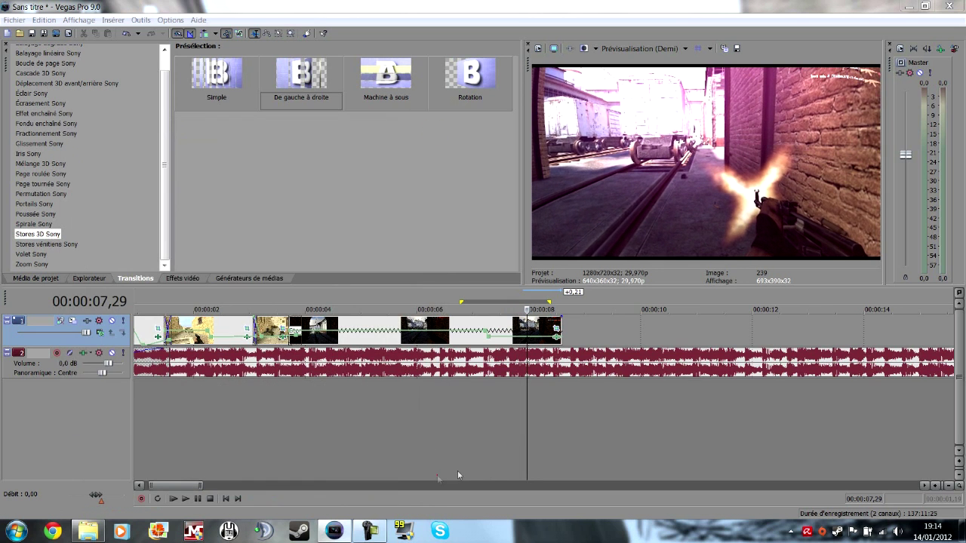
Mark the range from about 00:00:06 to 00:00:09 and play the last clip repeatedly to check the look changes against the music.
{"action": "left_click_drag", "start_coordinate": [418, 434], "coordinate": [613, 432]}
{"action": "key", "text": "space"}
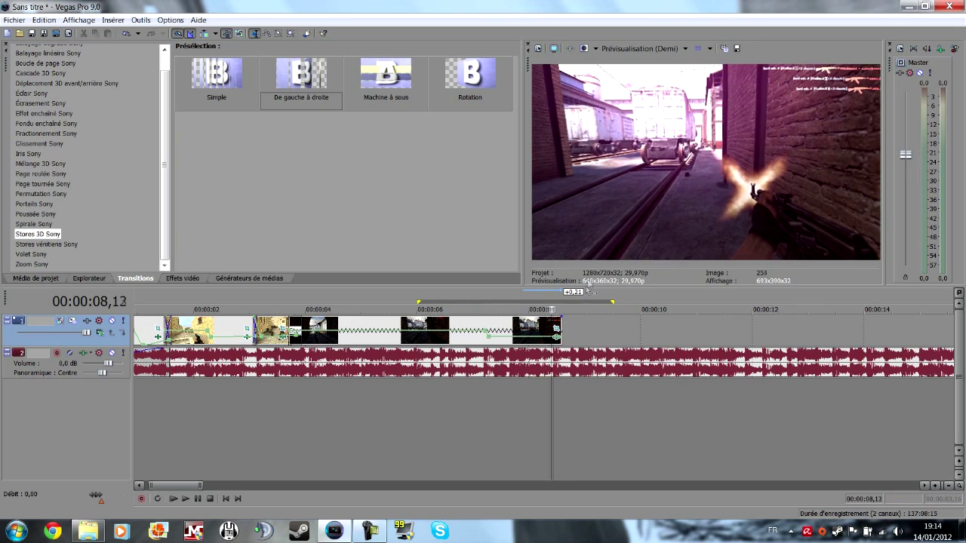
{"action": "key", "text": "space"}
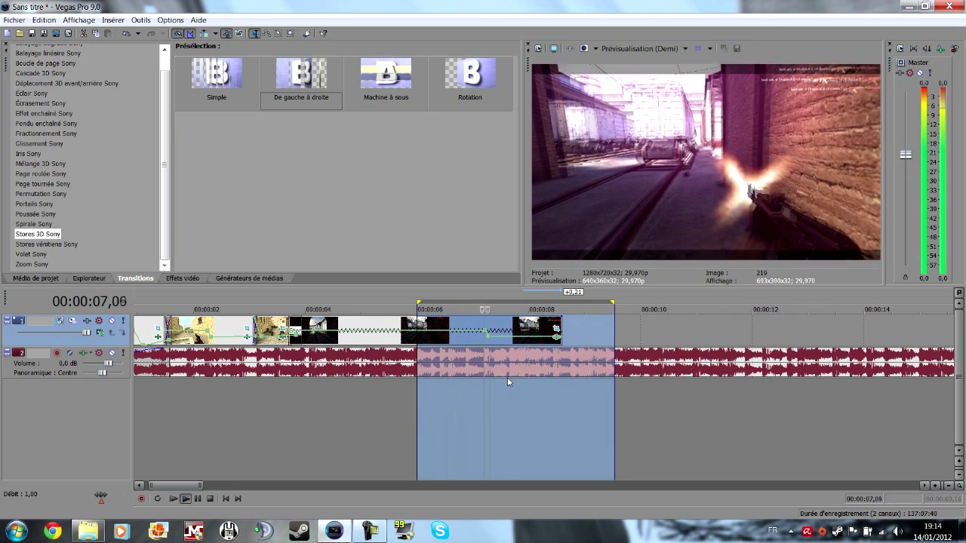
{"action": "left_click", "coordinate": [499, 385]}
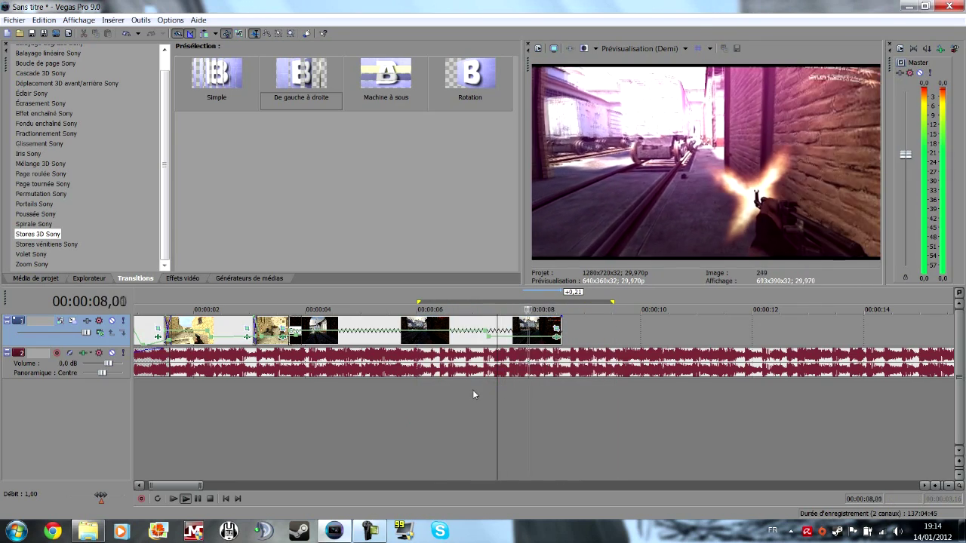
{"action": "left_click", "coordinate": [472, 389]}
{"action": "key", "text": "space"}
{"action": "key", "text": "space"}
{"action": "key", "text": "space"}
{"action": "key", "text": "space"}
{"action": "key", "text": "space"}
{"action": "key", "text": "space"}
{"action": "key", "text": "space"}
{"action": "key", "text": "space"}
{"action": "key", "text": "space"}
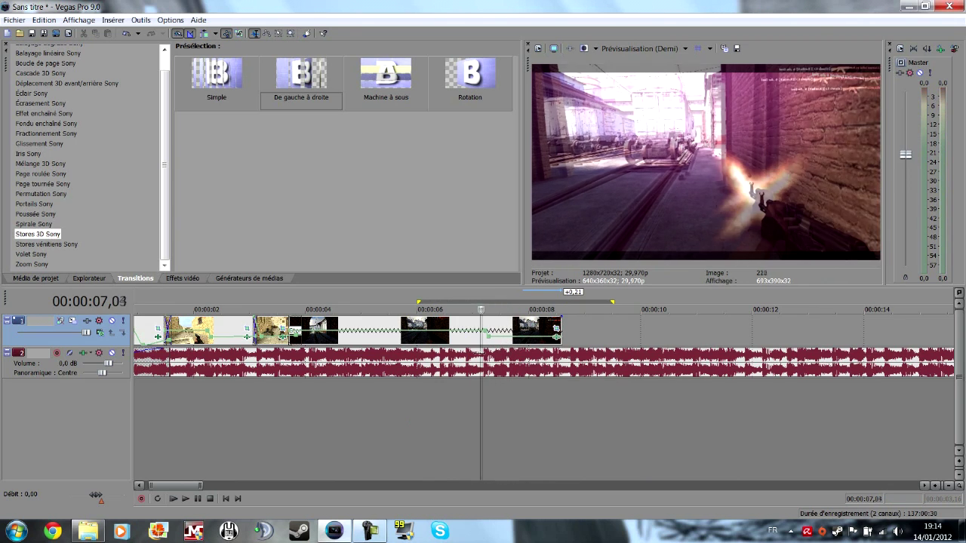
Replay the passage around 00:00:07 in the last clip to locate the shot against the music.
{"action": "left_click", "coordinate": [459, 360]}
{"action": "key", "text": "space"}
{"action": "key", "text": "space"}
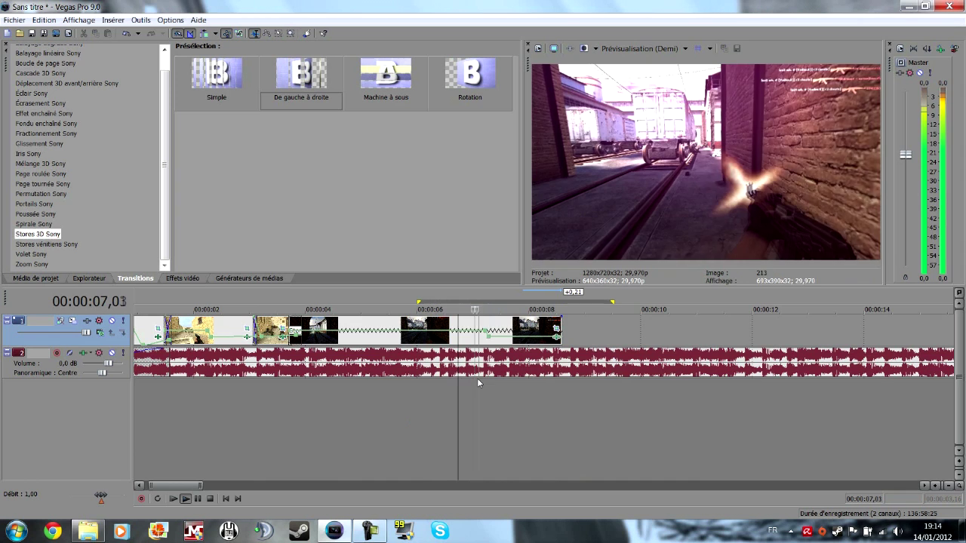
{"action": "key", "text": "space"}
{"action": "left_click", "coordinate": [479, 395]}
{"action": "scroll", "coordinate": [437, 369], "scroll_direction": "down", "scroll_amount": 2}
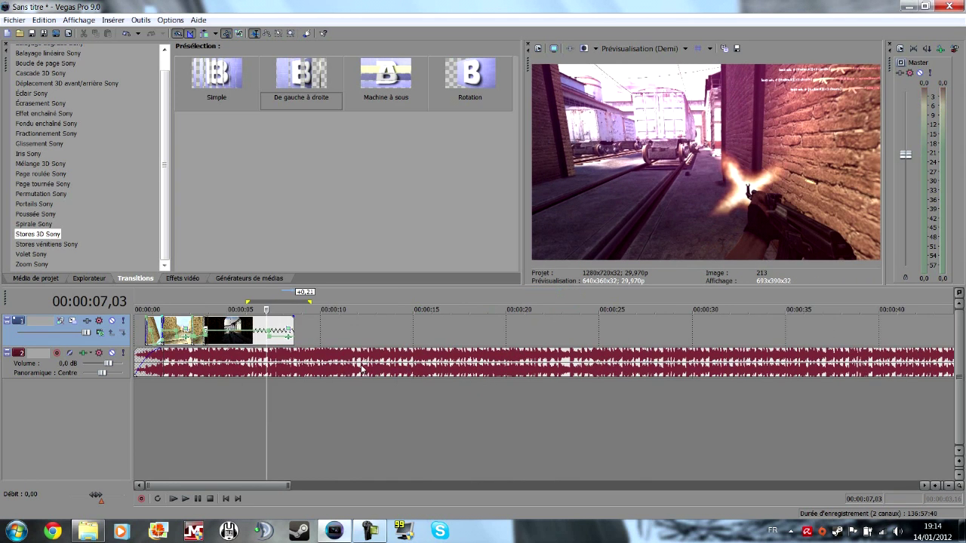
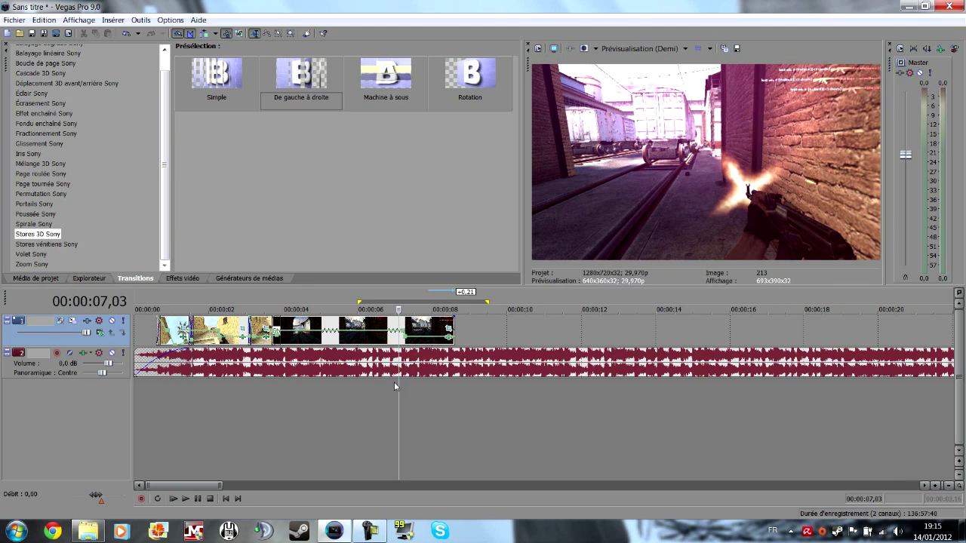
Search the computer for "css sound", open the CSS Sounds folder and go into its Weapons subfolder.
{"action": "key", "text": "super"}
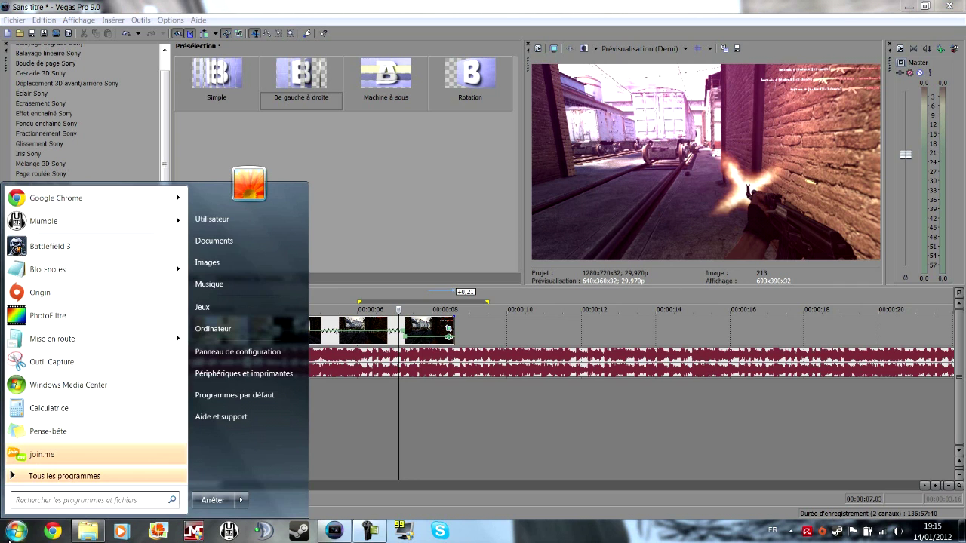
{"action": "type", "text": "css sound"}
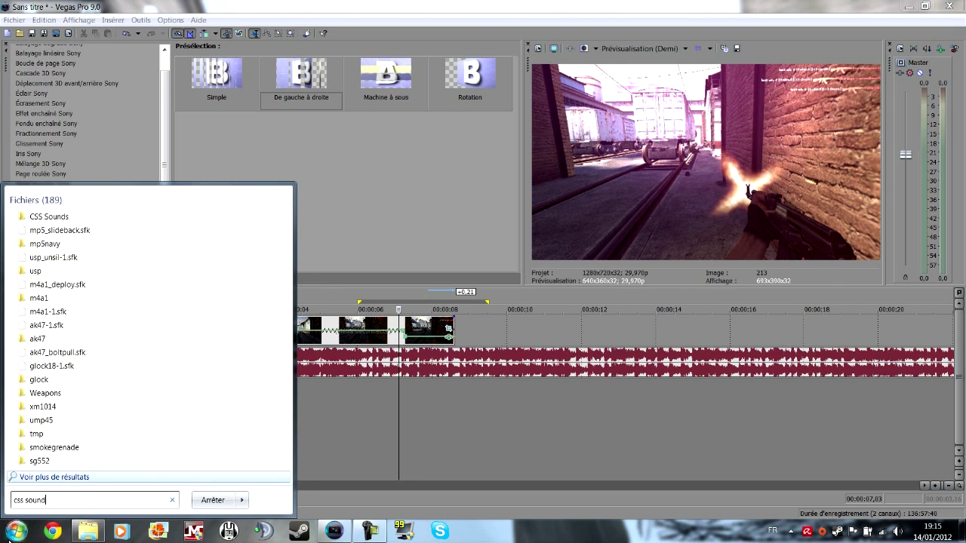
{"action": "left_click", "coordinate": [54, 219]}
{"action": "left_click", "coordinate": [210, 84]}
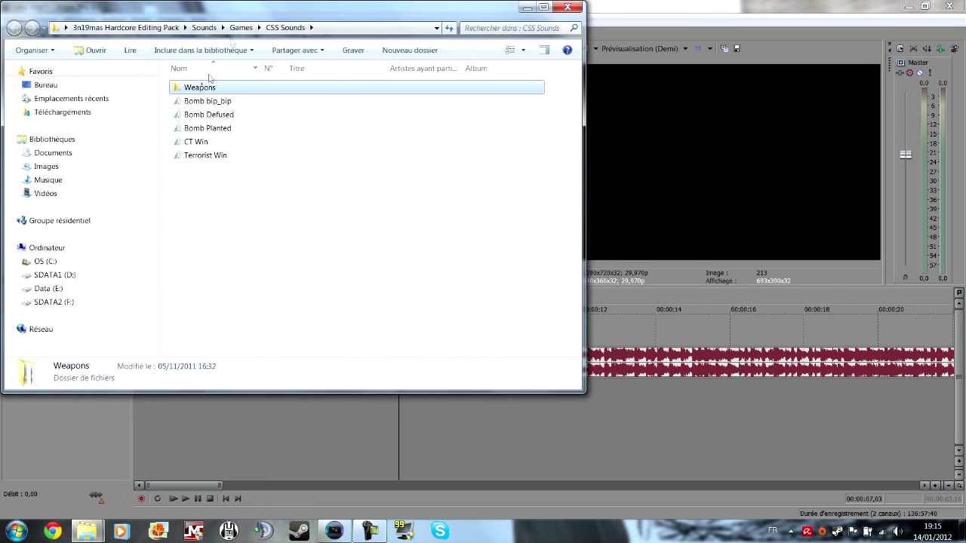
{"action": "left_click", "coordinate": [238, 29]}
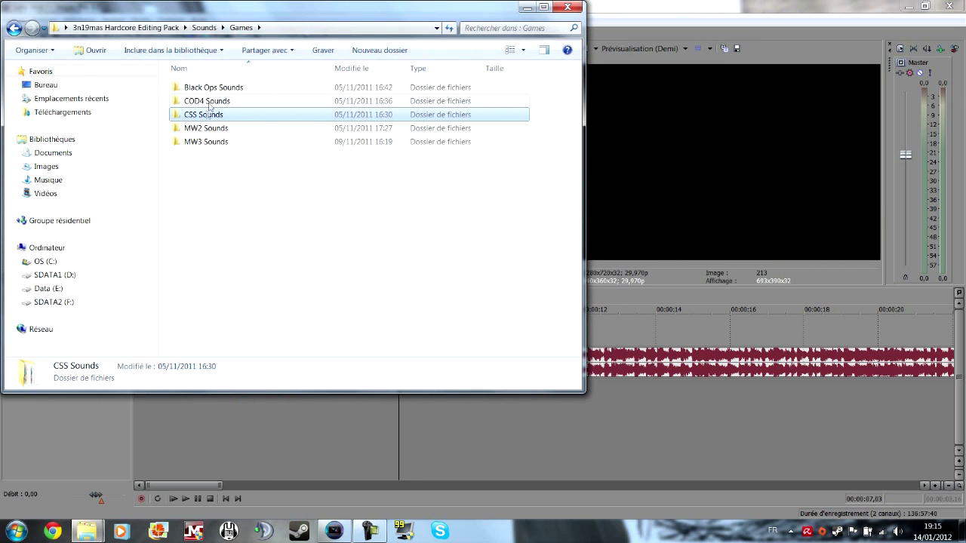
{"action": "double_click", "coordinate": [205, 113]}
{"action": "double_click", "coordinate": [199, 87]}
Open the ak47 folder and place one of its sounds on a new audio track below the music.
{"action": "left_click_drag", "start_coordinate": [340, 8], "coordinate": [611, 22]}
{"action": "scroll", "coordinate": [492, 220], "scroll_direction": "down", "scroll_amount": 4}
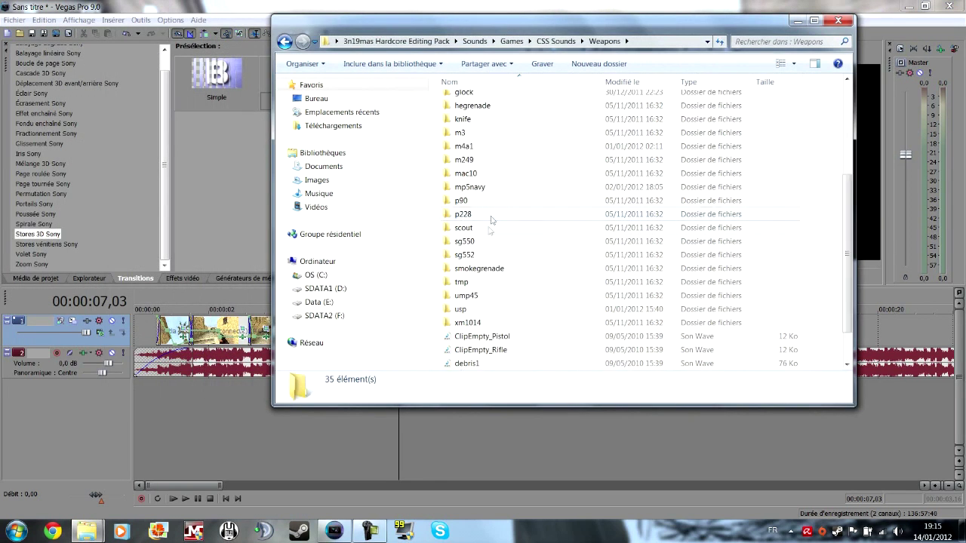
{"action": "scroll", "coordinate": [466, 327], "scroll_direction": "up", "scroll_amount": 4}
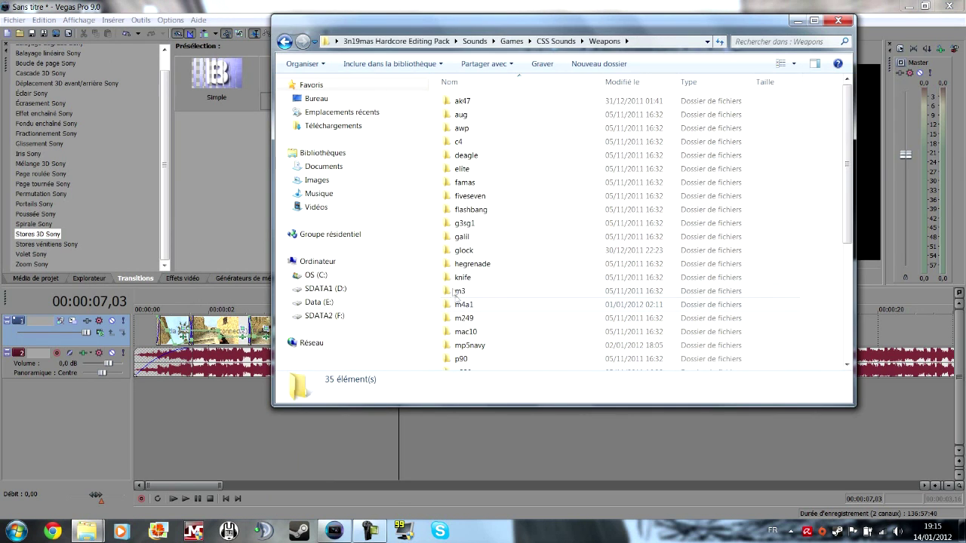
{"action": "double_click", "coordinate": [457, 101]}
{"action": "left_click_drag", "start_coordinate": [475, 174], "coordinate": [445, 443]}
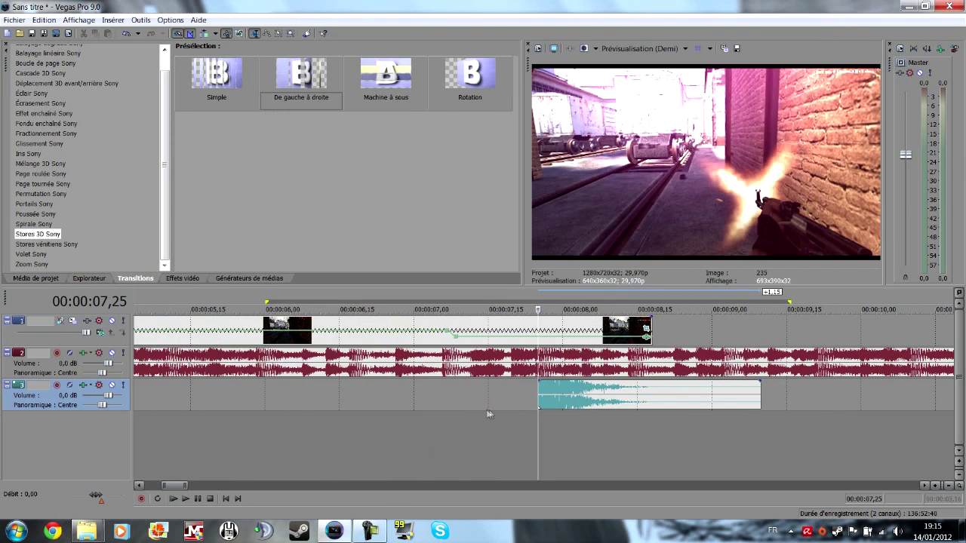
Move the AK-47 sound earlier so it starts on the music hit just after 00:00:07,05, checking by playback.
{"action": "left_click", "coordinate": [488, 414]}
{"action": "left_click_drag", "start_coordinate": [570, 396], "coordinate": [495, 398]}
{"action": "left_click", "coordinate": [432, 418]}
{"action": "key", "text": "space"}
{"action": "left_click", "coordinate": [386, 424]}
{"action": "key", "text": "space"}
{"action": "left_click_drag", "start_coordinate": [487, 401], "coordinate": [468, 410]}
{"action": "left_click", "coordinate": [444, 427]}
{"action": "scroll", "coordinate": [444, 427], "scroll_direction": "up", "scroll_amount": 8}
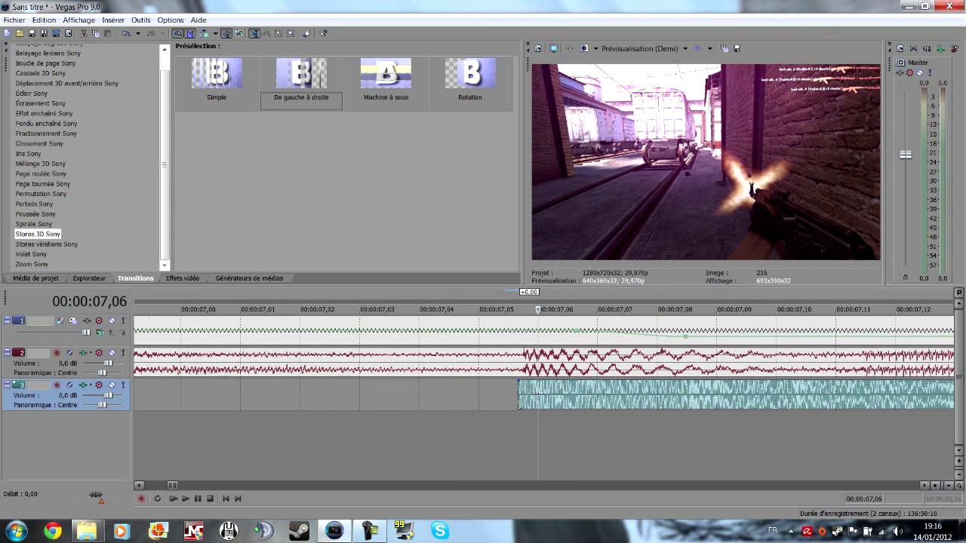
{"action": "left_click_drag", "start_coordinate": [527, 398], "coordinate": [551, 406]}
{"action": "scroll", "coordinate": [552, 406], "scroll_direction": "down", "scroll_amount": 3}
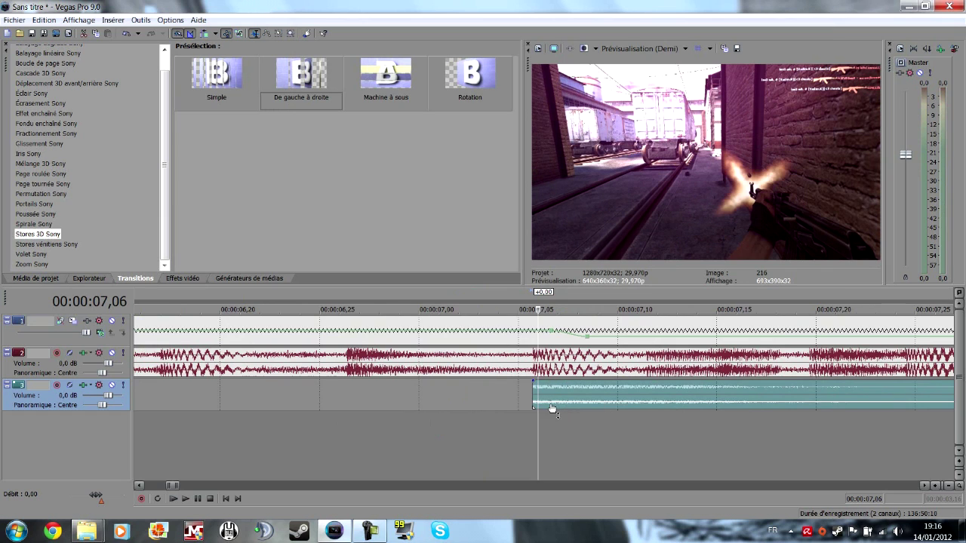
Undo the sound's gain change, try a lower gain and a 12.0 dB volume on its track, and reset that volume to 0 dB.
{"action": "key", "text": "ctrl+z"}
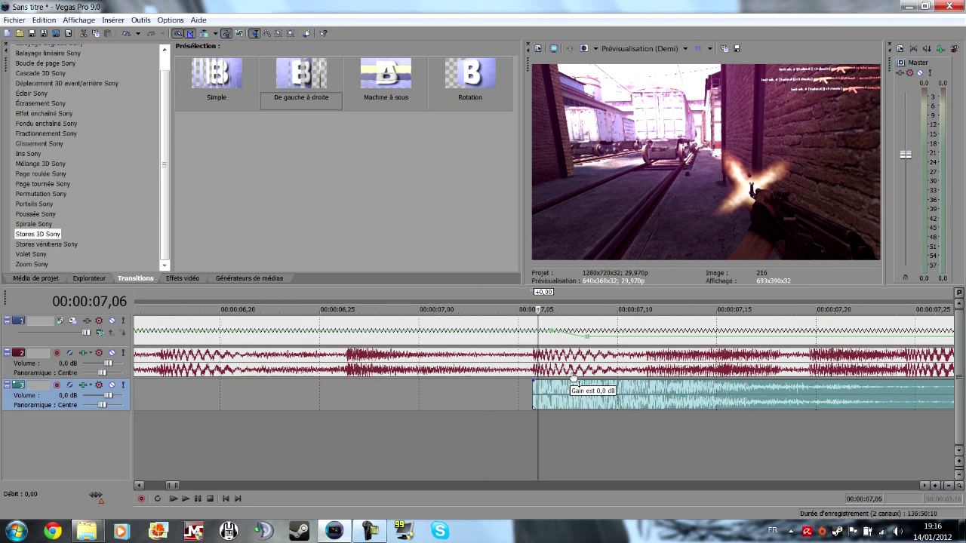
{"action": "left_click_drag", "start_coordinate": [573, 379], "coordinate": [598, 409]}
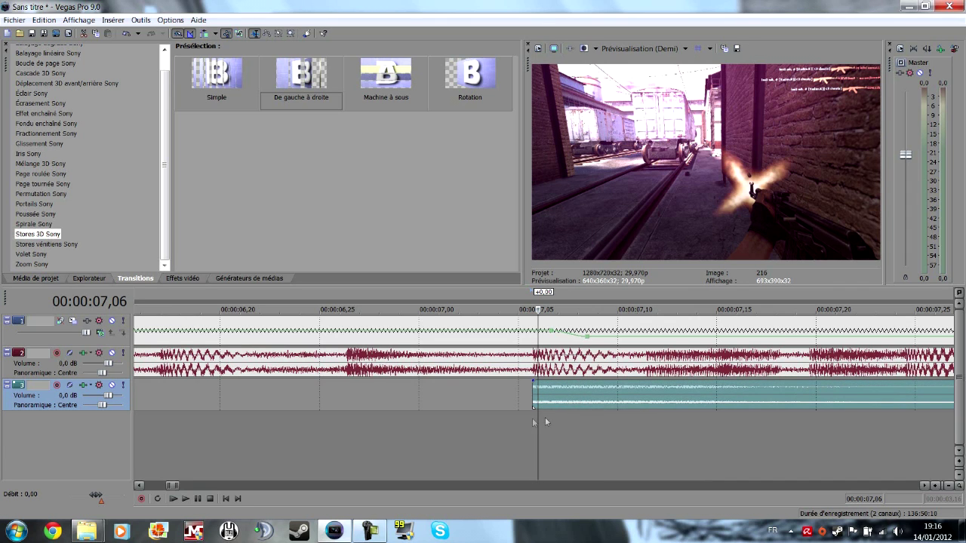
{"action": "left_click_drag", "start_coordinate": [108, 395], "coordinate": [374, 404]}
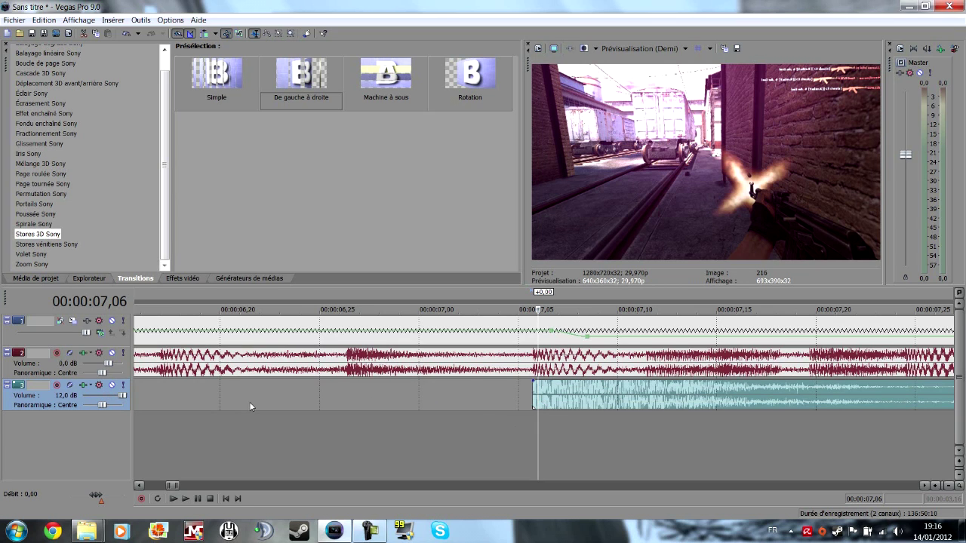
{"action": "double_click", "coordinate": [66, 396]}
{"action": "type", "text": "0"}
{"action": "key", "text": "Return"}
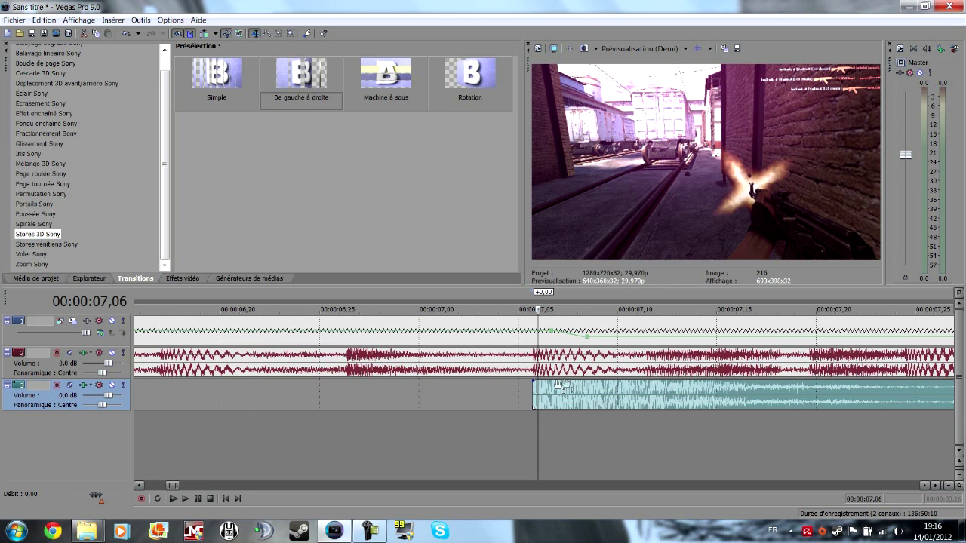
Lower the gain of the AK-47 sound event on the third track.
{"action": "left_click_drag", "start_coordinate": [558, 386], "coordinate": [512, 409]}
{"action": "left_click", "coordinate": [457, 398]}
{"action": "scroll", "coordinate": [523, 393], "scroll_direction": "down", "scroll_amount": 1}
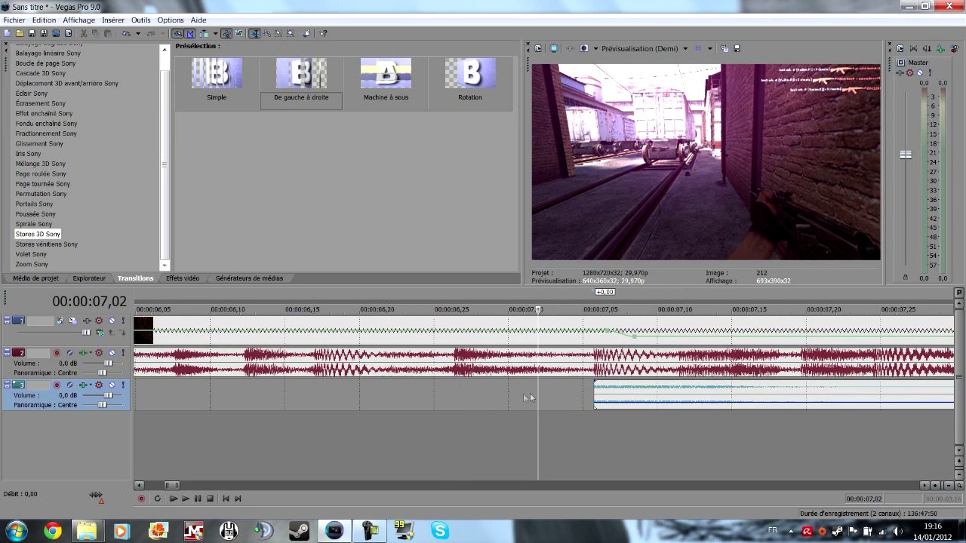
{"action": "scroll", "coordinate": [523, 394], "scroll_direction": "down", "scroll_amount": 2}
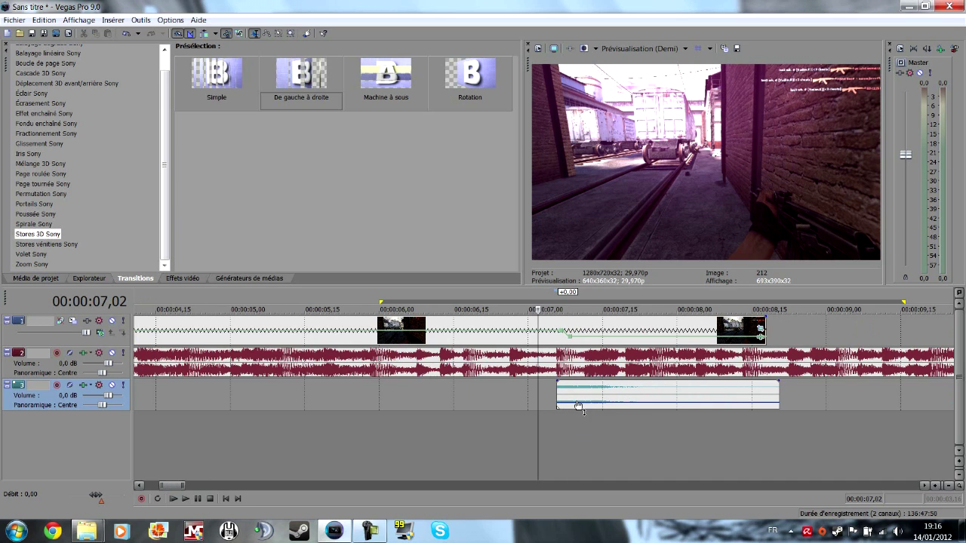
Nudge the AK-47 sound slightly earlier against the music hit just after 00:00:07,05 and play the passage to check its timing.
{"action": "left_click", "coordinate": [484, 434]}
{"action": "key", "text": "space"}
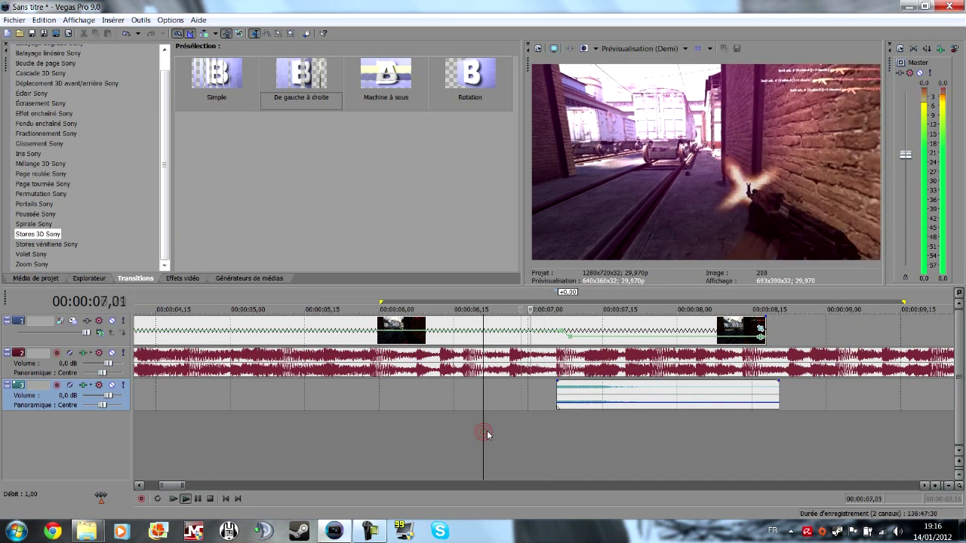
{"action": "scroll", "coordinate": [534, 441], "scroll_direction": "up", "scroll_amount": 2}
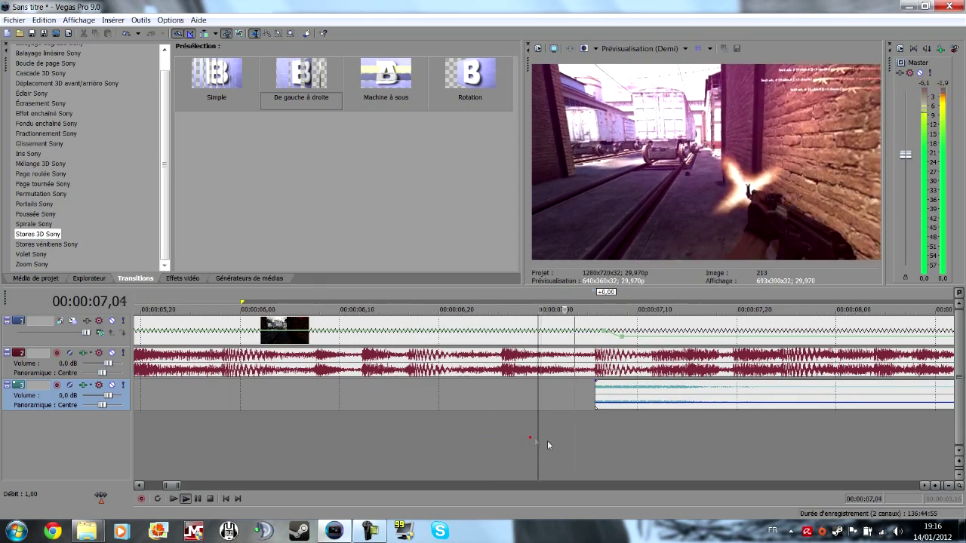
{"action": "left_click", "coordinate": [319, 407]}
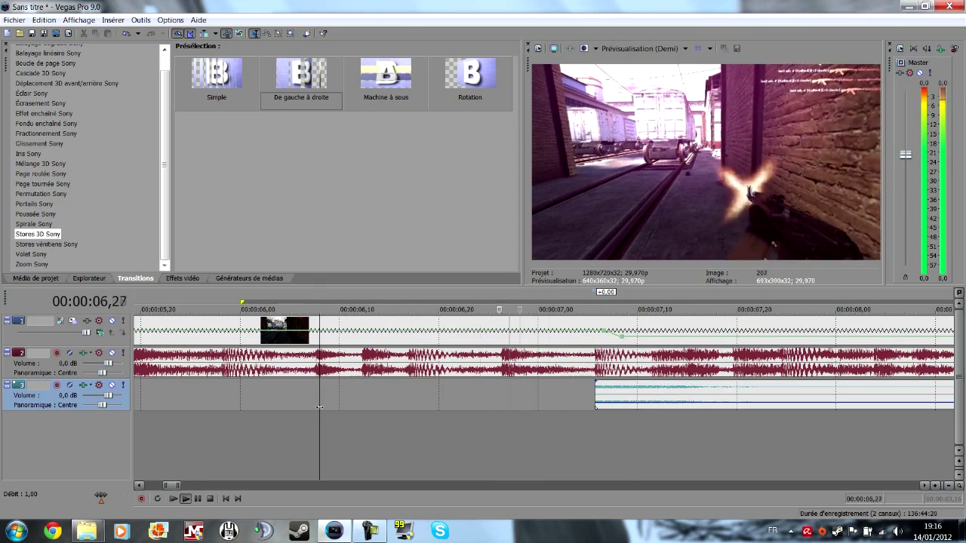
{"action": "key", "text": "space"}
{"action": "mouse_move", "coordinate": [617, 391]}
{"action": "left_mouse_down"}
{"action": "mouse_move", "coordinate": [522, 390]}
{"action": "mouse_move", "coordinate": [613, 390]}
{"action": "left_mouse_up"}
{"action": "key", "text": "space"}
{"action": "left_click", "coordinate": [568, 421]}
{"action": "scroll", "coordinate": [563, 424], "scroll_direction": "down", "scroll_amount": 3}
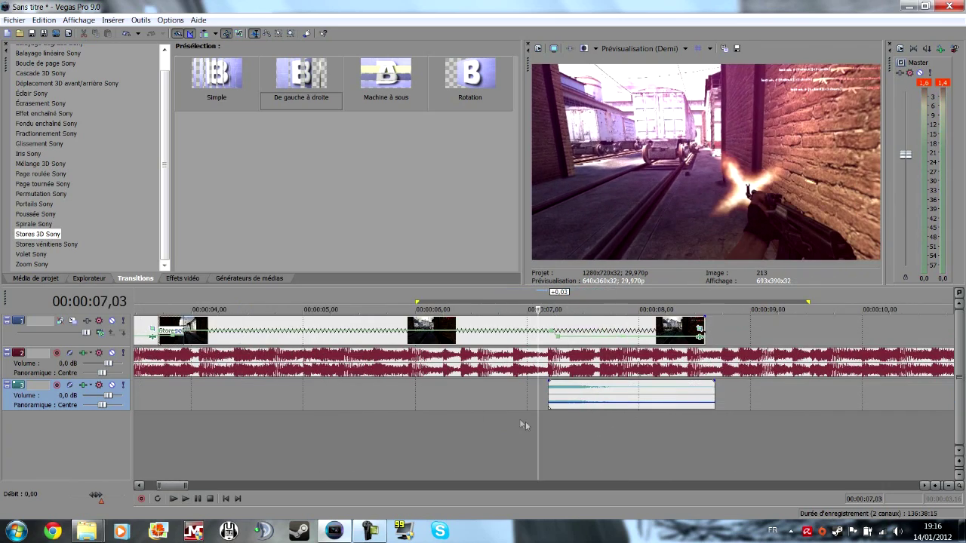
{"action": "scroll", "coordinate": [528, 415], "scroll_direction": "down", "scroll_amount": 5}
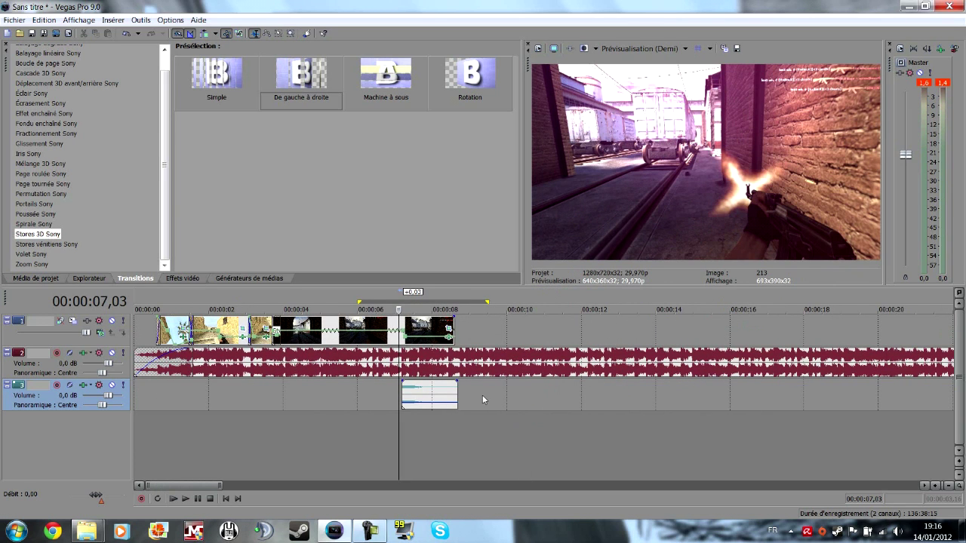
View frames of the last clip, examine its Magic Bullet Looks effect keyframes and the plug-in chooser, and close both windows.
{"action": "left_click", "coordinate": [431, 332]}
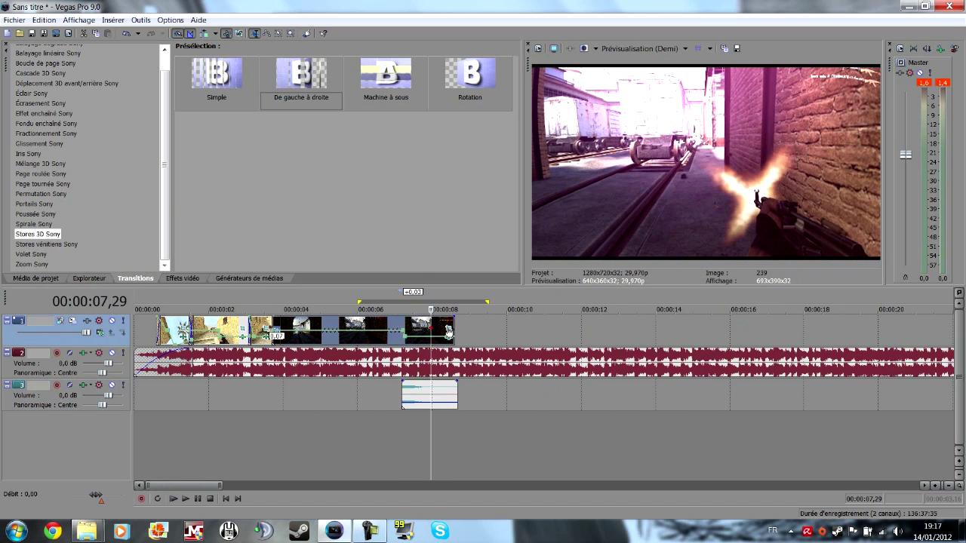
{"action": "key", "text": "space"}
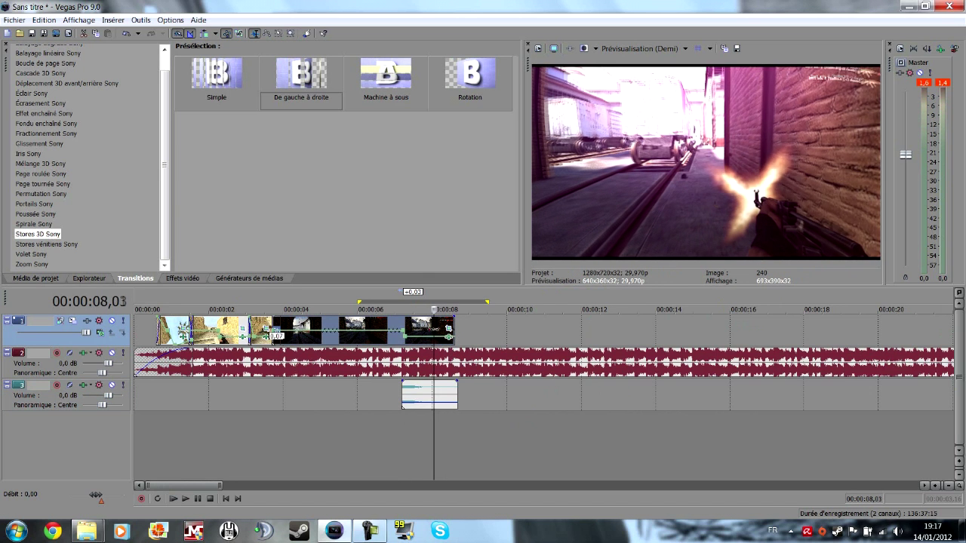
{"action": "left_click", "coordinate": [414, 334]}
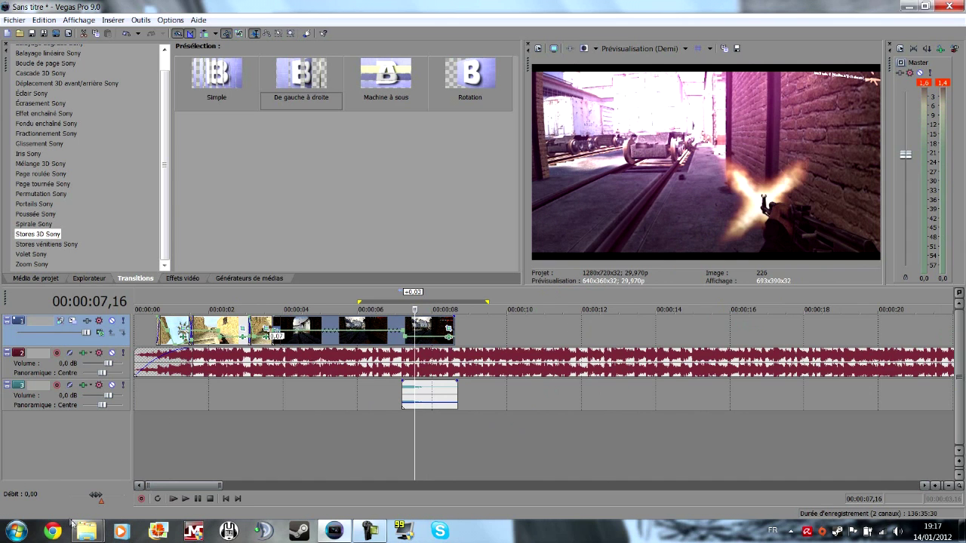
{"action": "left_click", "coordinate": [448, 329]}
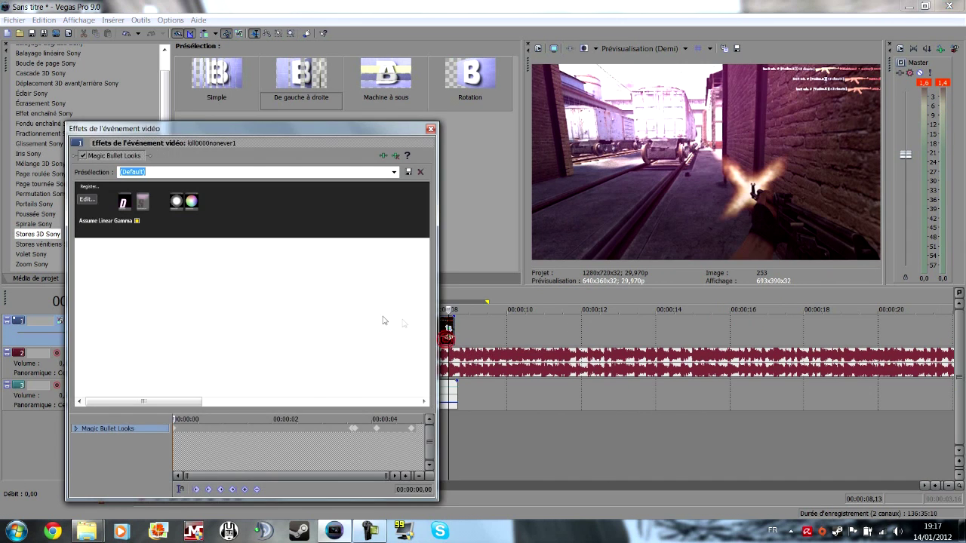
{"action": "left_click", "coordinate": [383, 156]}
{"action": "left_click", "coordinate": [733, 151]}
{"action": "left_click", "coordinate": [431, 129]}
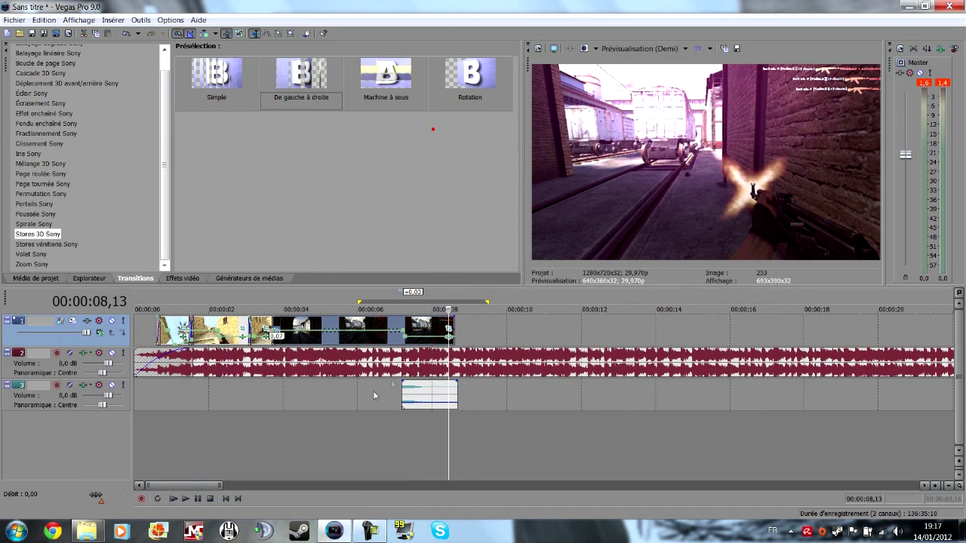
Extend the start of the loop region back from 00:00:06,00 to about 00:00:05,12.
{"action": "left_click", "coordinate": [358, 397]}
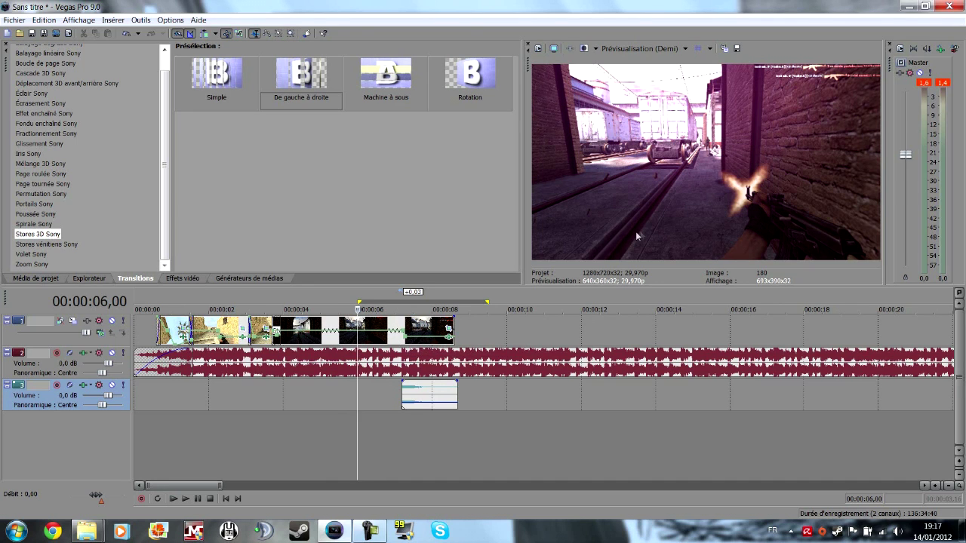
{"action": "left_click_drag", "start_coordinate": [365, 303], "coordinate": [334, 302]}
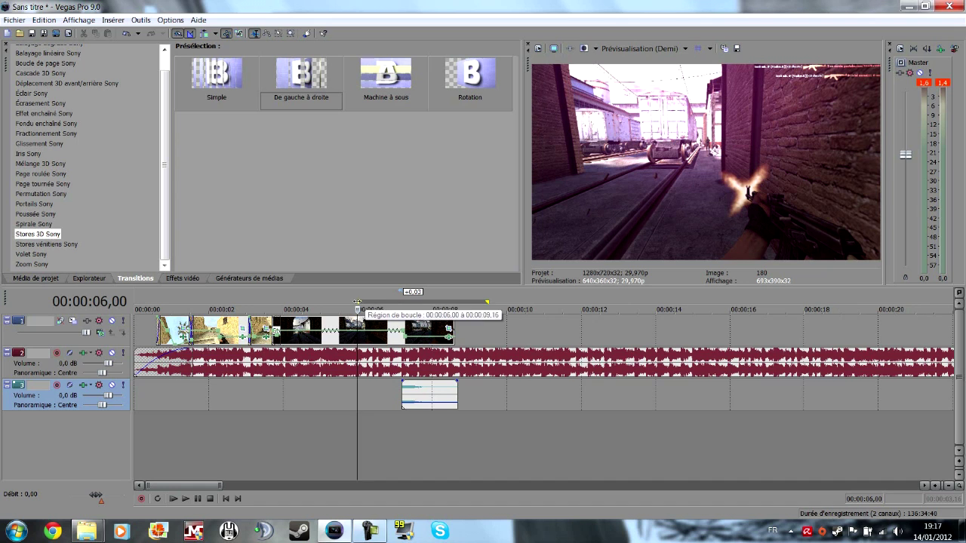
{"action": "left_click", "coordinate": [348, 385]}
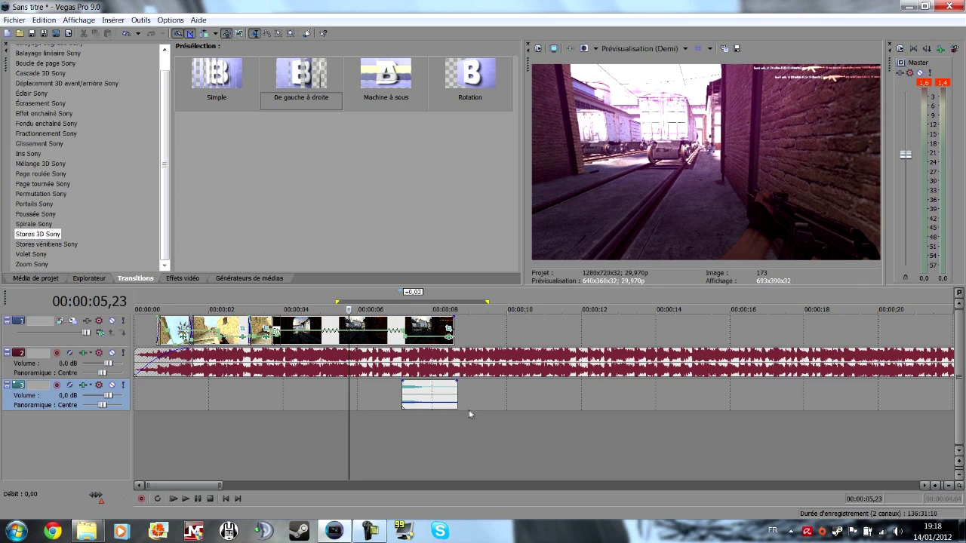
Split the music at about 00:00:09,18, after the end of the last clip, and delete the remainder.
{"action": "left_click", "coordinate": [492, 368]}
{"action": "key", "text": "s"}
{"action": "left_click", "coordinate": [515, 375]}
{"action": "key", "text": "Delete"}
Select the timeline from the start to 00:00:10,11 and check the custom settings of the uncompressed AVI render template.
{"action": "left_click_drag", "start_coordinate": [520, 406], "coordinate": [135, 415]}
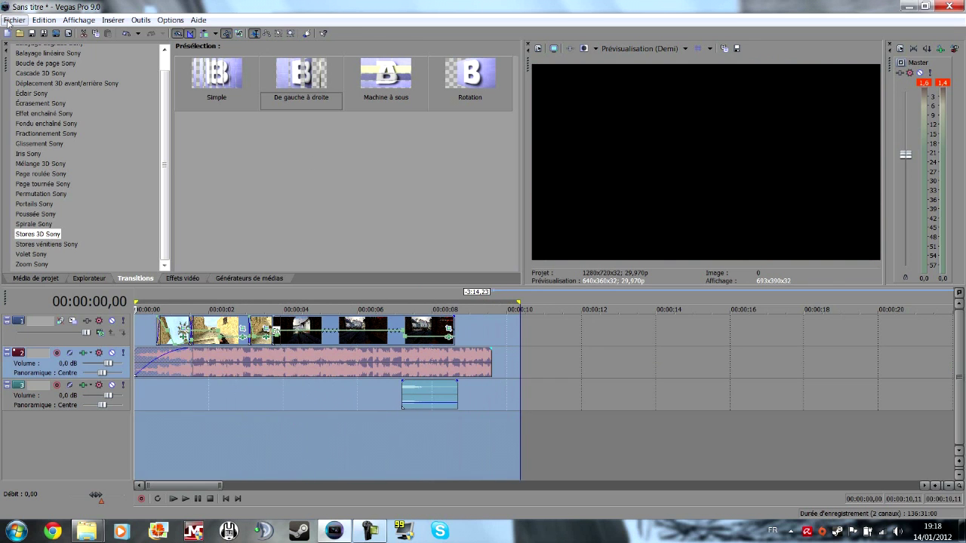
{"action": "left_click", "coordinate": [14, 20]}
{"action": "left_click", "coordinate": [52, 110]}
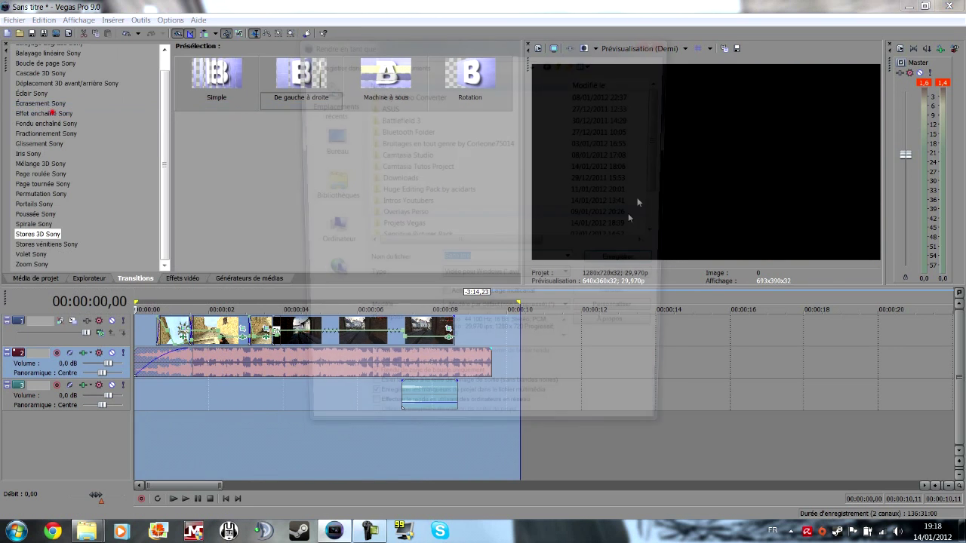
{"action": "left_click", "coordinate": [559, 317]}
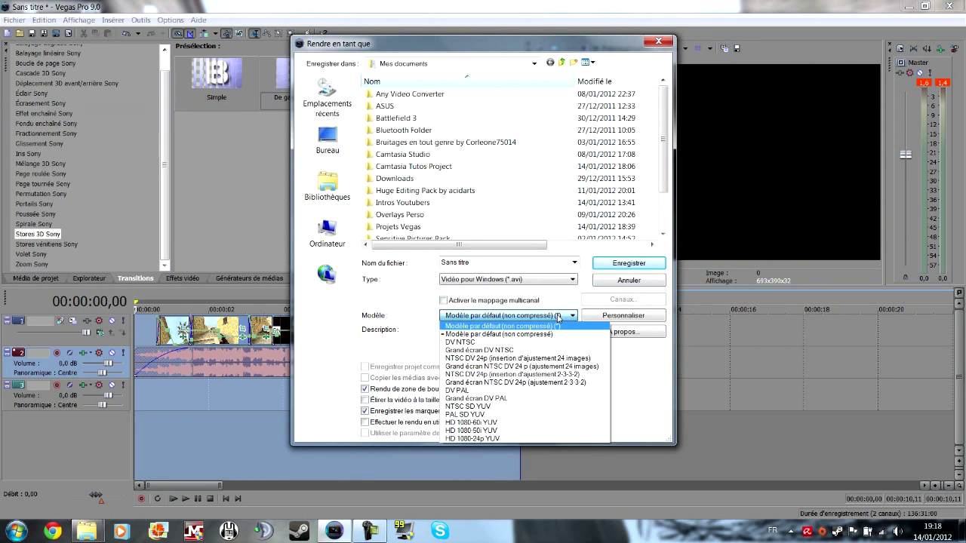
{"action": "left_click", "coordinate": [559, 325]}
{"action": "left_click", "coordinate": [587, 315]}
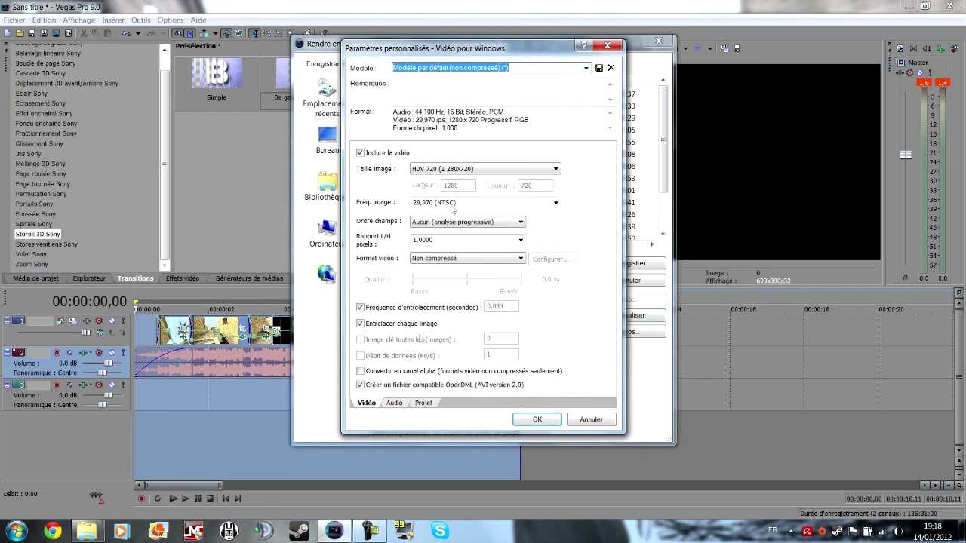
{"action": "left_click", "coordinate": [596, 419]}
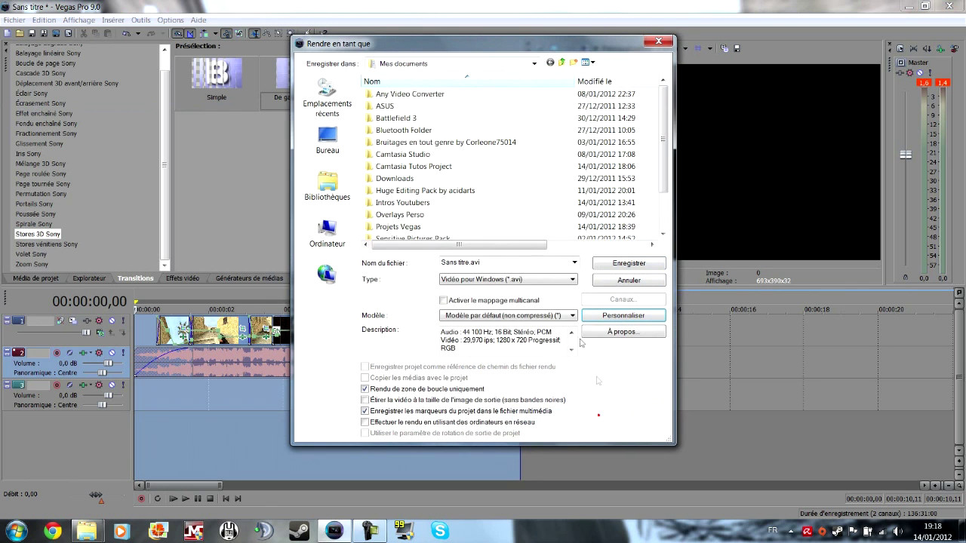
Keep Vidéo pour Windows (*.avi) with the uncompressed template and examine the frame rate and video format choices in its custom settings.
{"action": "left_click", "coordinate": [520, 280]}
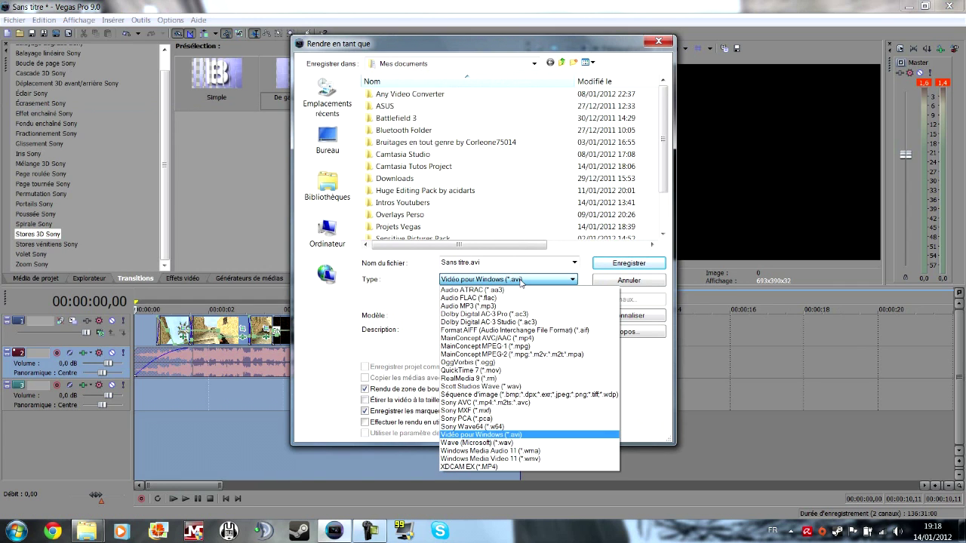
{"action": "left_click", "coordinate": [491, 435]}
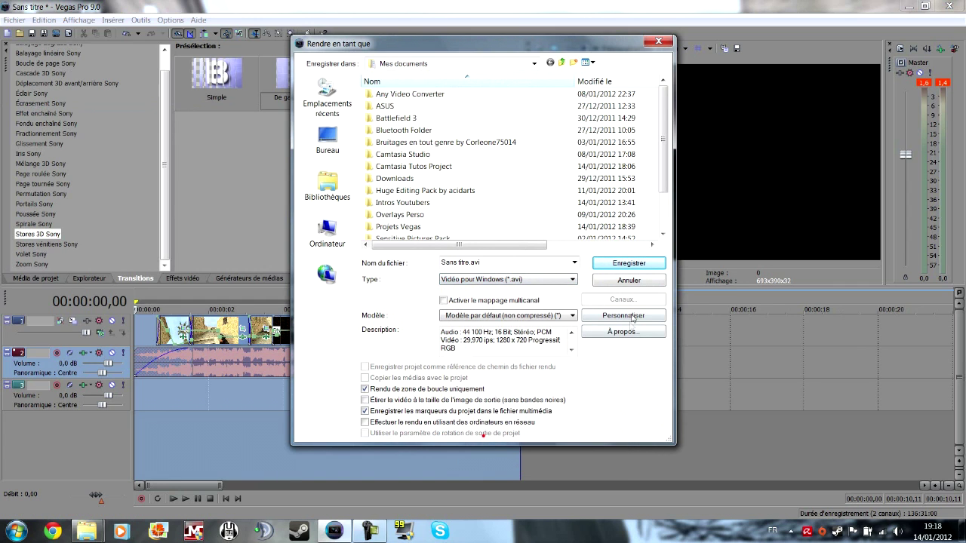
{"action": "left_click", "coordinate": [552, 318]}
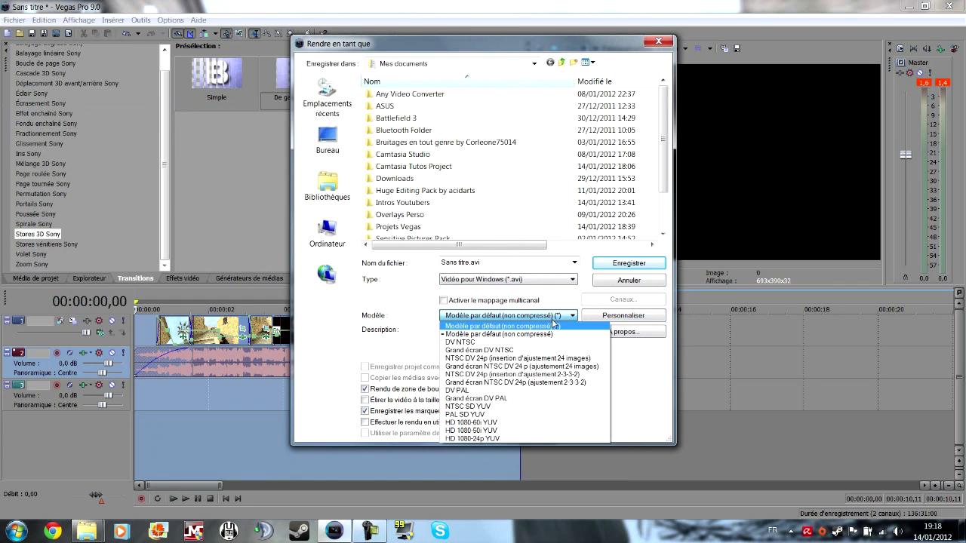
{"action": "left_click", "coordinate": [553, 326]}
{"action": "left_click", "coordinate": [623, 316]}
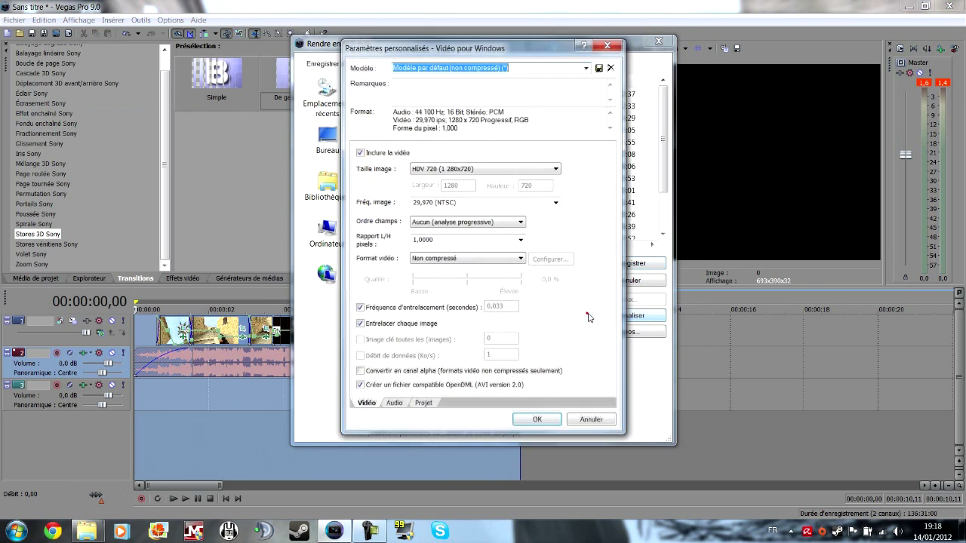
{"action": "left_click", "coordinate": [556, 203]}
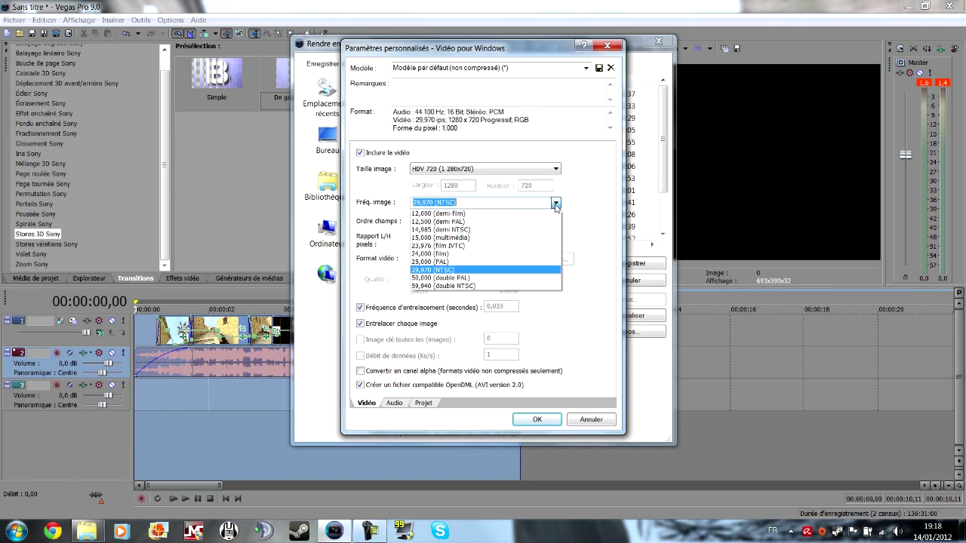
{"action": "left_click", "coordinate": [556, 204]}
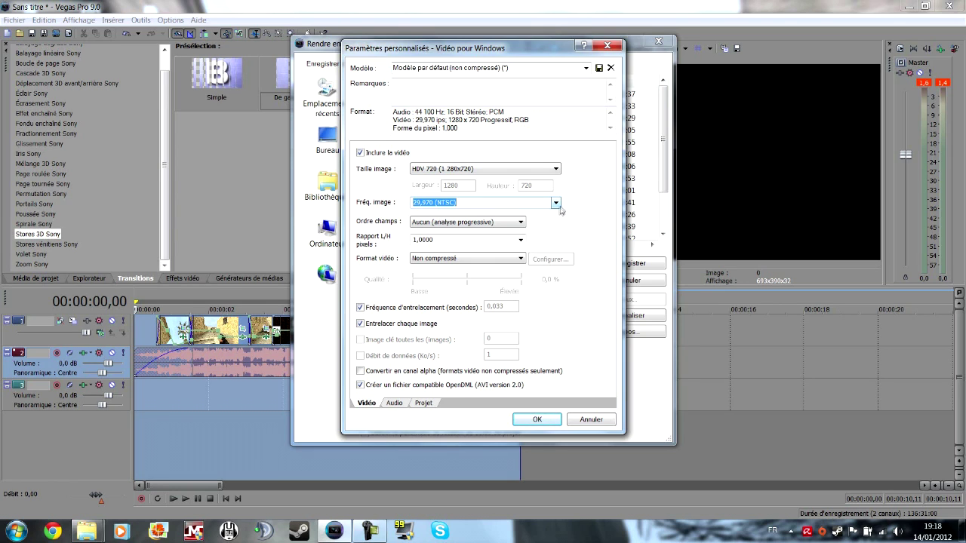
{"action": "left_click", "coordinate": [425, 263]}
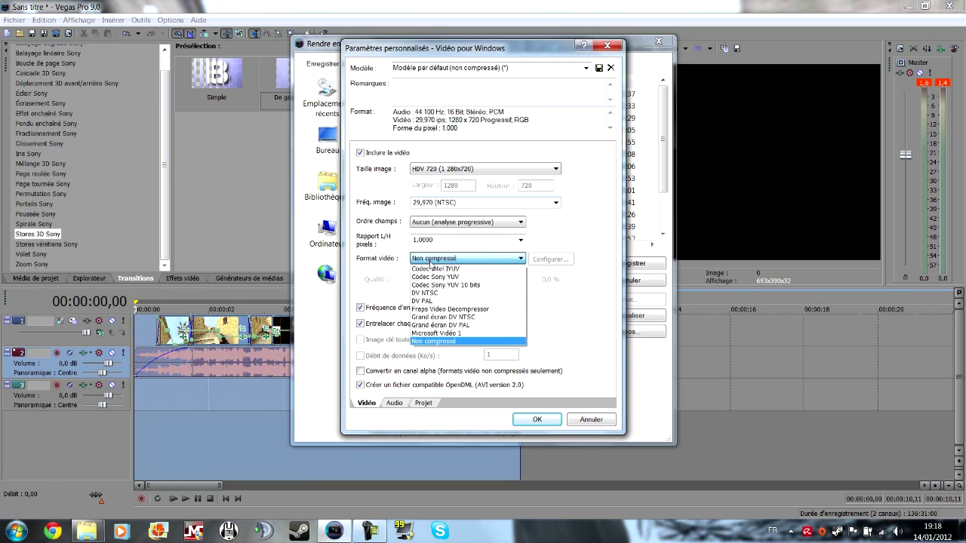
{"action": "left_click", "coordinate": [428, 260]}
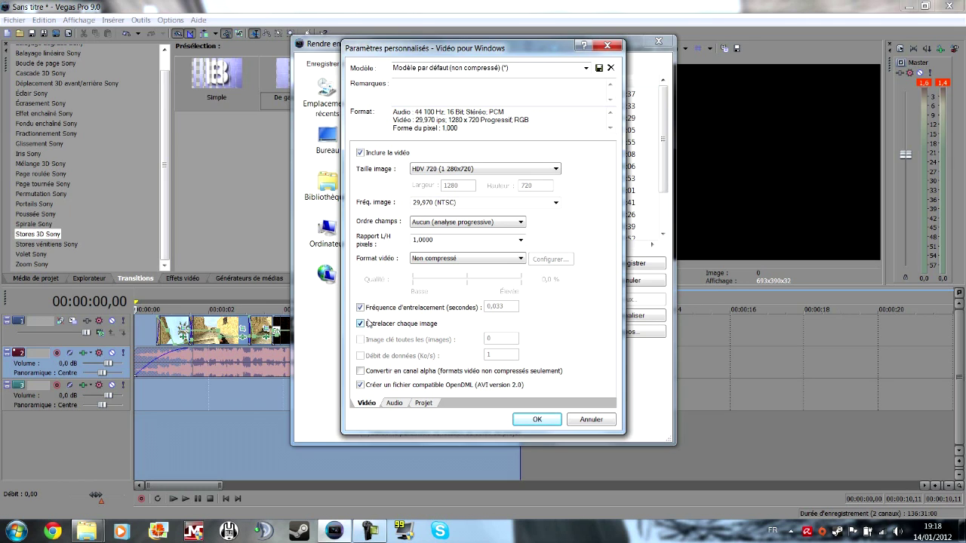
Examine the template's render quality, audio and video settings, accept them unchanged and cancel the render dialog.
{"action": "left_click", "coordinate": [423, 403]}
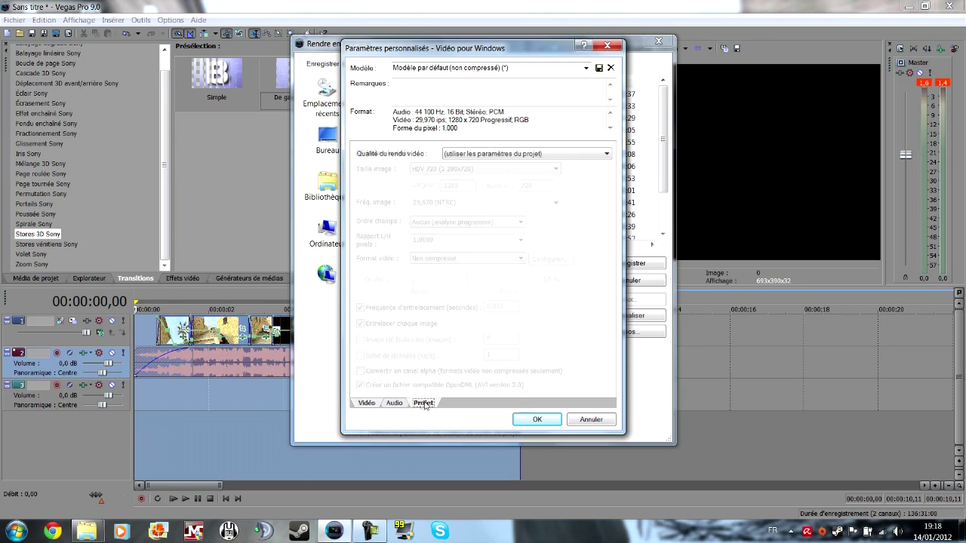
{"action": "left_click", "coordinate": [477, 154]}
{"action": "left_click", "coordinate": [471, 155]}
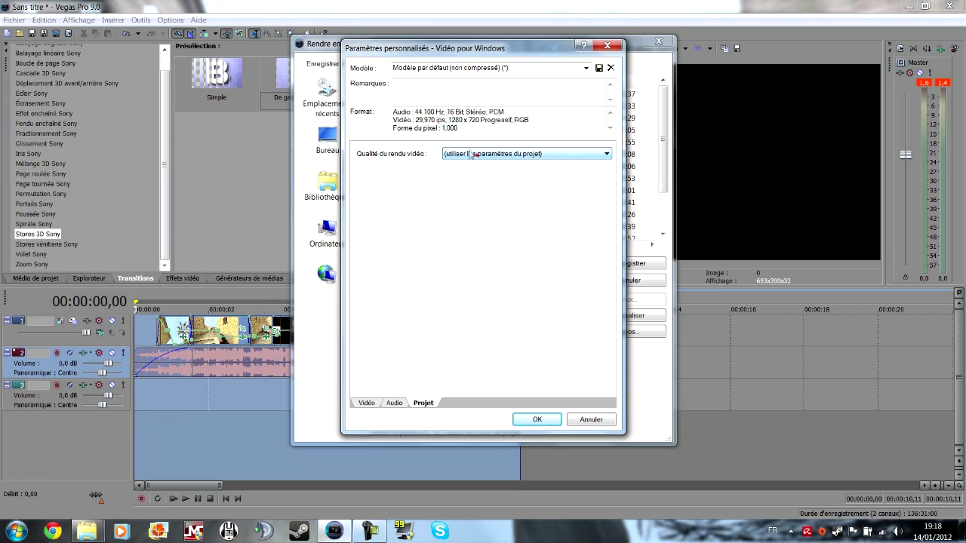
{"action": "left_click", "coordinate": [397, 404]}
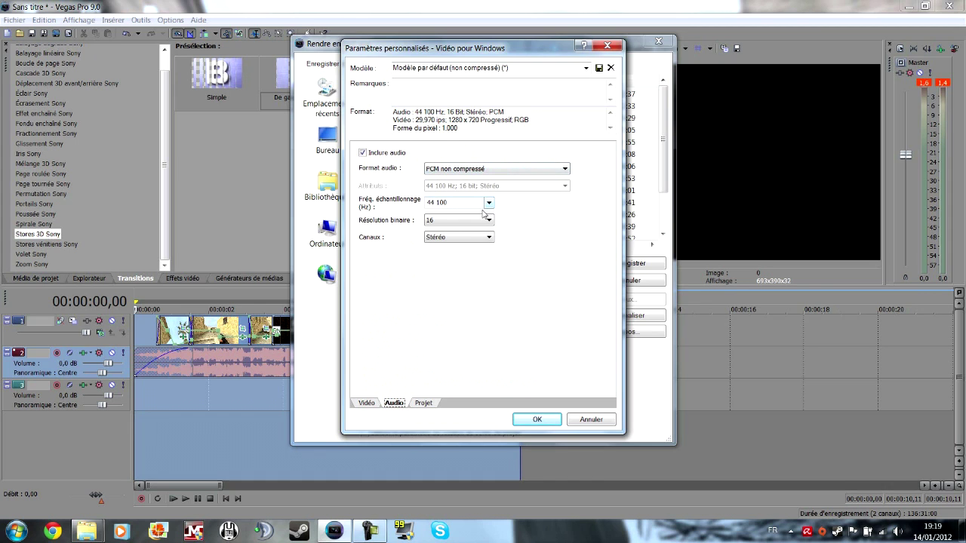
{"action": "left_click", "coordinate": [366, 403]}
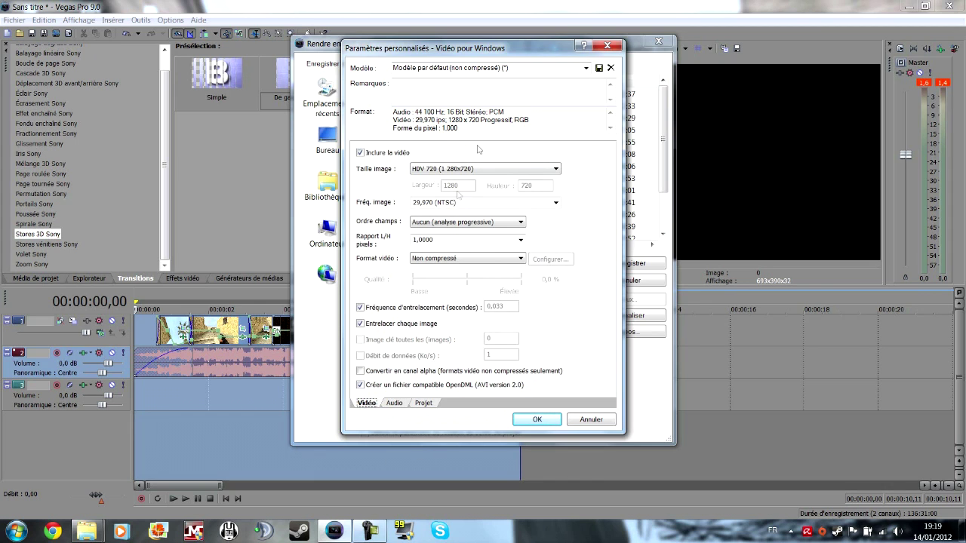
{"action": "left_click", "coordinate": [536, 419]}
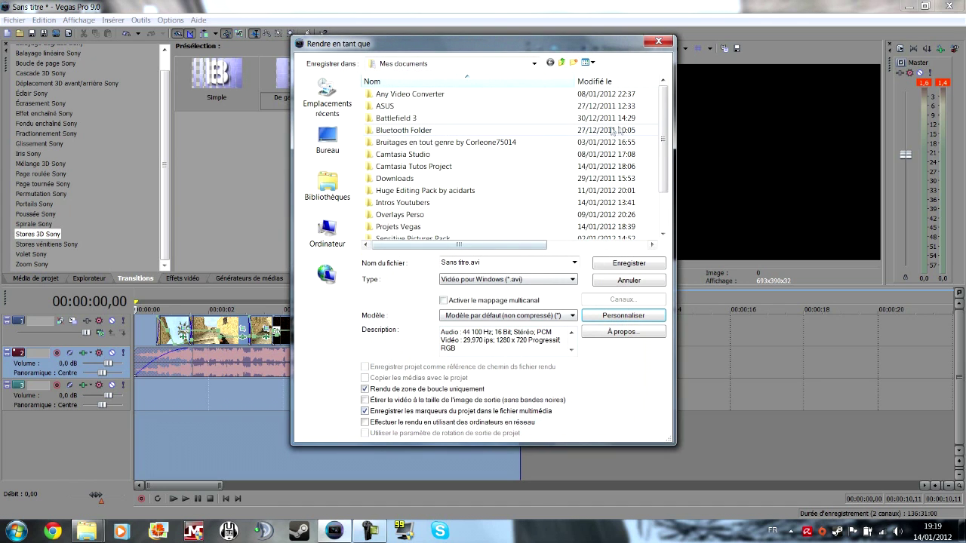
{"action": "left_click", "coordinate": [628, 281]}
Select the timeline from the start to 00:00:03,09 and render it as Sans titre.avi with the uncompressed template.
{"action": "left_click", "coordinate": [219, 396]}
{"action": "left_click_drag", "start_coordinate": [256, 396], "coordinate": [135, 397]}
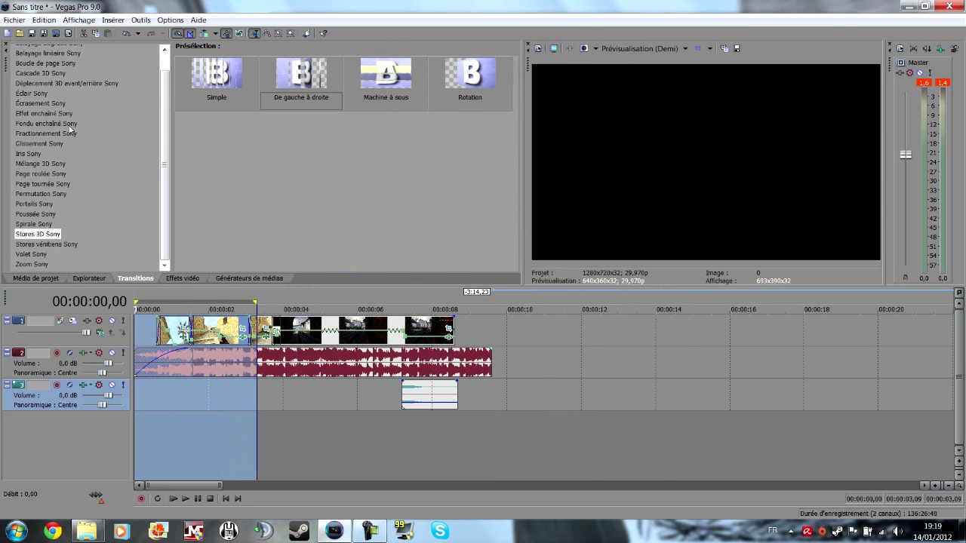
{"action": "left_click", "coordinate": [14, 19]}
{"action": "left_click", "coordinate": [59, 98]}
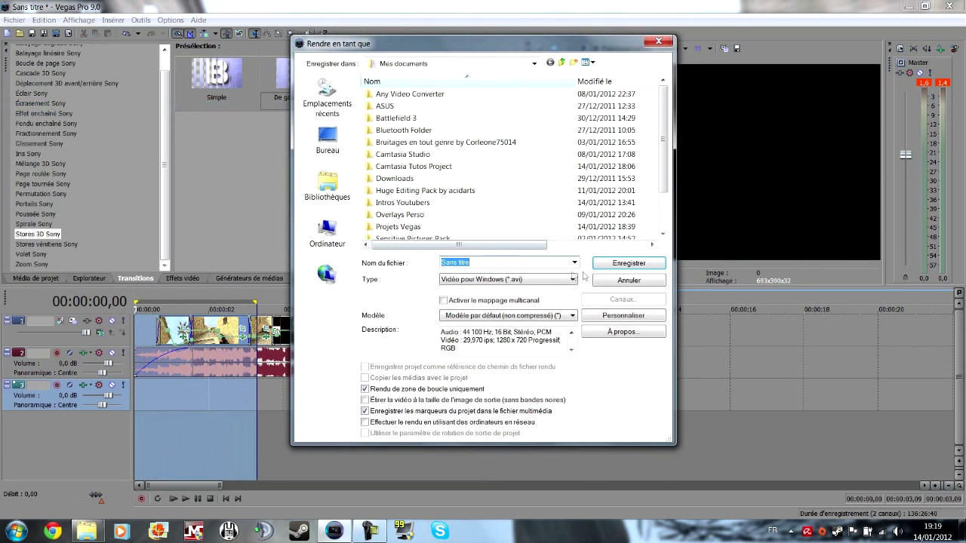
{"action": "left_click", "coordinate": [621, 260]}
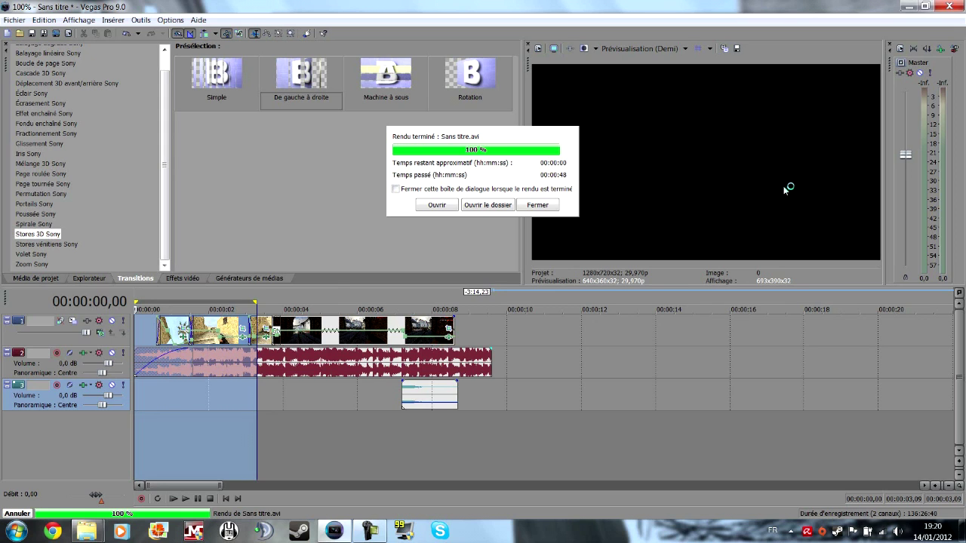
Open the folder containing the finished render and put the video editor window away.
{"action": "left_click", "coordinate": [485, 206]}
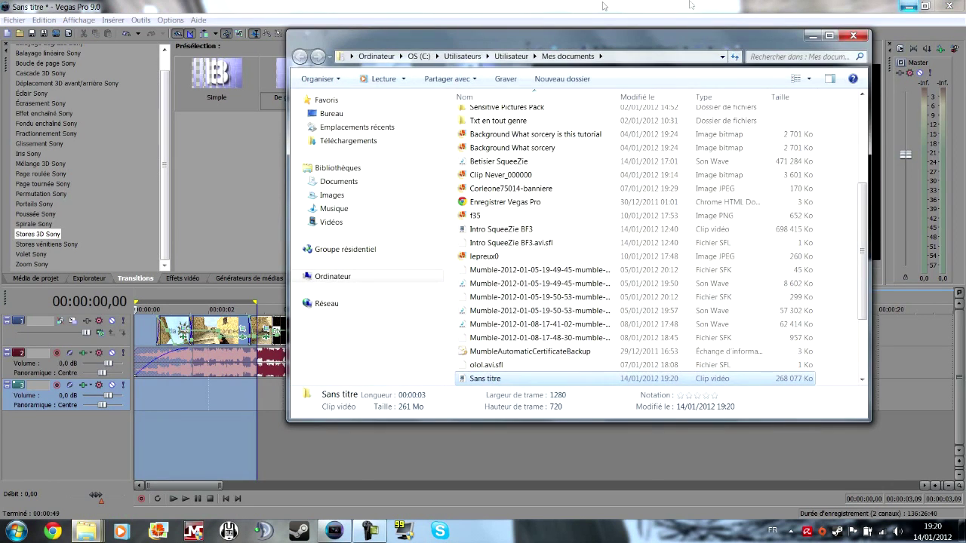
{"action": "left_click", "coordinate": [853, 35]}
{"action": "left_click", "coordinate": [13, 21]}
{"action": "left_click", "coordinate": [13, 20]}
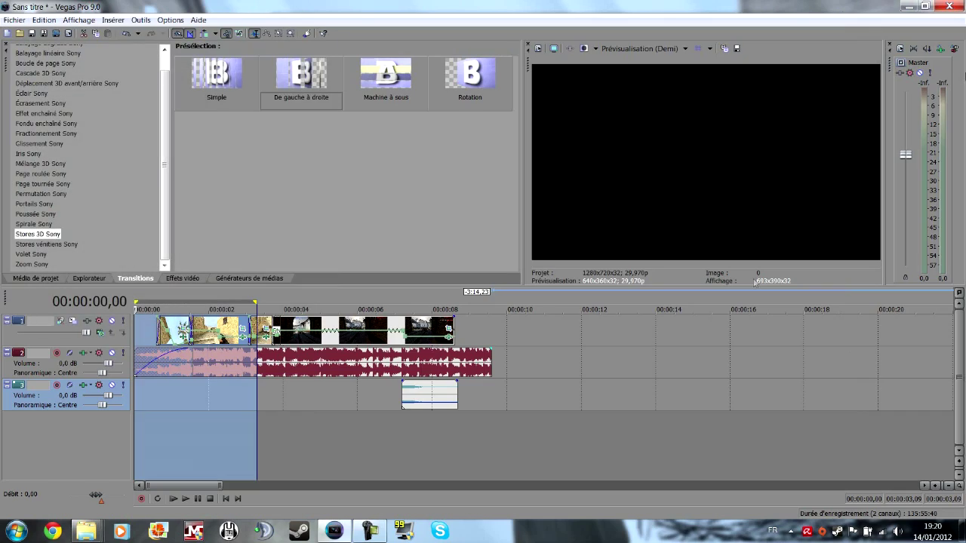
{"action": "left_click", "coordinate": [949, 6]}
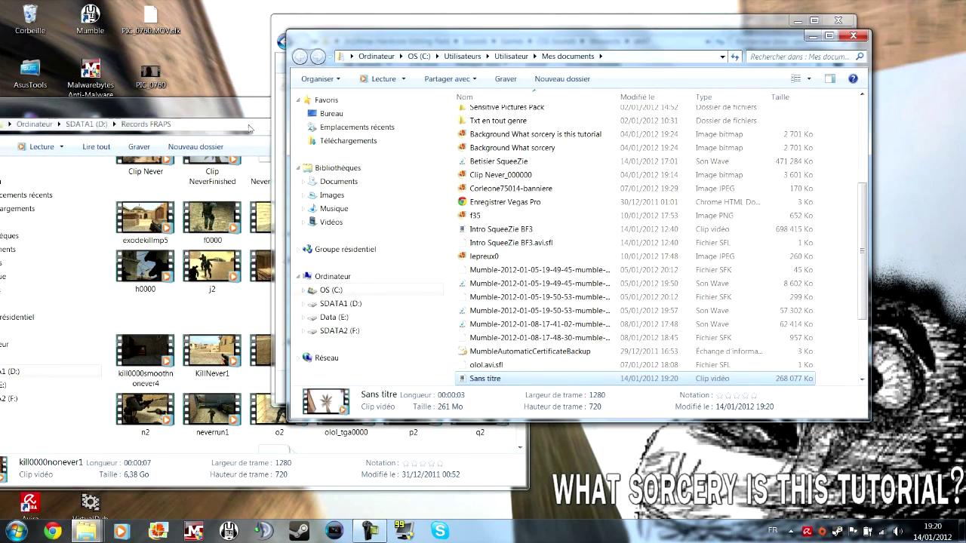
Minimize the Records FRAPS folder window and select the Sans titre video in Mes documents.
{"action": "left_click", "coordinate": [242, 110]}
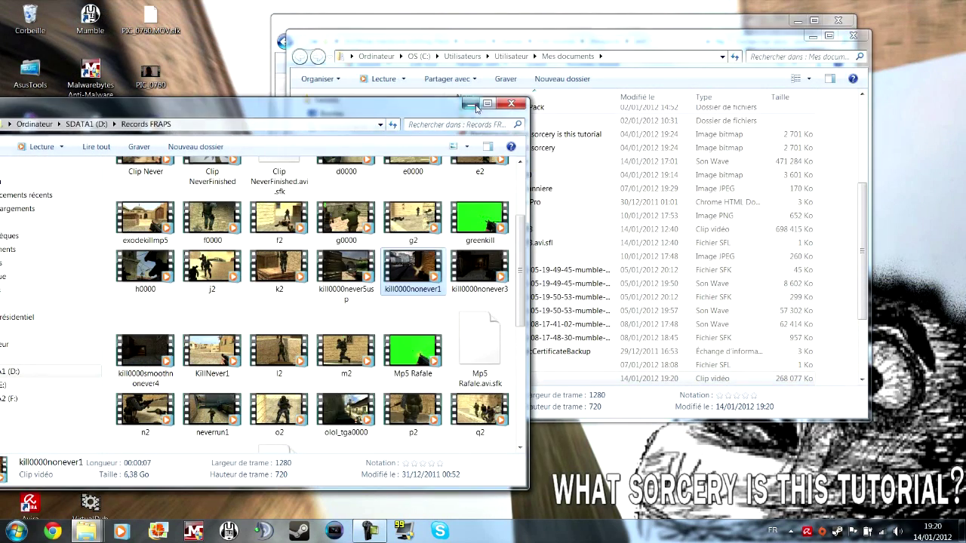
{"action": "left_click", "coordinate": [471, 104]}
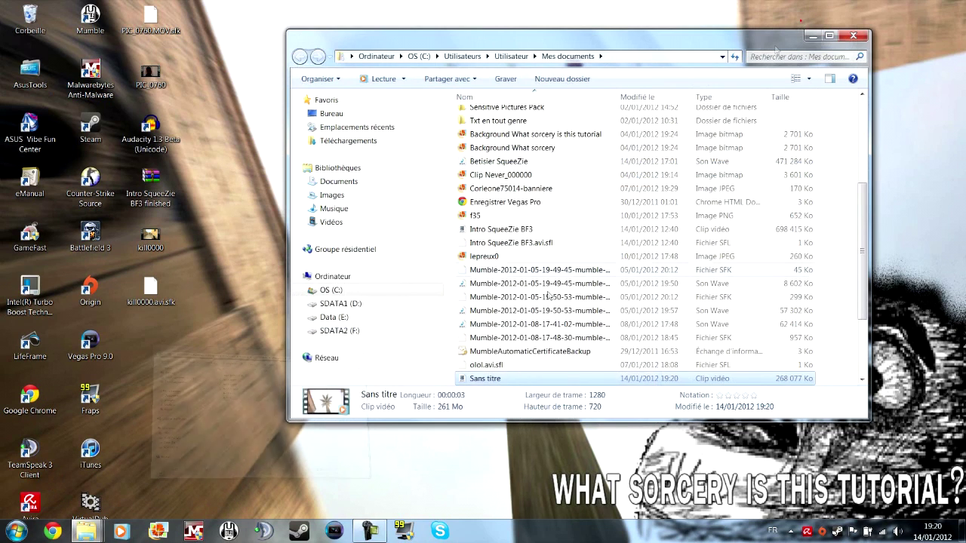
{"action": "scroll", "coordinate": [516, 353], "scroll_direction": "down", "scroll_amount": 1}
{"action": "left_click", "coordinate": [489, 341]}
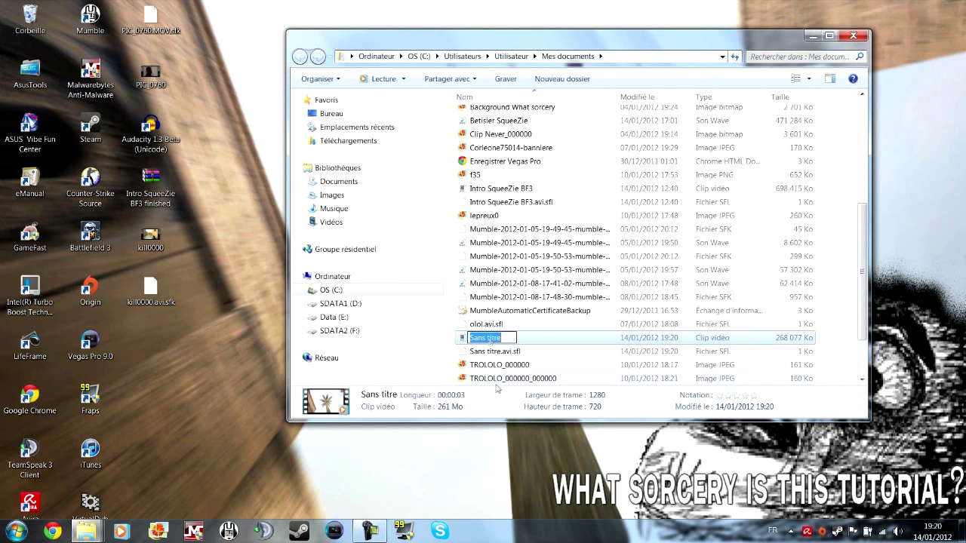
Launch VirtualDub, arrange it beside the Mes documents window and load the Sans titre video into it.
{"action": "double_click", "coordinate": [90, 504]}
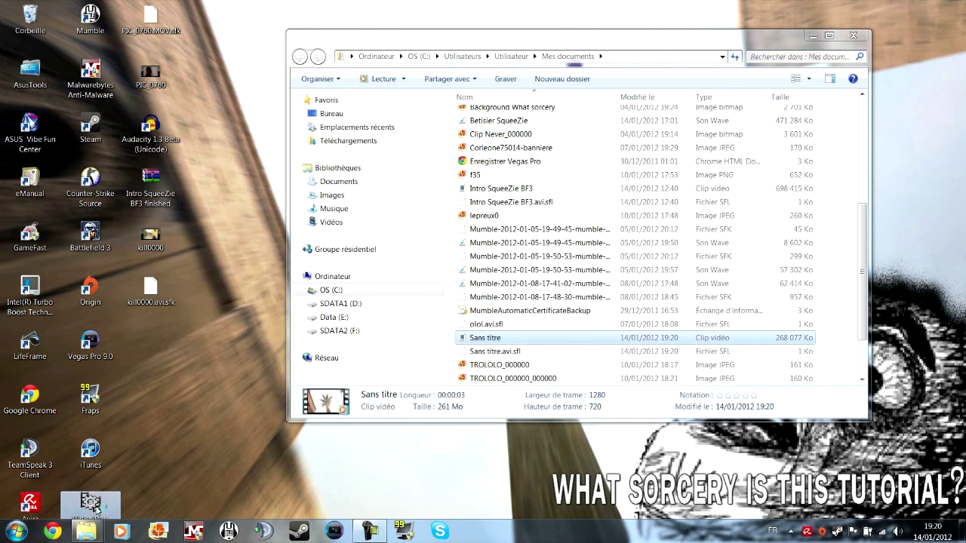
{"action": "left_click", "coordinate": [831, 48]}
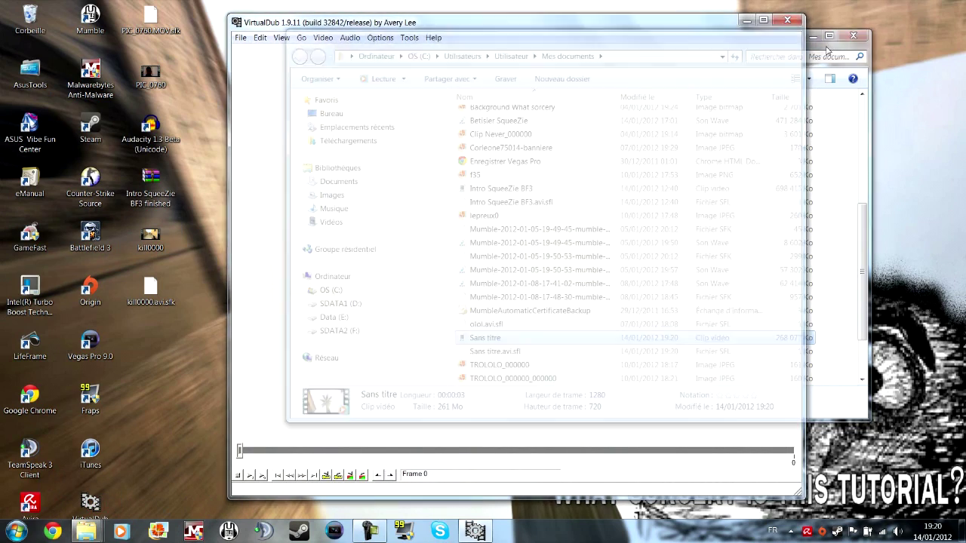
{"action": "left_click_drag", "start_coordinate": [771, 48], "coordinate": [231, 31]}
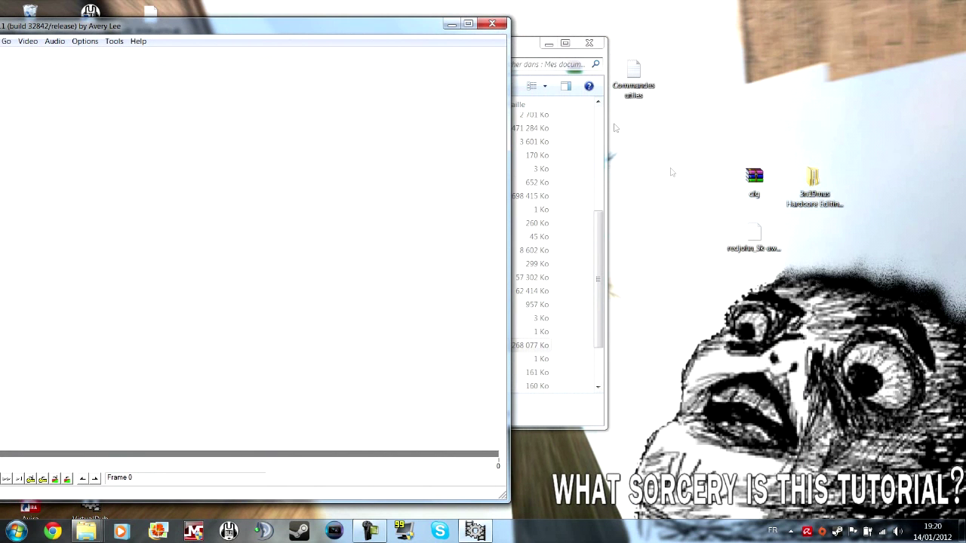
{"action": "left_click_drag", "start_coordinate": [536, 53], "coordinate": [674, 76]}
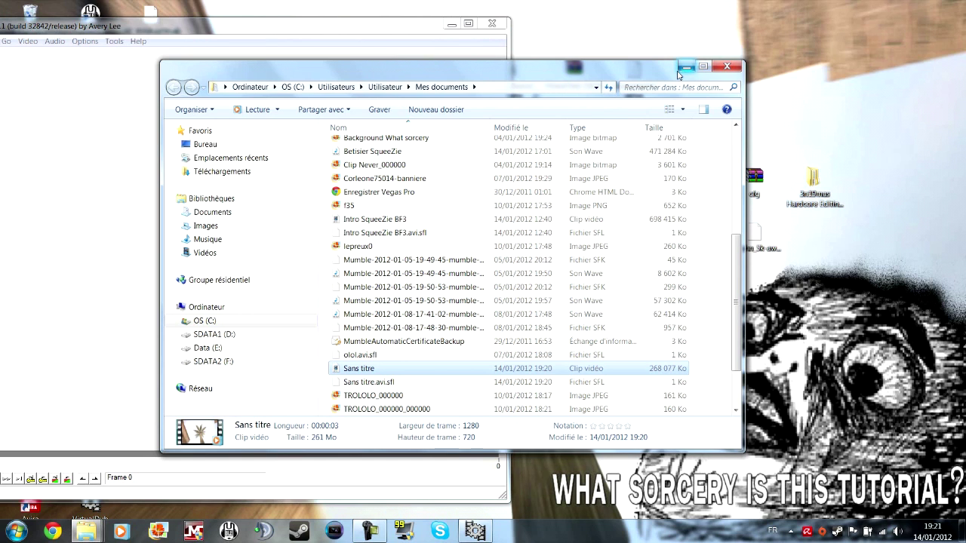
{"action": "left_click_drag", "start_coordinate": [672, 73], "coordinate": [748, 121]}
{"action": "left_click_drag", "start_coordinate": [382, 117], "coordinate": [508, 95]}
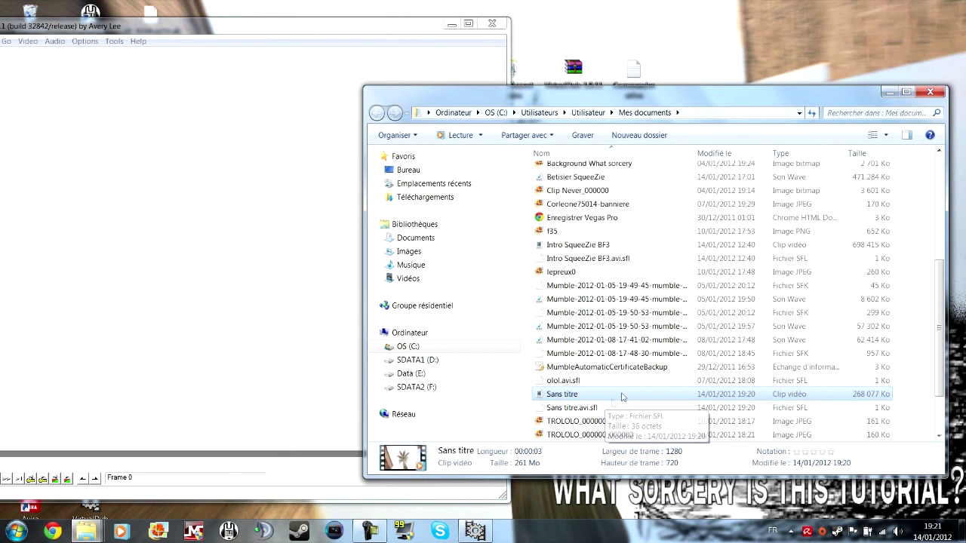
{"action": "left_click_drag", "start_coordinate": [683, 397], "coordinate": [293, 265]}
{"action": "left_click_drag", "start_coordinate": [212, 30], "coordinate": [436, 30]}
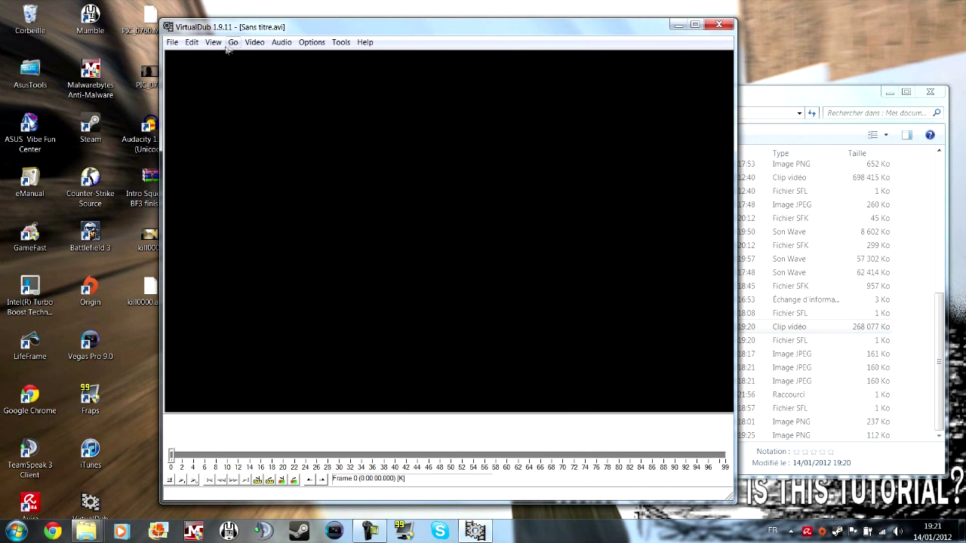
Check the video frame rate settings and keep the source rate and frame processing unchanged.
{"action": "left_click", "coordinate": [255, 41]}
{"action": "left_click", "coordinate": [264, 68]}
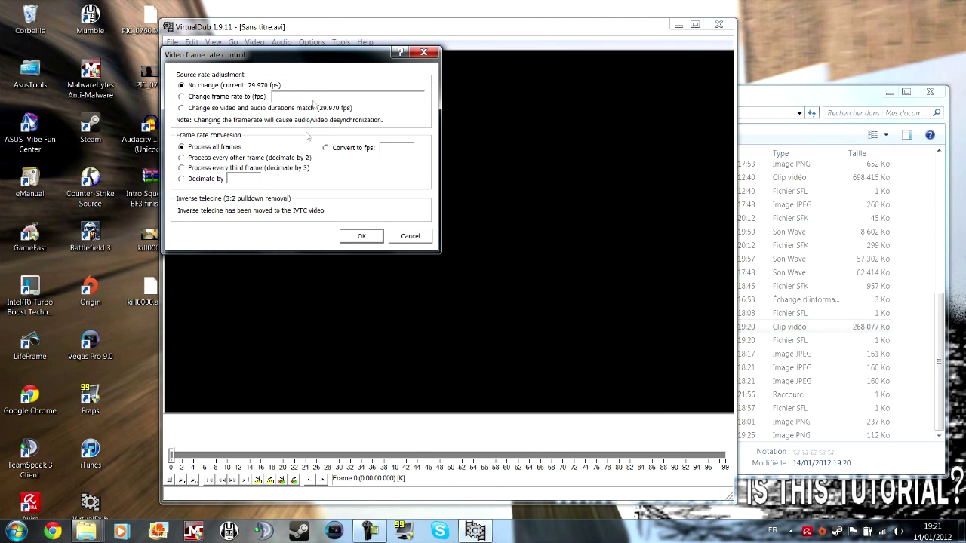
{"action": "left_click", "coordinate": [359, 237]}
Choose the Xvid MPEG-4 Codec for video compression and open its configuration, keeping the Windows colour scheme without further reminders.
{"action": "left_click", "coordinate": [255, 43]}
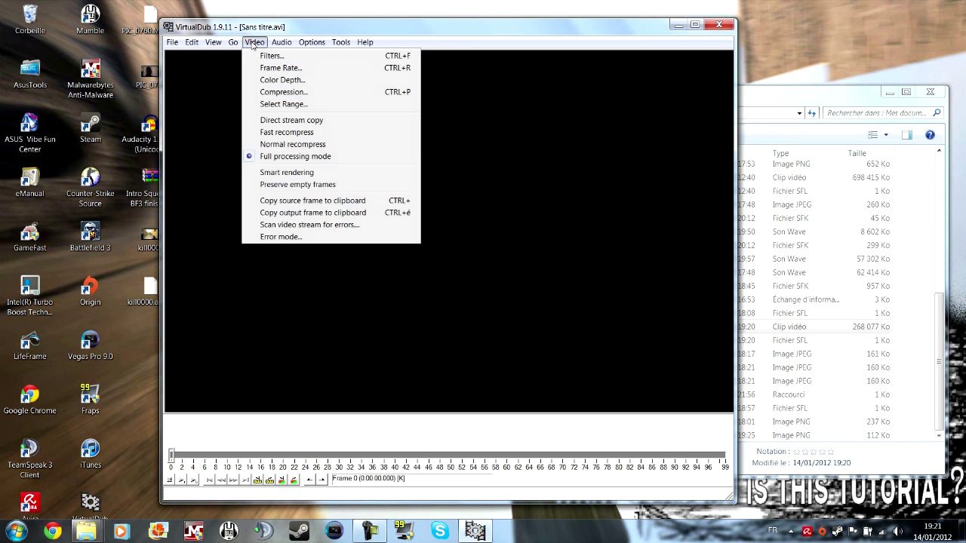
{"action": "left_click", "coordinate": [276, 92]}
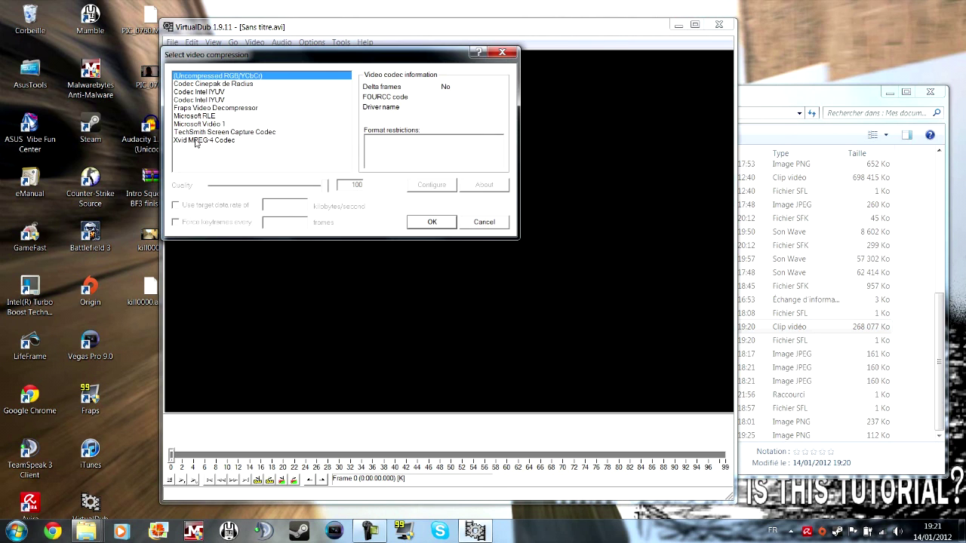
{"action": "left_click", "coordinate": [196, 141]}
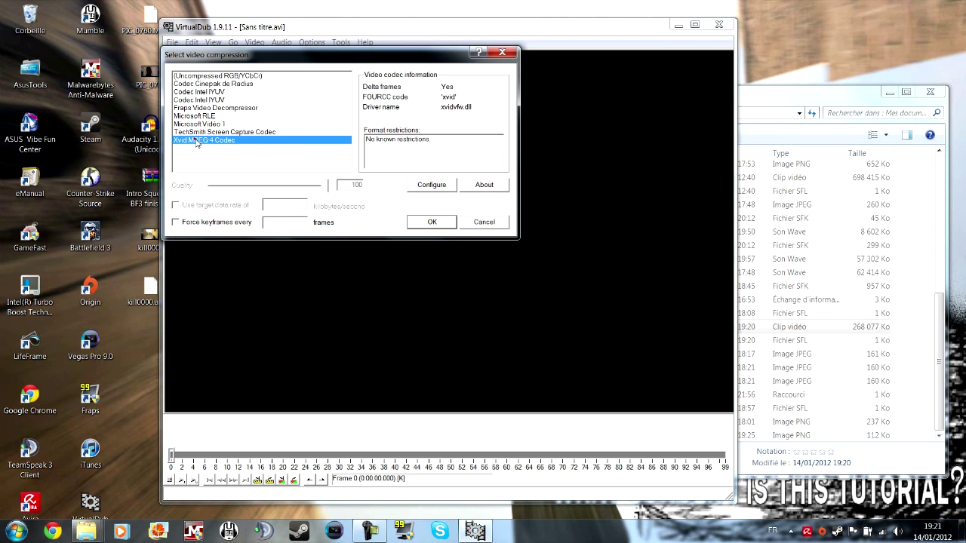
{"action": "left_click", "coordinate": [422, 188]}
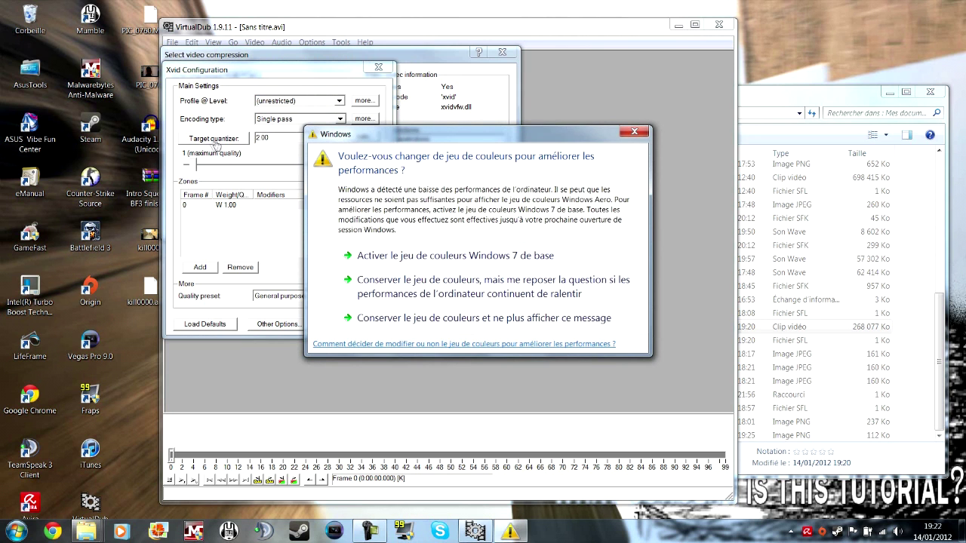
{"action": "left_click", "coordinate": [395, 322]}
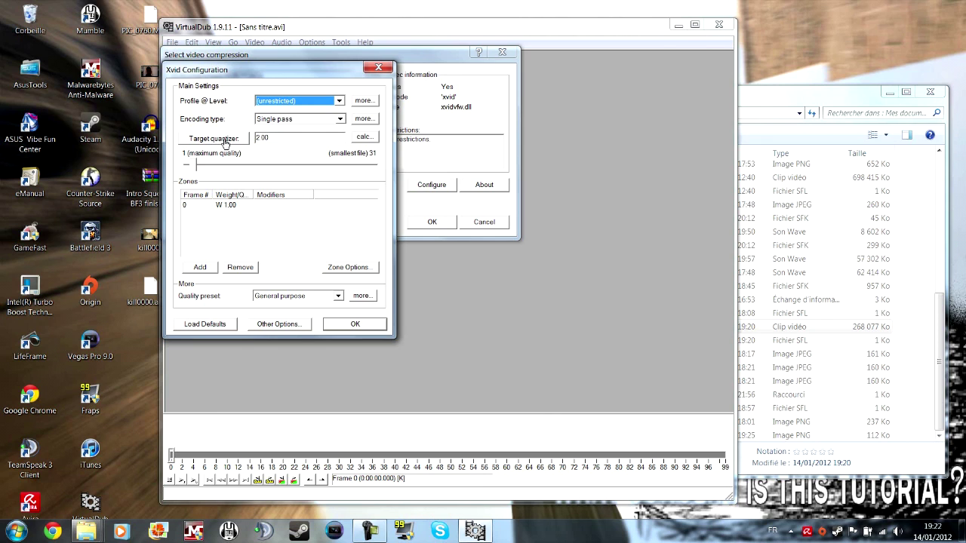
Try a target bitrate of 10000 kbps in the Xvid configuration and switch back to the target quantizer.
{"action": "left_click", "coordinate": [224, 142]}
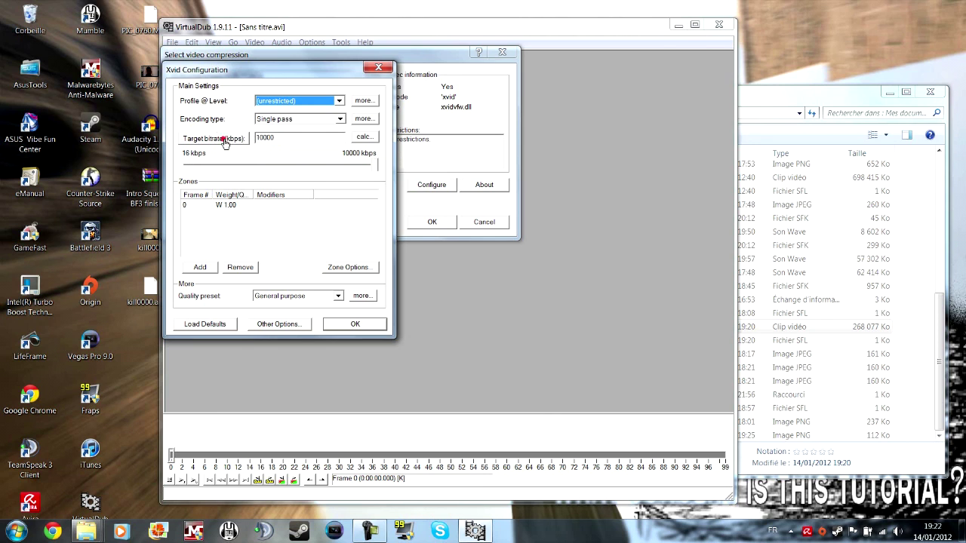
{"action": "double_click", "coordinate": [311, 141]}
{"action": "type", "text": "10000"}
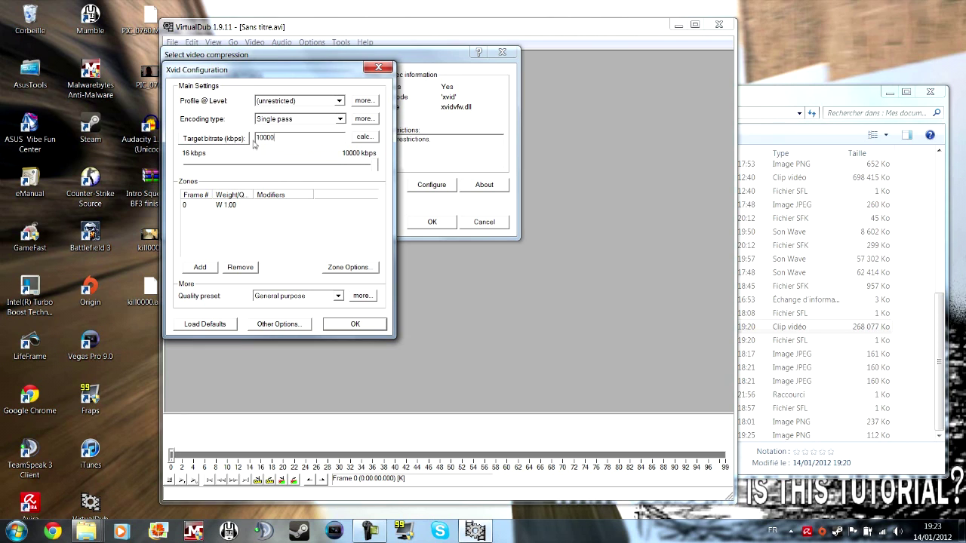
{"action": "left_click", "coordinate": [240, 143]}
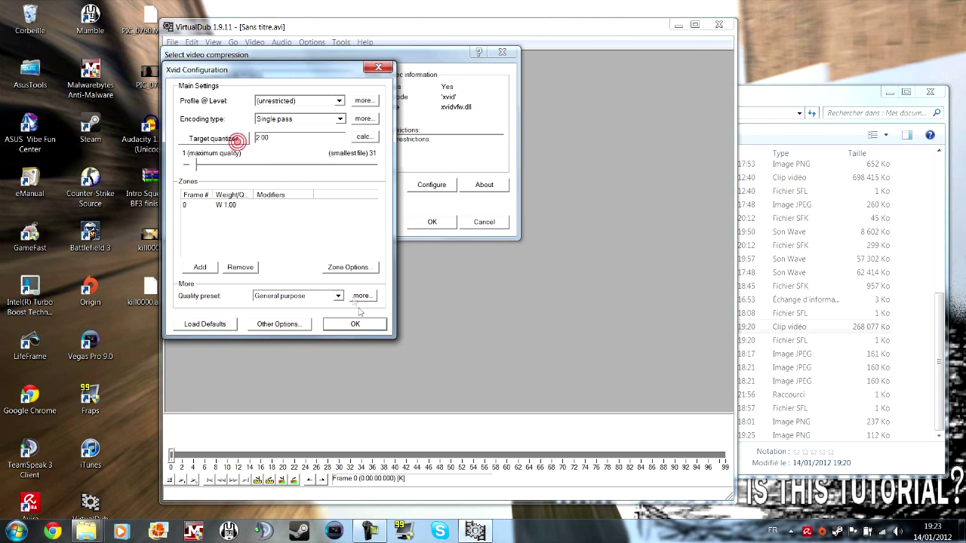
Accept the Xvid compression settings and save the video to the desktop (Bureau) as an AVI named Sans titre.
{"action": "left_click", "coordinate": [356, 324]}
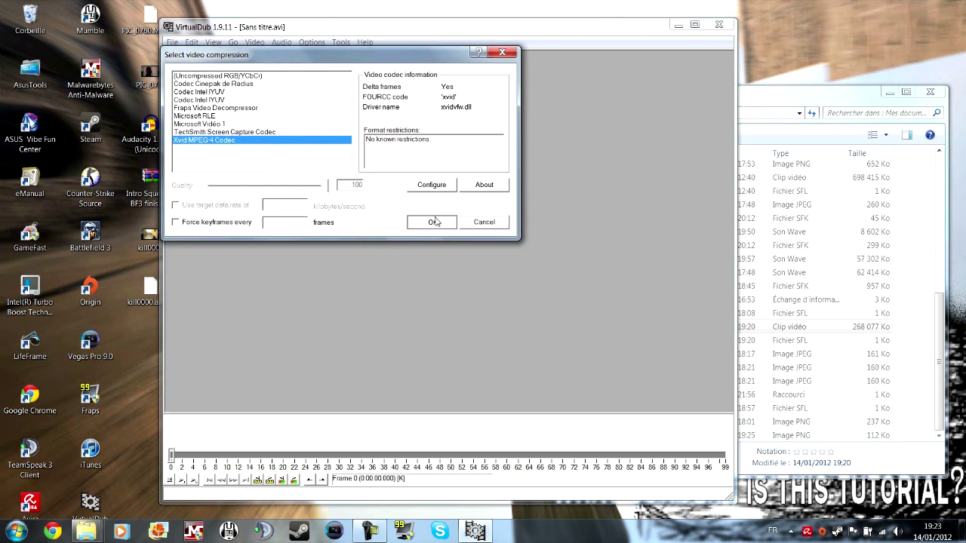
{"action": "left_click", "coordinate": [432, 222]}
{"action": "left_click", "coordinate": [173, 43]}
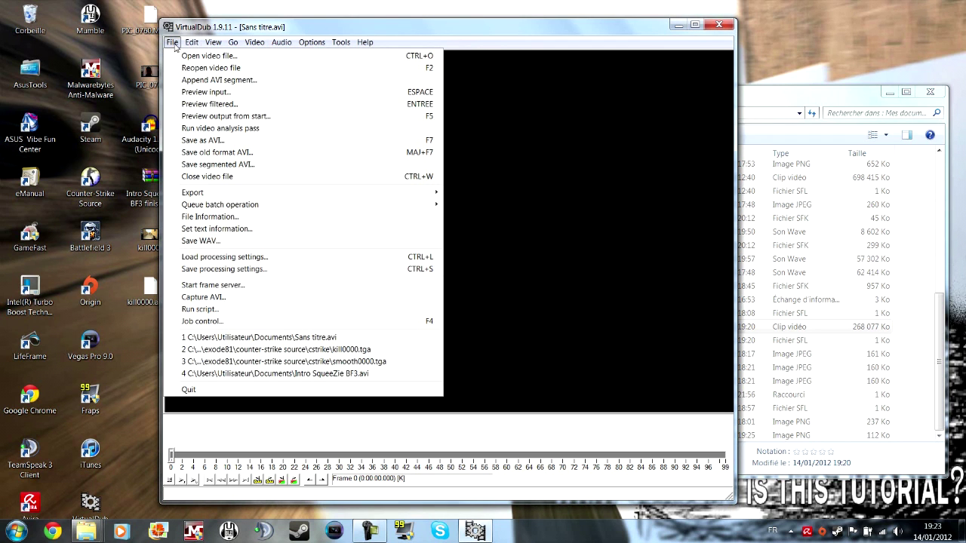
{"action": "left_click", "coordinate": [218, 139]}
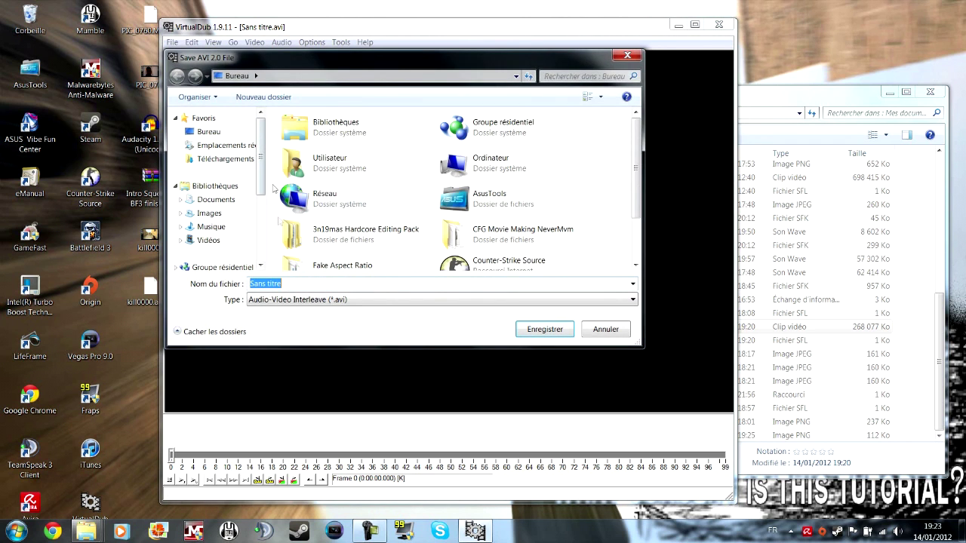
{"action": "left_click", "coordinate": [542, 330]}
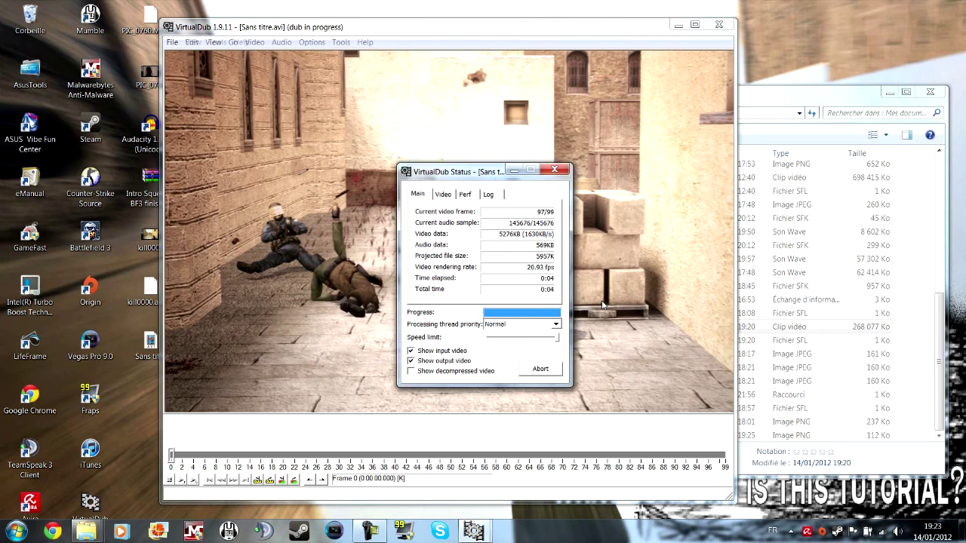
Play the compressed Sans titre video from the desktop and close the media player.
{"action": "double_click", "coordinate": [155, 342]}
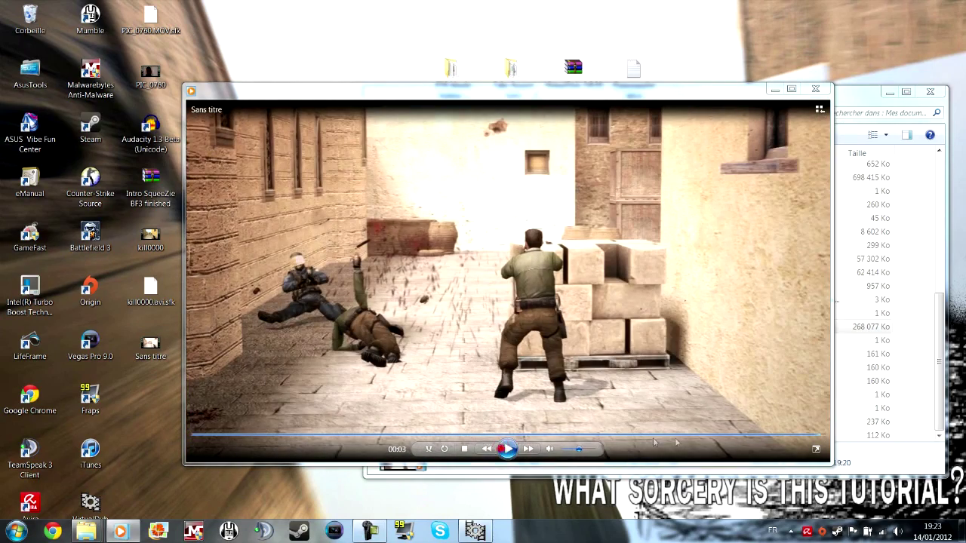
{"action": "left_click", "coordinate": [508, 449]}
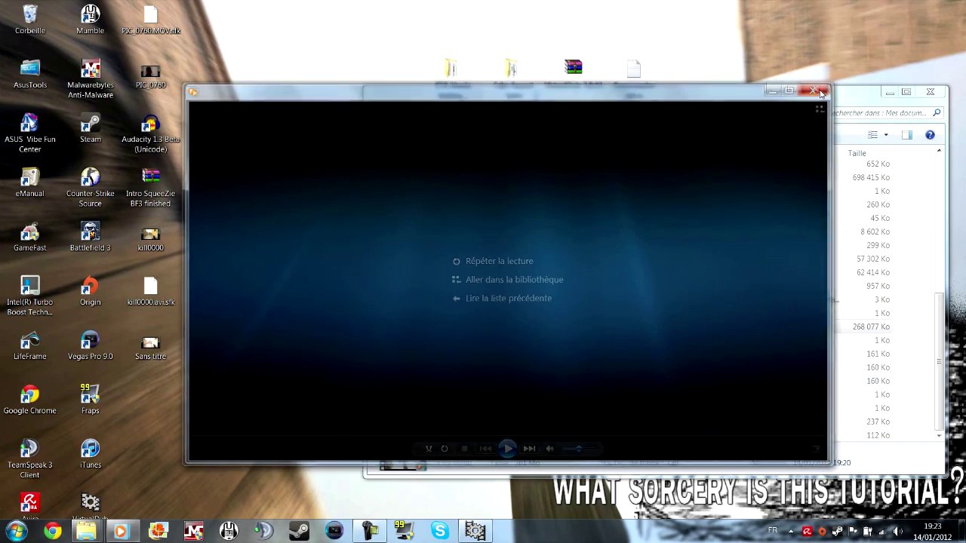
{"action": "left_click", "coordinate": [821, 92]}
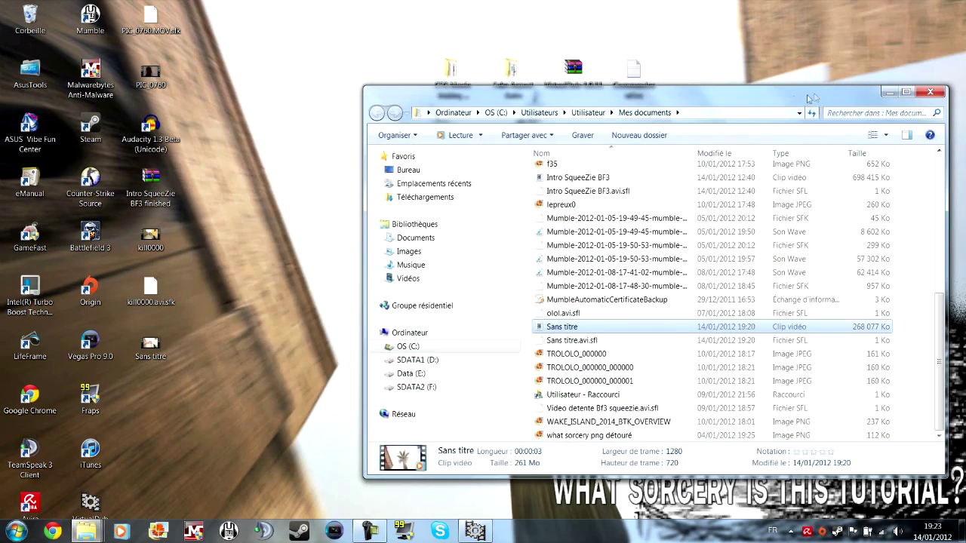
Compare the file size of the compressed Sans titre on the desktop with the original in Mes documents.
{"action": "left_click_drag", "start_coordinate": [738, 98], "coordinate": [874, 80]}
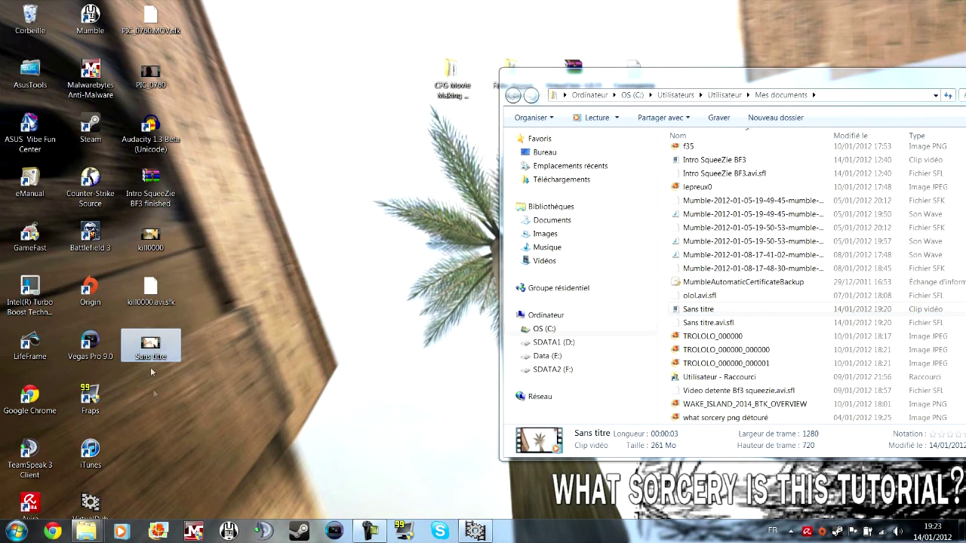
{"action": "mouse_move", "coordinate": [155, 345]}
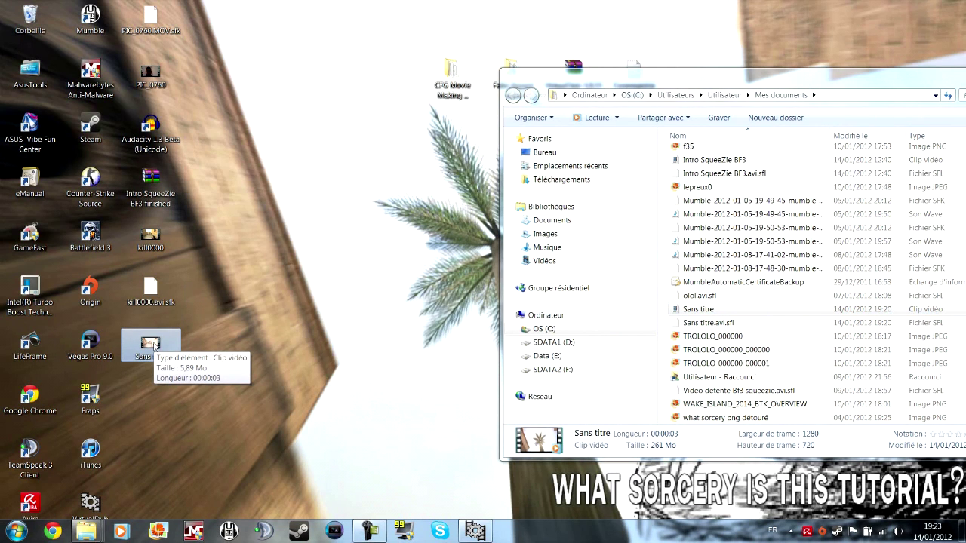
{"action": "left_click_drag", "start_coordinate": [716, 86], "coordinate": [562, 97]}
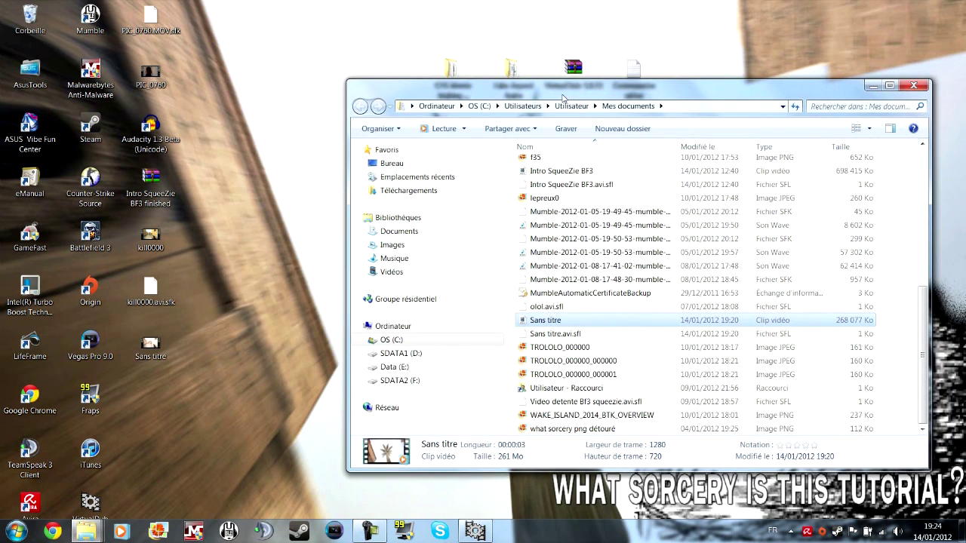
{"action": "left_click", "coordinate": [157, 347]}
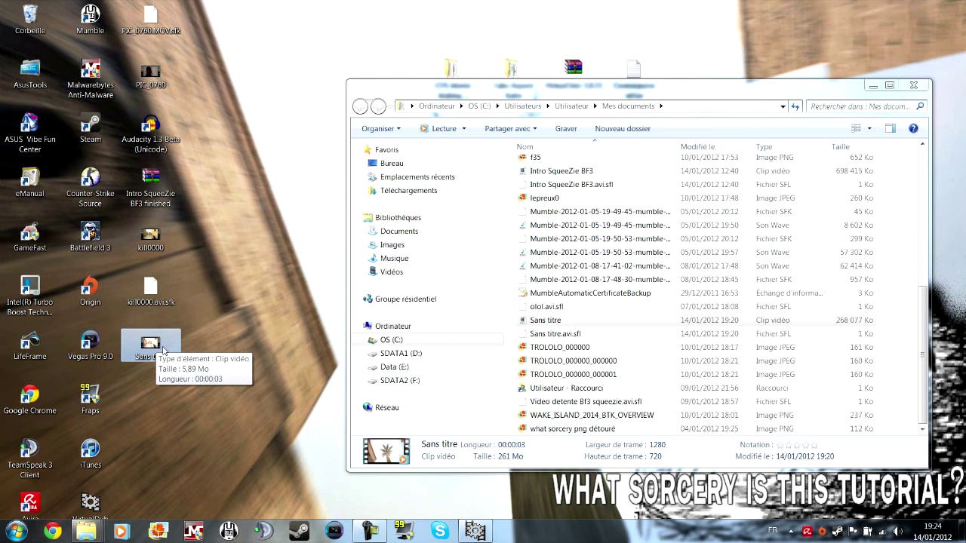
{"action": "left_click", "coordinate": [163, 351]}
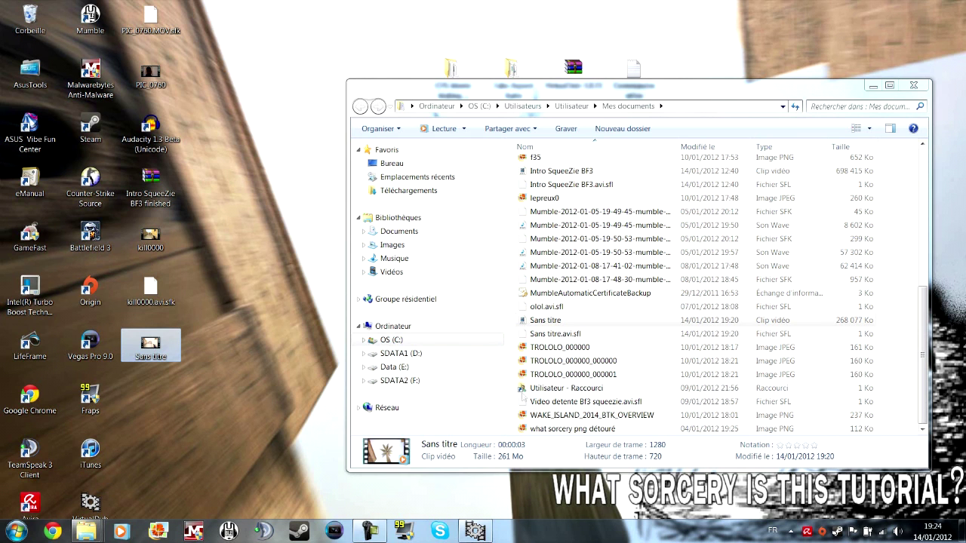
Switch back to VirtualDub, look over its video compression option and close the program.
{"action": "left_click", "coordinate": [475, 531]}
{"action": "left_click", "coordinate": [172, 41]}
{"action": "mouse_move", "coordinate": [255, 41]}
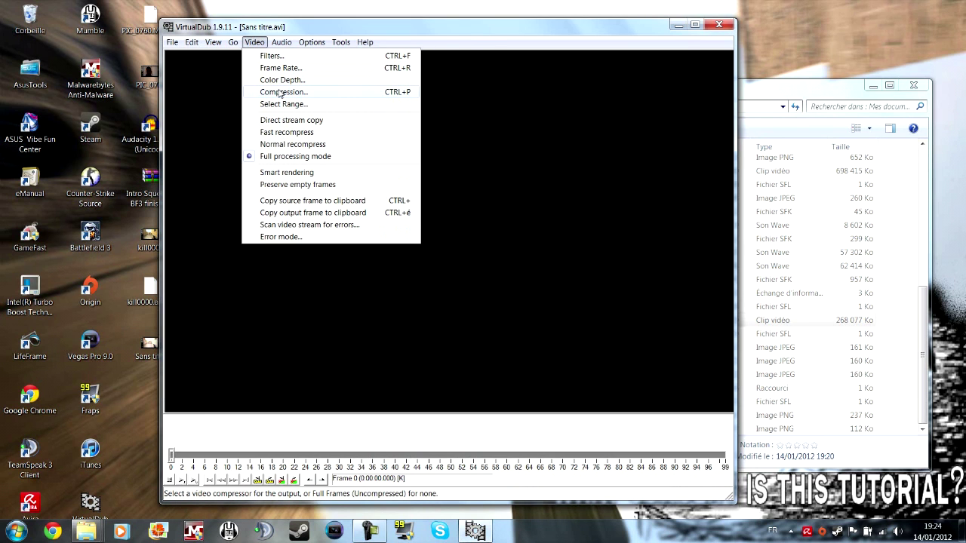
{"action": "left_click", "coordinate": [304, 27]}
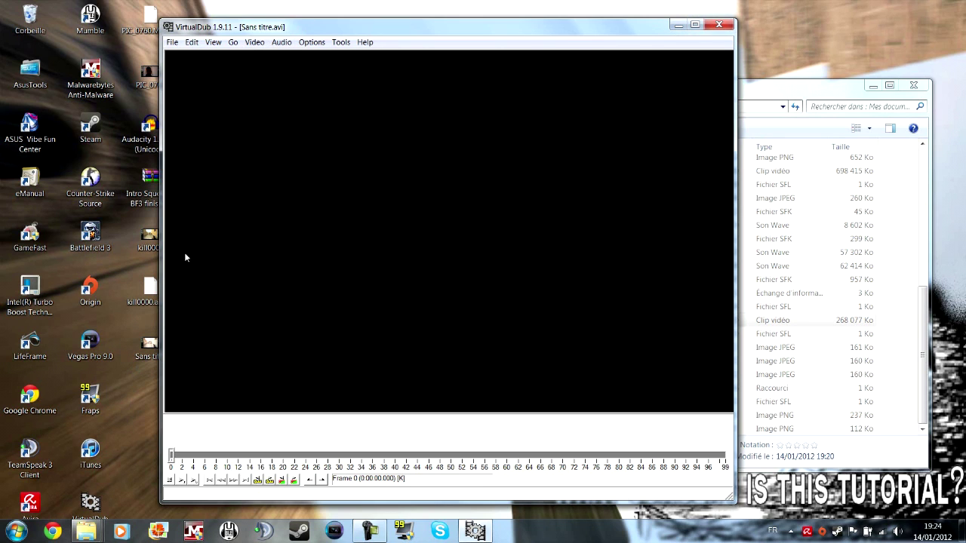
{"action": "left_click", "coordinate": [719, 25]}
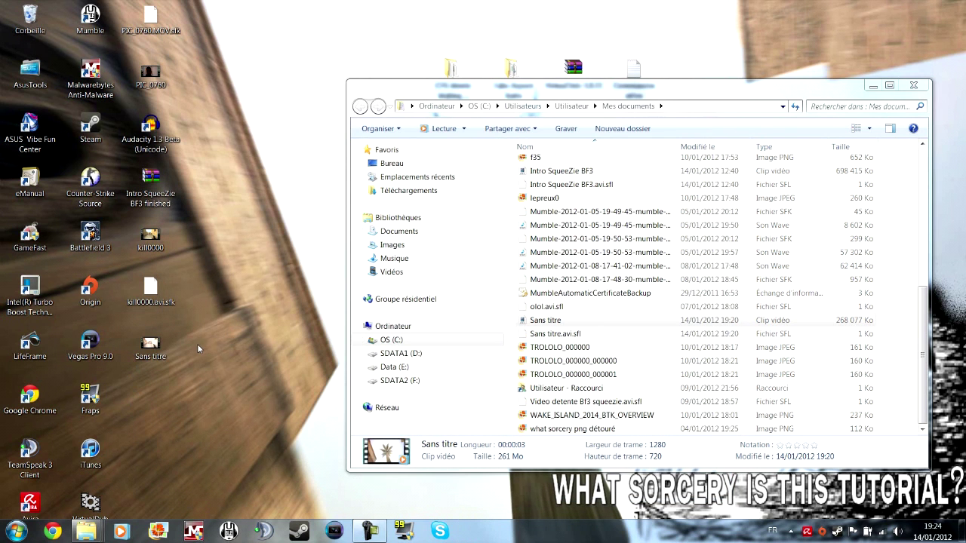